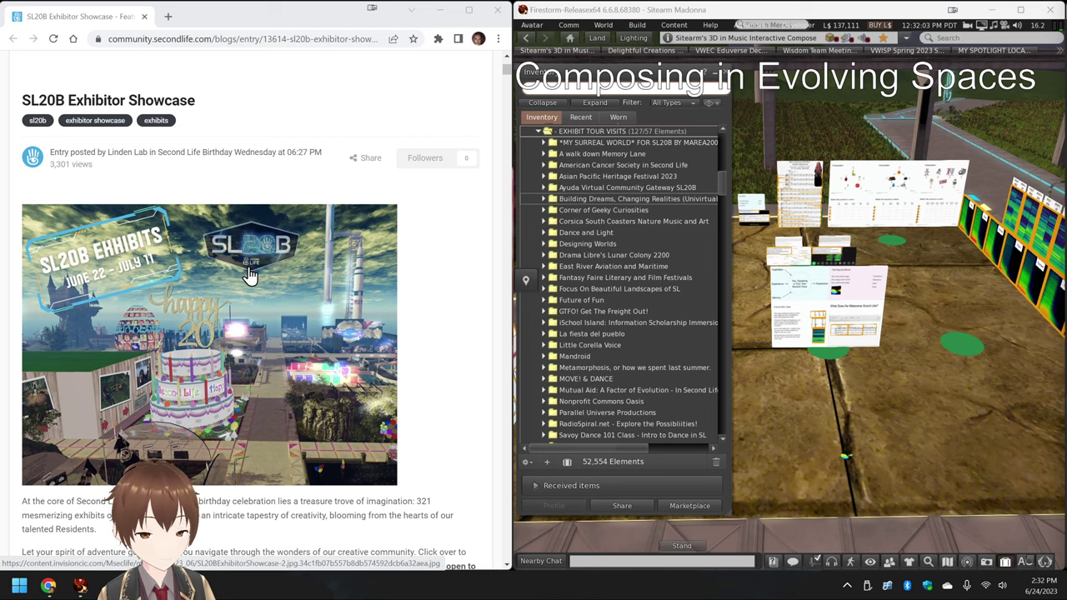
- Look through the SL20B exhibitor listing and the exhibit folders saved under EXHIBIT TOUR VISITS in the Firestorm inventory
scroll(250, 275, down, 5)
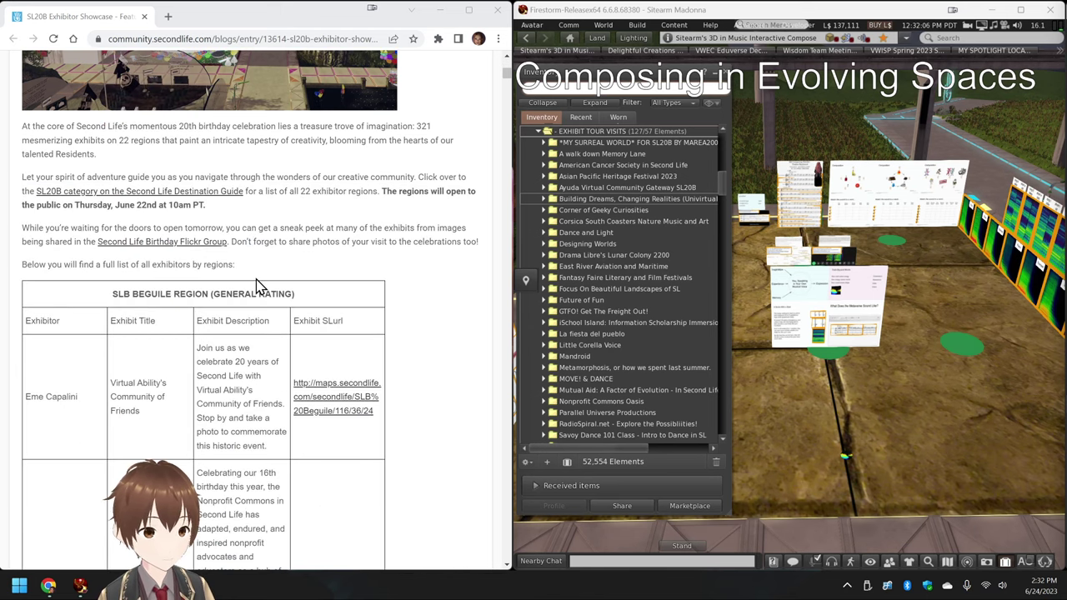
scroll(258, 286, down, 10)
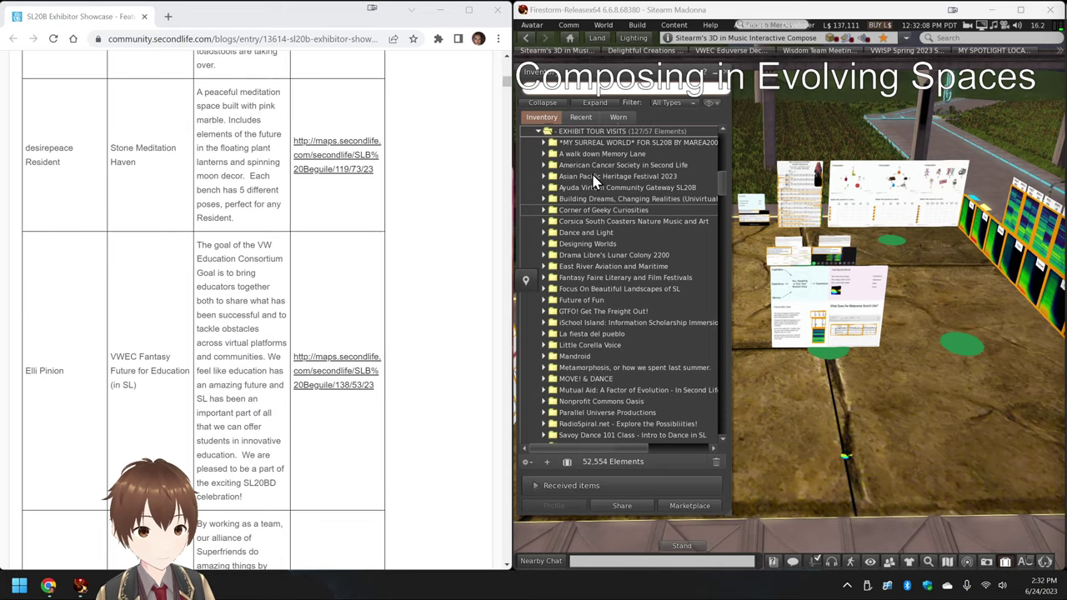
click(600, 73)
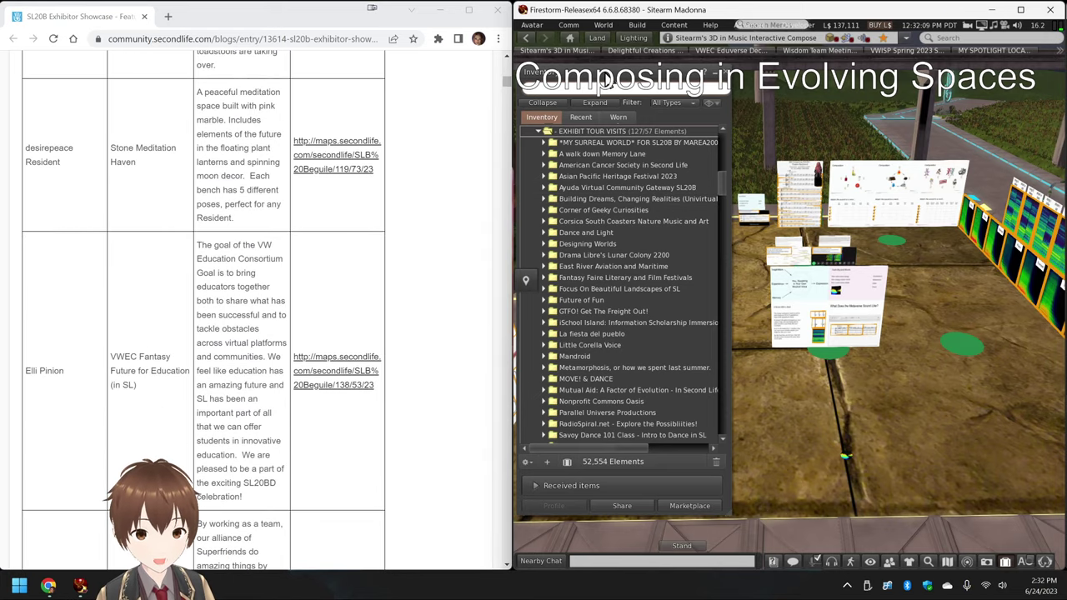
click(590, 157)
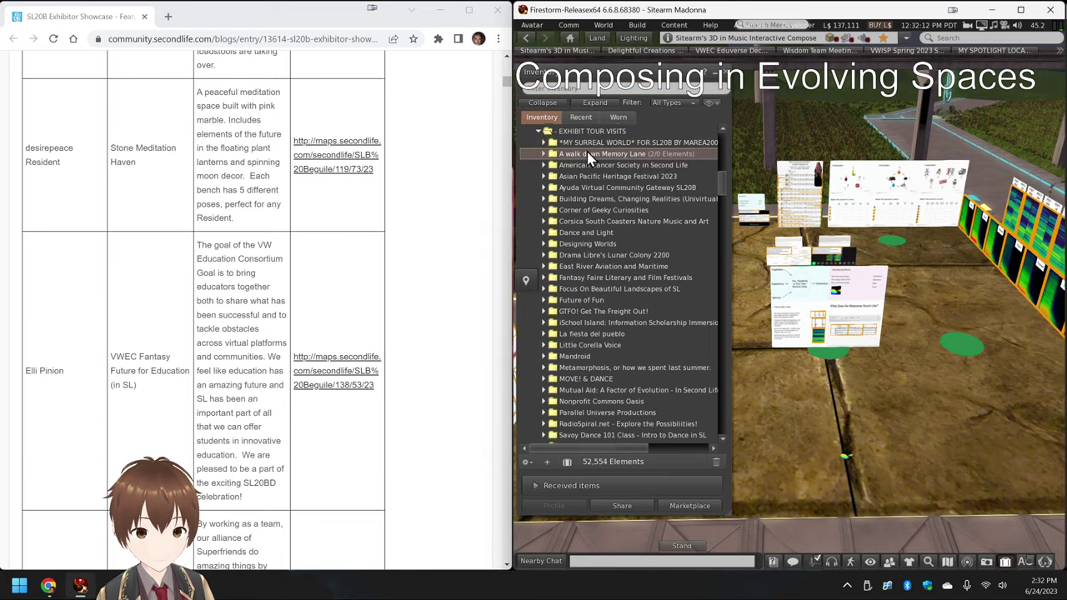
click(588, 166)
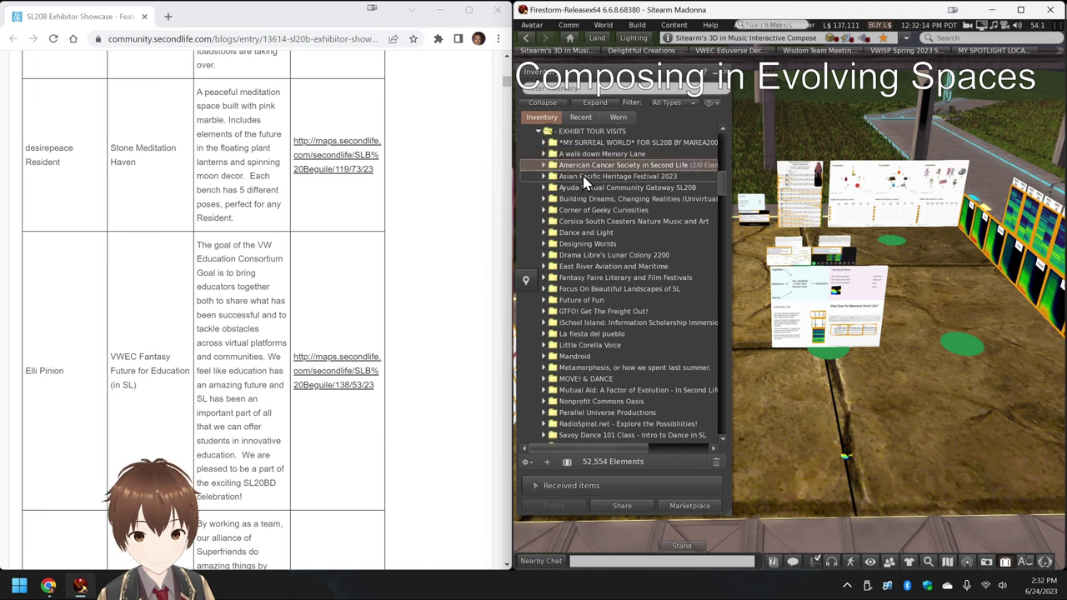
click(584, 178)
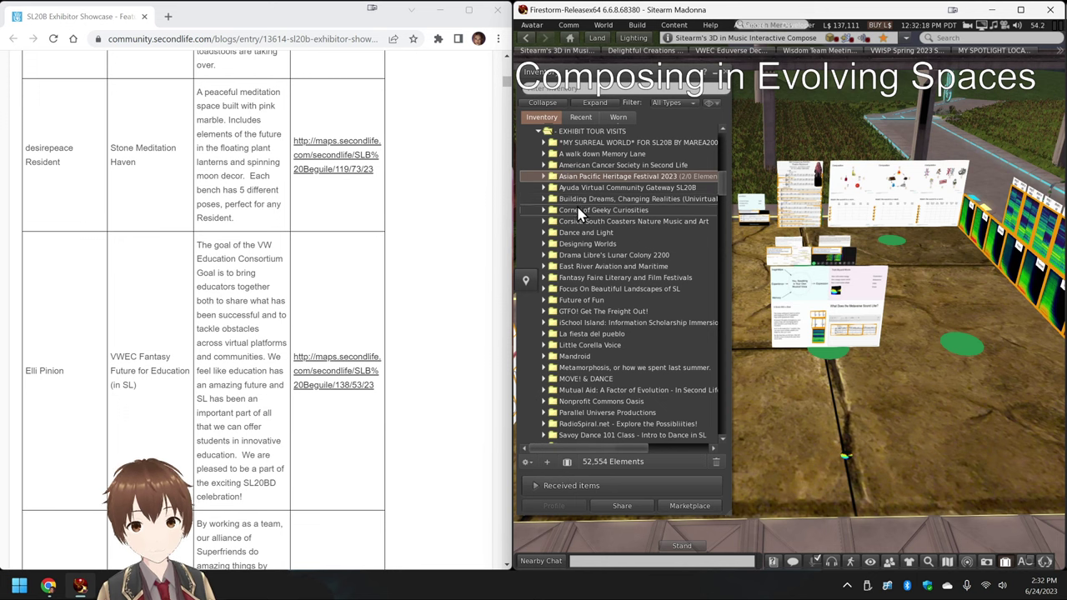
- Switch to the Composing in Evolving Spaces spreadsheet and review the reflection notes in H16 to H21 on streaming, shared-interest communities and exhibit visits
mouse_move(50, 588)
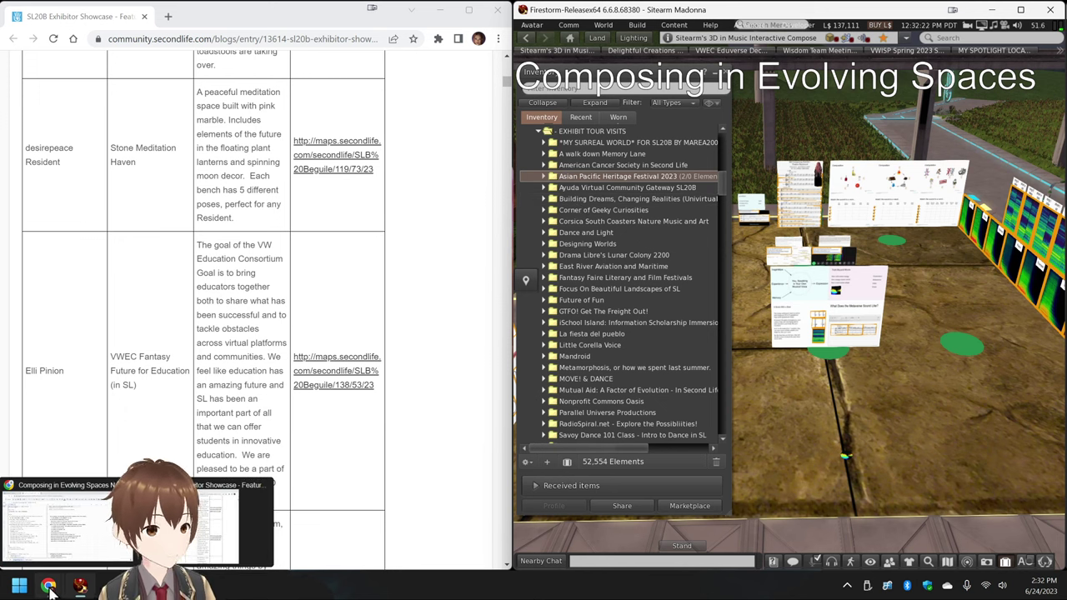
click(54, 521)
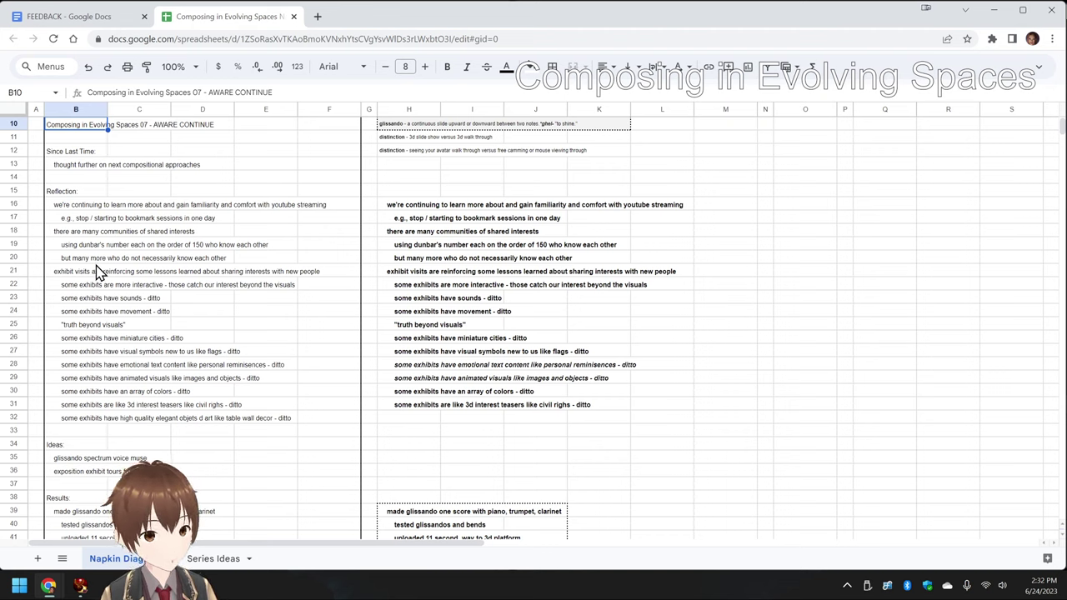
click(391, 208)
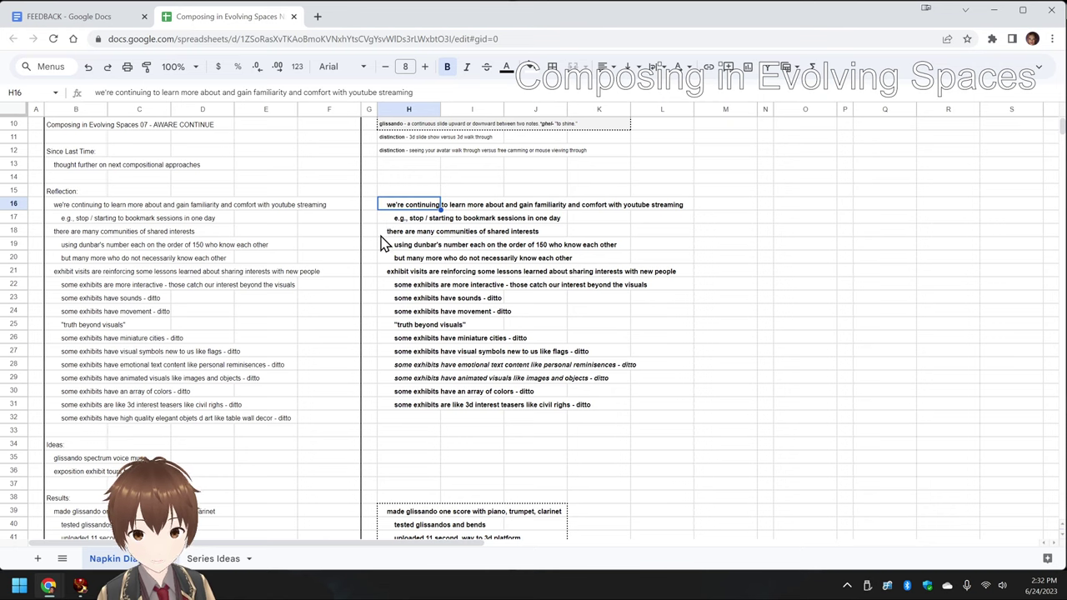
click(389, 234)
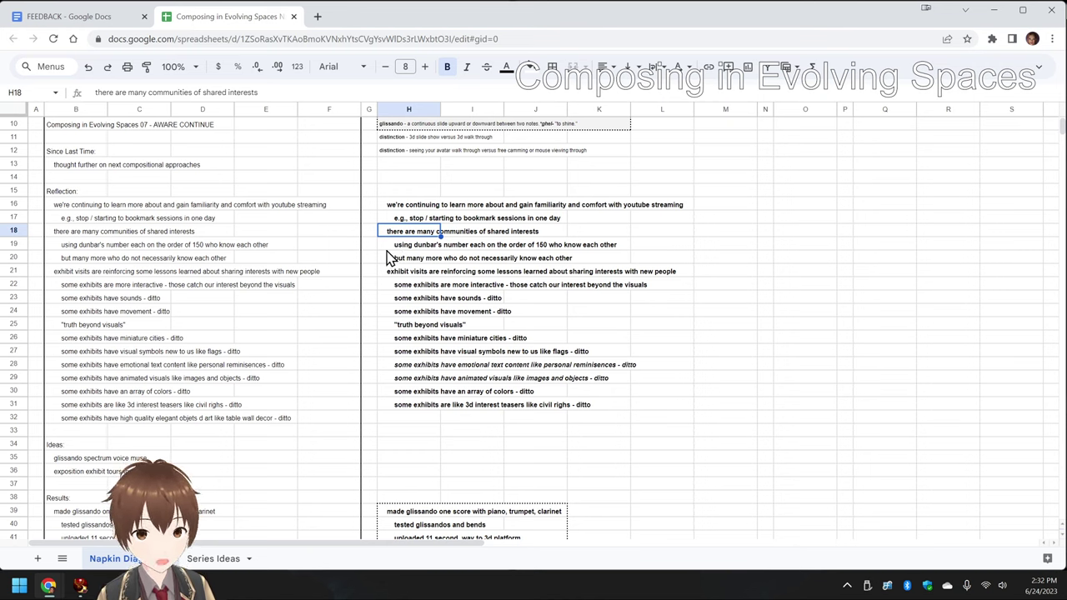
click(394, 250)
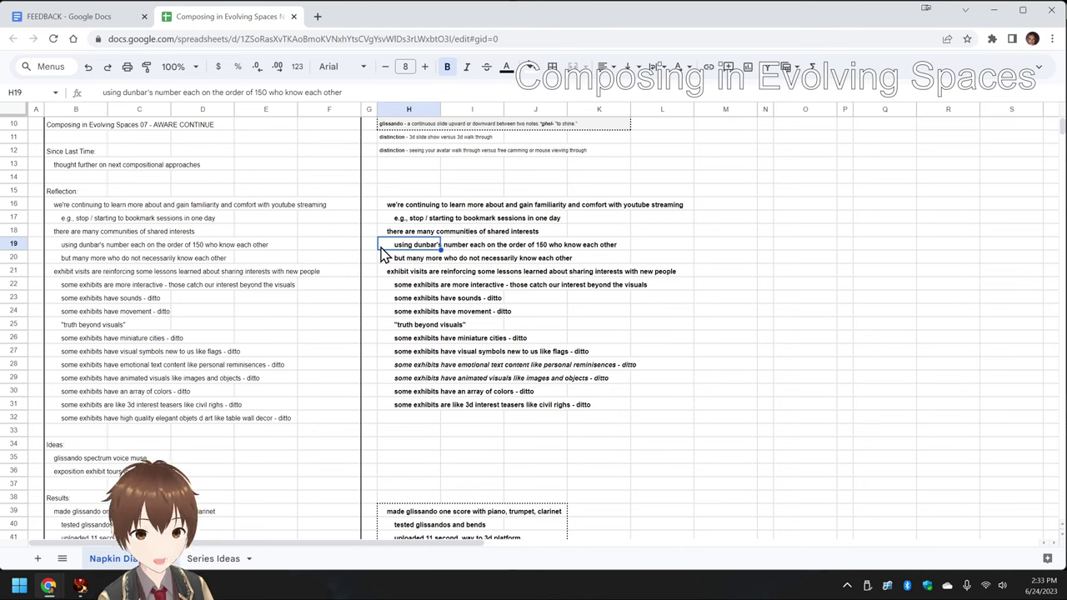
click(404, 261)
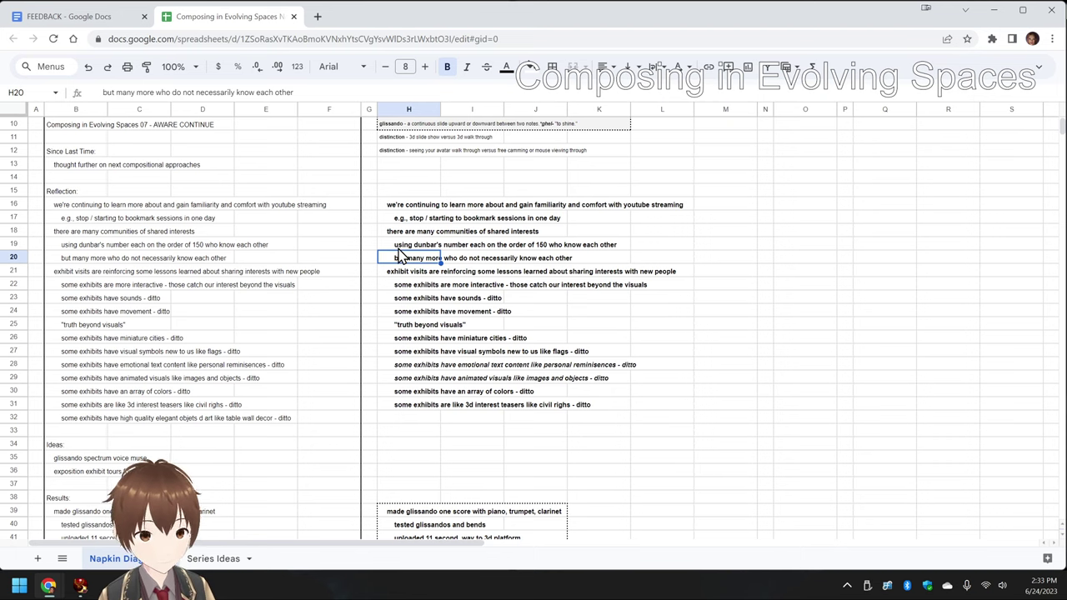
click(402, 248)
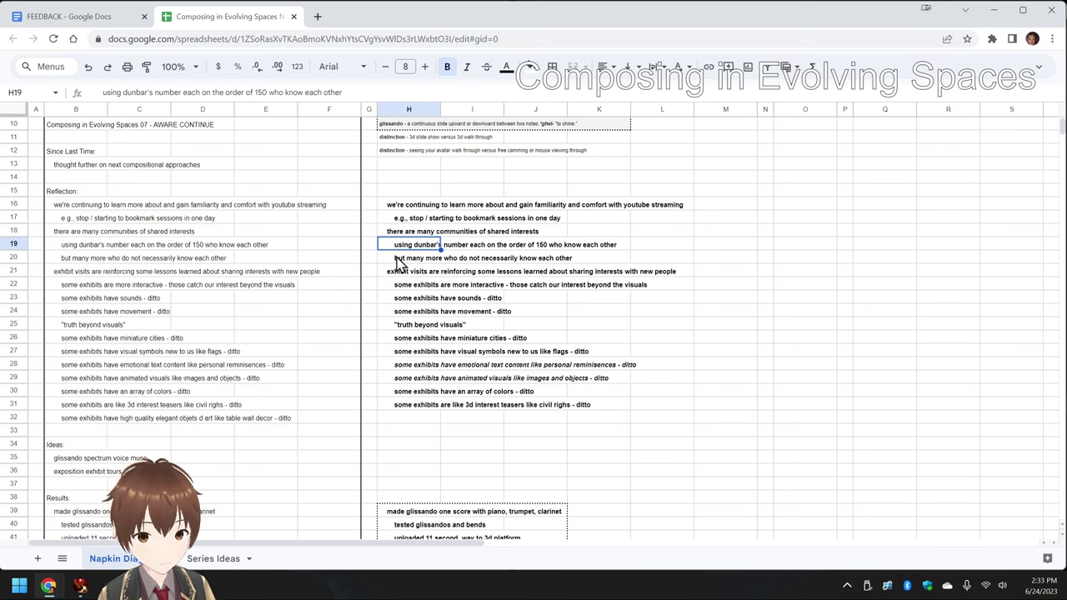
click(399, 261)
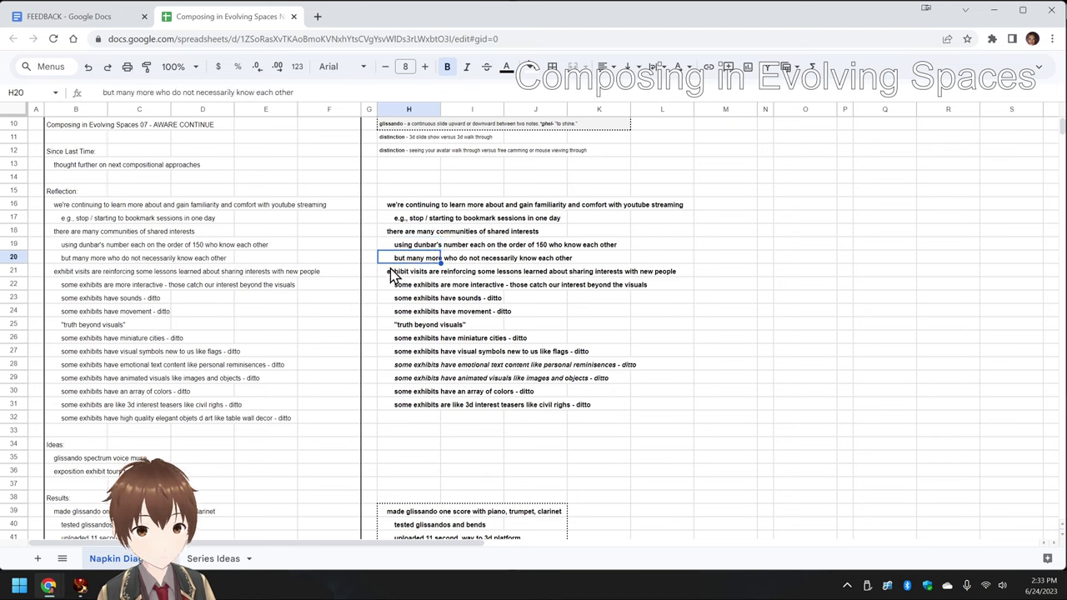
click(393, 274)
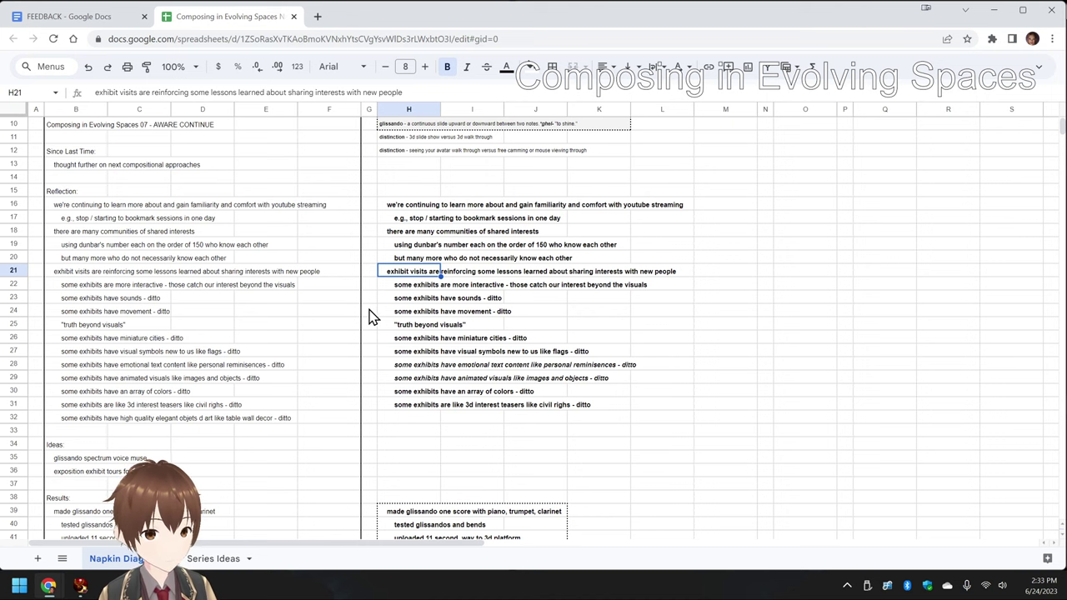
- Review the Results notes in H44 to H47 on the exhibit keywords, the two parsed tours and the exhibit total
scroll(376, 317, down, 5)
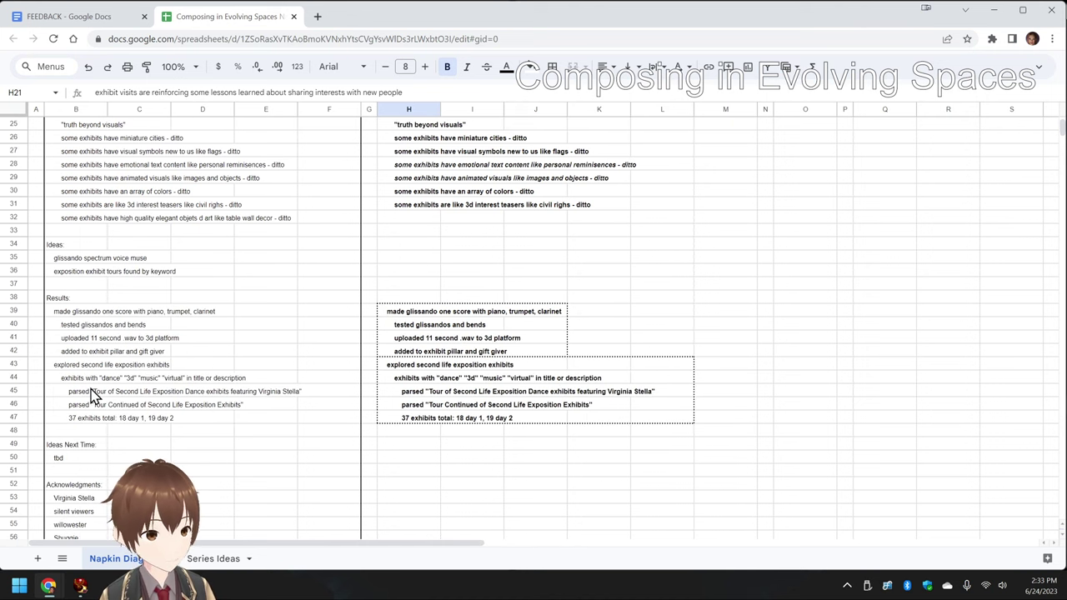
click(410, 422)
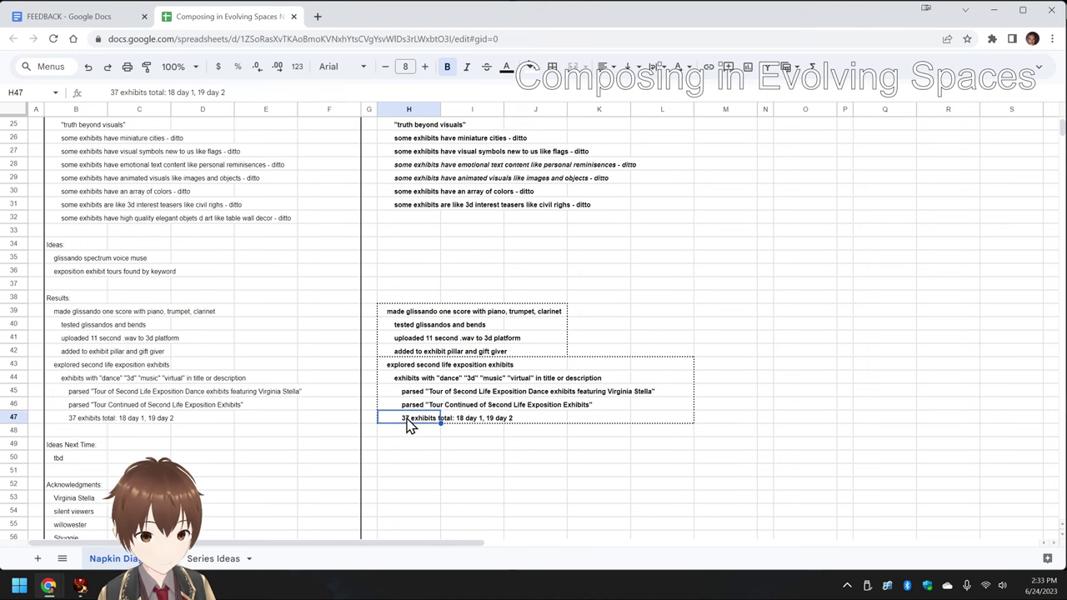
click(398, 384)
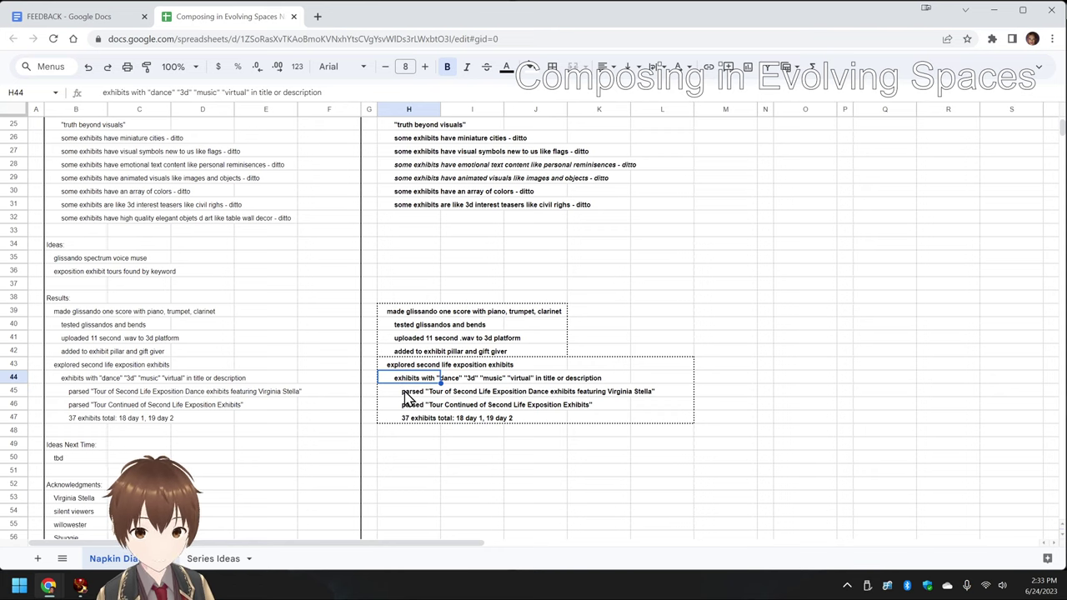
click(406, 392)
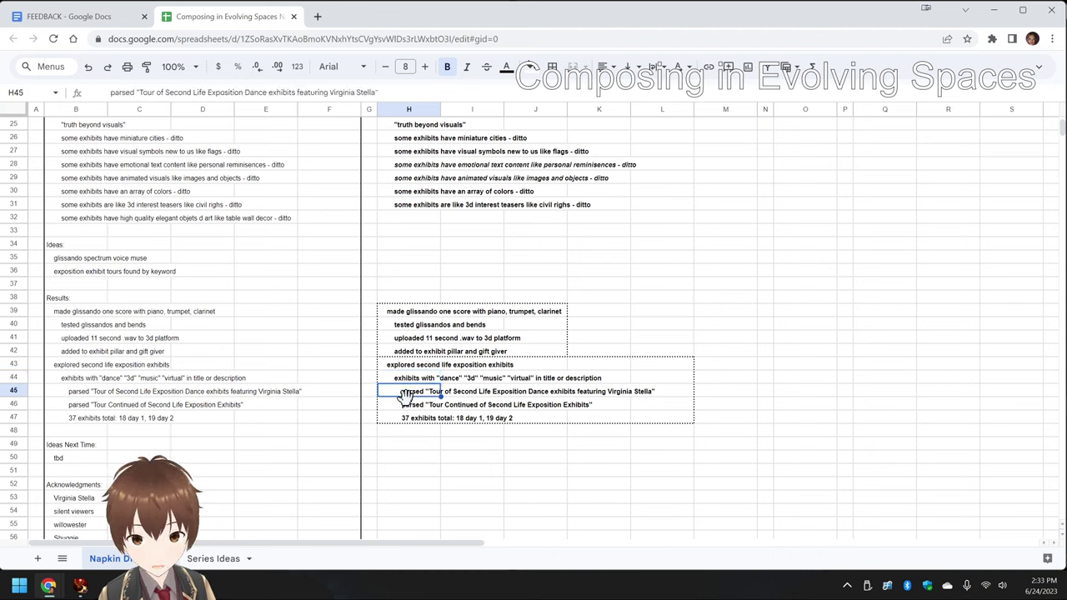
click(409, 407)
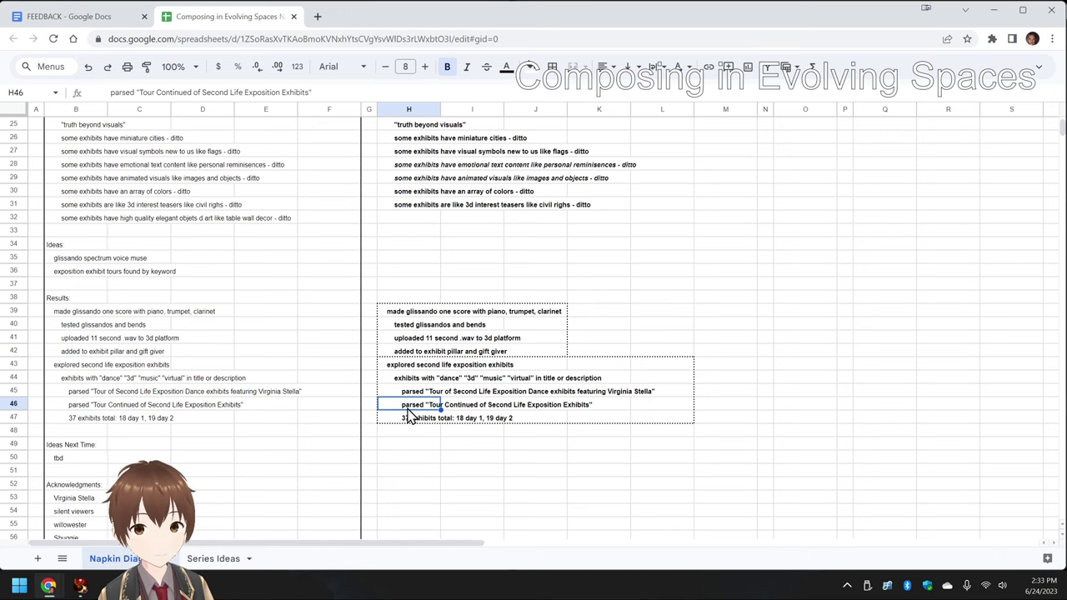
- Set the sheet zoom to 125% and review the two distinction notes below the glissando definition
scroll(521, 201, up, 5)
scroll(521, 200, up, 1)
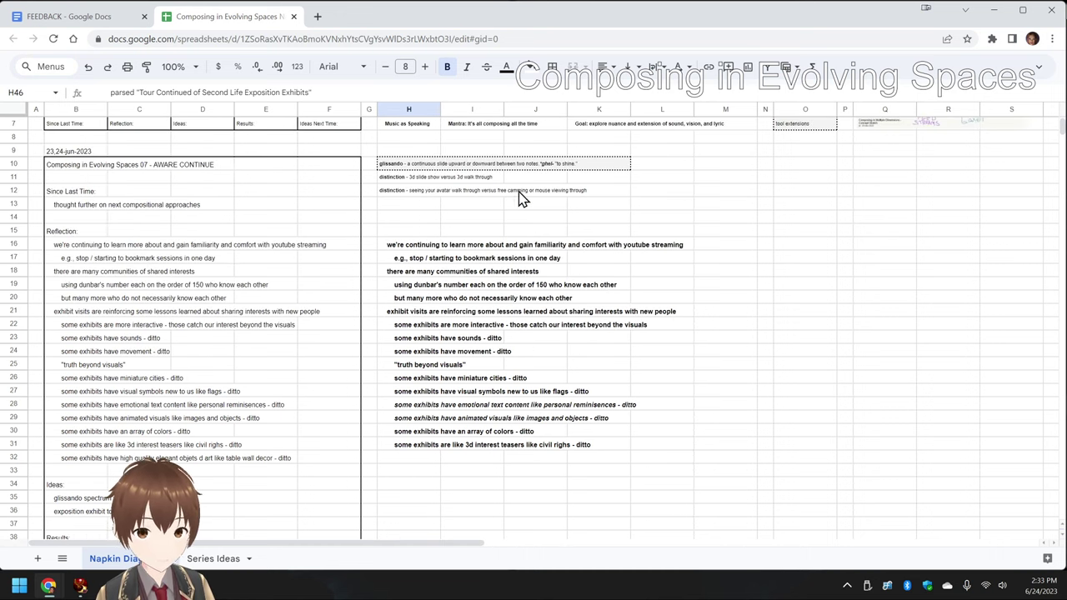
click(193, 73)
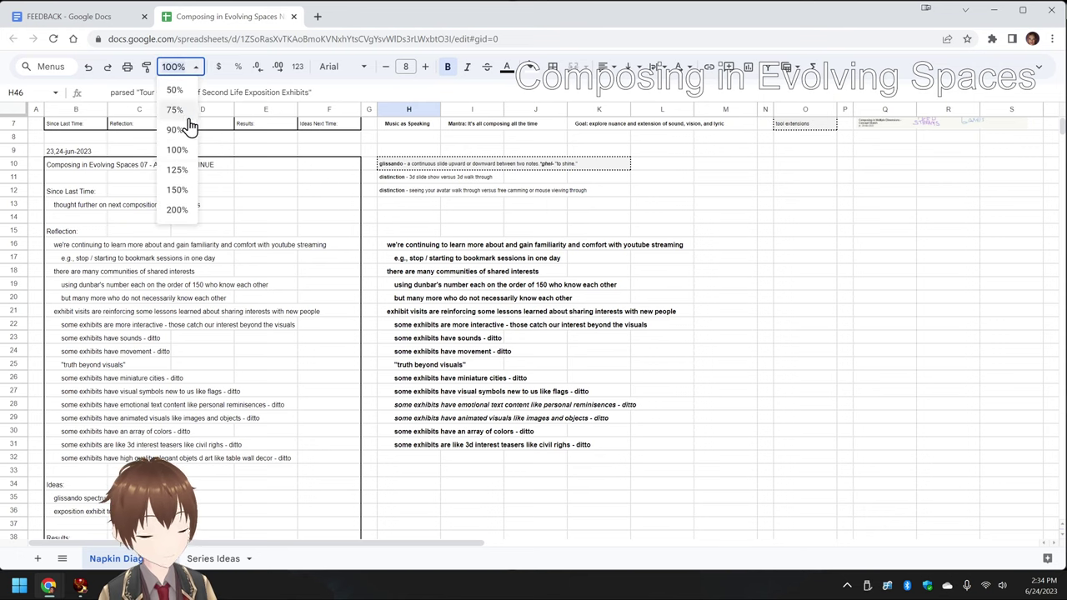
click(188, 172)
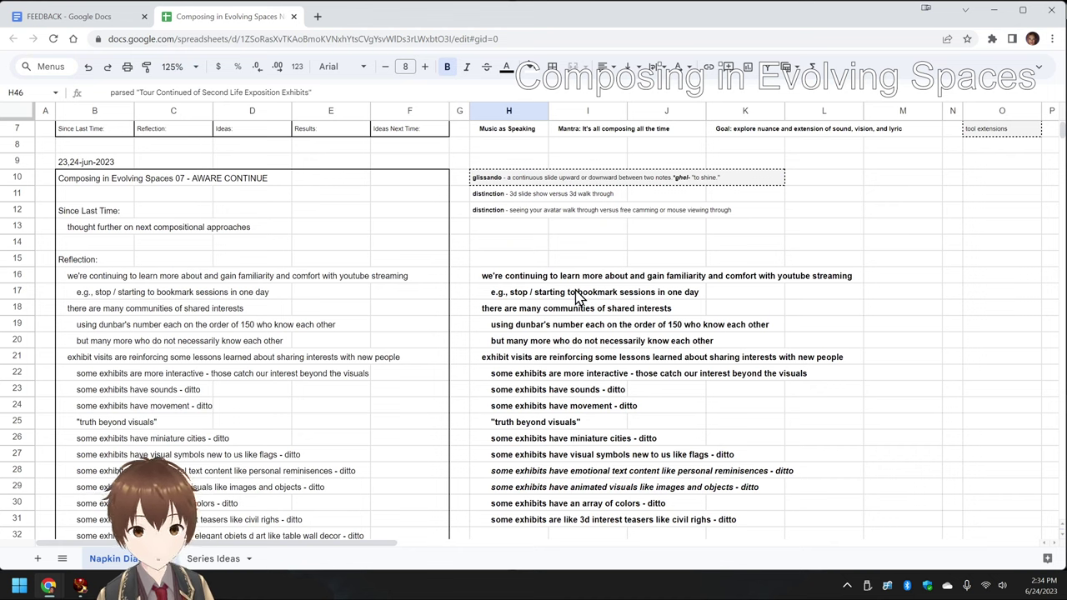
click(496, 198)
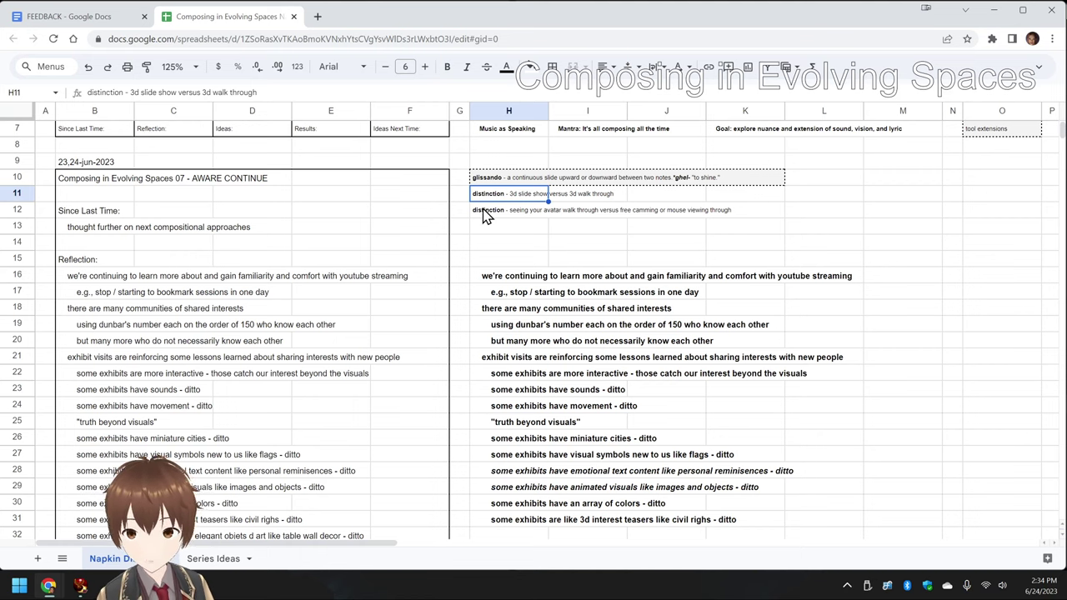
click(487, 214)
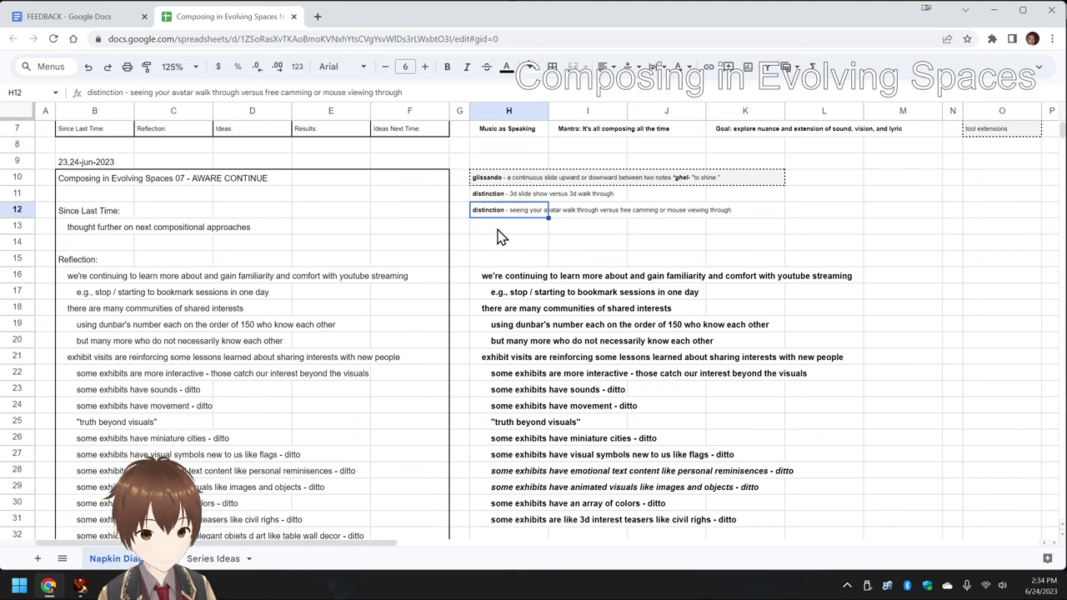
- Enter "question - when is 3d a really good choice?" in cell H13 below the distinction notes
click(500, 232)
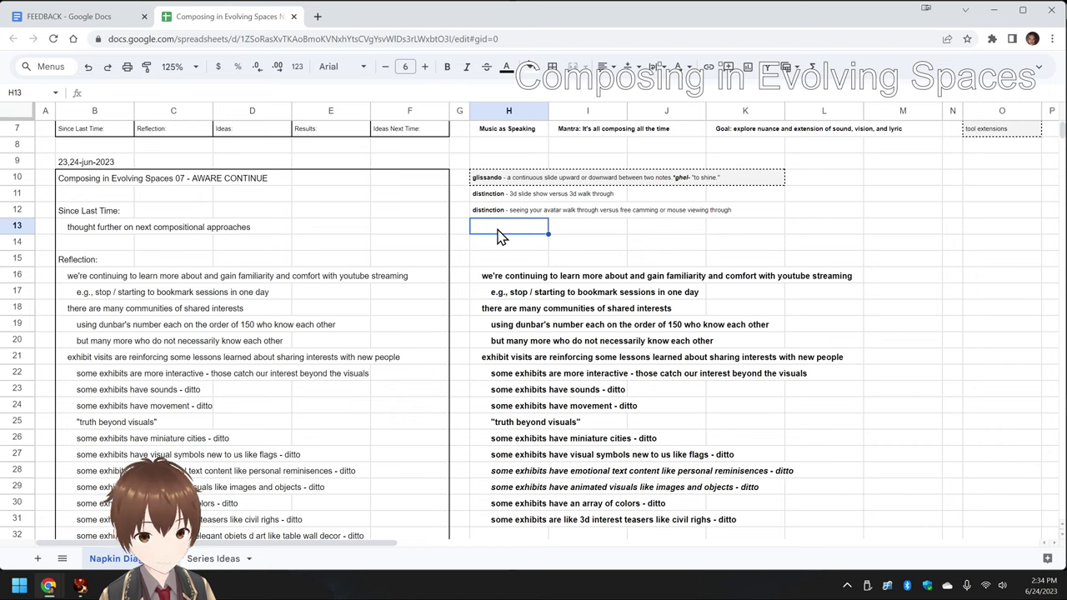
text(question: )
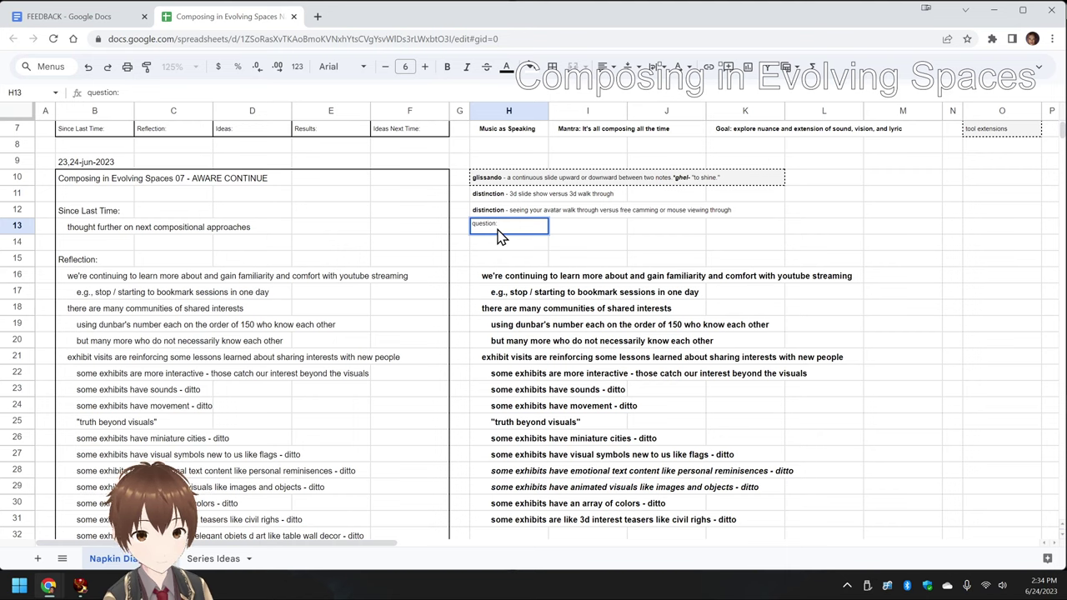
key(BackSpace)
key(BackSpace)
text( - when is)
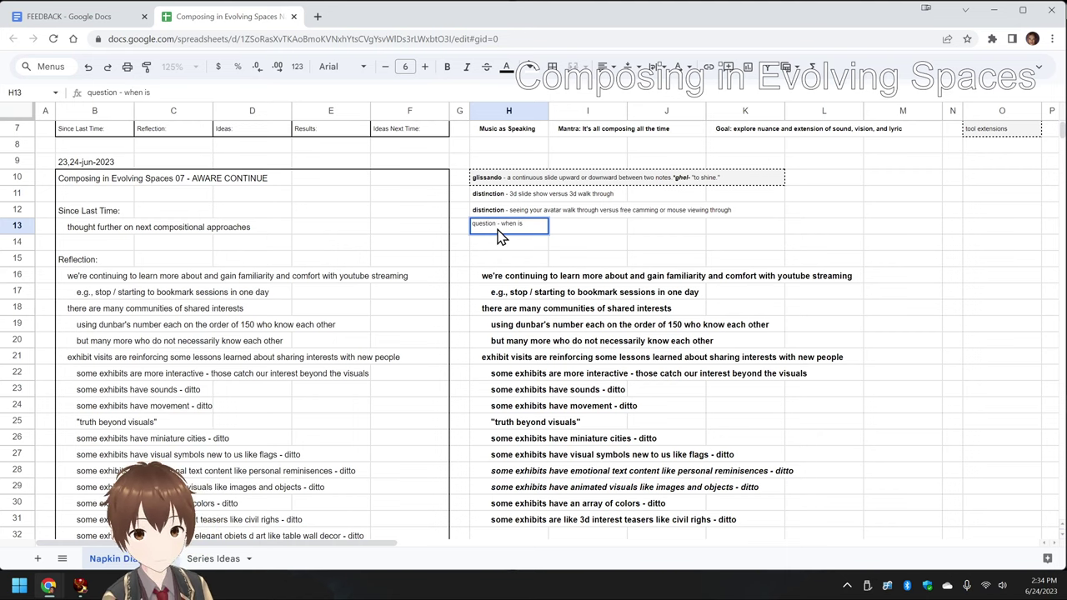
text( 3d a)
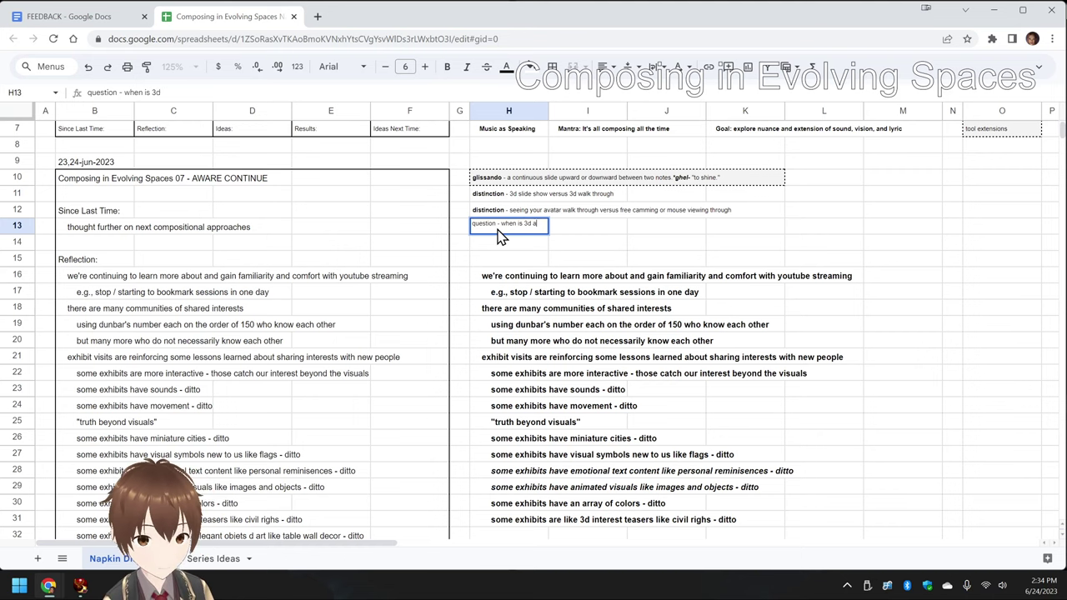
text( req)
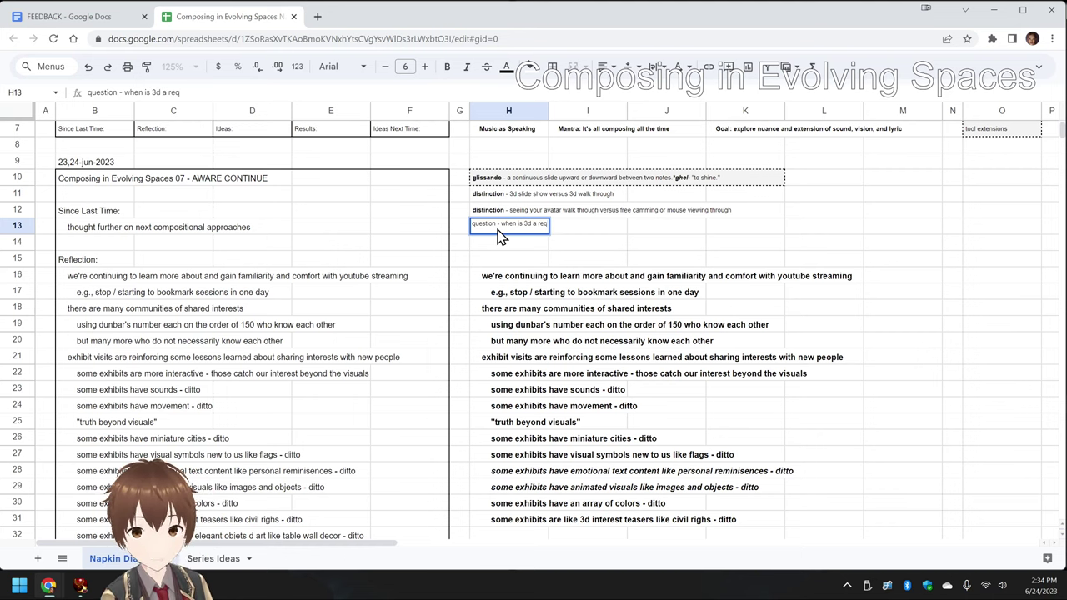
key(BackSpace)
text(ally)
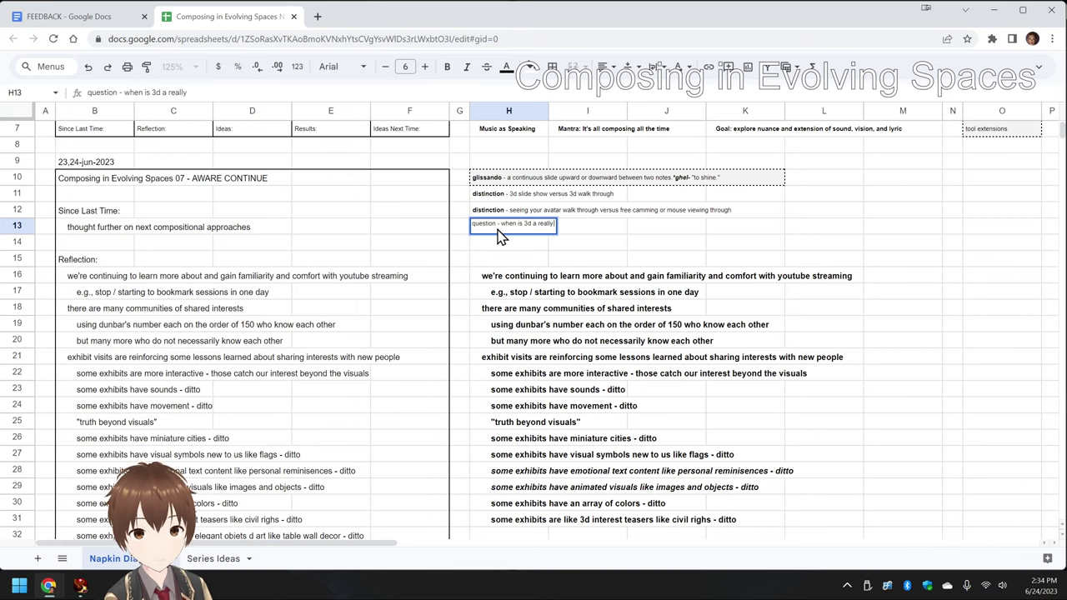
text( good choice?)
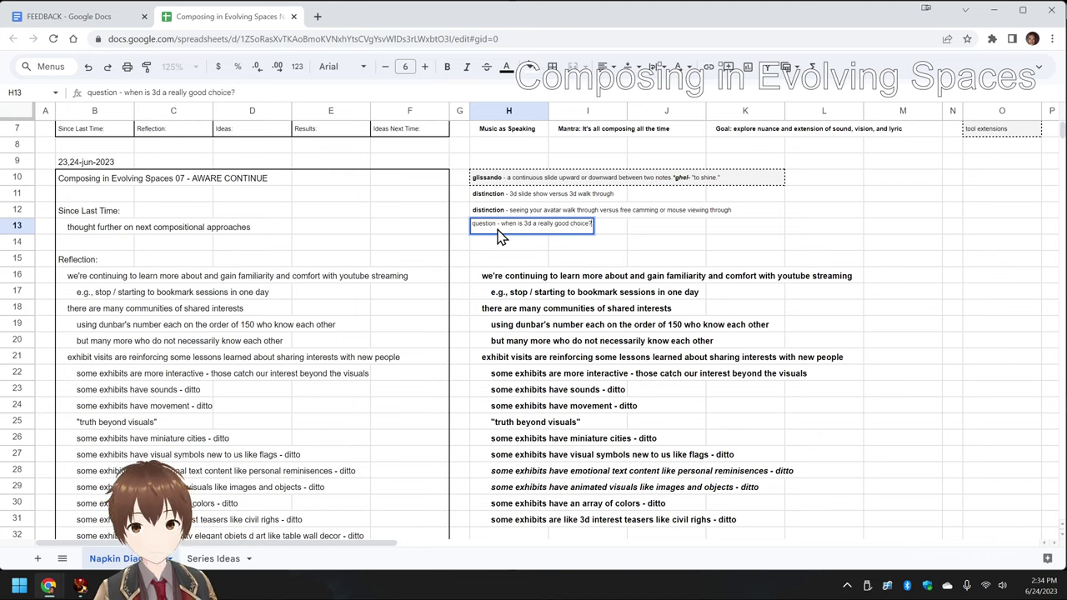
key(Return)
- Make only the word "question" bold in the H13 note
click(498, 230)
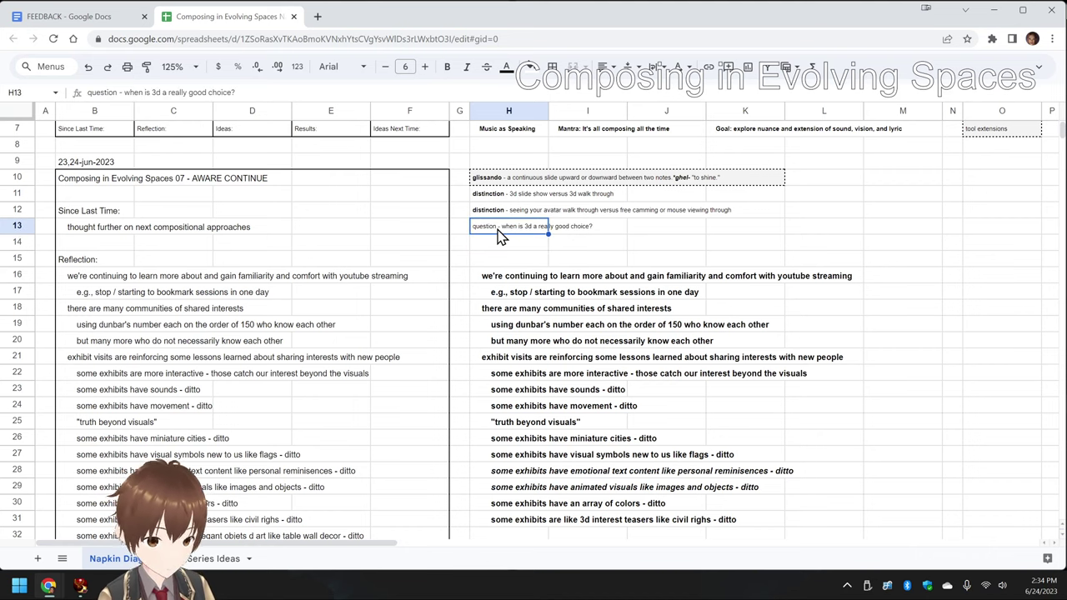
double_click(498, 230)
double_click(497, 226)
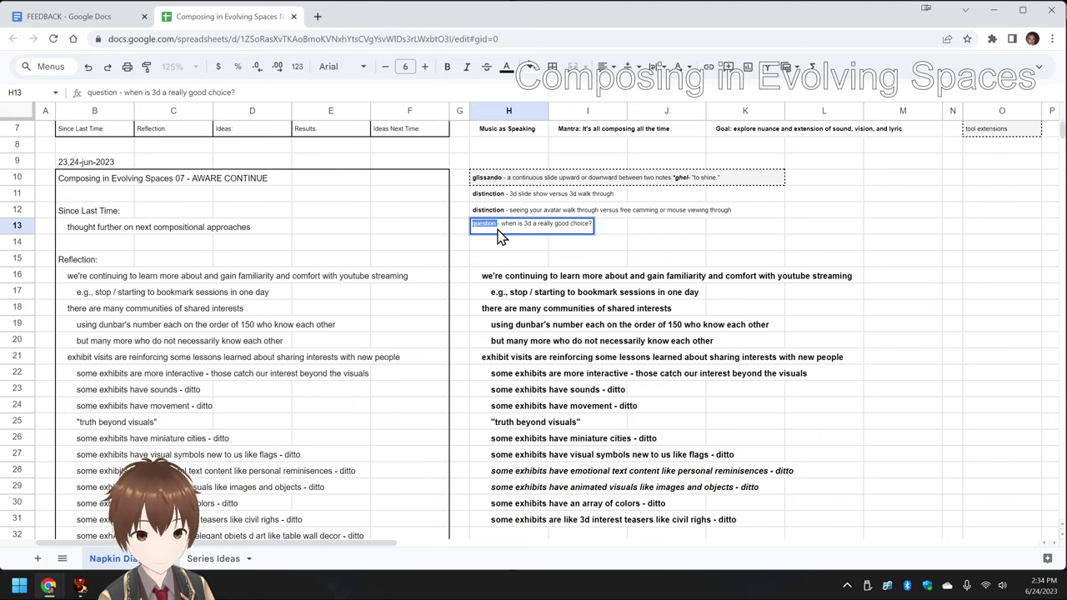
key(ctrl+b)
key(Return)
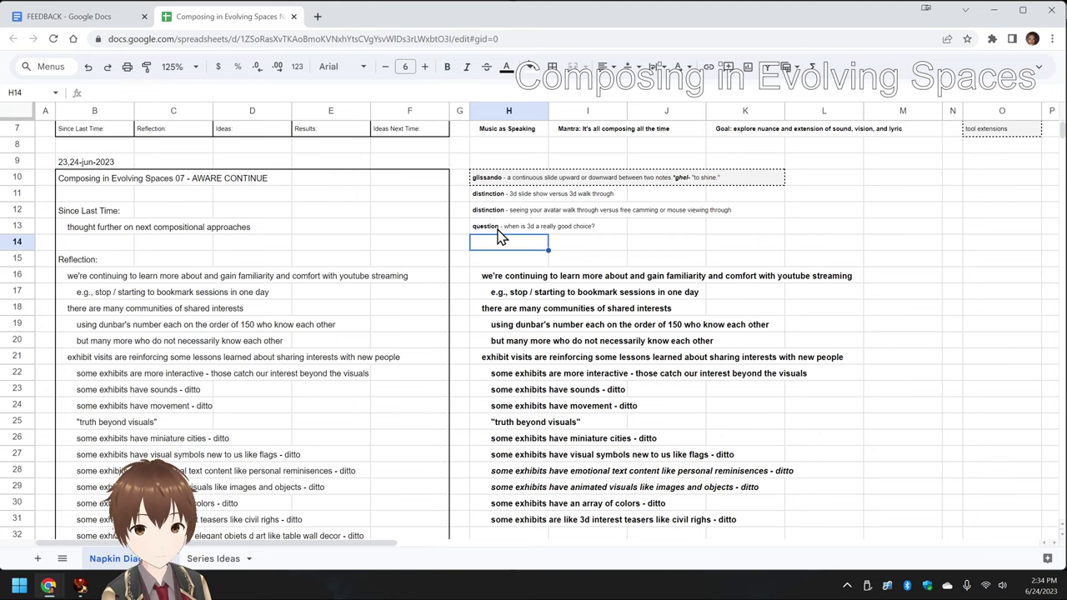
- Check the reflections on interactive exhibits and exhibits with sounds, and switch to the Firestorm viewer in a maximized window
click(503, 375)
click(501, 390)
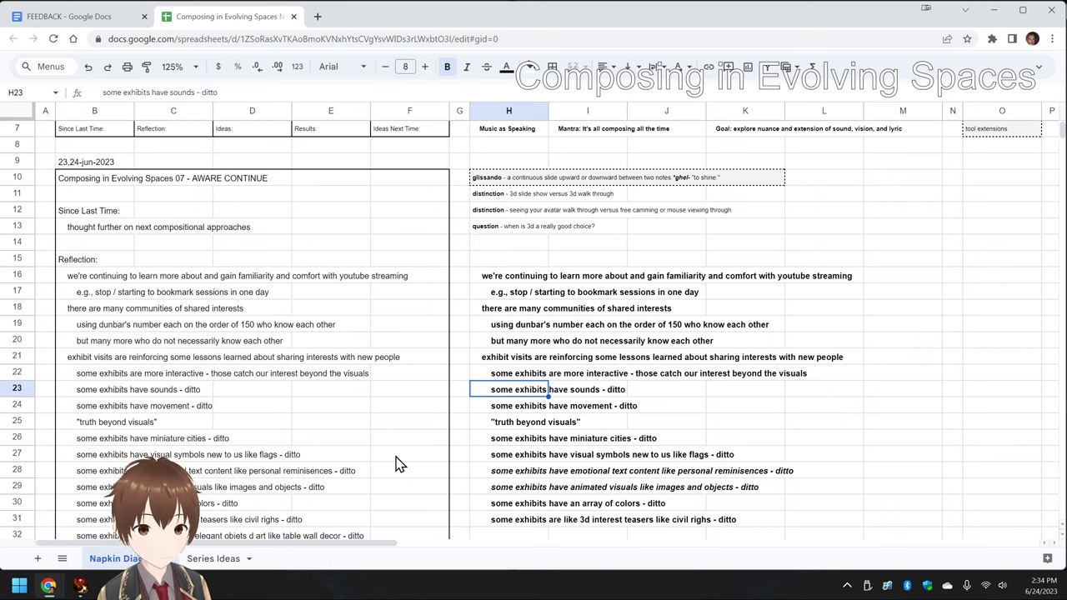
click(82, 587)
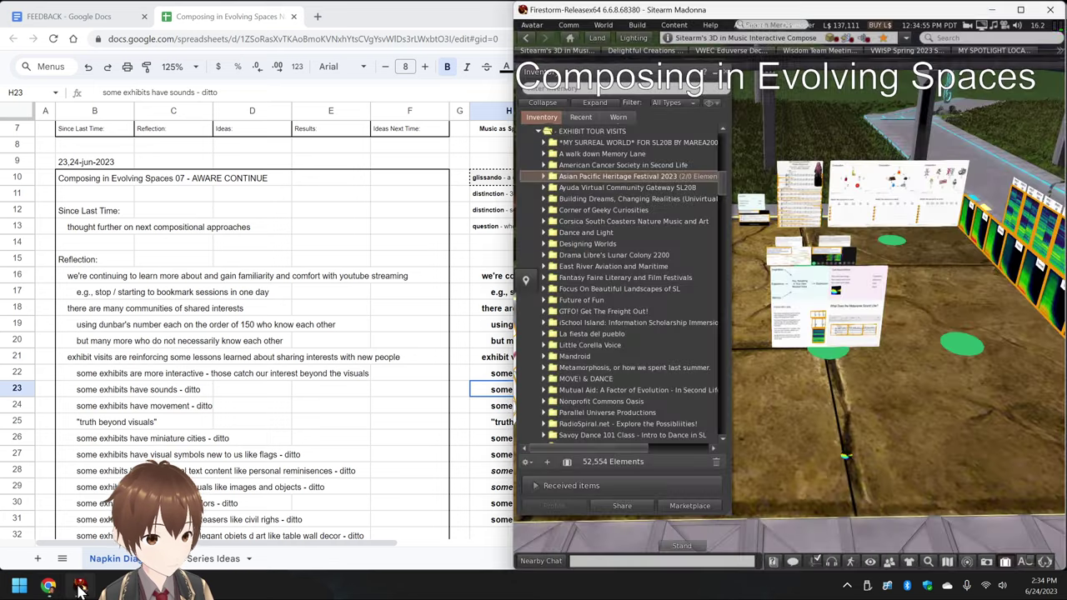
click(1021, 9)
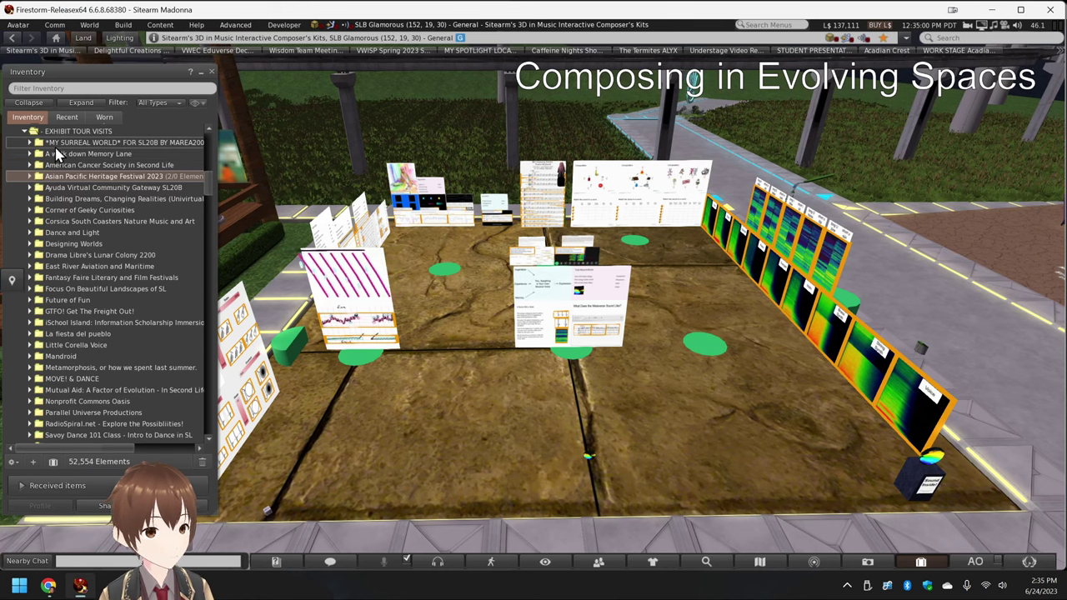
- Teleport to the "MY PERSONAL IMMERSION IN MITORAJ" landmark in the *MY SURREAL WORLD* exhibit folder
click(29, 145)
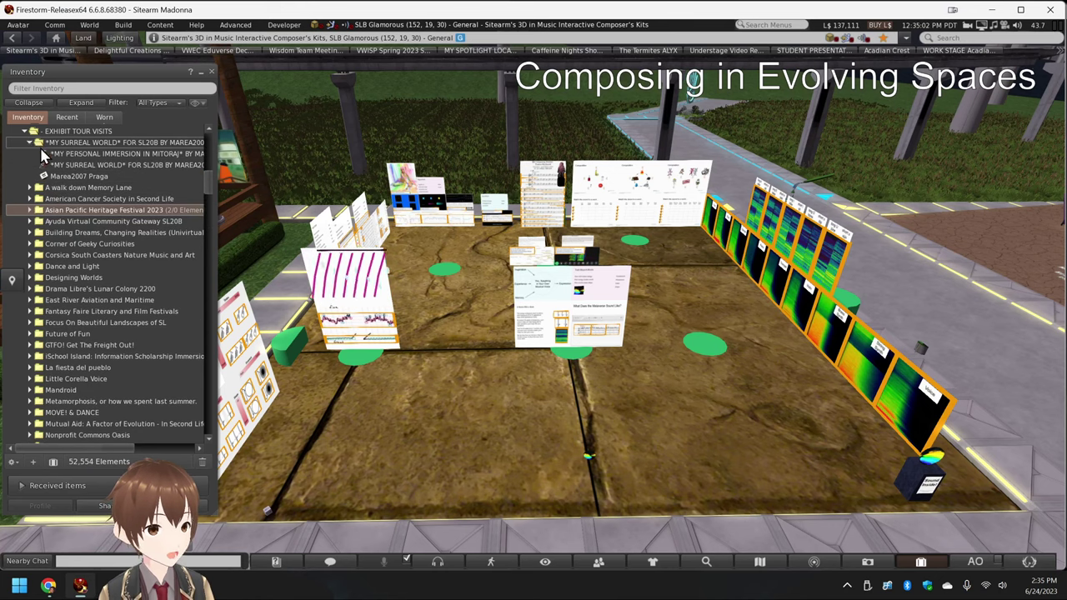
double_click(61, 156)
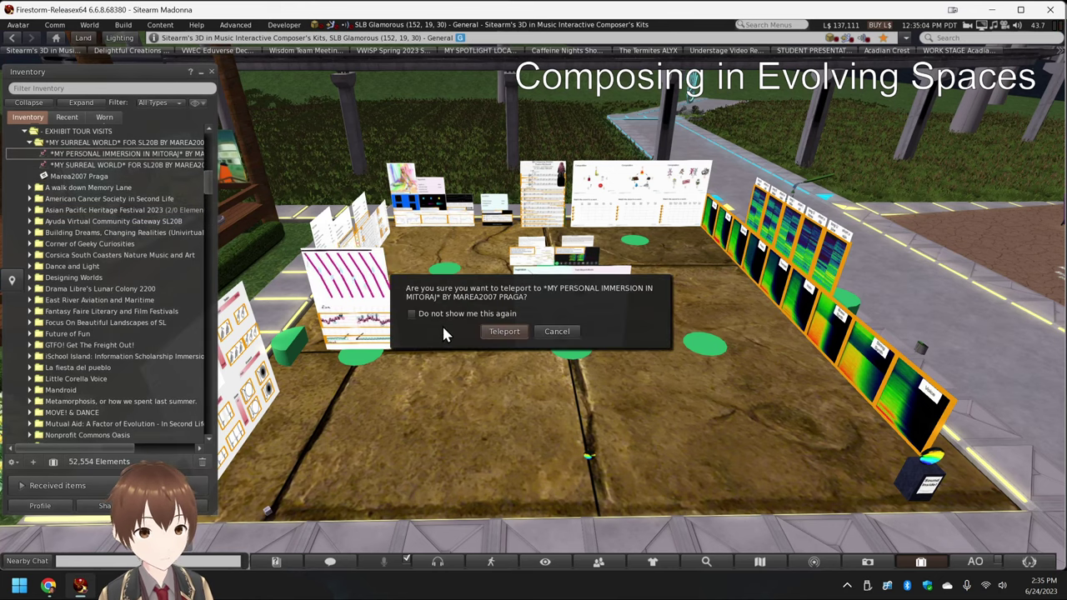
click(501, 333)
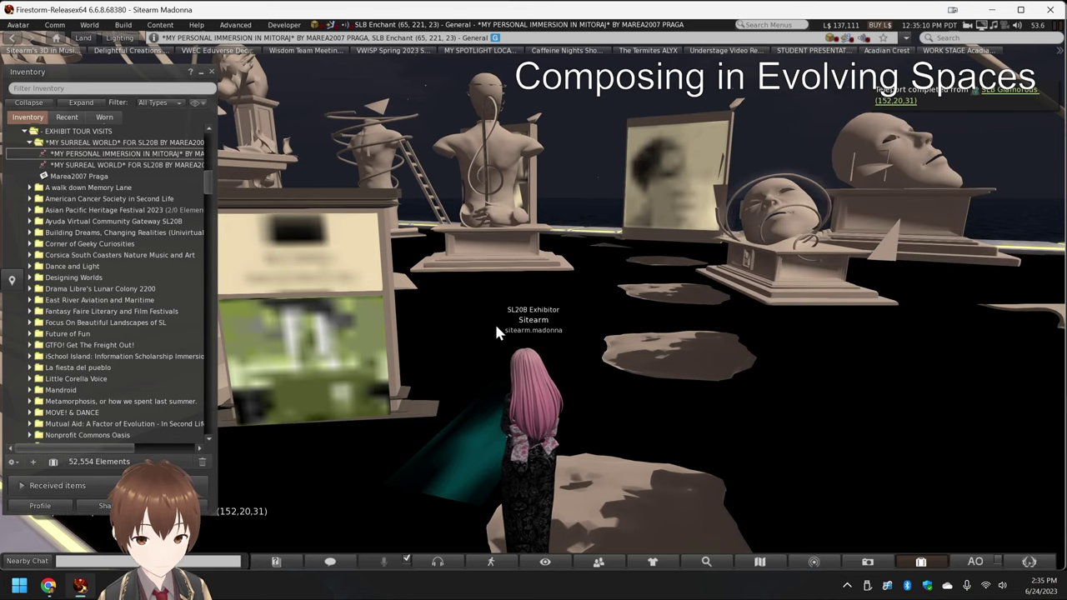
- Walk the avatar past the entrance display board to the large torso statue and view the surrounding sculptures
key(Left)
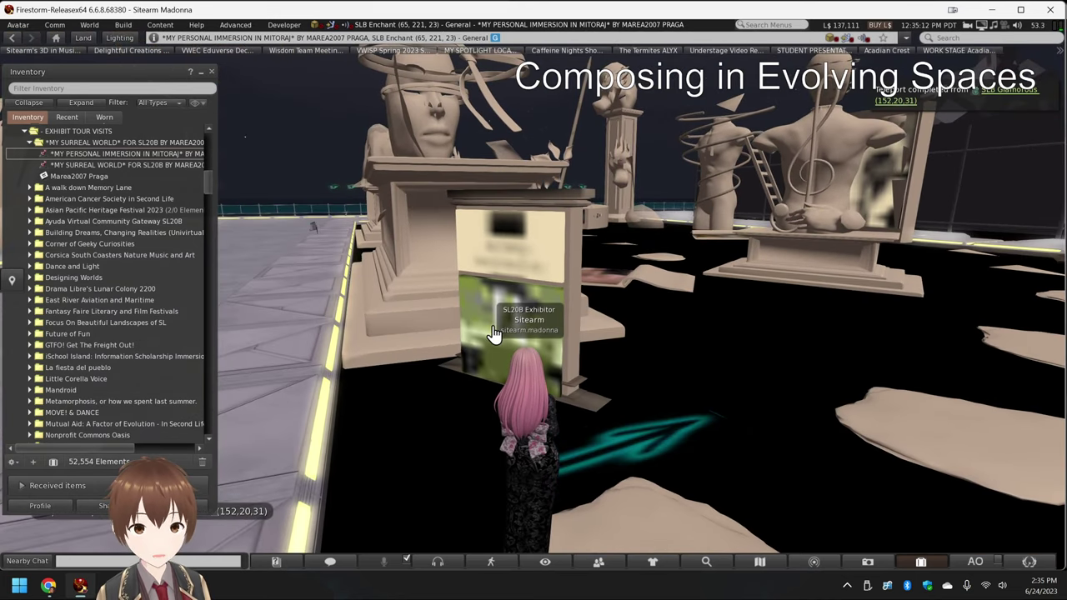
key(Right)
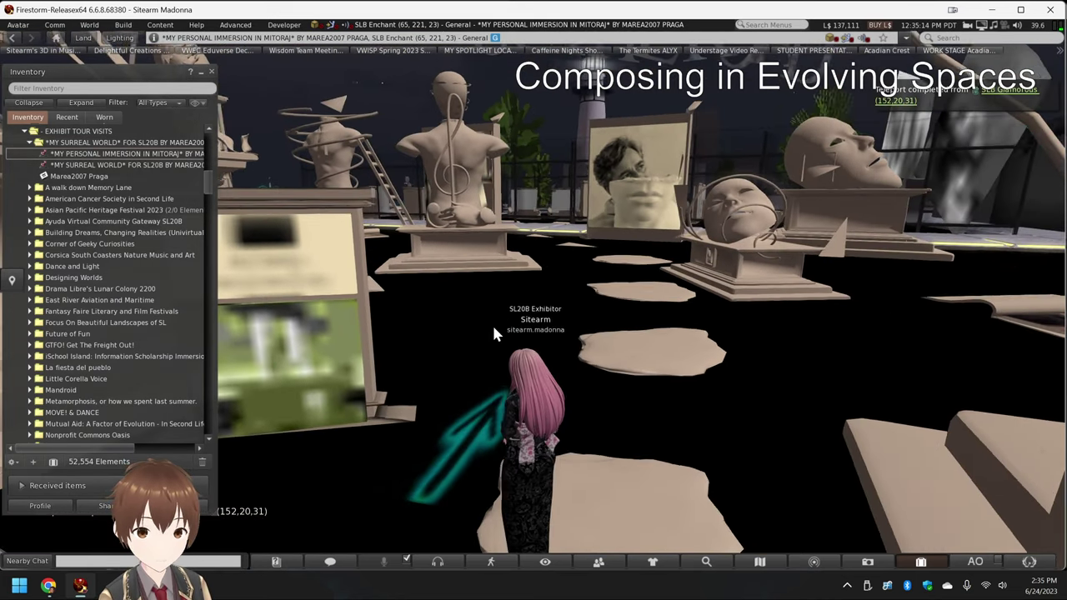
key(Up)
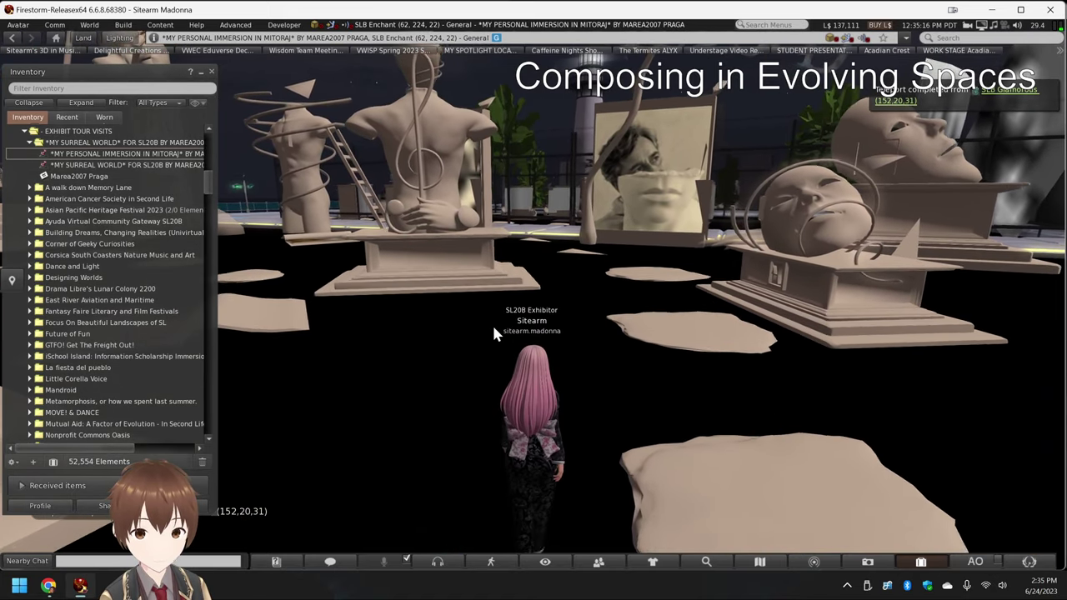
key(Up)
key(Left)
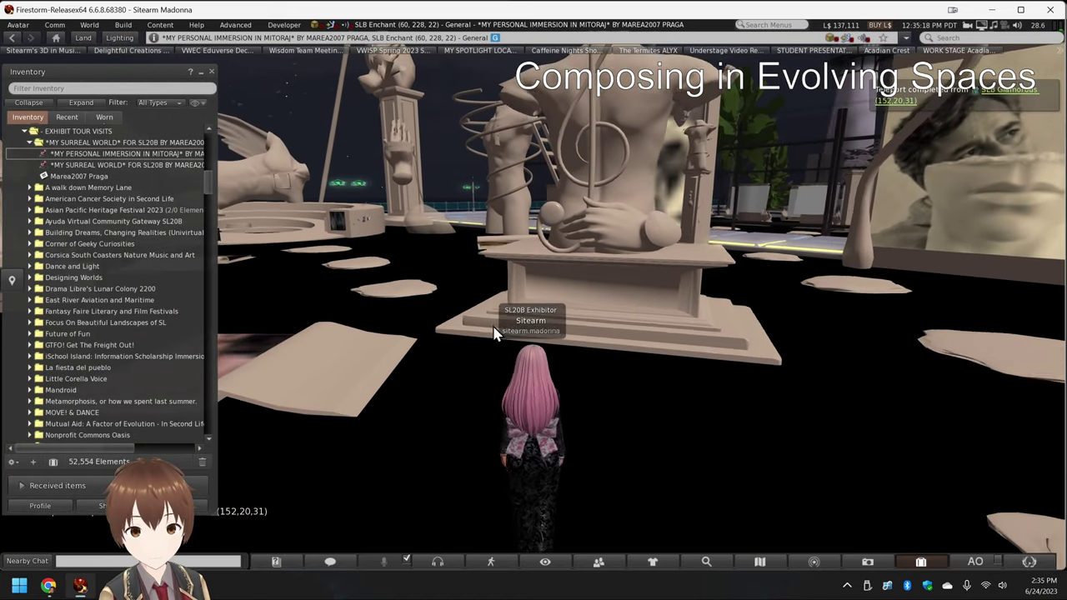
key(Right)
key(Up)
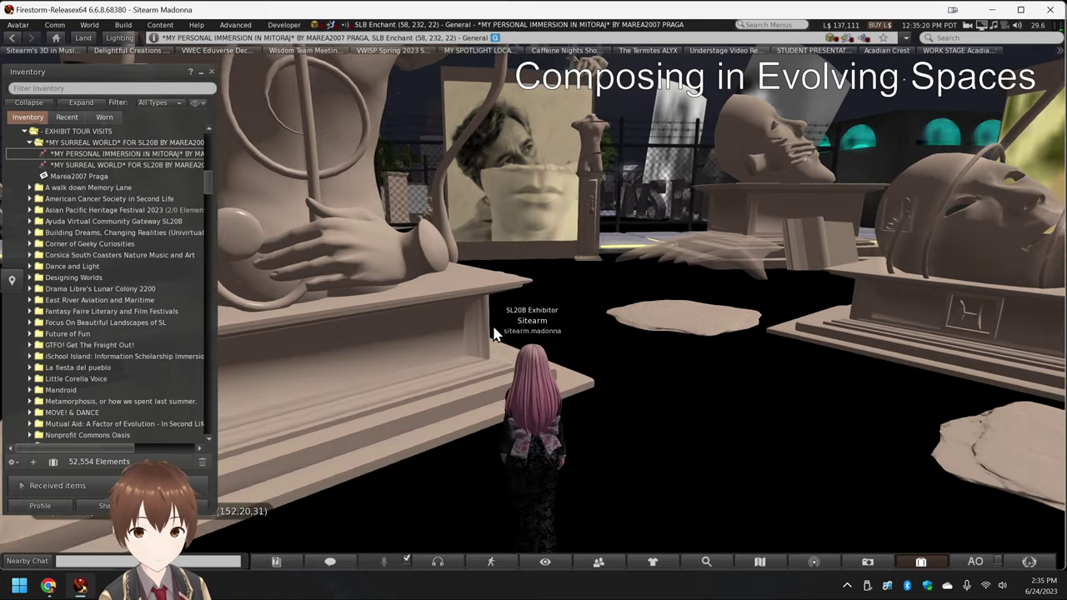
- Walk the avatar around the tilted head sculpture to the framed face relief and turn back to view the blindfolded heads
key(Right)
key(Up)
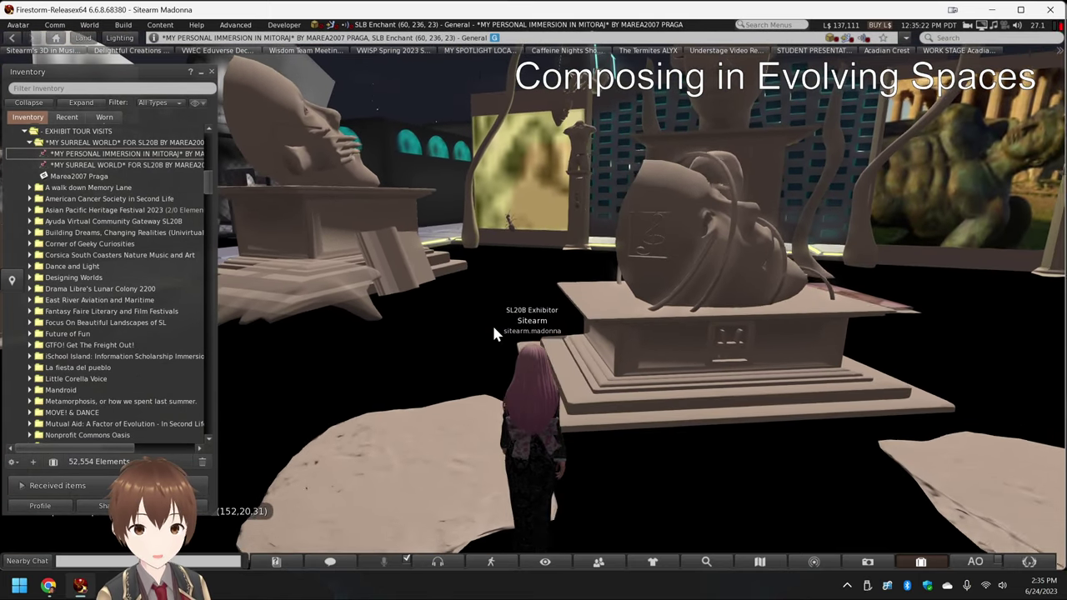
key(Right)
key(Up)
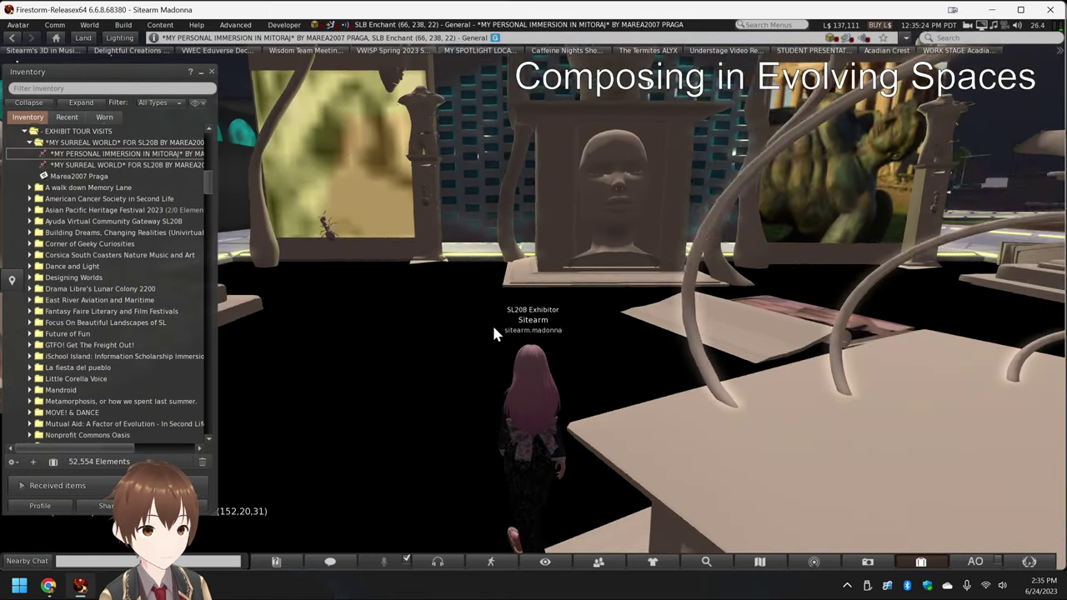
key(Right)
key(Up)
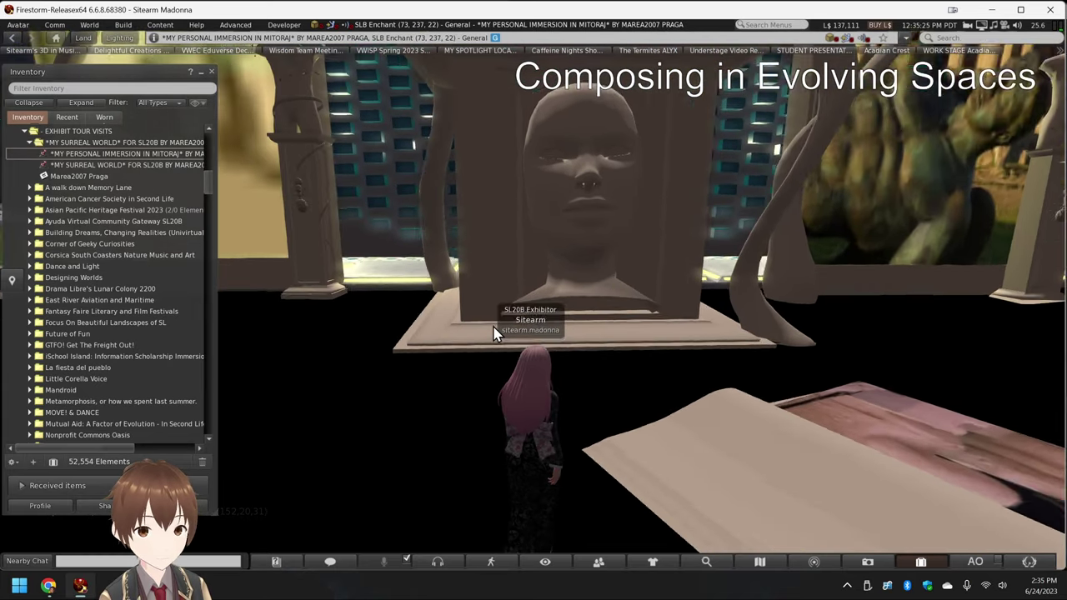
key(Left)
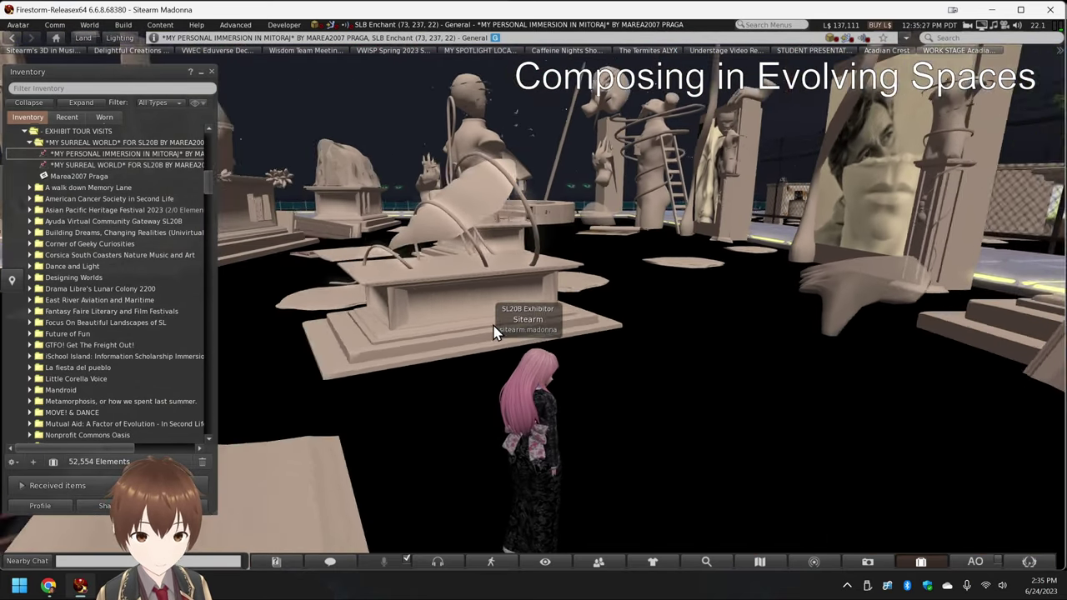
key(Left)
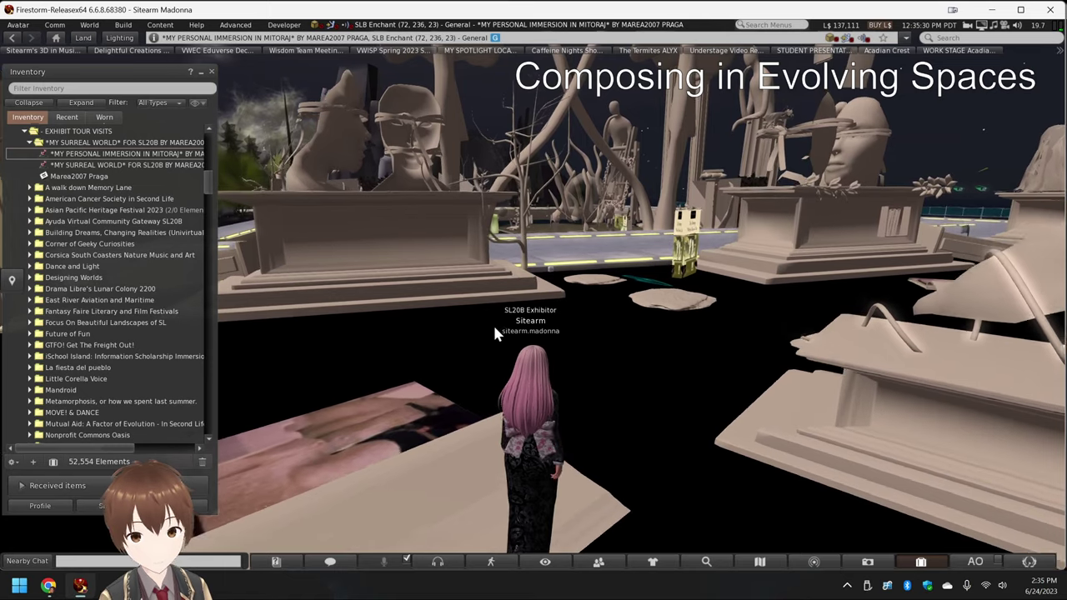
key(Up)
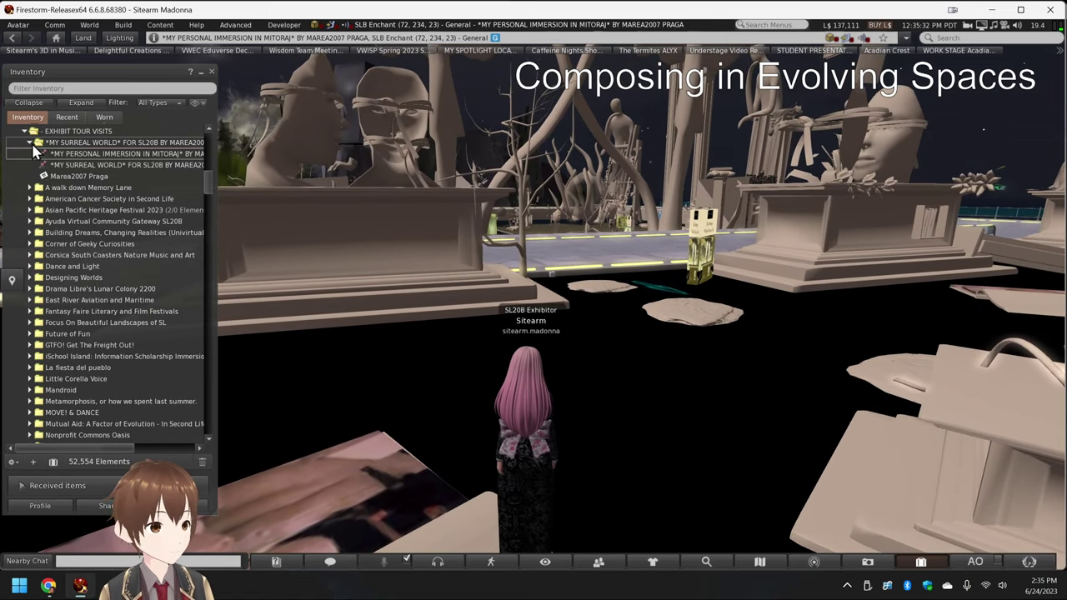
- Collapse the *MY SURREAL WORLD* folder and teleport to the SL20B Exhibitor Showcase landmark in the Designing Worlds folder
click(30, 143)
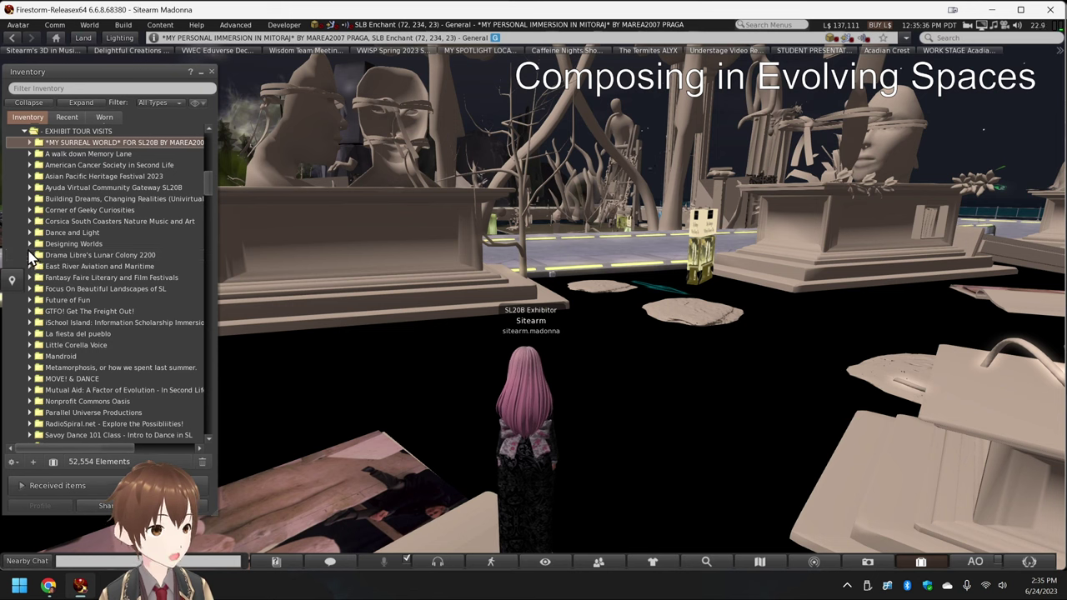
click(30, 244)
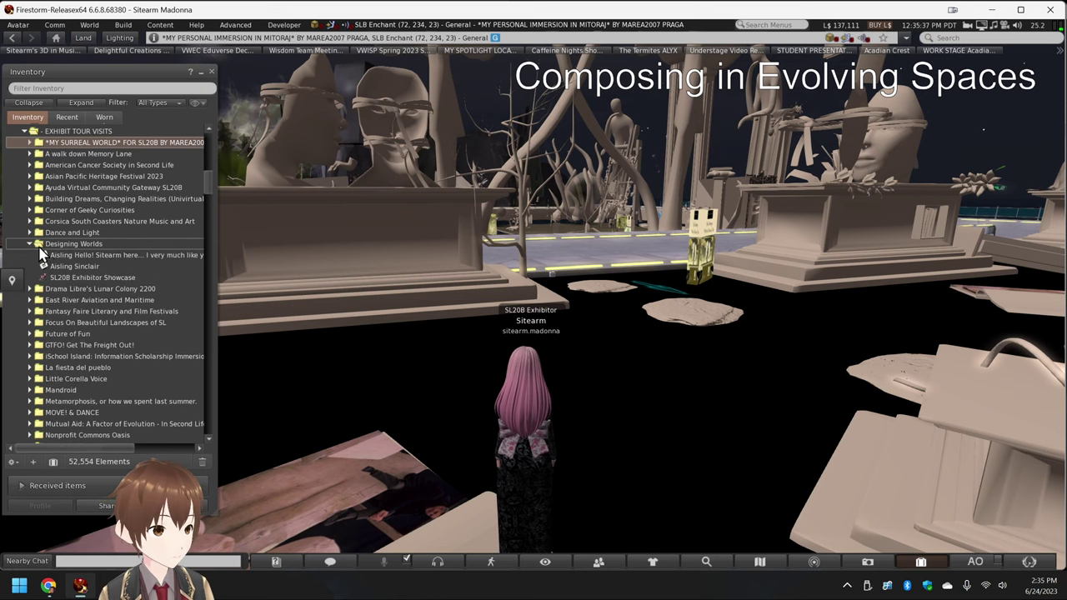
double_click(72, 279)
click(504, 332)
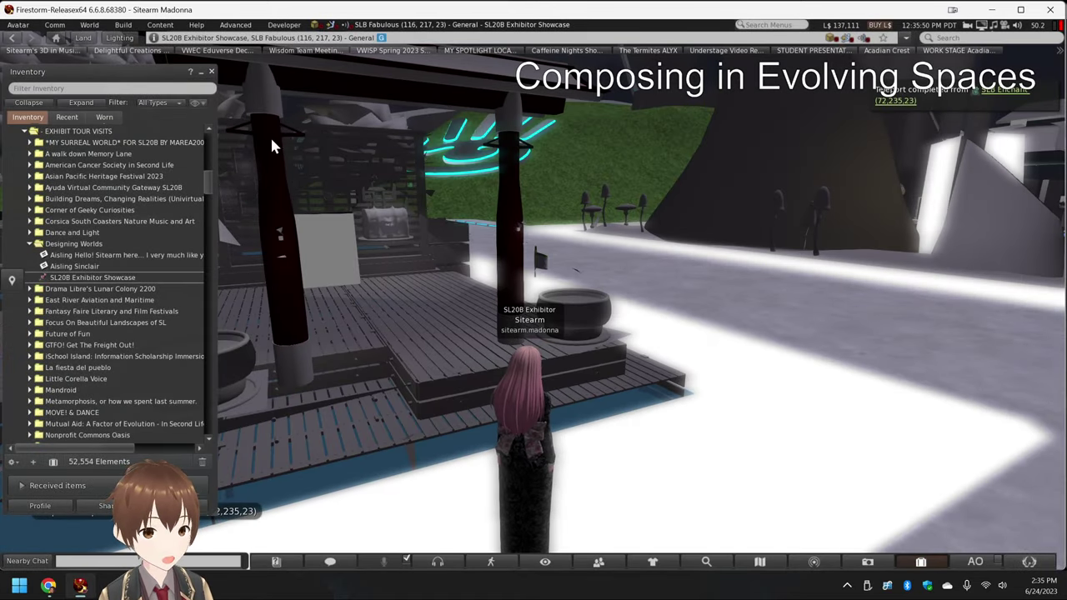
- Walk the avatar up the deck stairs and along the raised walkway to the Designing Worlds pavilion
key(Left)
key(Up)
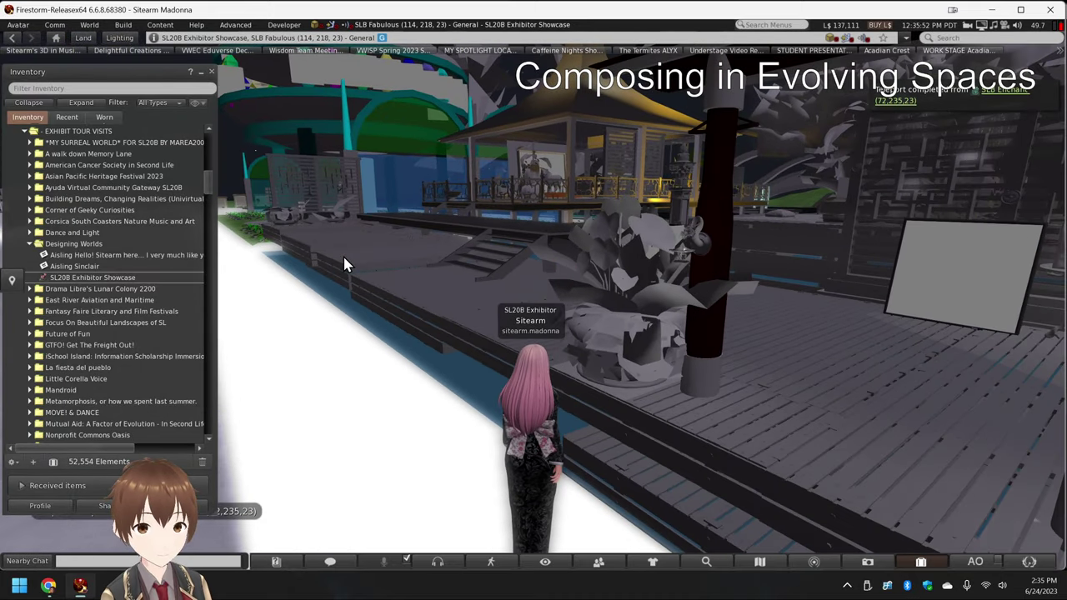
key(Left)
key(Right)
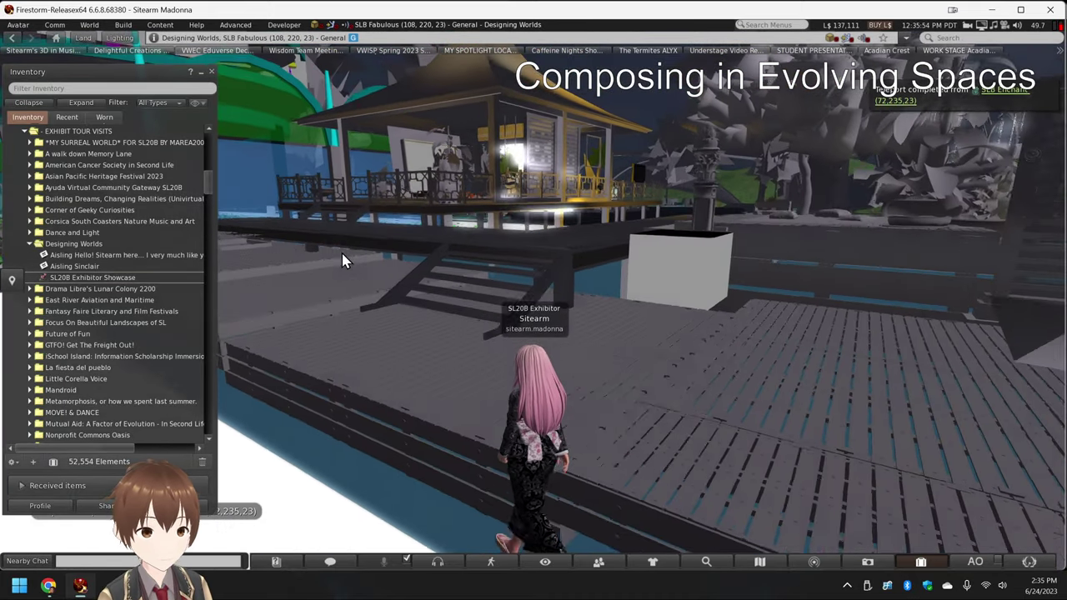
key(Up)
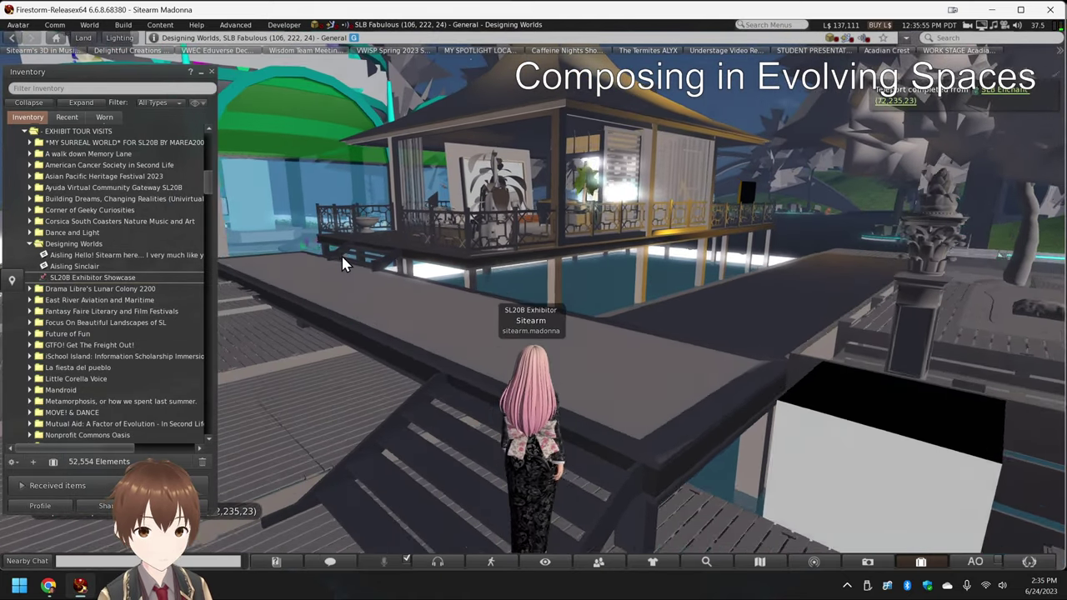
key(Left)
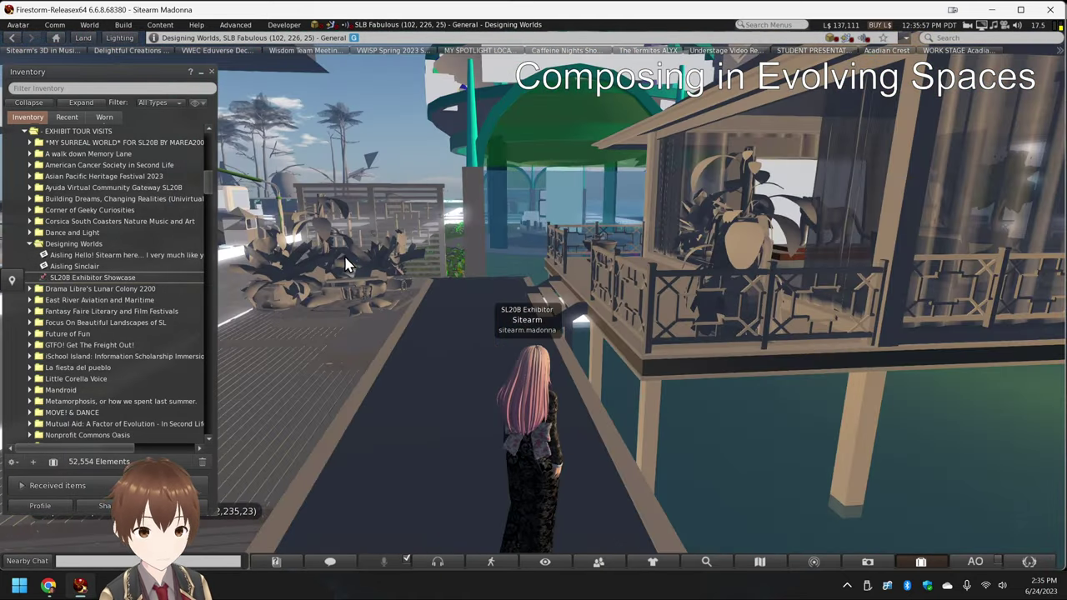
key(Up)
key(Right)
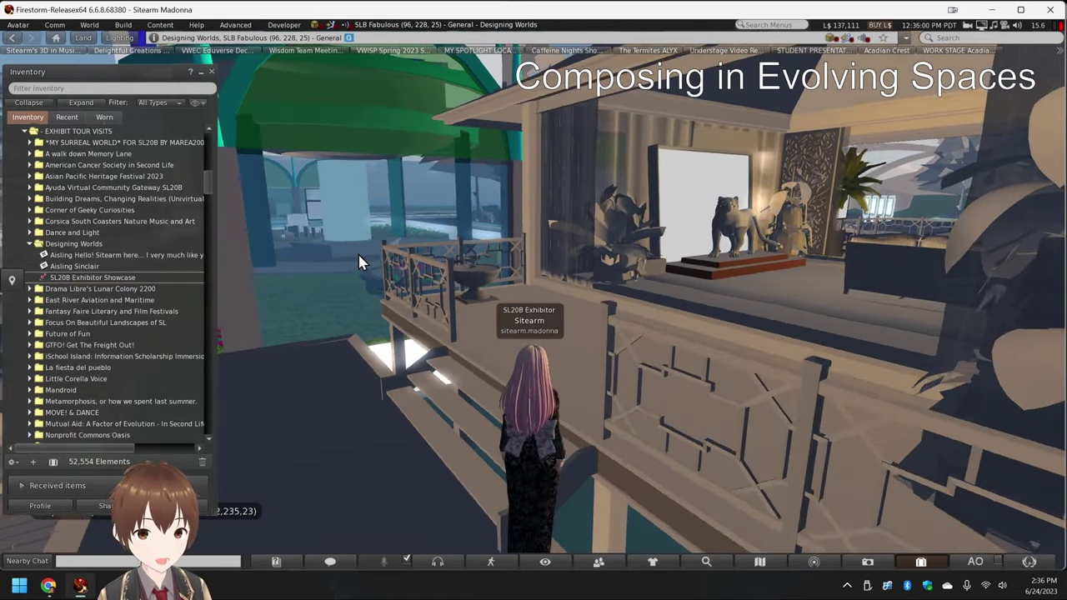
- Walk the avatar into the pavilion lounge as far as the fireplace table and turn to view the sofas
key(Up)
key(Right)
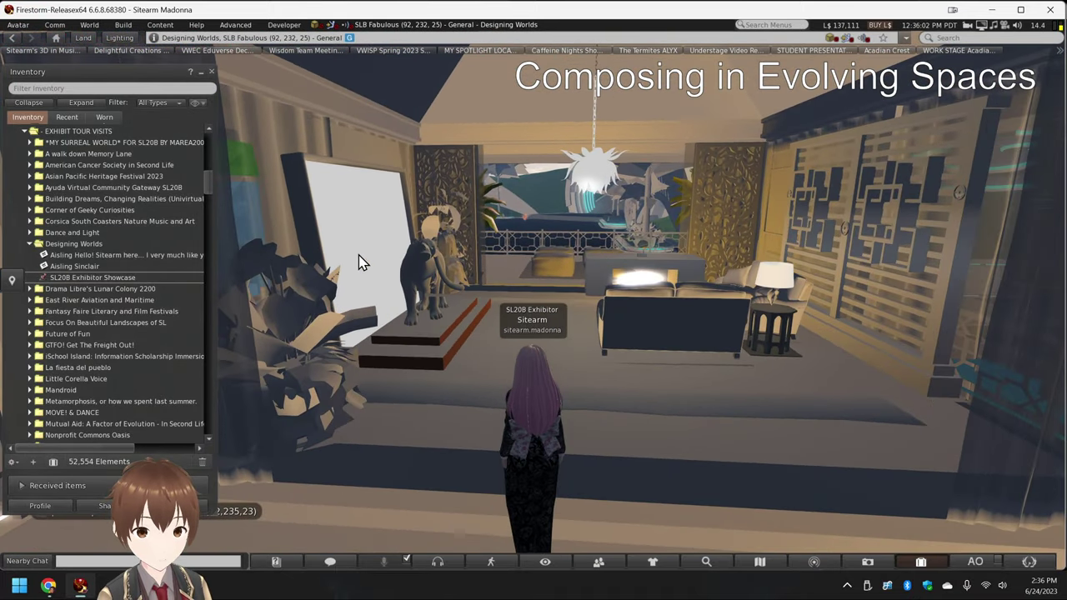
key(Up)
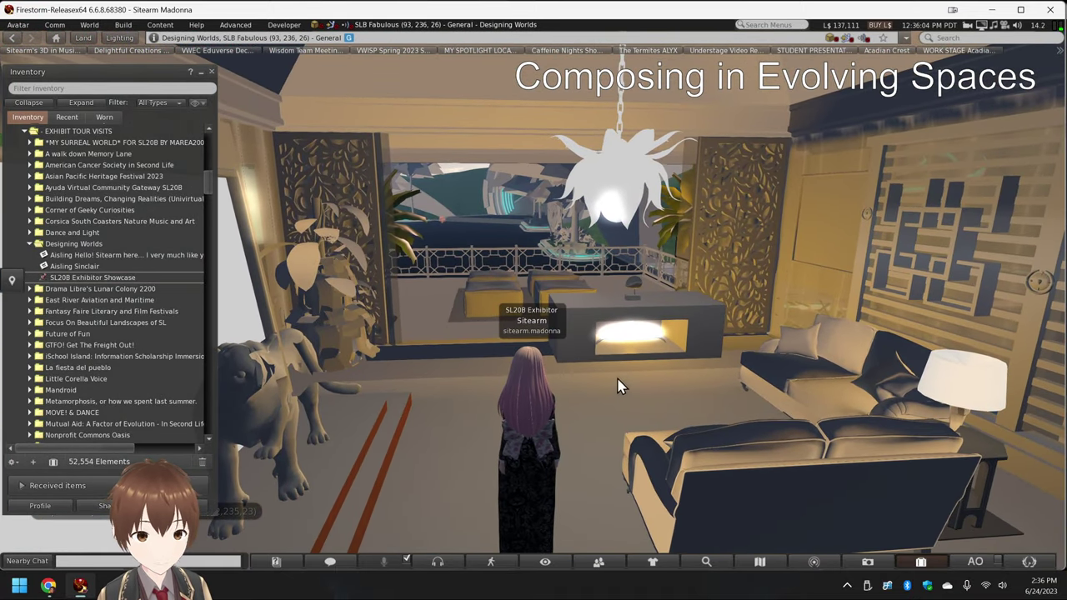
key(Up)
key(Right)
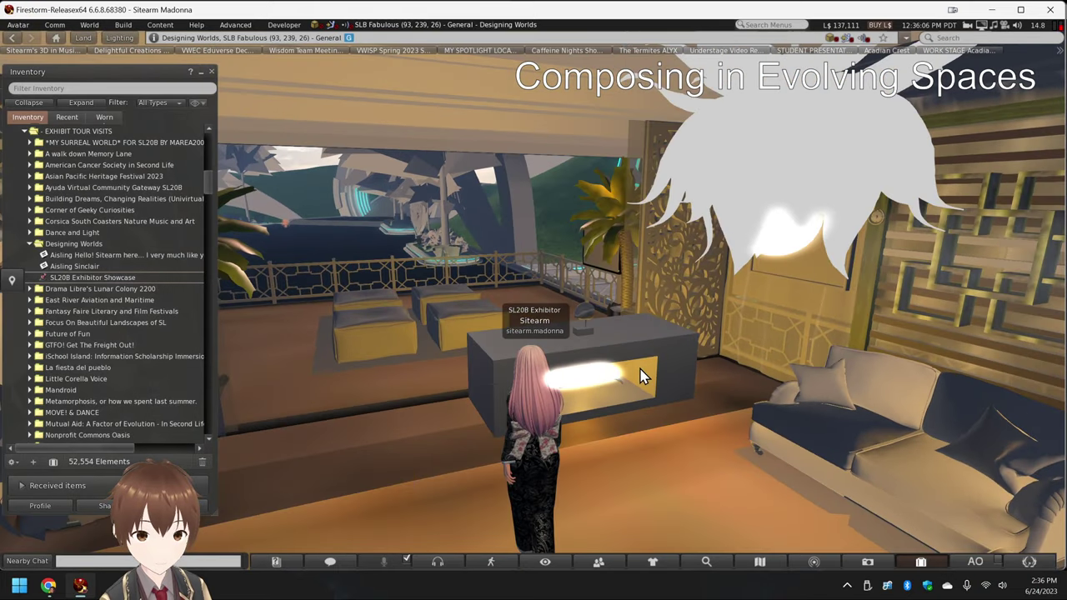
key(Right)
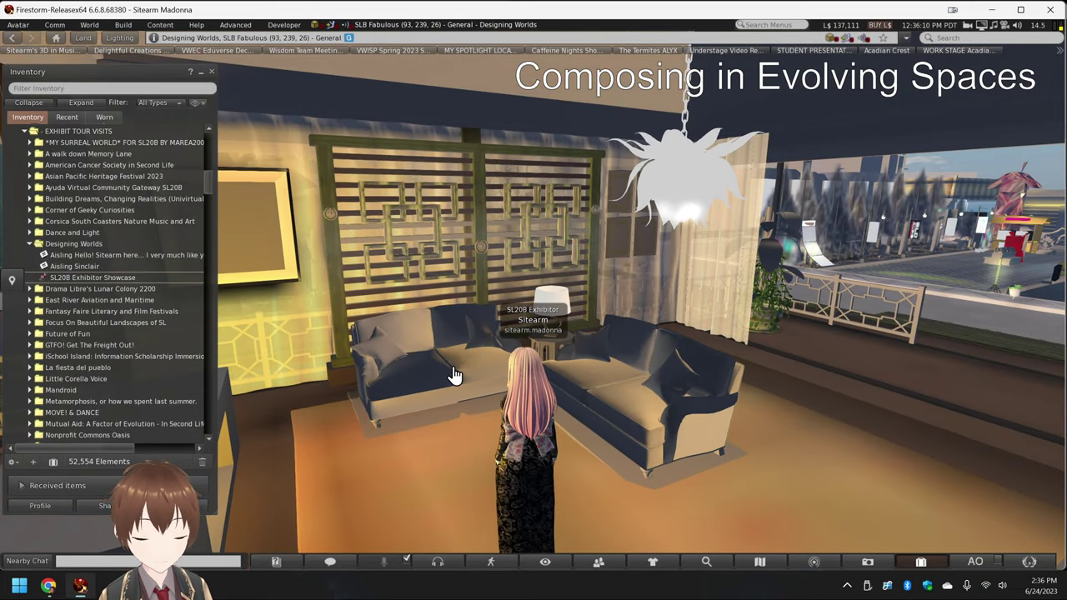
- Back the avatar up facing the sofas and sit it on the lounge floor
key(Right)
key(Down)
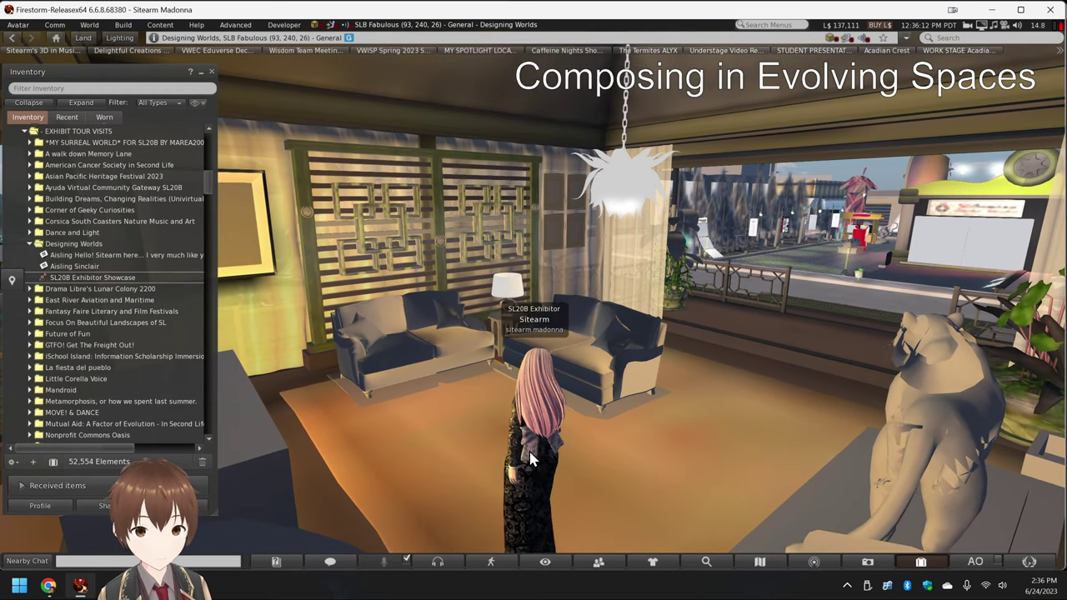
right_click(531, 467)
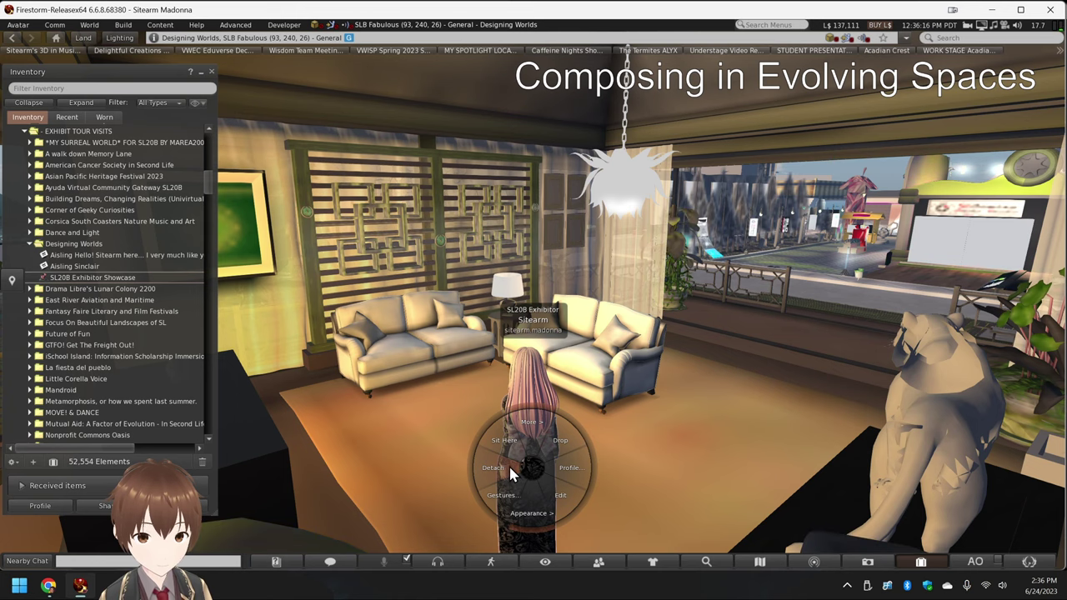
click(494, 398)
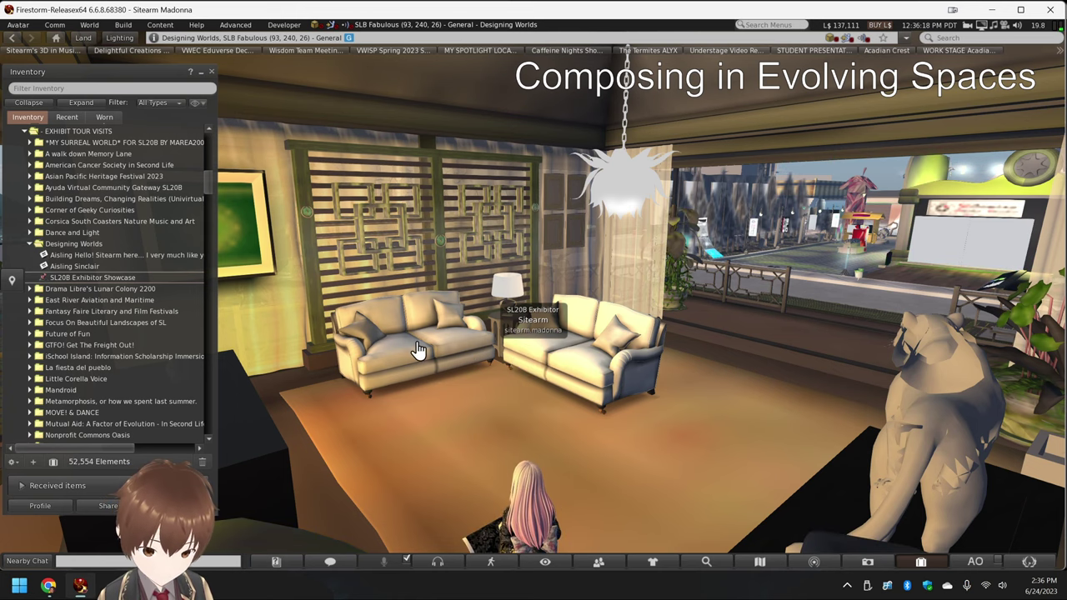
- Examine the small round sculpture on the black table up close from several camera angles
key(Left)
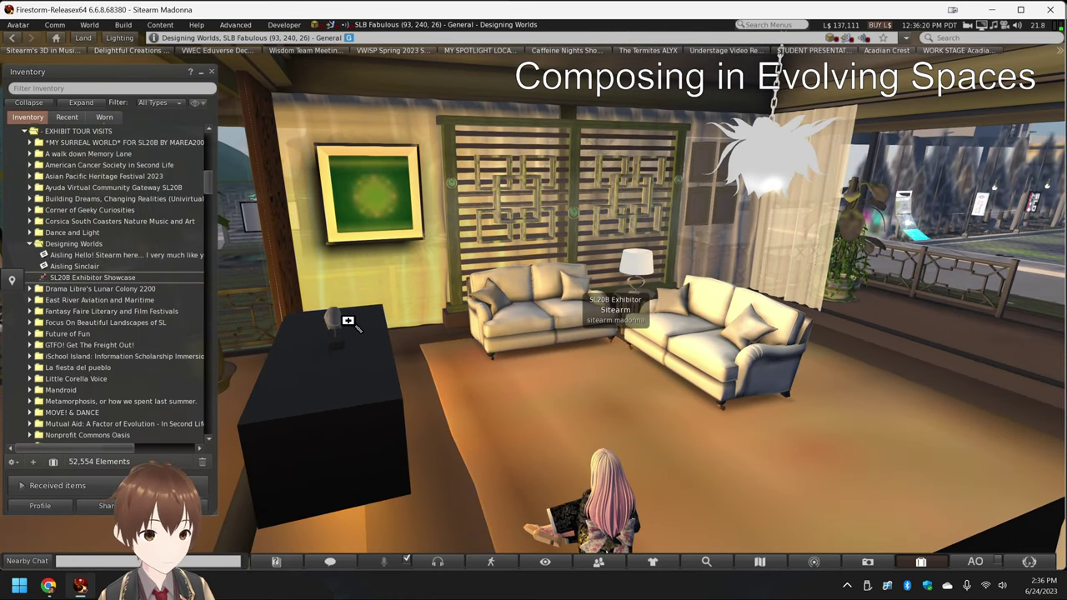
mouse_move(333, 321)
mouse_down()
mouse_move(284, 292)
mouse_move(142, 266)
mouse_up()
alt+click(531, 307)
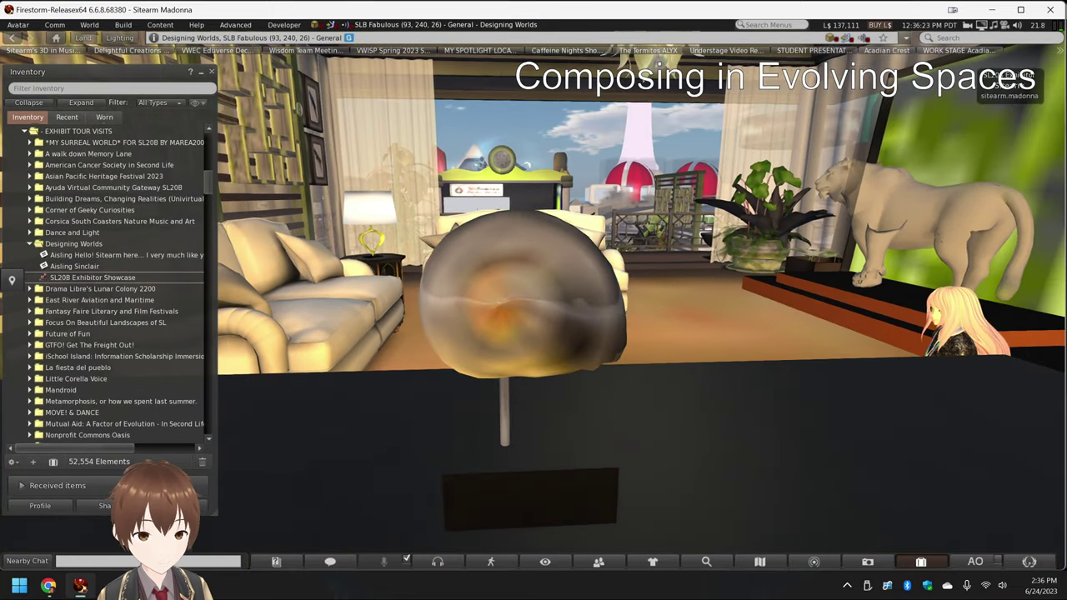
mouse_move(531, 307)
mouse_down()
mouse_move(531, 279)
mouse_move(534, 301)
mouse_up()
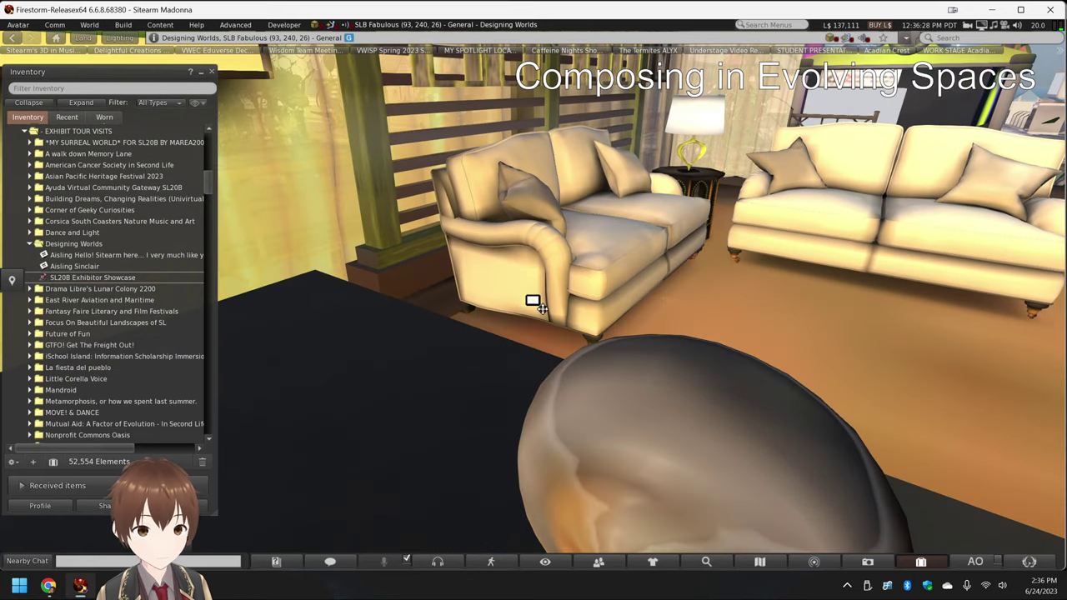
- Examine the green framed wall art, the wooden lattice screen and the black table's sculpture up close with the free camera
drag(467, 113, 535, 299)
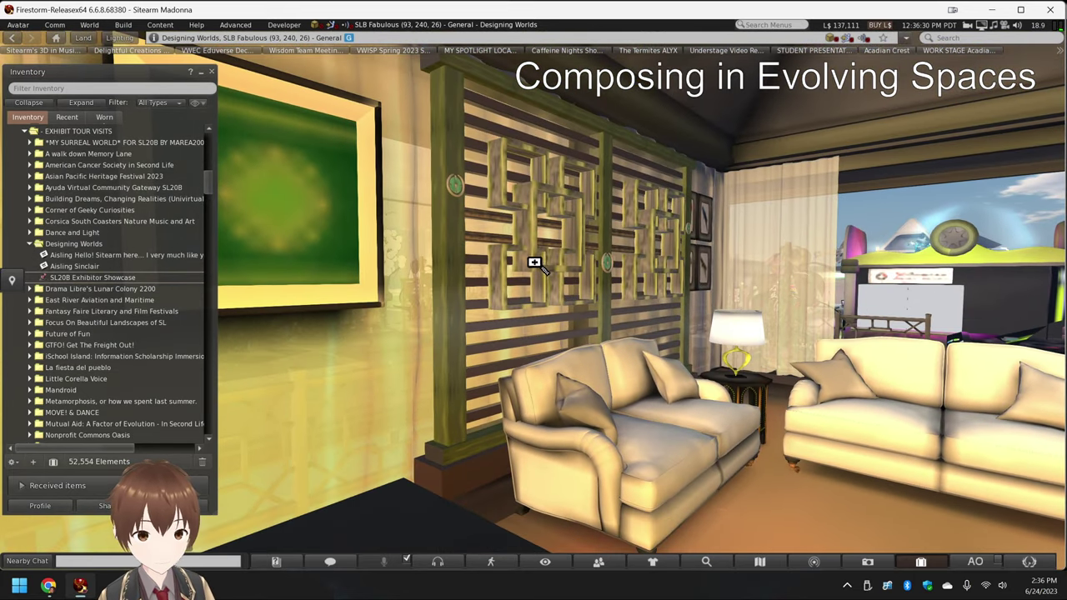
mouse_move(536, 247)
mouse_down()
mouse_move(532, 295)
mouse_move(506, 303)
mouse_up()
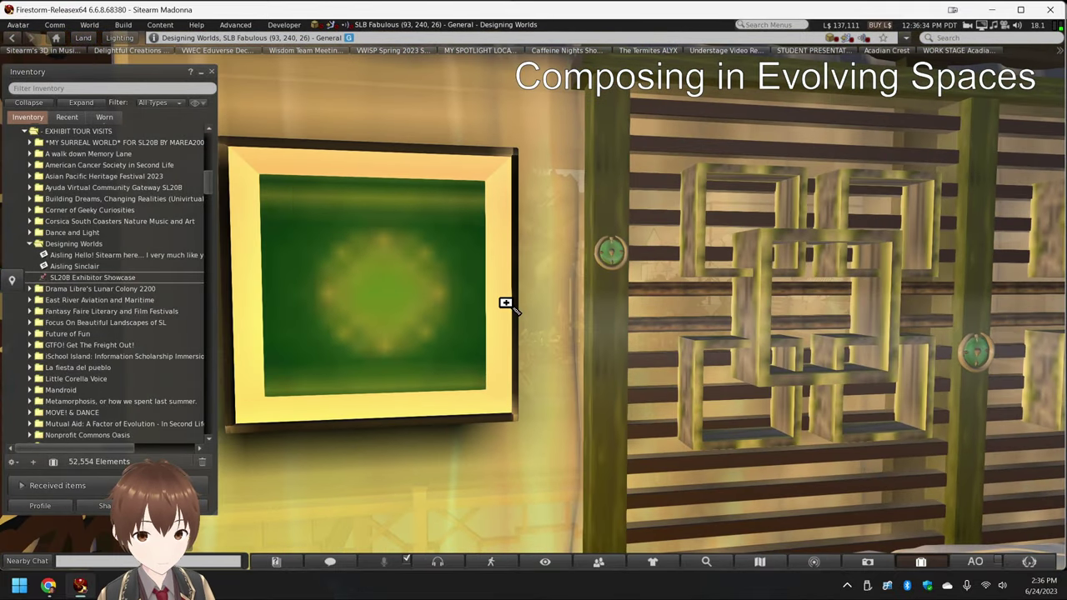
drag(382, 292, 474, 292)
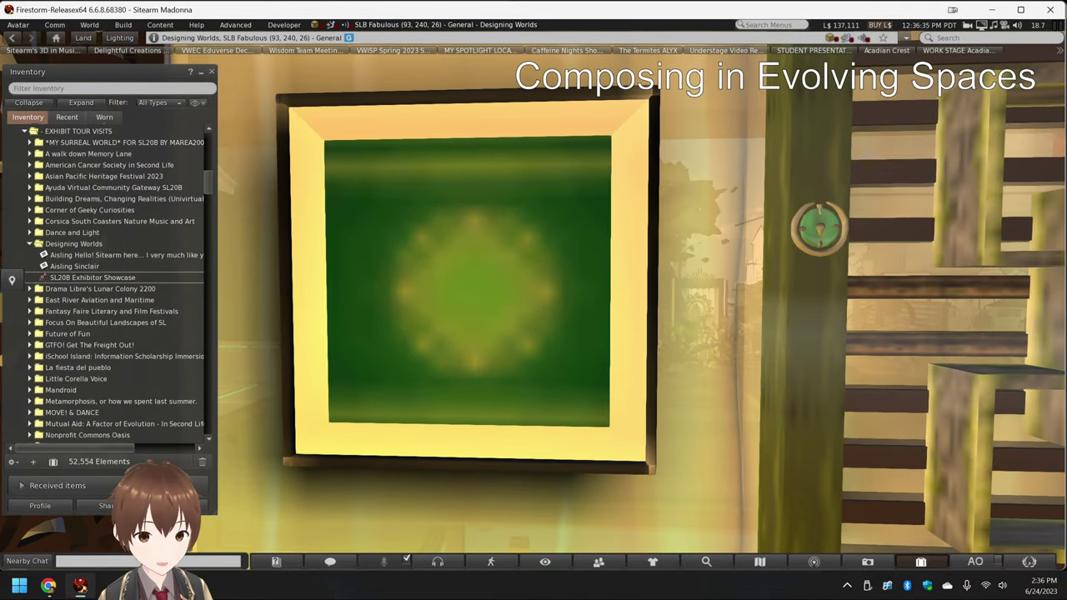
alt+click(819, 245)
drag(522, 399, 537, 300)
mouse_move(617, 295)
mouse_down()
mouse_move(696, 292)
mouse_move(621, 313)
mouse_move(613, 338)
mouse_up()
drag(730, 488, 534, 302)
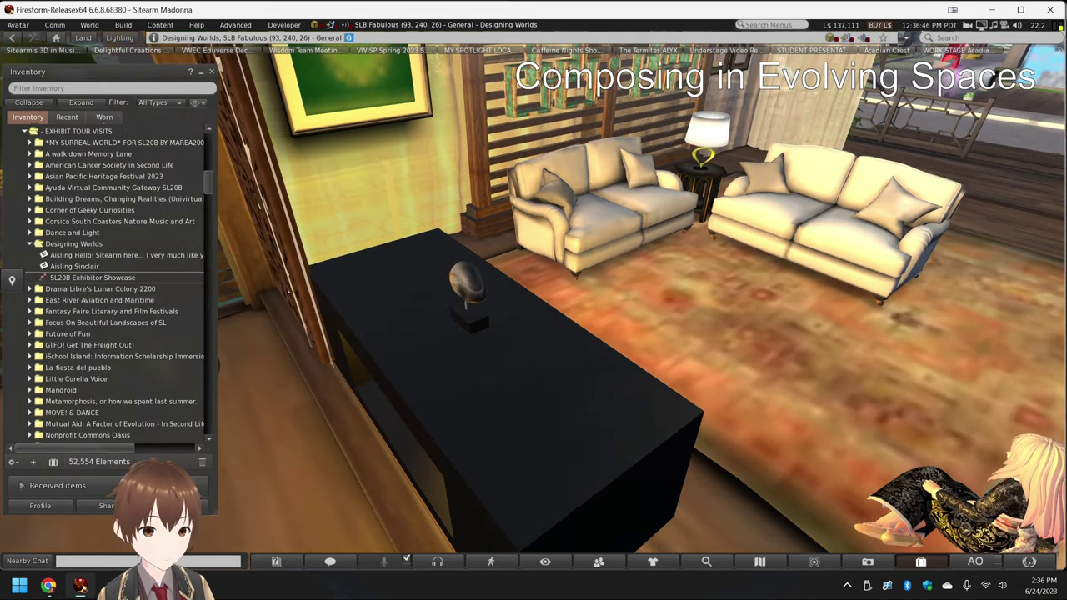
mouse_move(469, 294)
mouse_down()
mouse_move(533, 307)
mouse_move(496, 313)
mouse_move(567, 292)
mouse_move(501, 330)
mouse_move(491, 336)
mouse_move(542, 252)
mouse_move(576, 302)
mouse_move(483, 305)
mouse_move(501, 321)
mouse_move(538, 305)
mouse_up()
- Inspect the lion statue on the black stepped platform up close and from several camera angles
alt+click(997, 237)
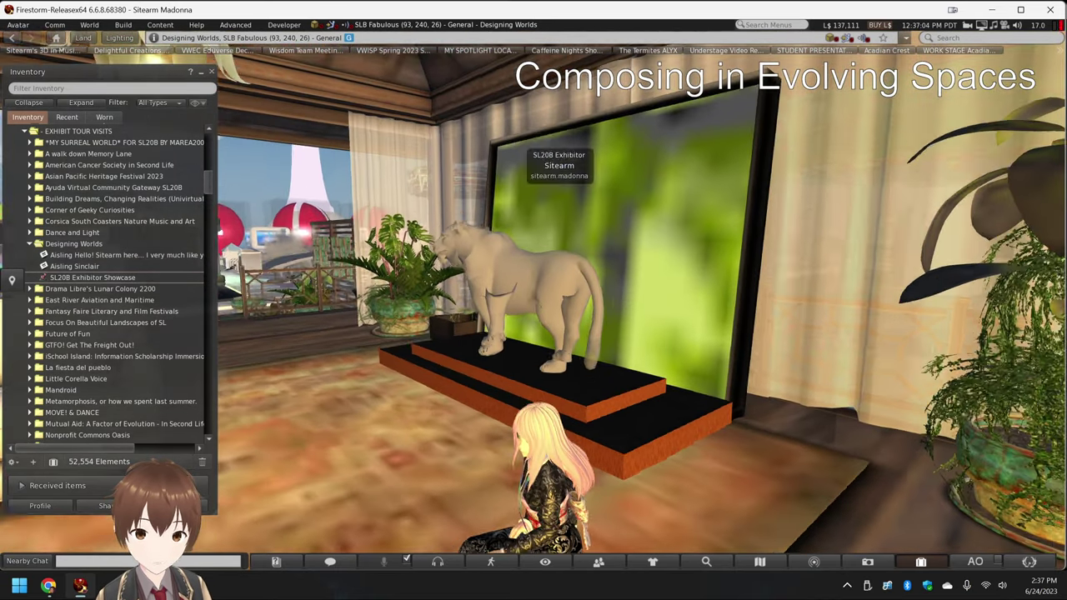
scroll(534, 302, up, 6)
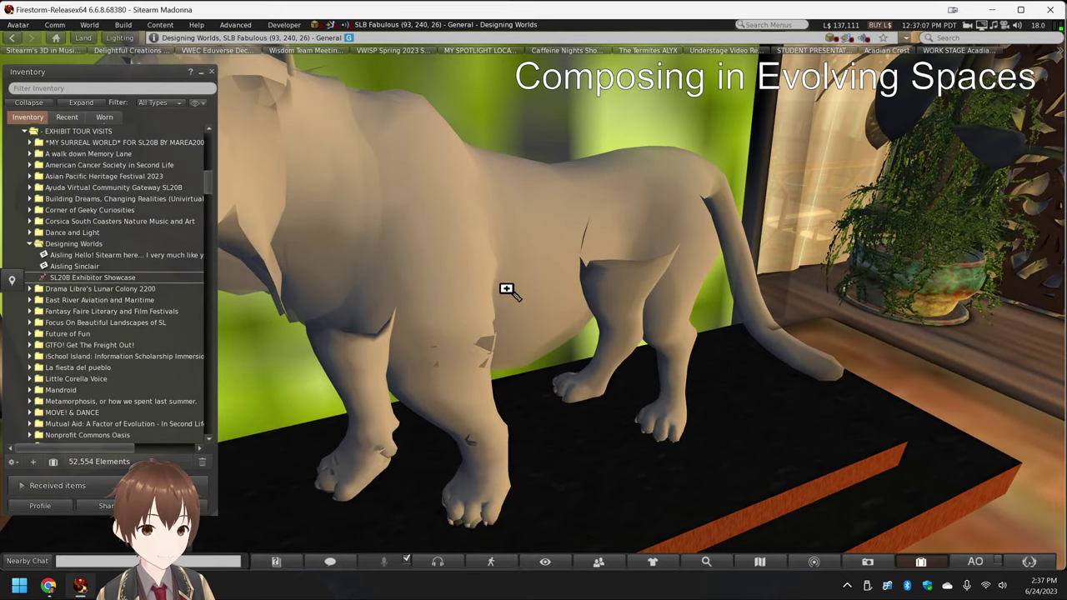
drag(507, 288, 400, 338)
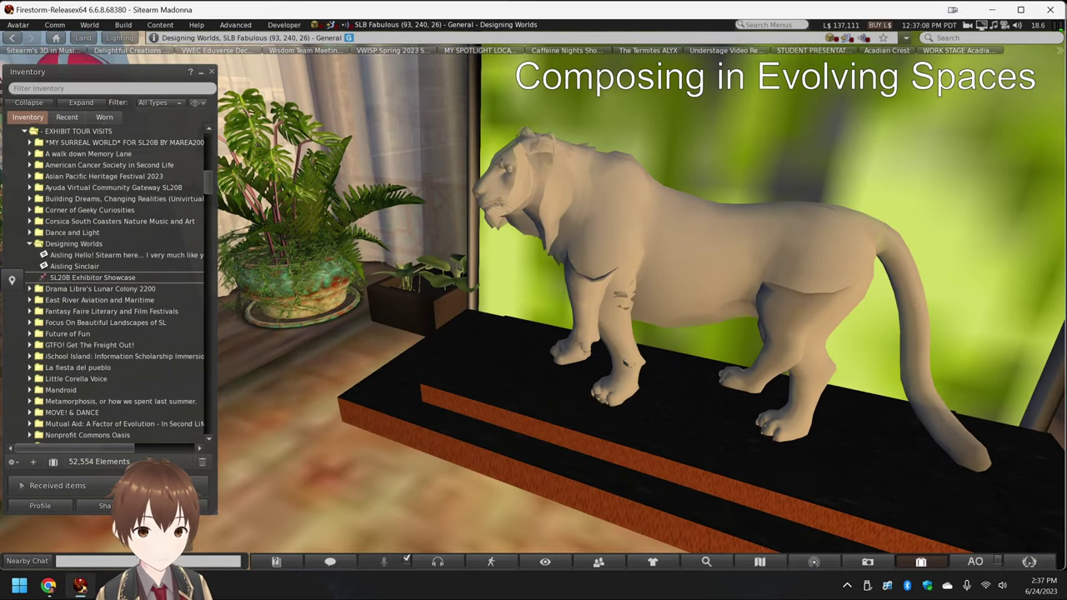
drag(534, 302, 642, 302)
alt+click(534, 301)
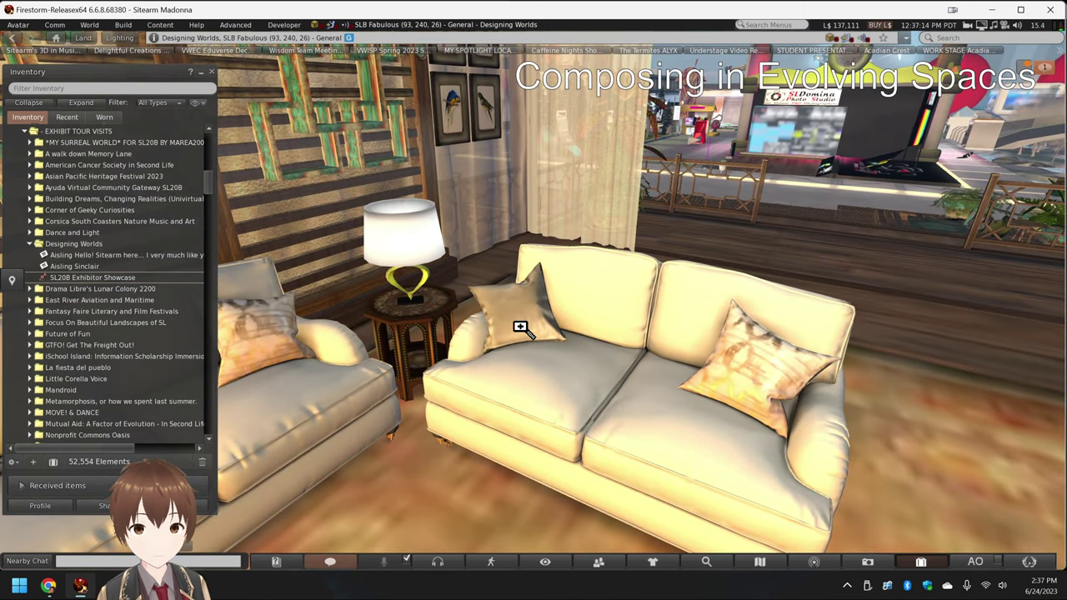
- View the two lounge sofas, the table sculpture and the lattice wall from different camera positions
alt+click(521, 327)
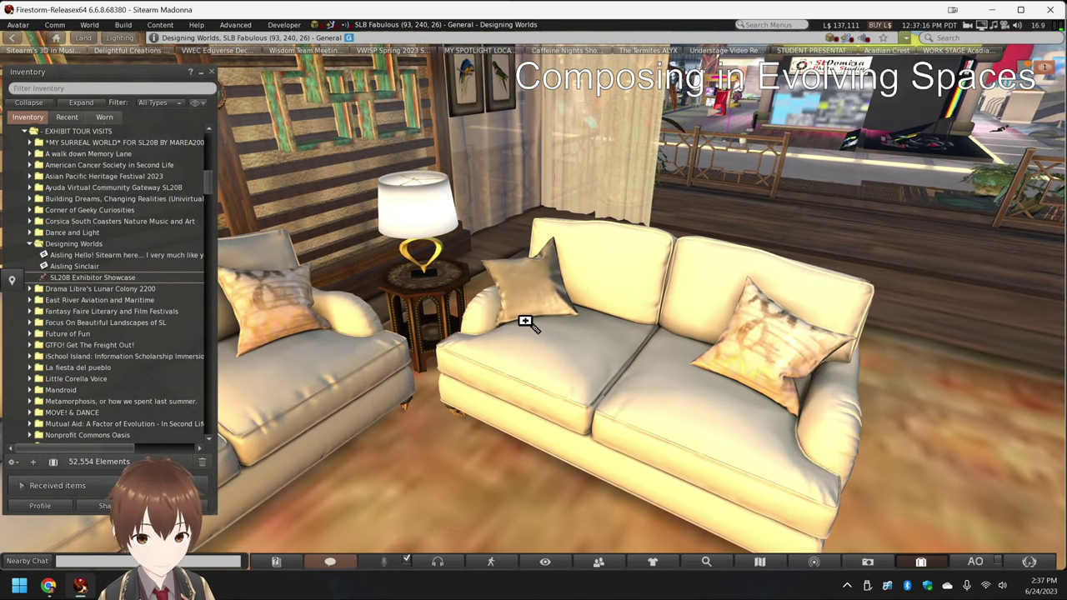
alt+click(356, 341)
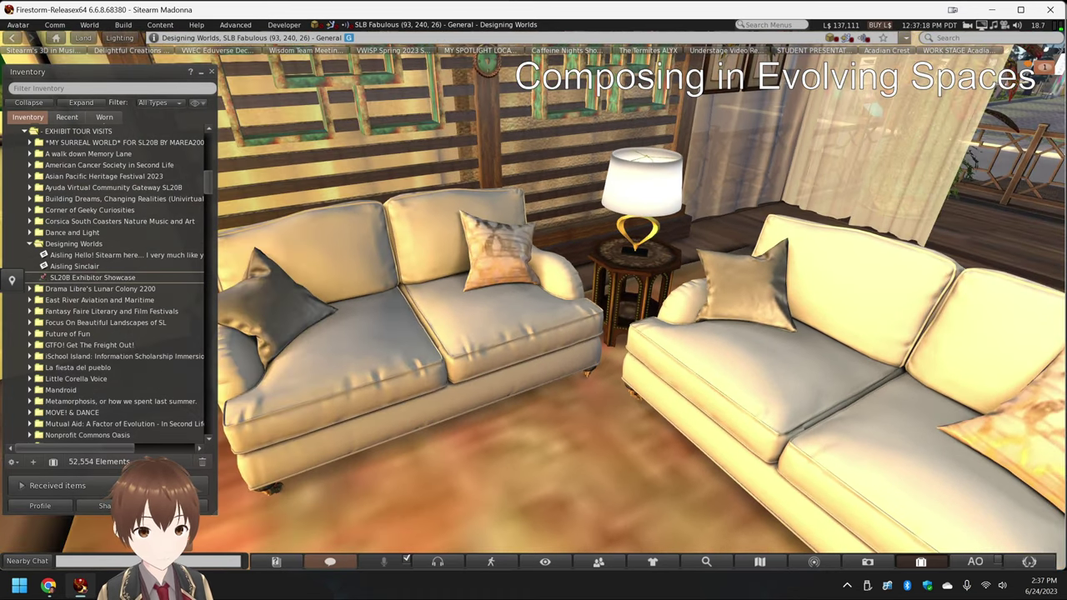
drag(534, 301, 638, 291)
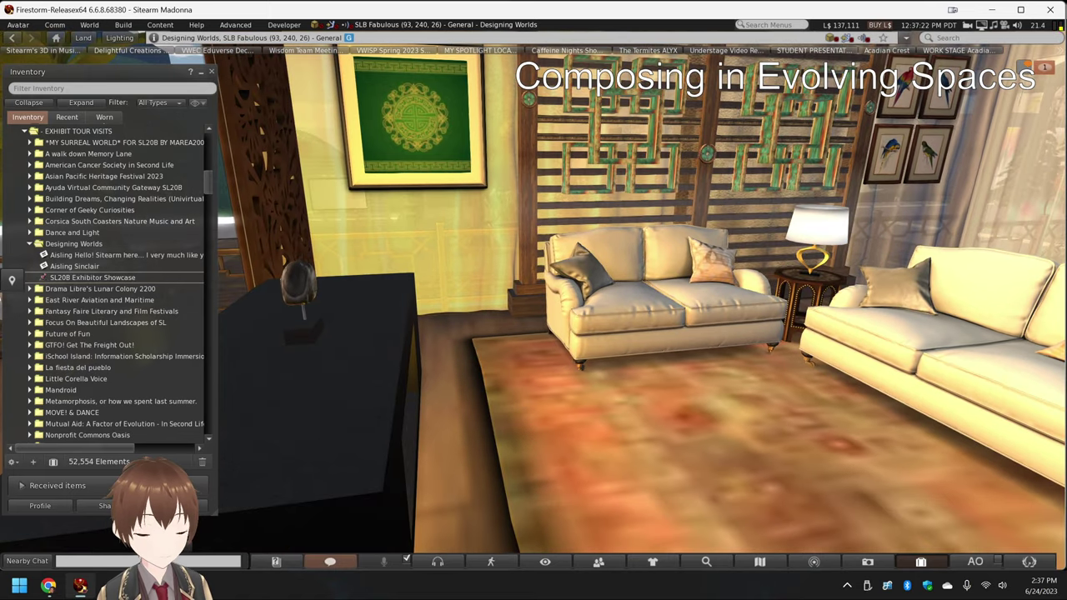
alt+click(303, 286)
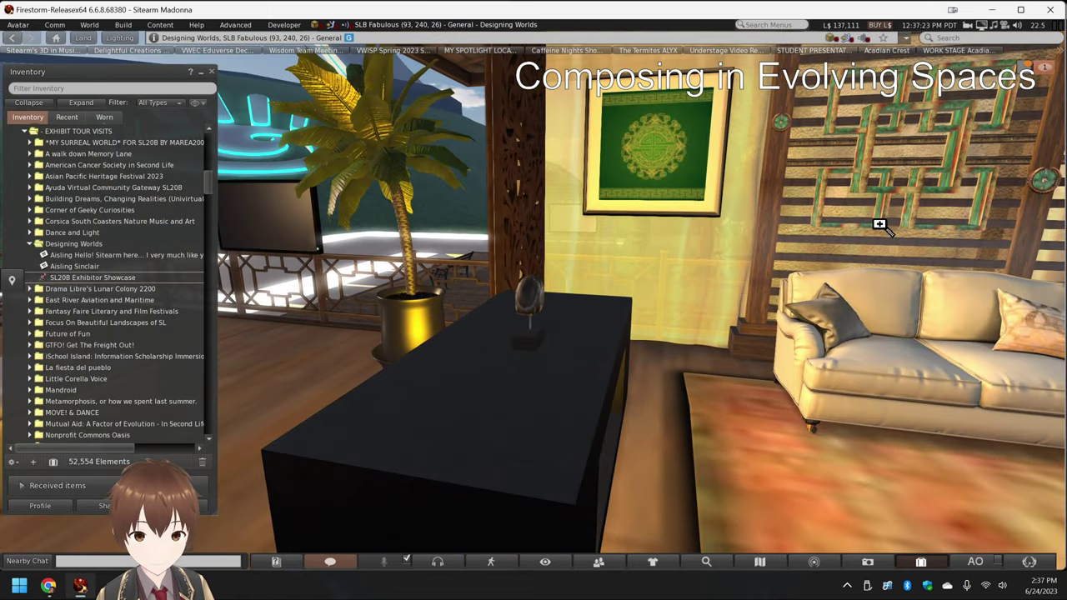
alt+click(880, 223)
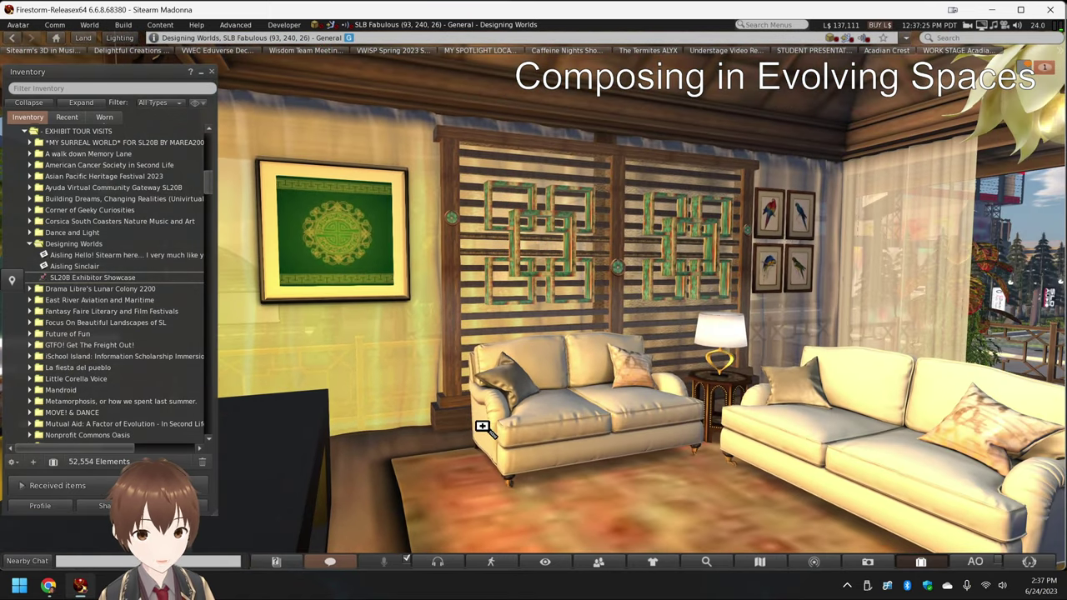
drag(534, 300, 508, 379)
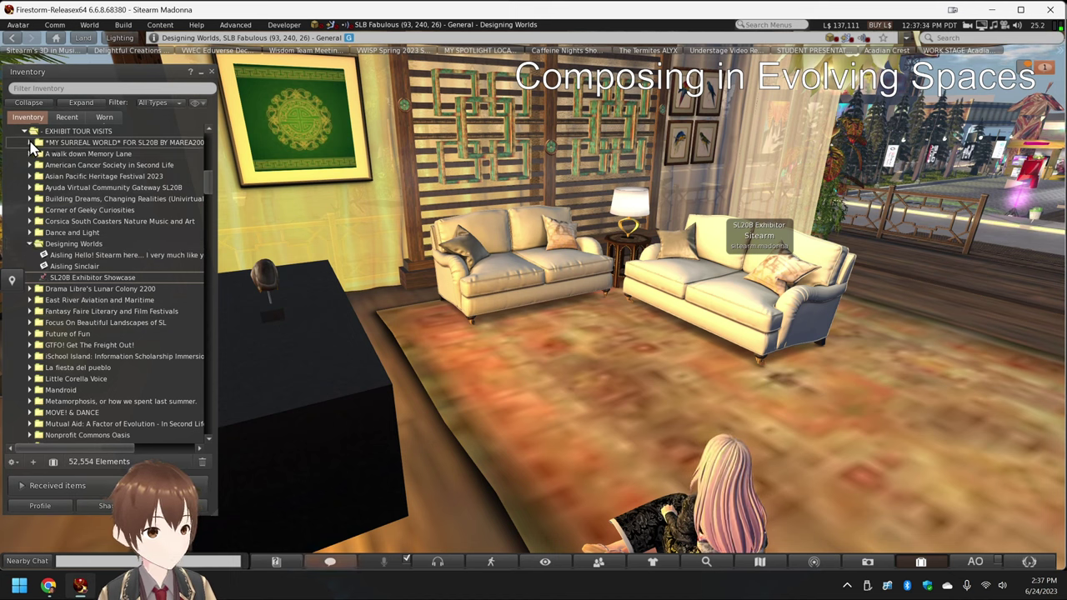
- Teleport to the Ayuda Virtual Community Gateway SL20B exhibit using its landmark in the exhibit tour visits folder
click(30, 143)
scroll(58, 301, down, 2)
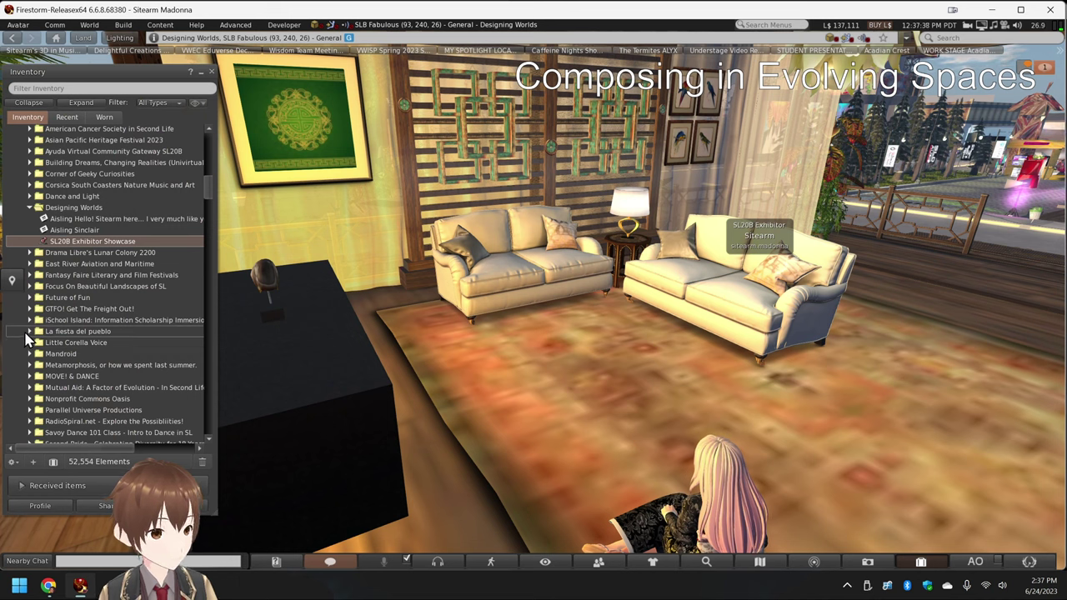
scroll(52, 317, up, 1)
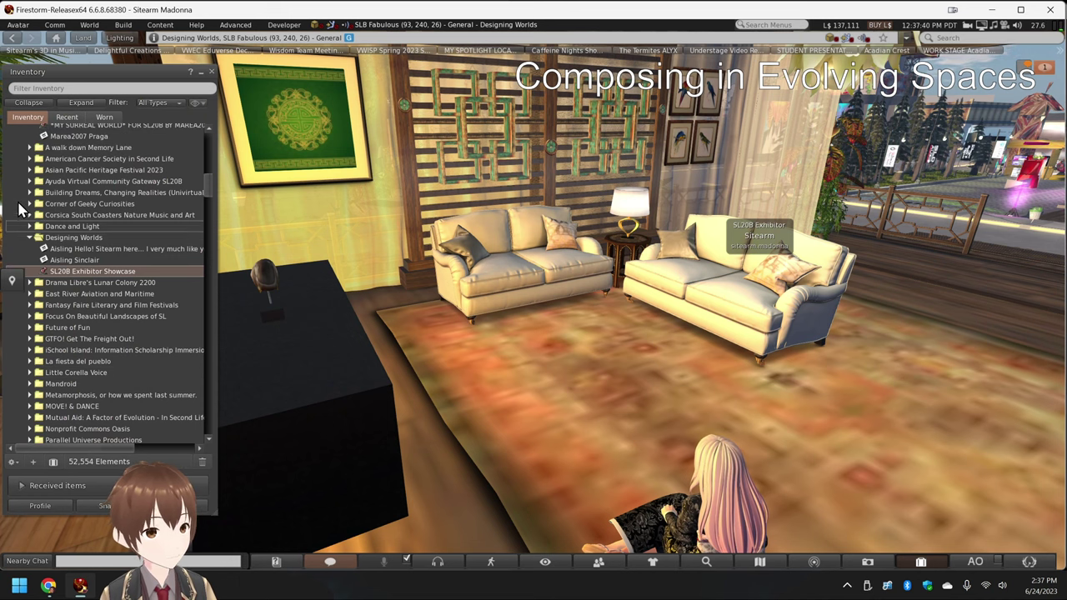
click(30, 182)
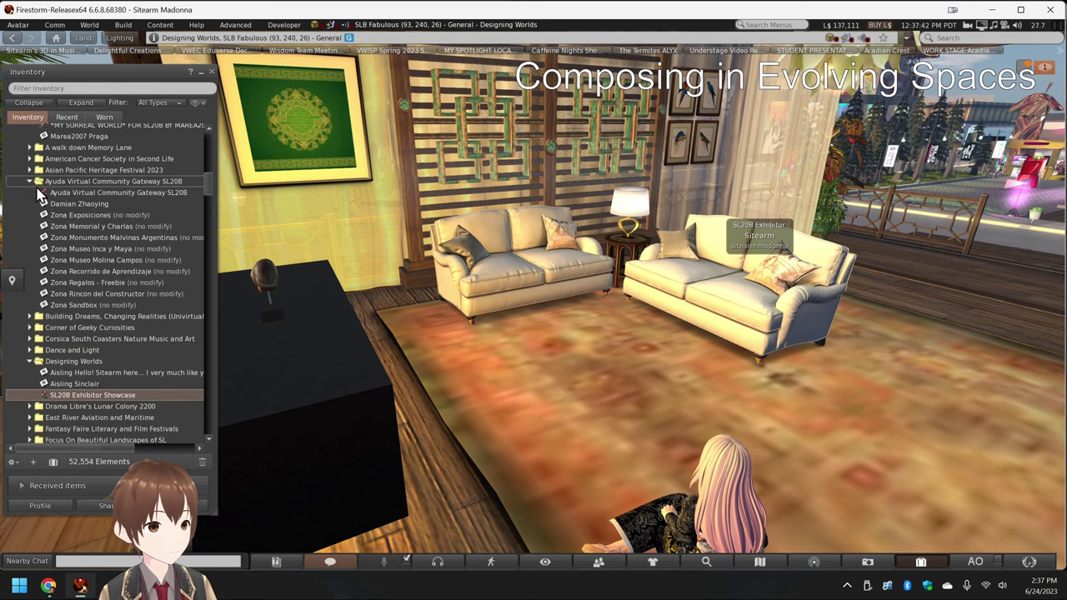
double_click(55, 194)
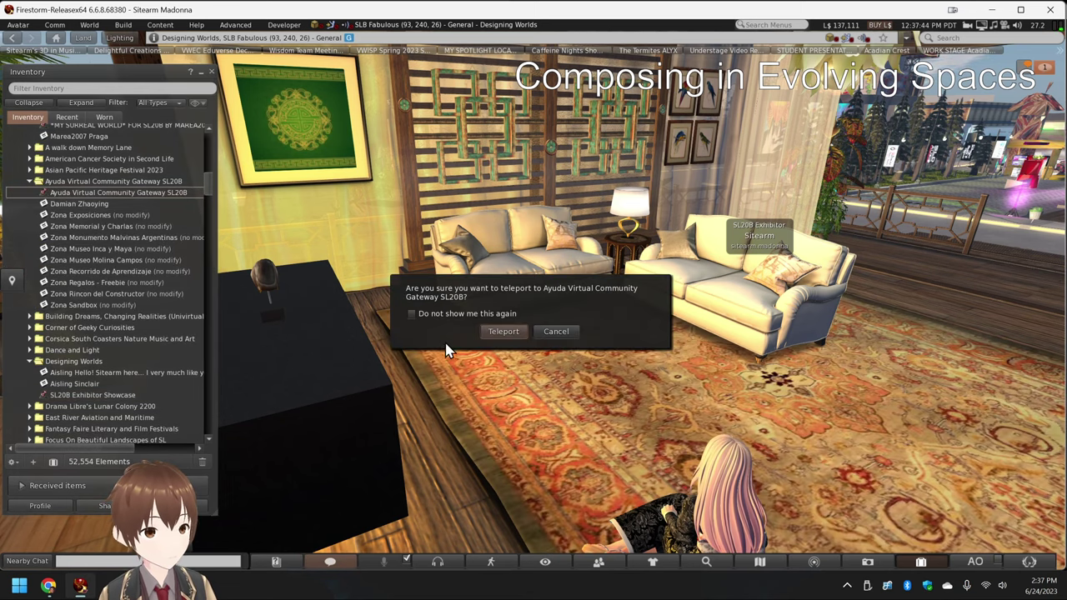
click(504, 332)
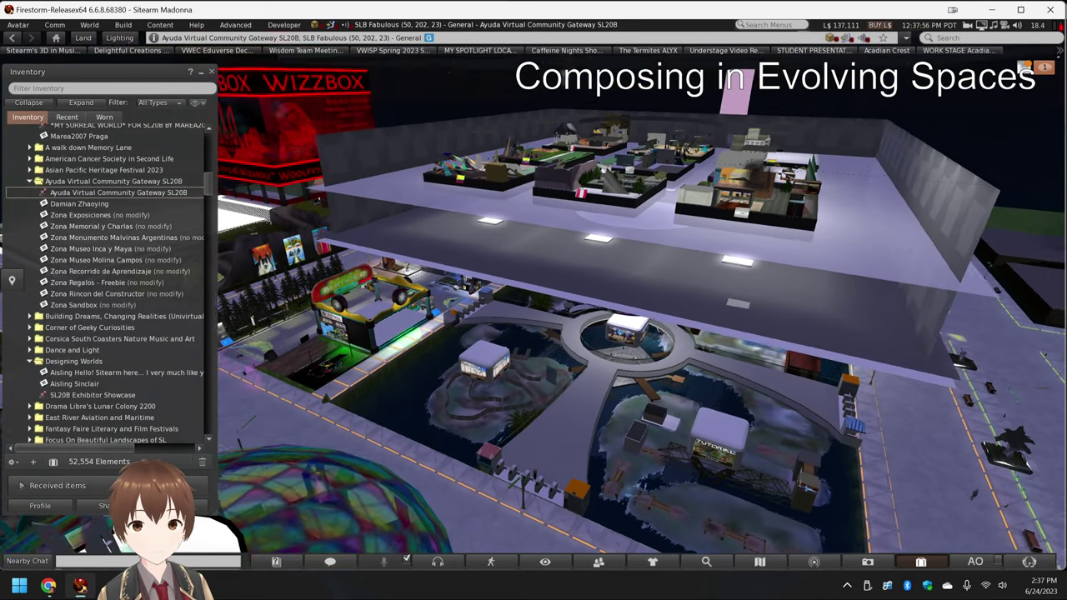
- Survey the miniature country displays on the exhibit's upper floor, including the colourful town buildings, with the free camera
scroll(534, 300, up, 6)
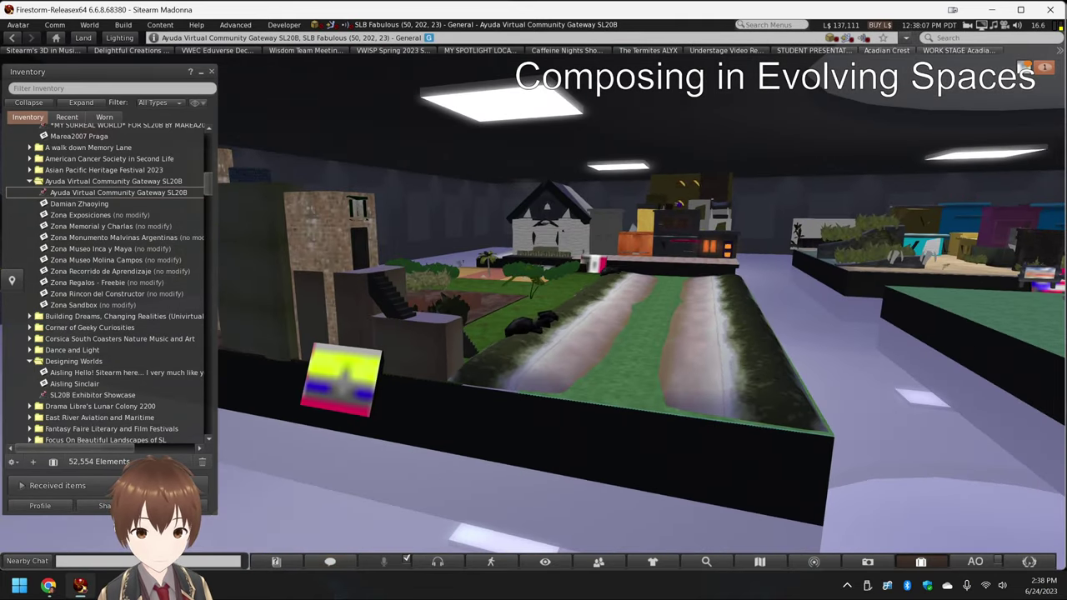
drag(543, 259, 536, 307)
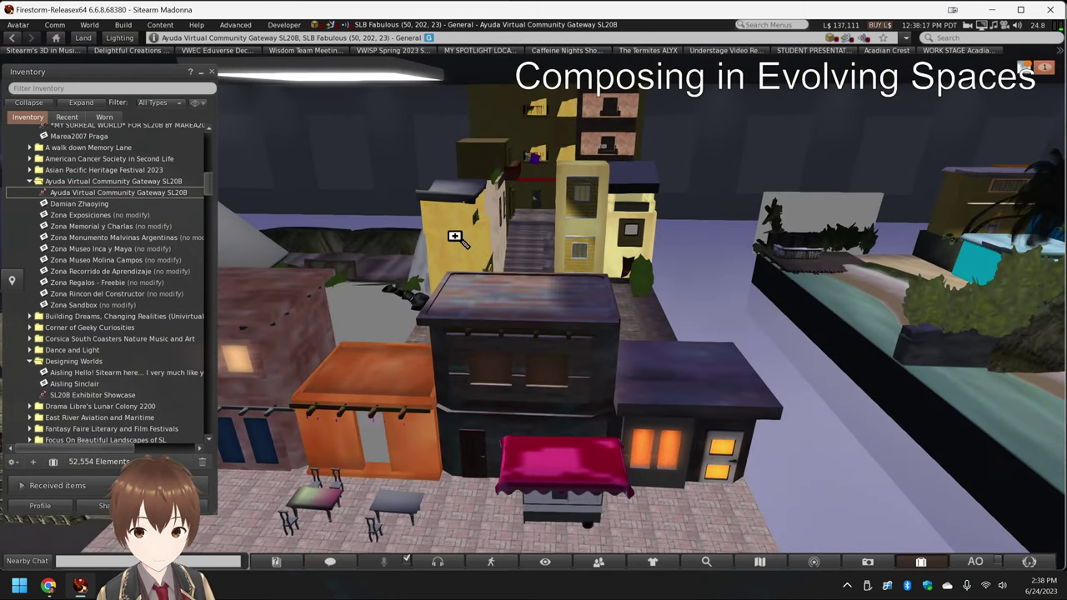
drag(454, 236, 533, 308)
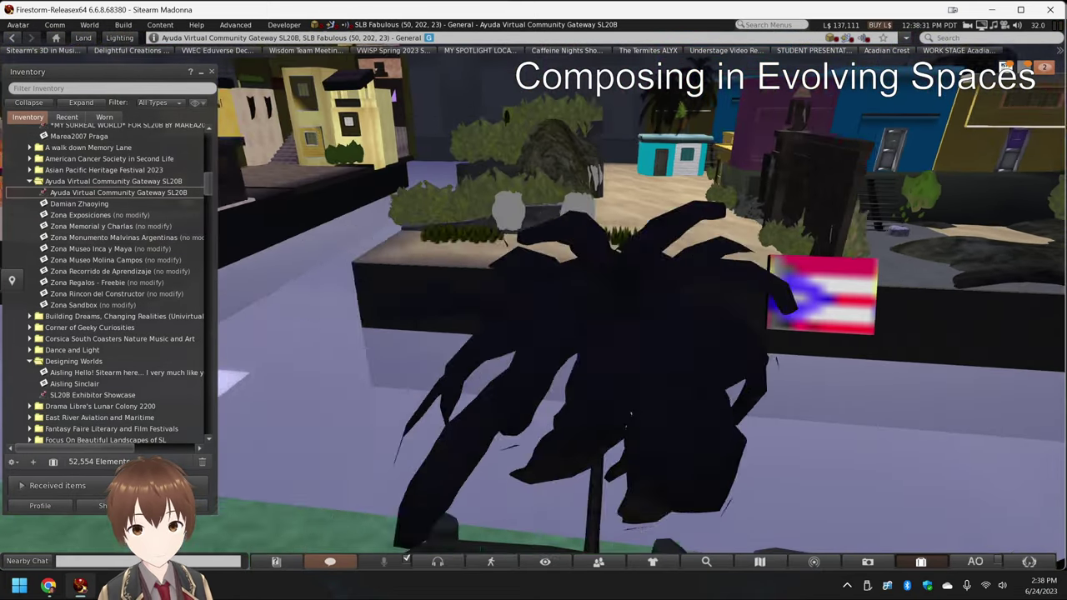
drag(533, 300, 485, 311)
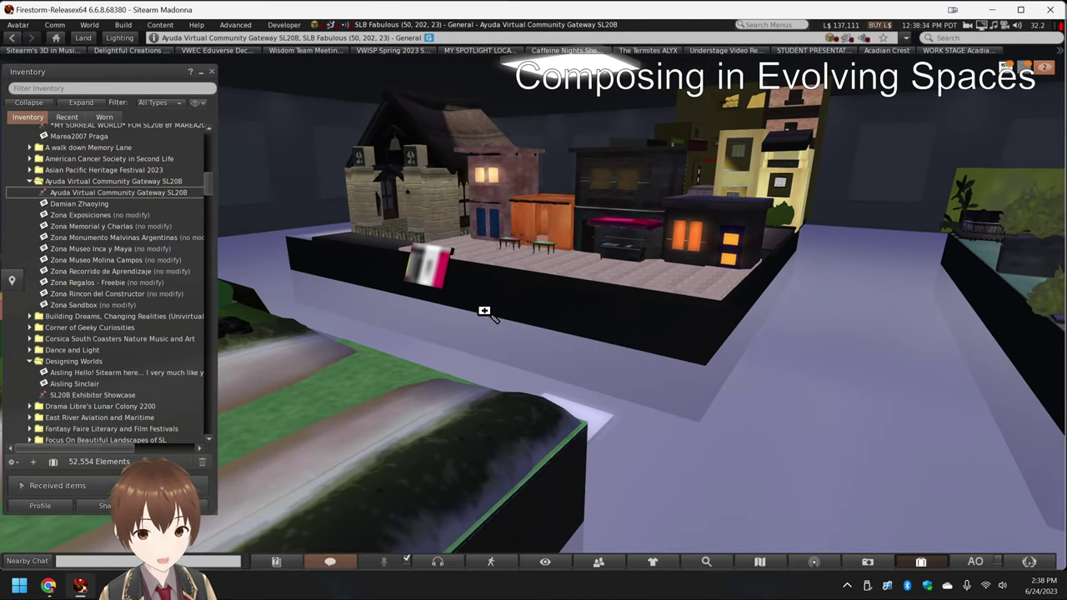
drag(434, 283, 601, 284)
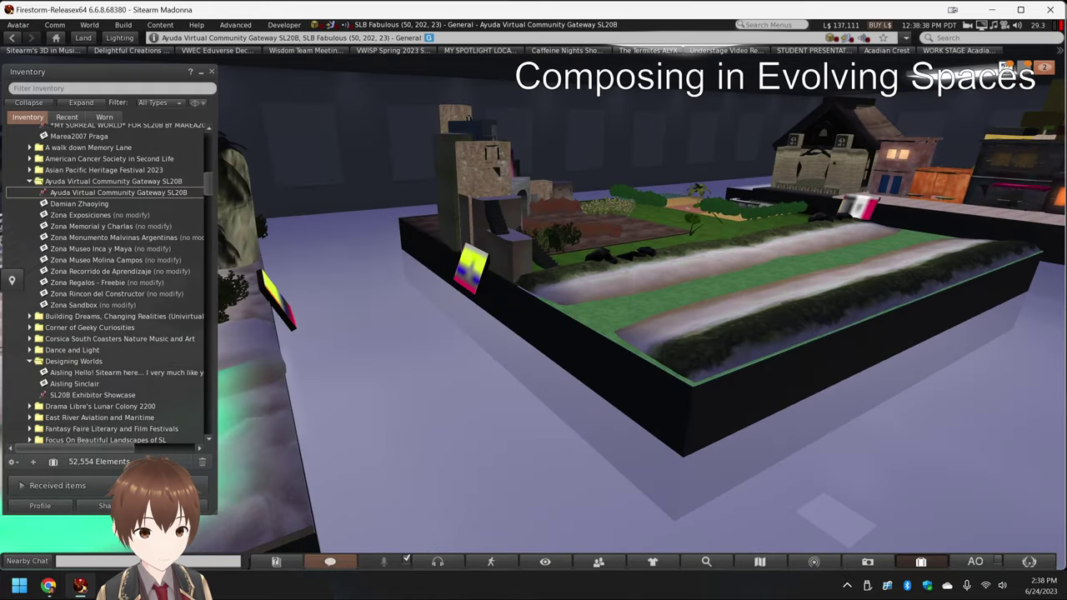
- Examine the displays marked with the Ecuador and Mexico flags up close
drag(468, 271, 508, 303)
alt+drag(417, 363, 534, 334)
alt+click(647, 209)
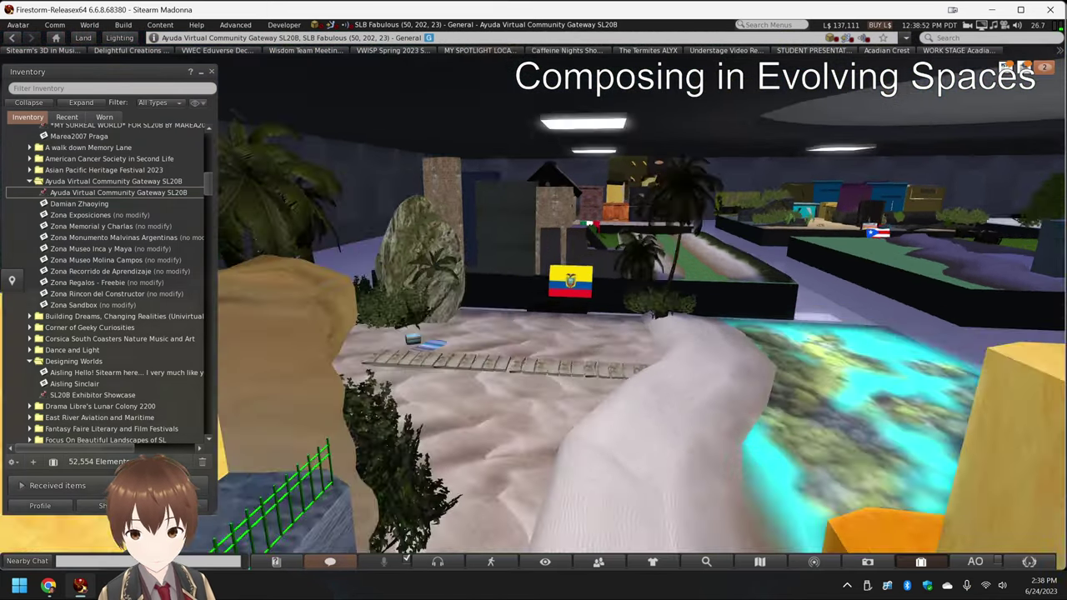
alt+drag(560, 275, 544, 299)
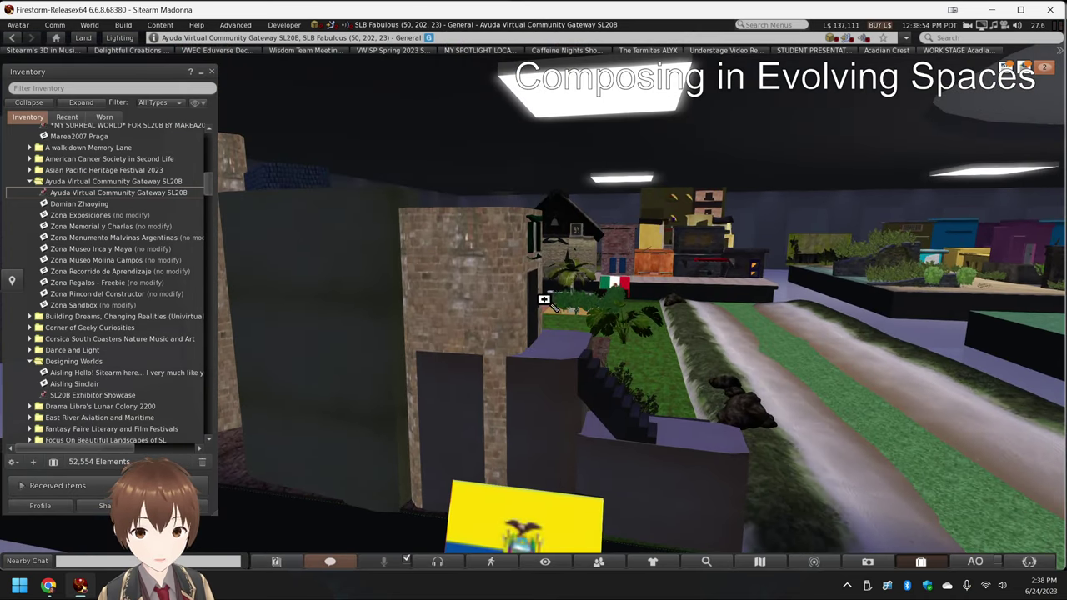
alt+click(617, 286)
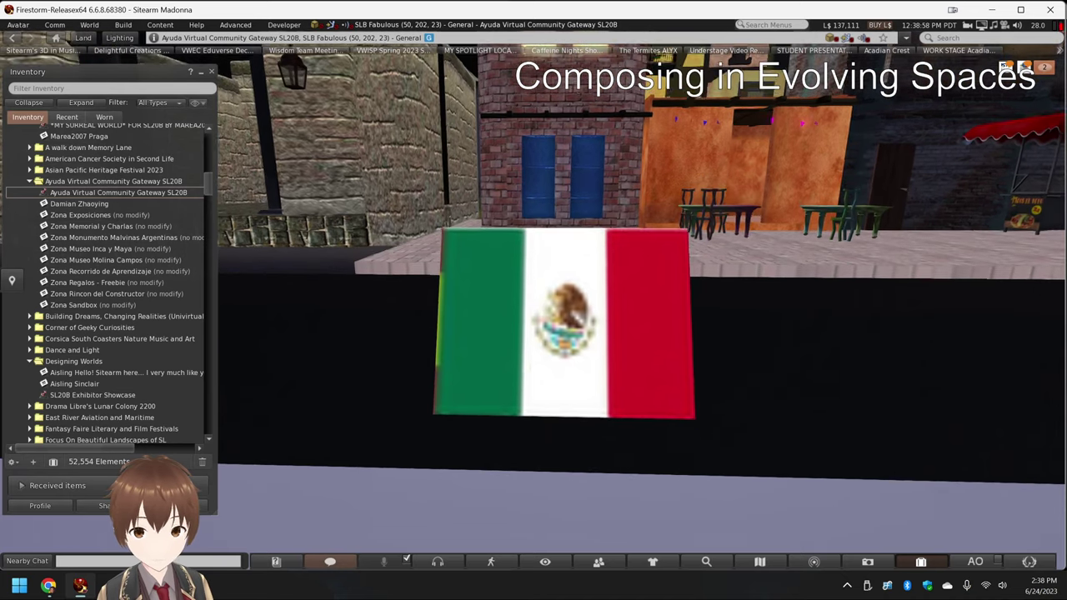
alt+click(784, 188)
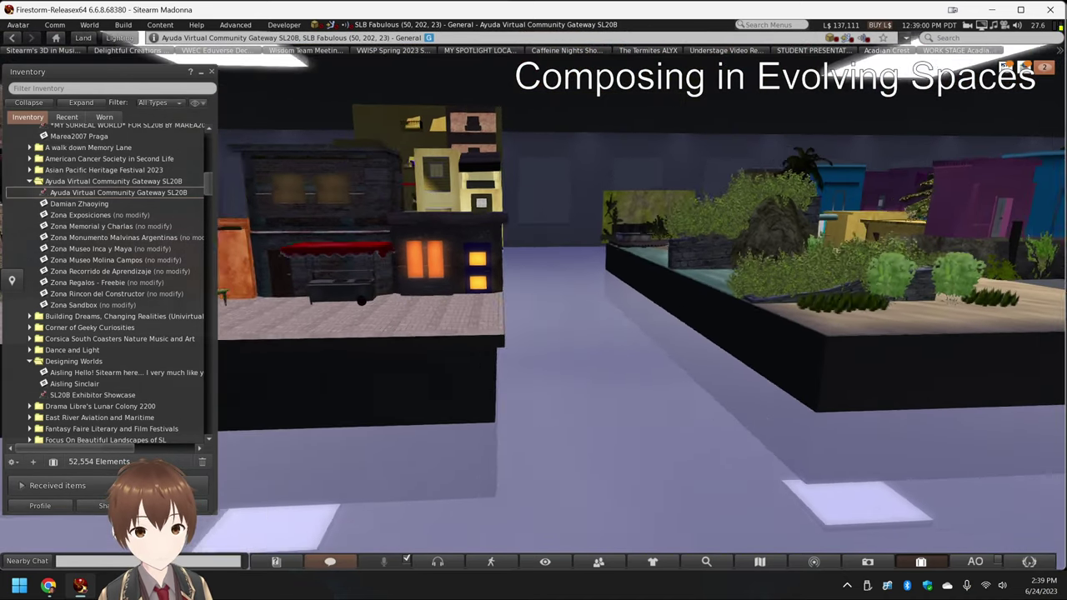
- Examine the Puerto Rico, Uruguay and Chile displays, ending with a raised overview centred on the Uruguay plot
key(Right)
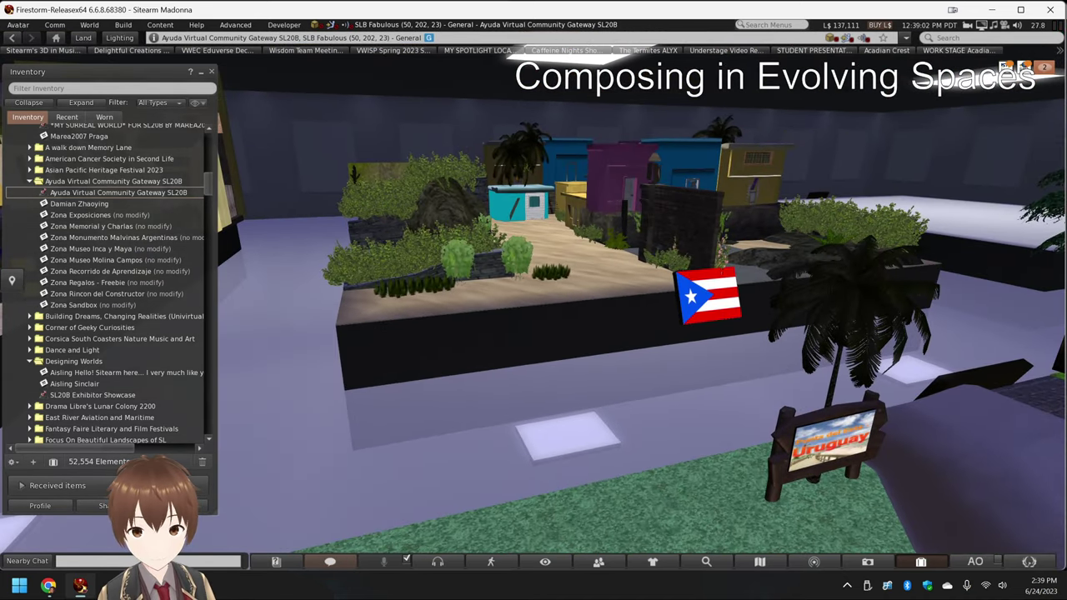
key(Up)
drag(663, 431, 567, 550)
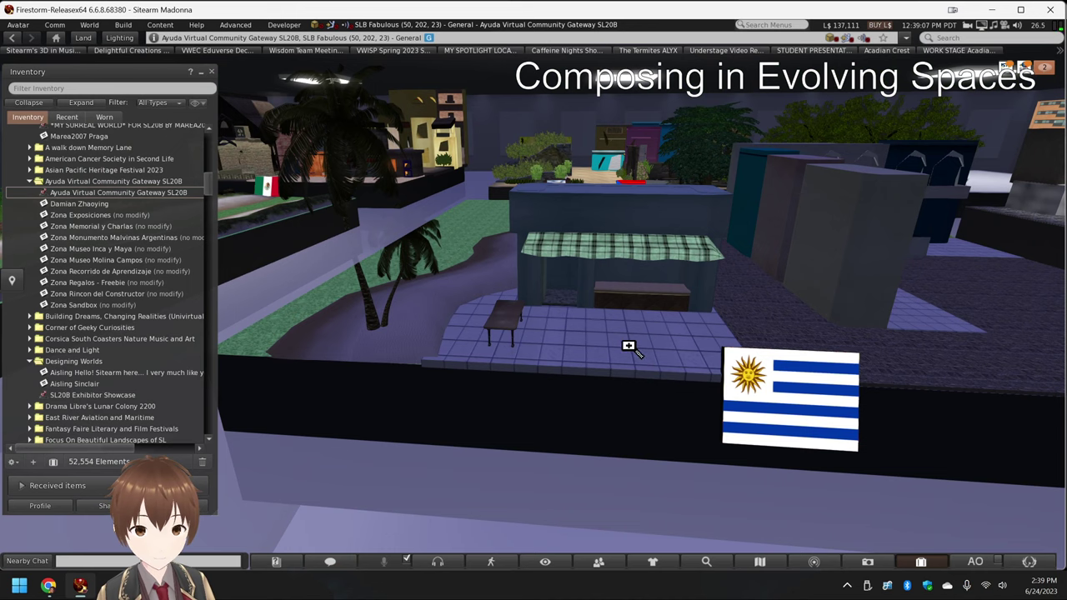
key(Down)
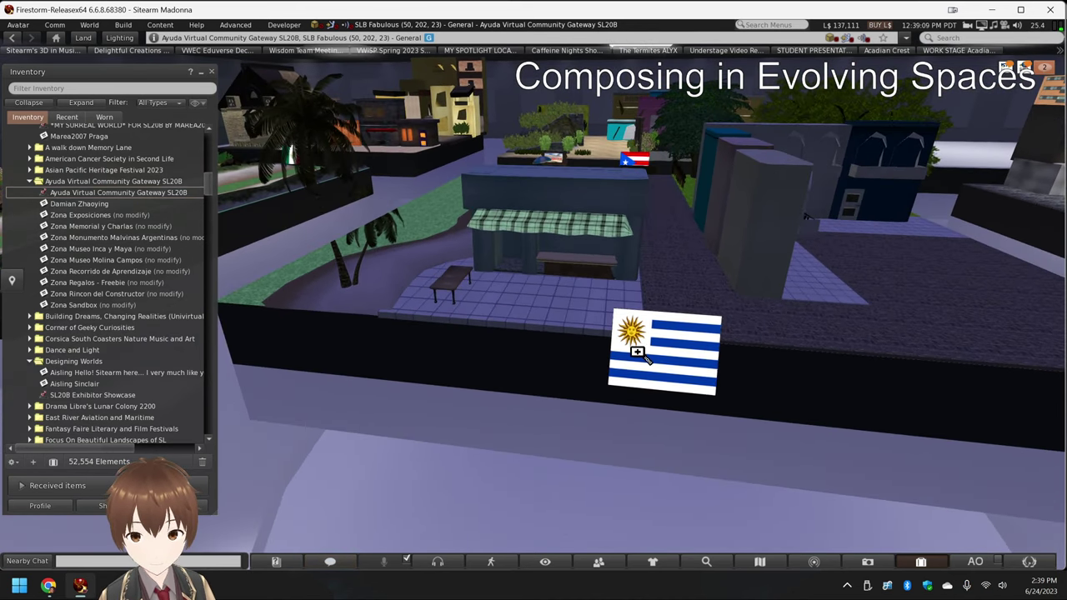
drag(668, 356, 538, 300)
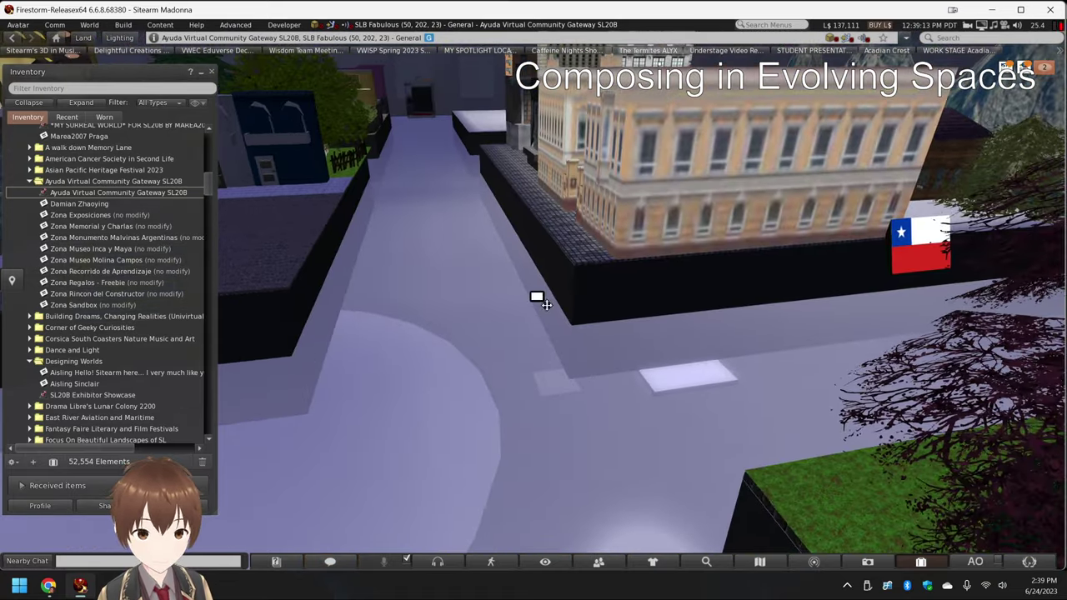
drag(710, 266, 683, 284)
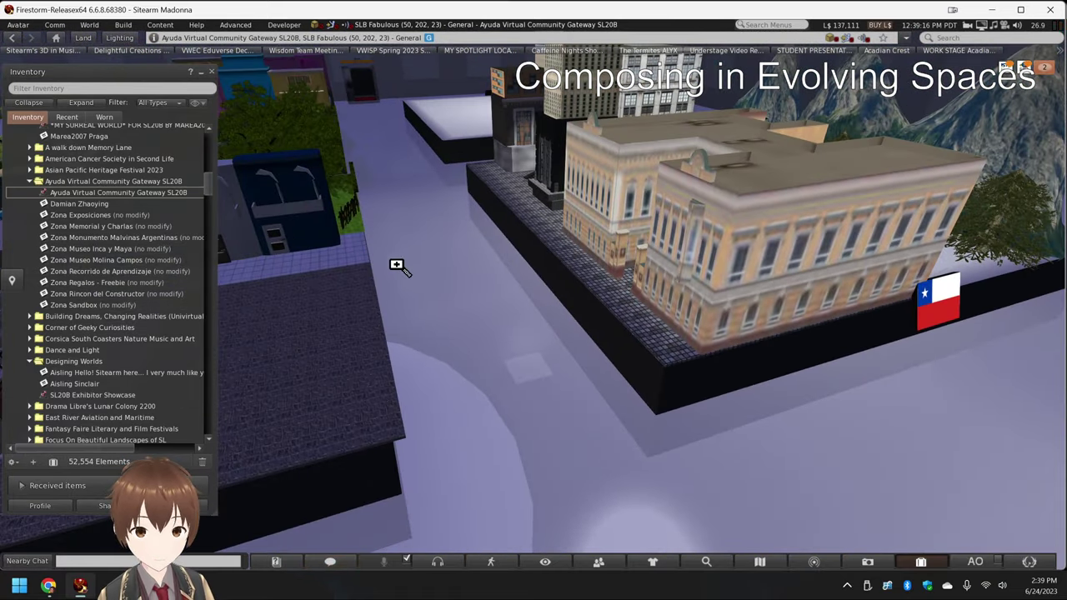
drag(400, 267, 421, 330)
key(Left)
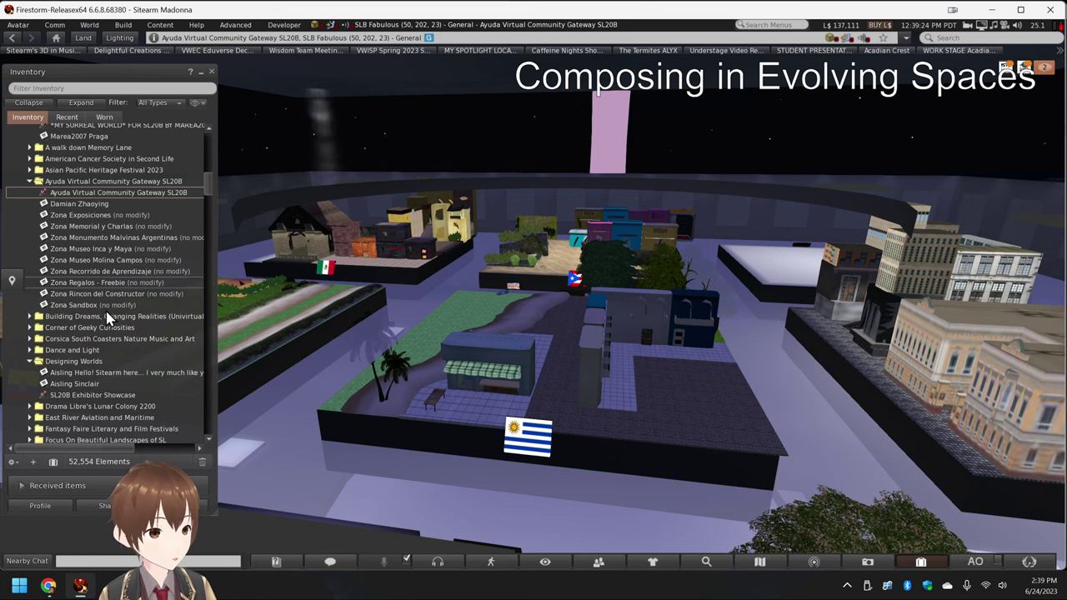
- Teleport to the Mandroid SL20B exhibit using the landmark in its inventory folder
scroll(106, 319, down, 4)
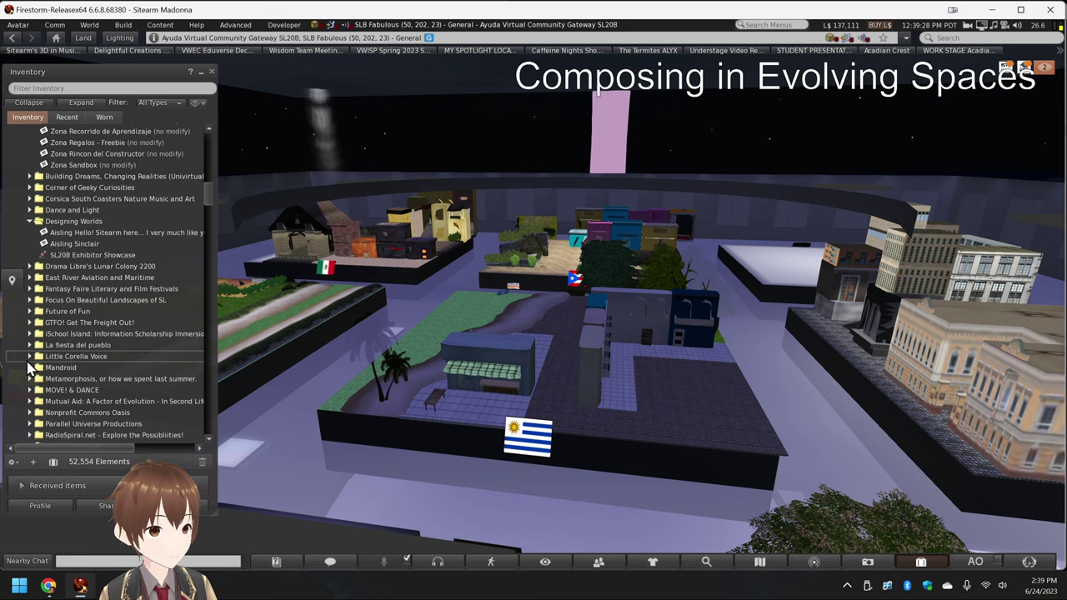
scroll(31, 373, down, 1)
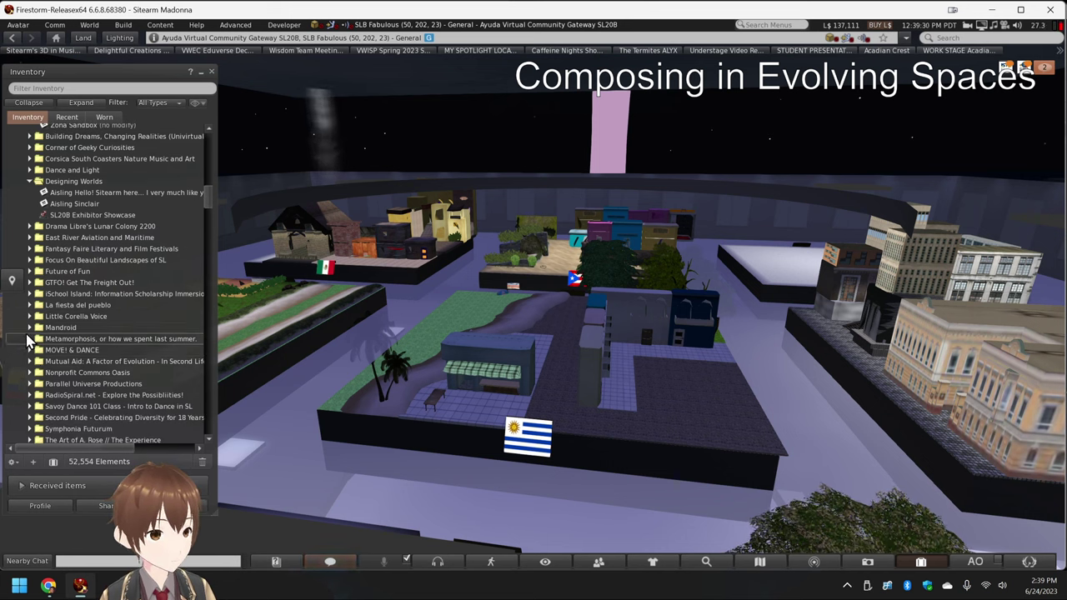
click(30, 328)
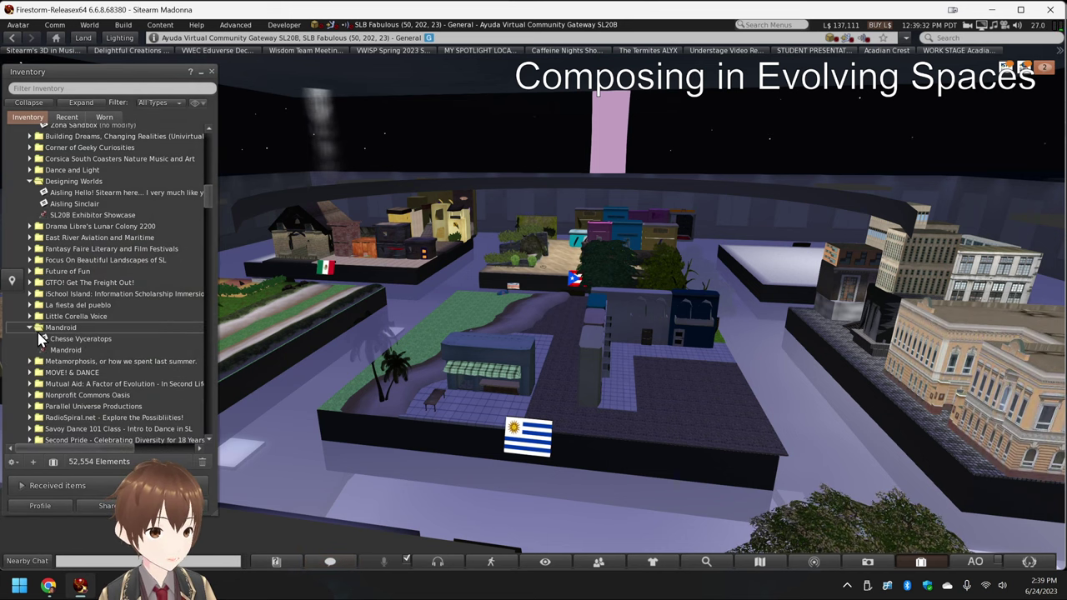
double_click(60, 351)
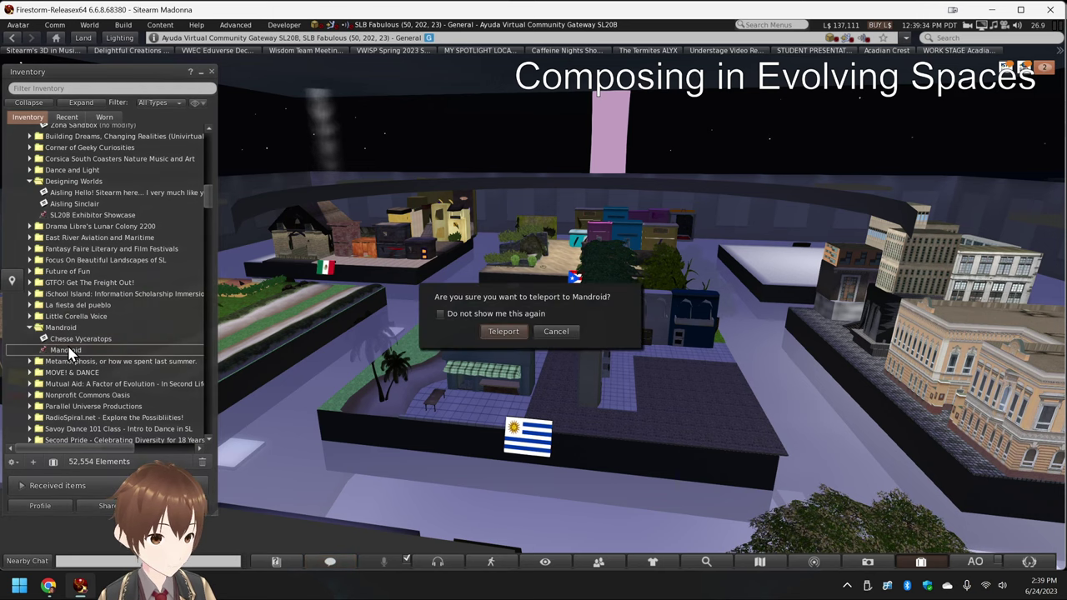
click(503, 333)
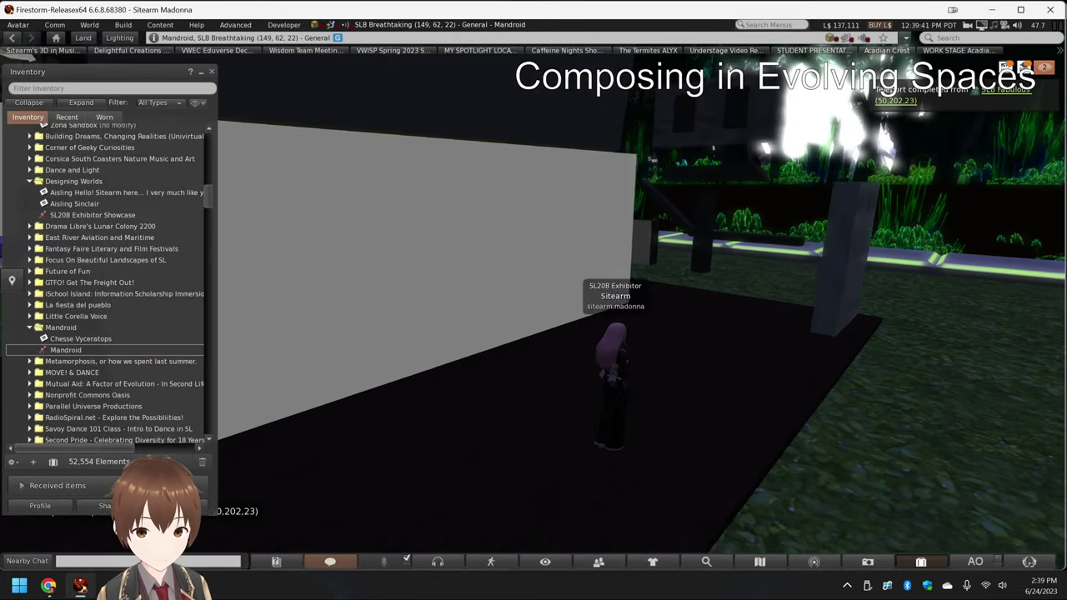
- Examine the Mandroid exhibit with the free camera, including its large white board and the "What is Mandroid" sign
drag(615, 334, 579, 405)
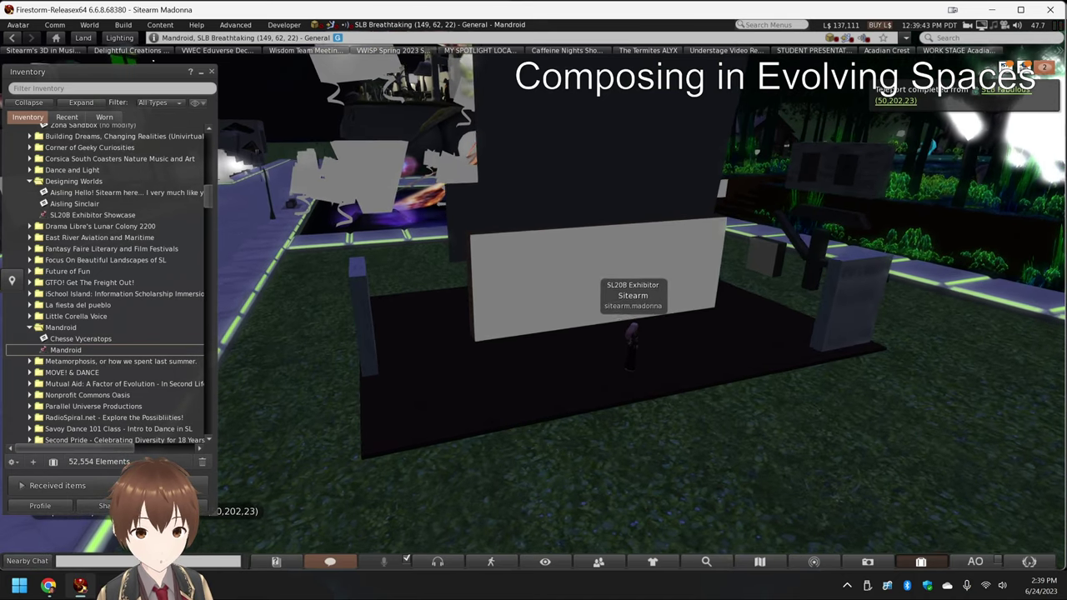
drag(534, 302, 575, 267)
drag(537, 314, 504, 262)
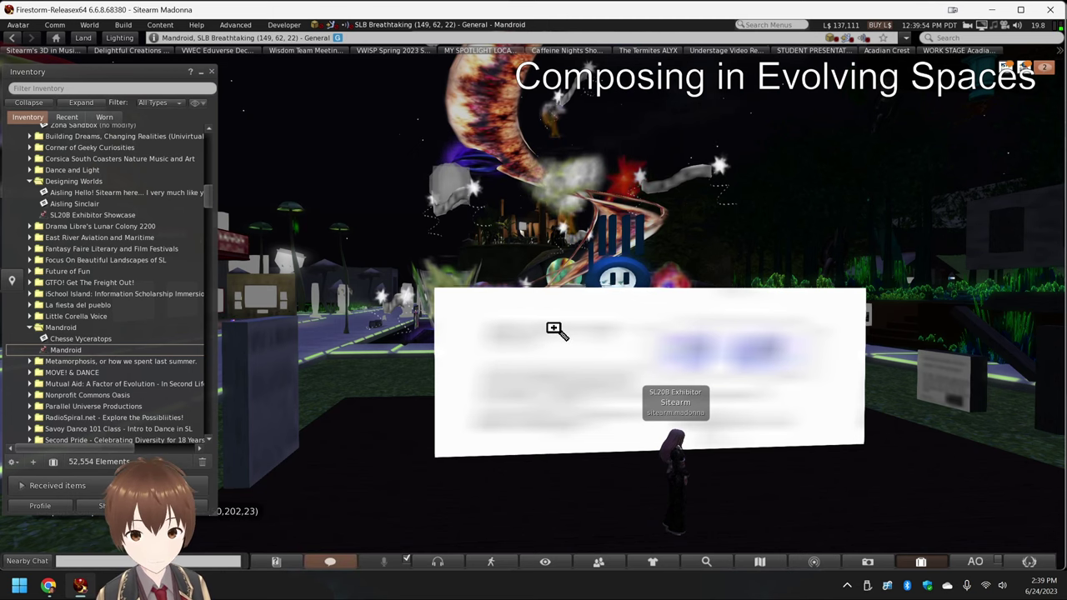
click(553, 331)
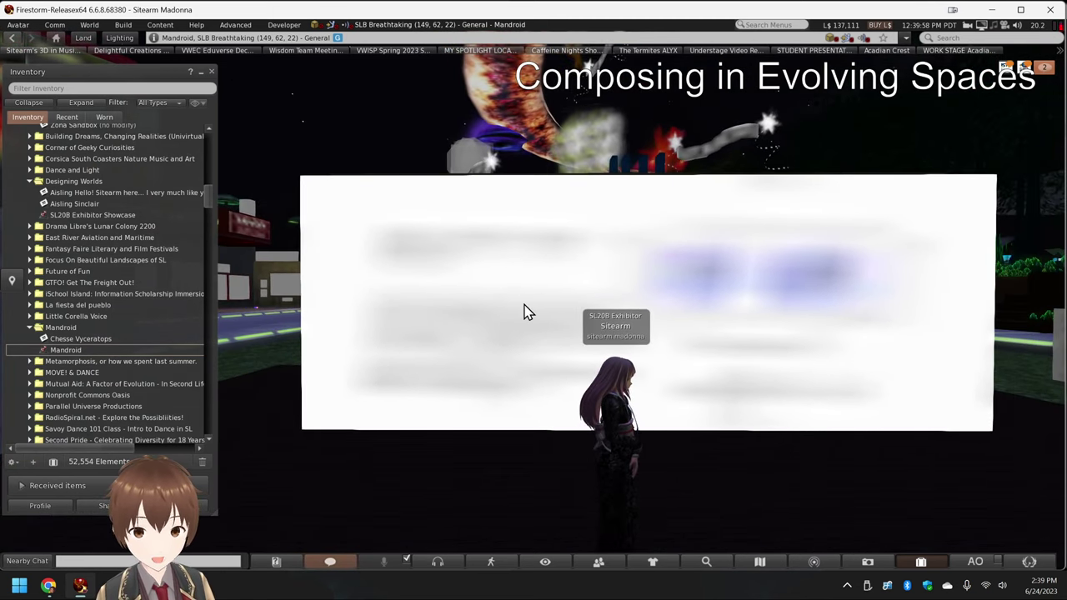
key(Escape)
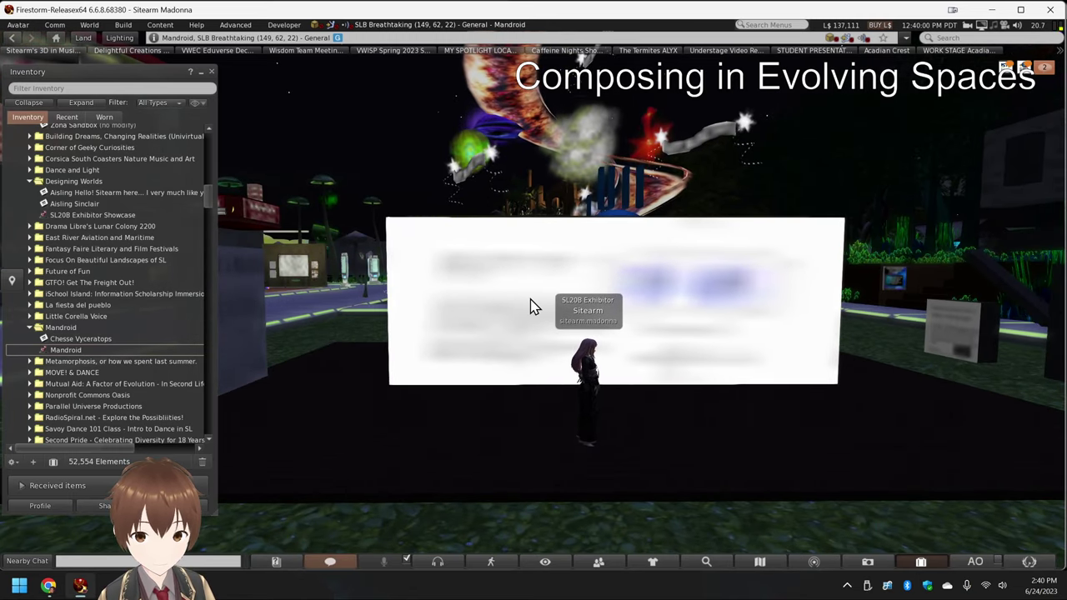
drag(537, 307, 395, 288)
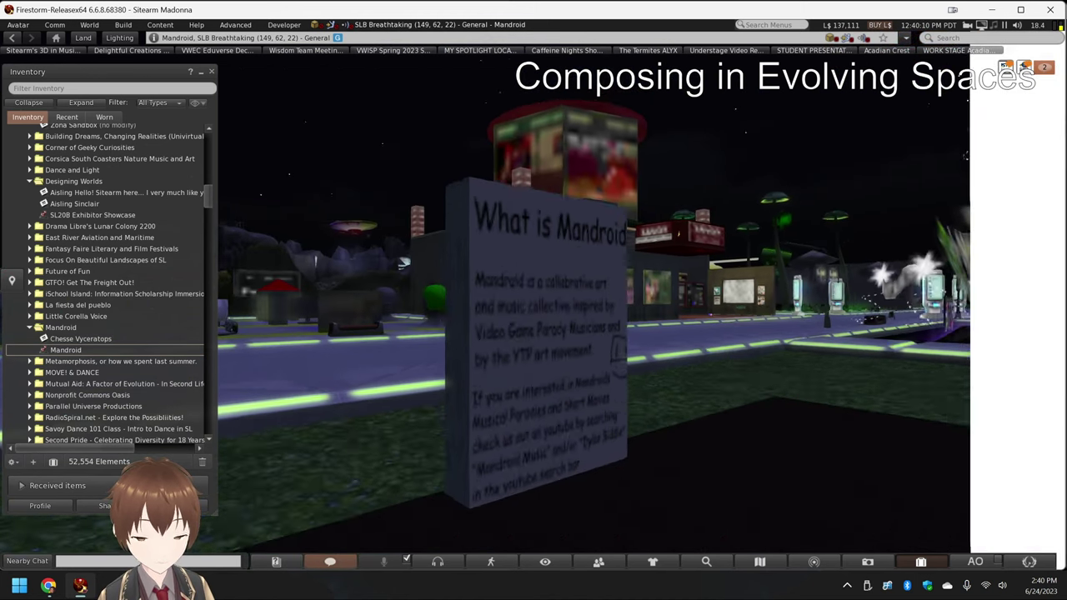
alt+click(781, 336)
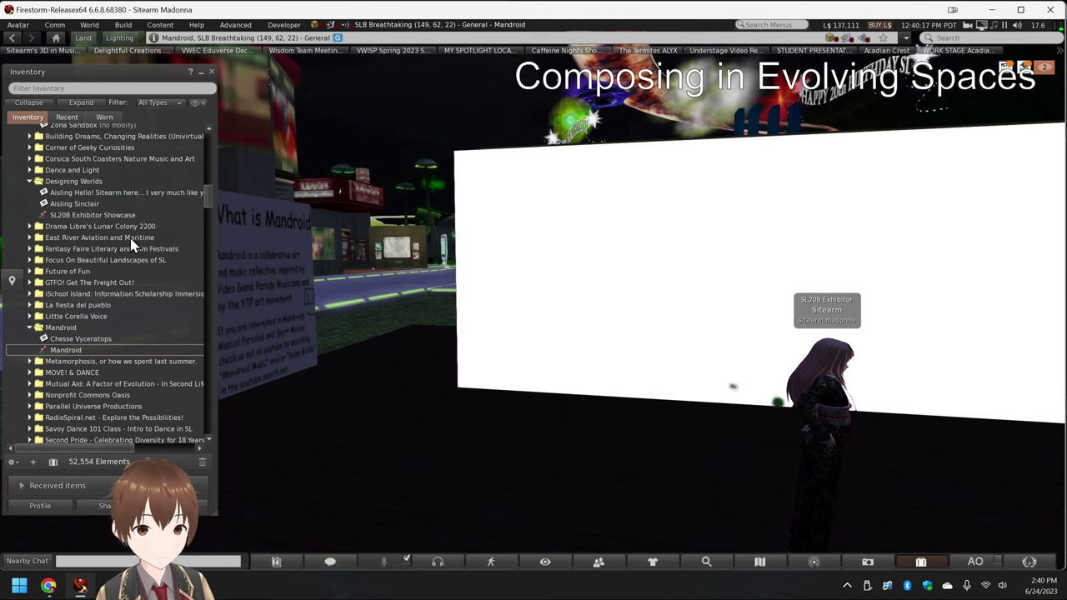
- Teleport to the MOVE! & DANCE exhibit using the landmark in its inventory folder
scroll(92, 325, down, 2)
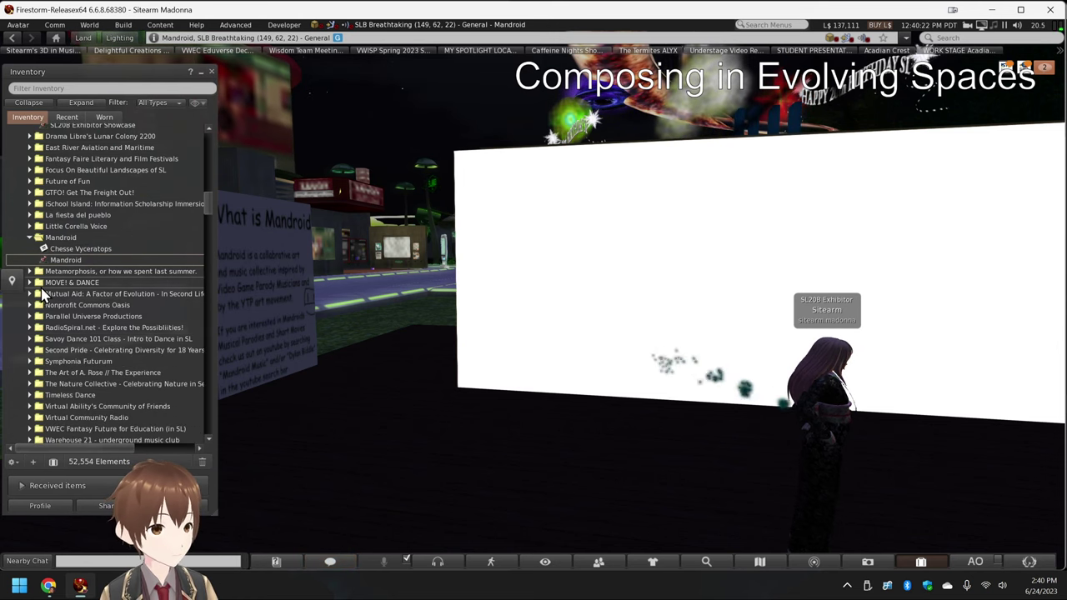
double_click(41, 282)
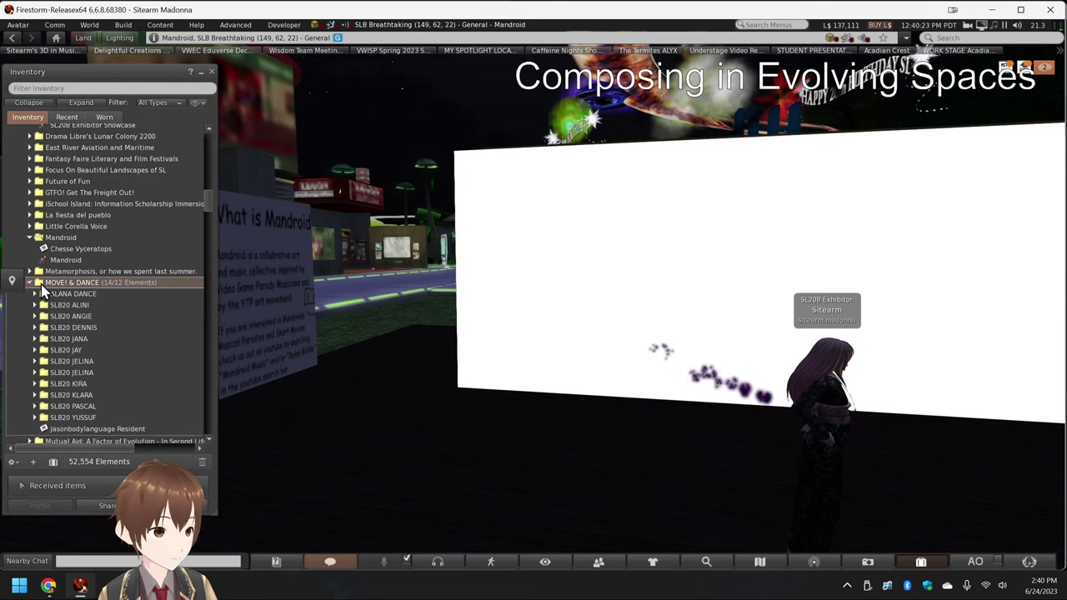
scroll(73, 390, down, 1)
double_click(75, 391)
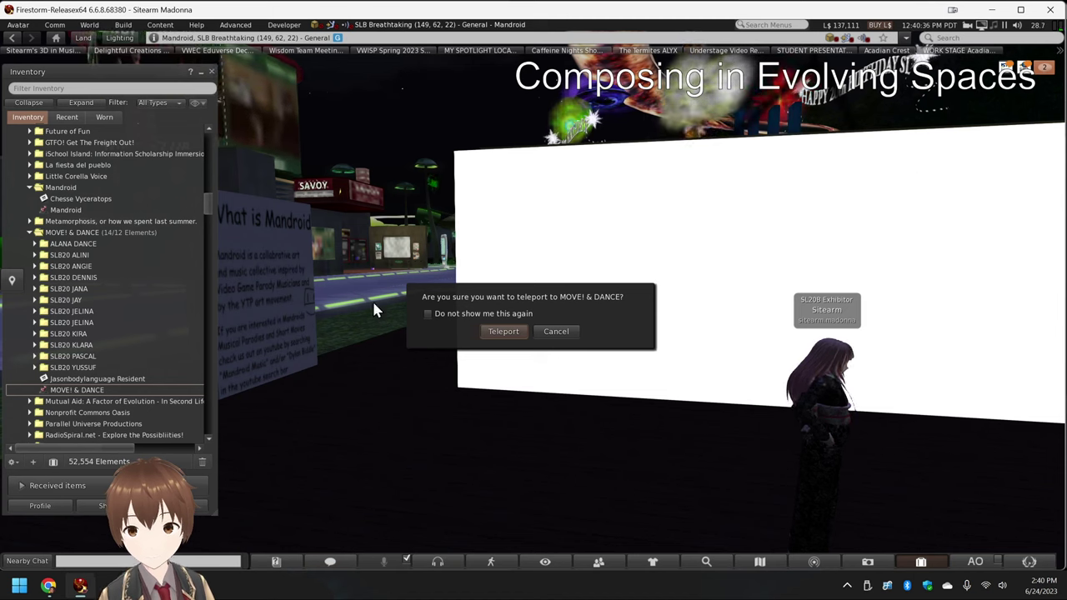
click(492, 334)
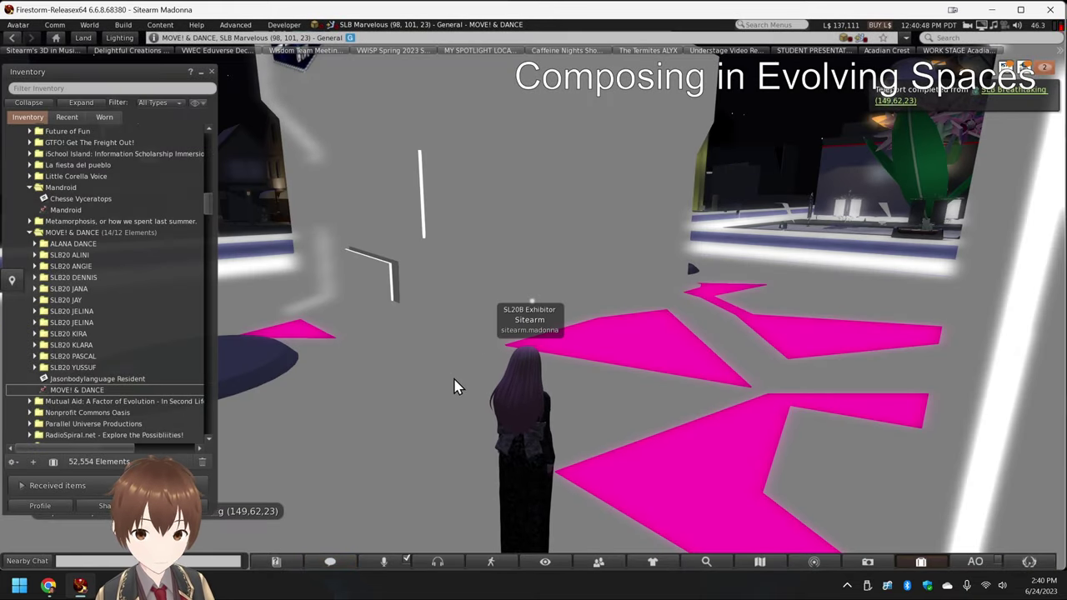
- Survey the exhibit's round dance pads up close, make the avatar dance on the Taynara pad, and stand it up again
drag(505, 398, 552, 316)
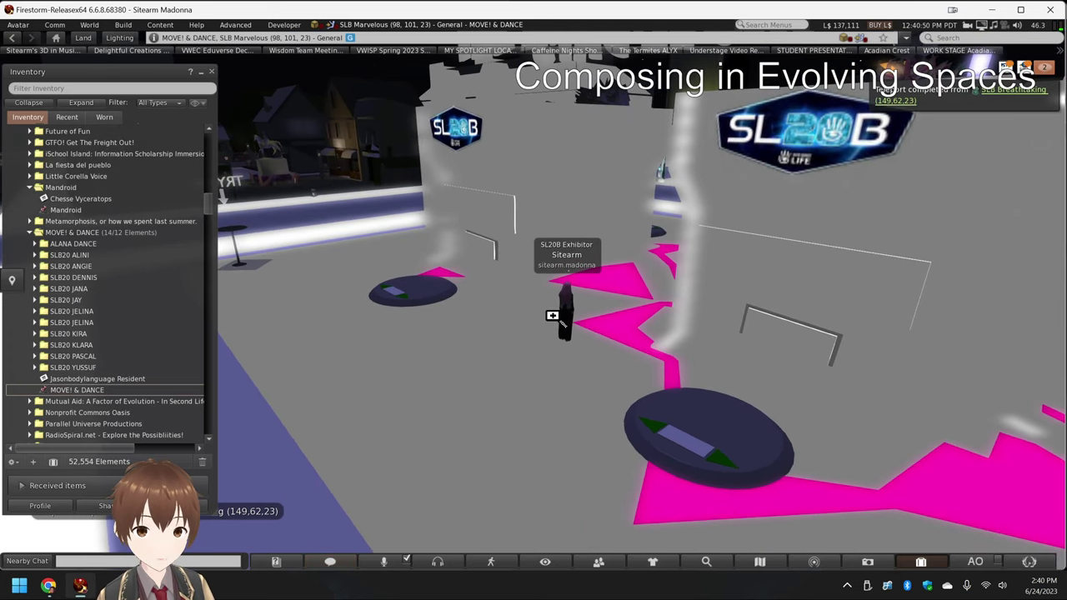
alt+click(694, 440)
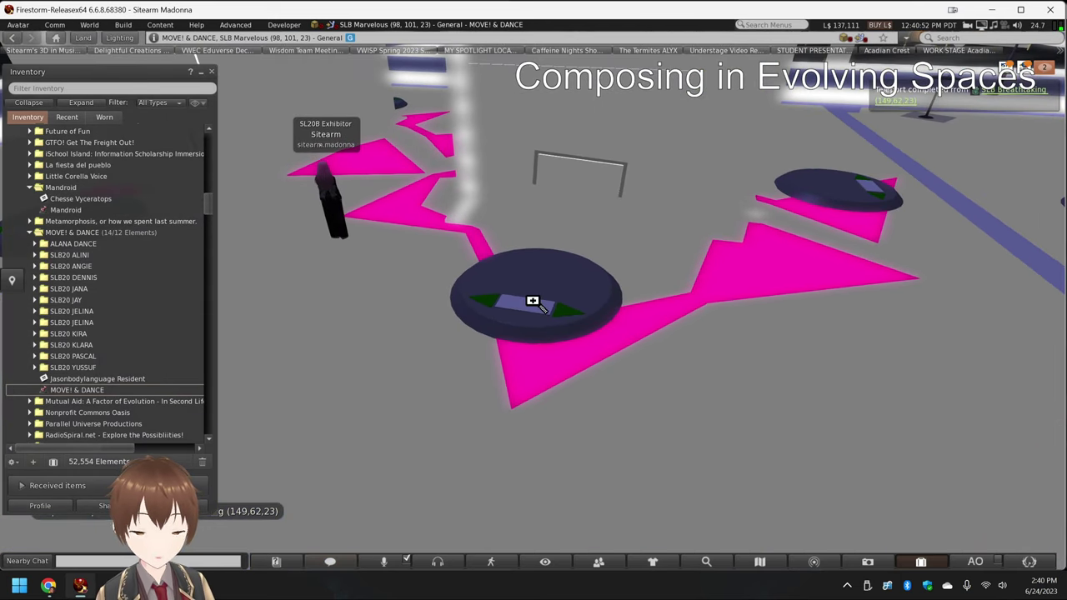
drag(529, 306, 555, 326)
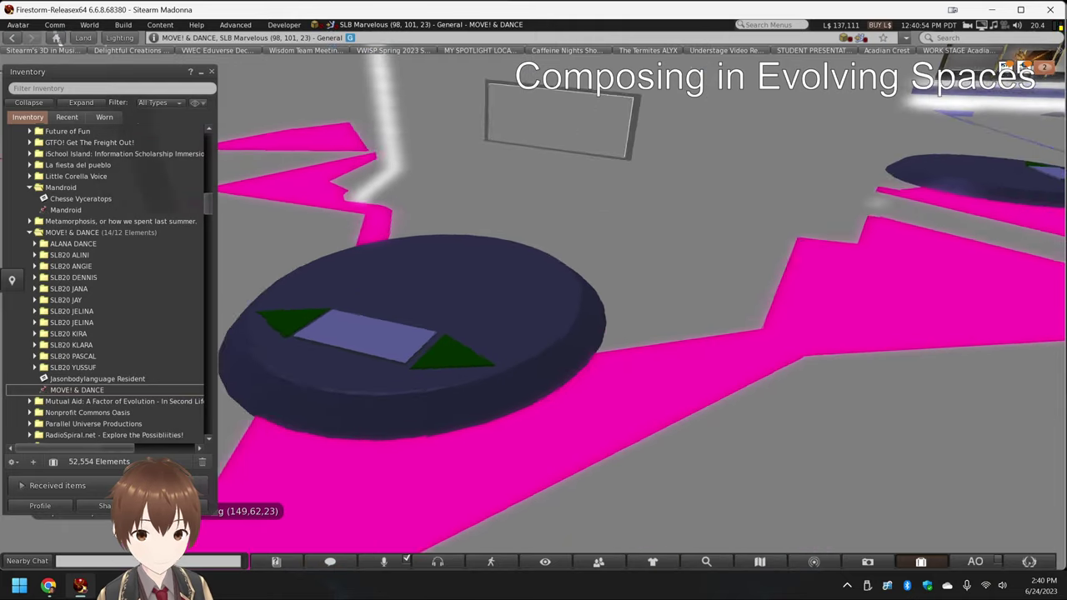
alt+click(839, 282)
drag(839, 282, 559, 357)
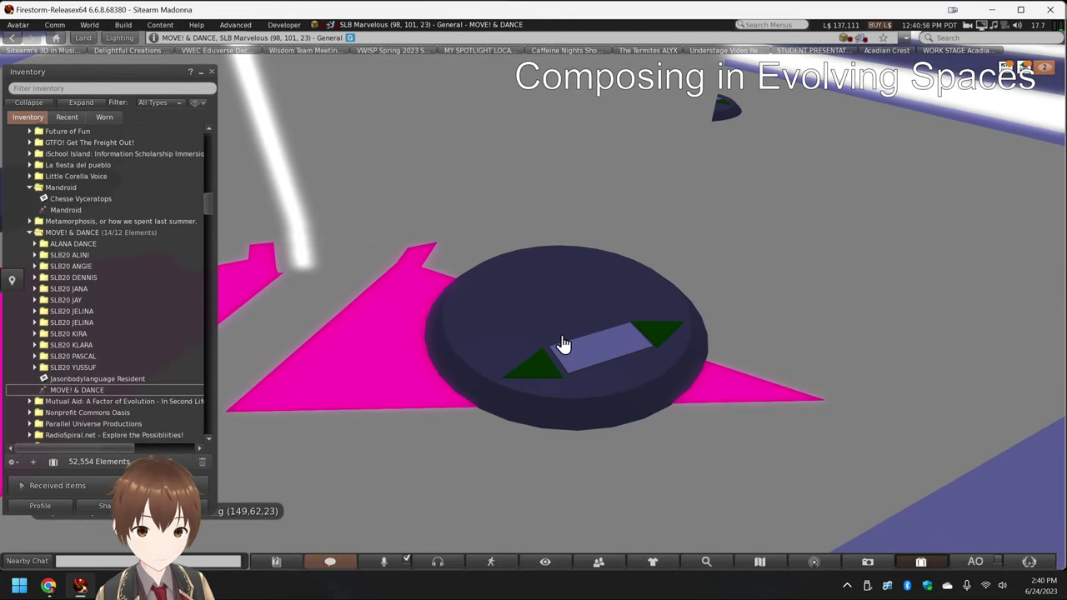
right_click(562, 344)
click(532, 318)
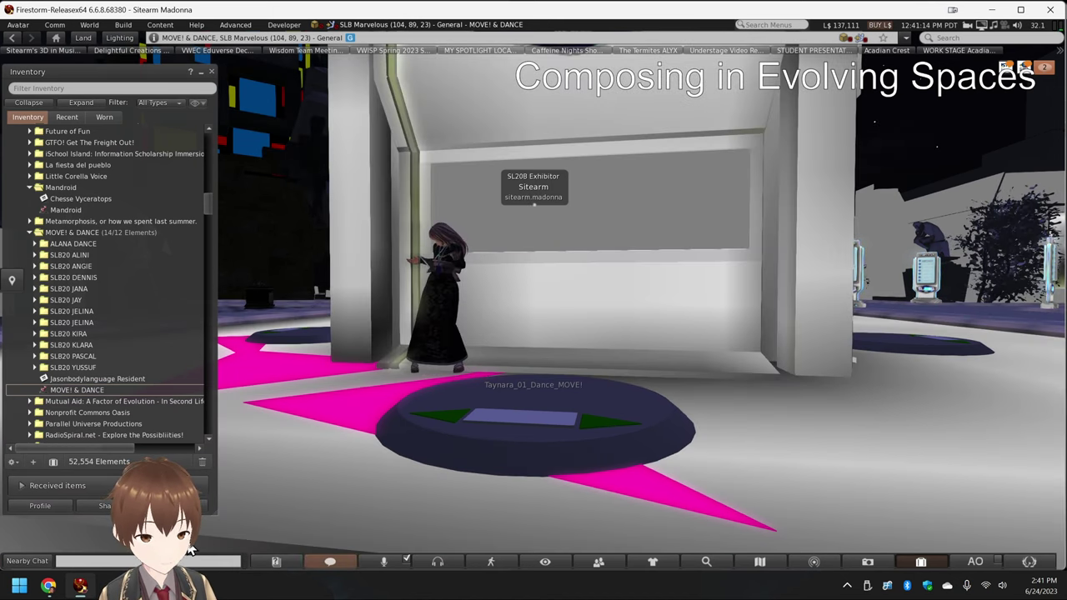
click(158, 541)
- Make the avatar dance on the neighbouring Klara pad and pull the camera back for an overview of the booth
alt+click(676, 316)
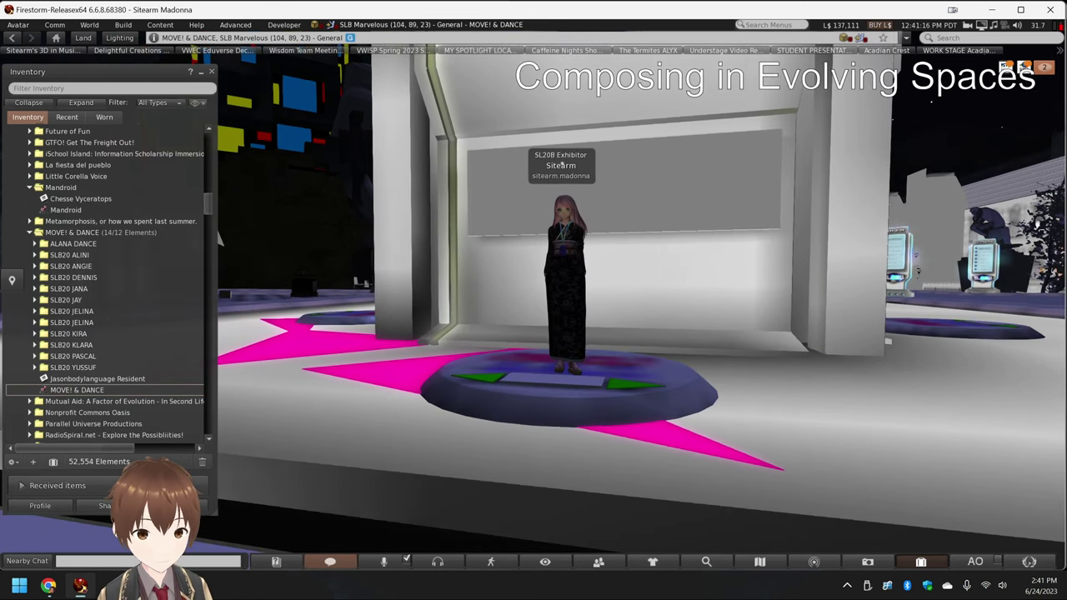
drag(676, 316, 786, 437)
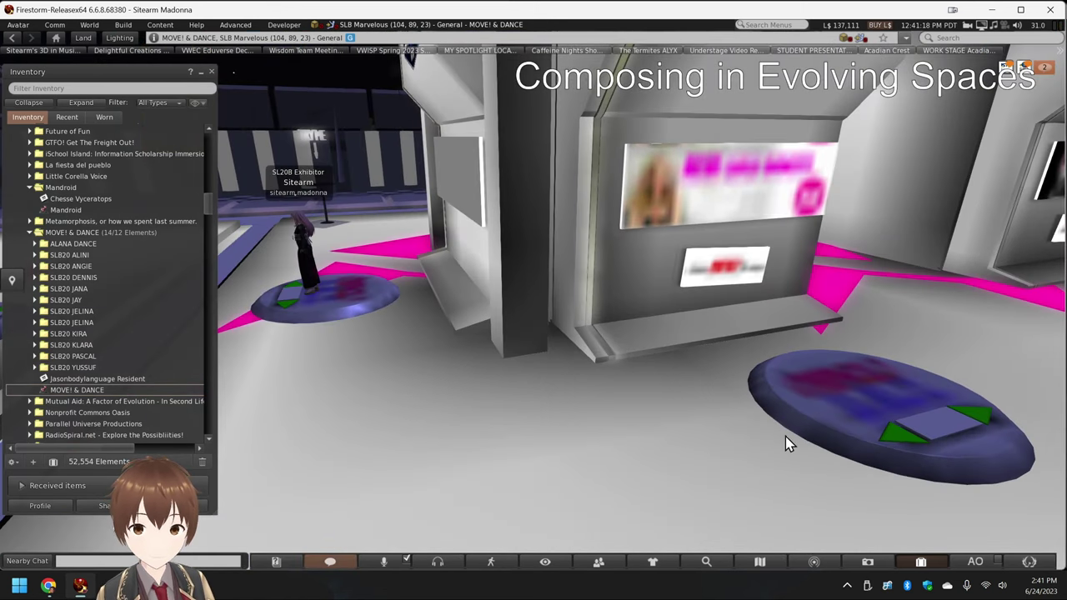
right_click(877, 424)
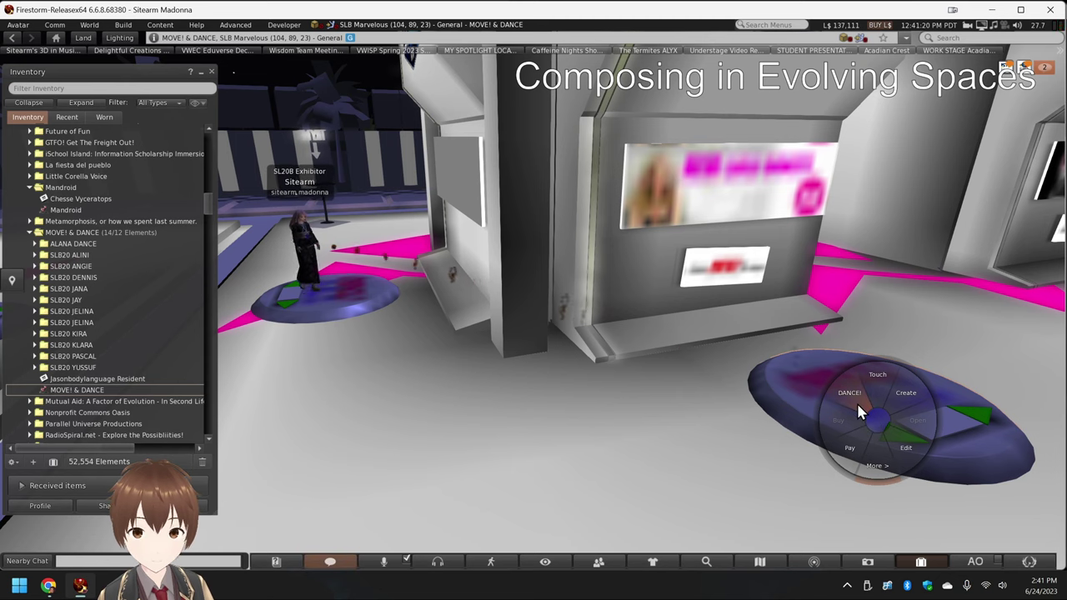
click(854, 400)
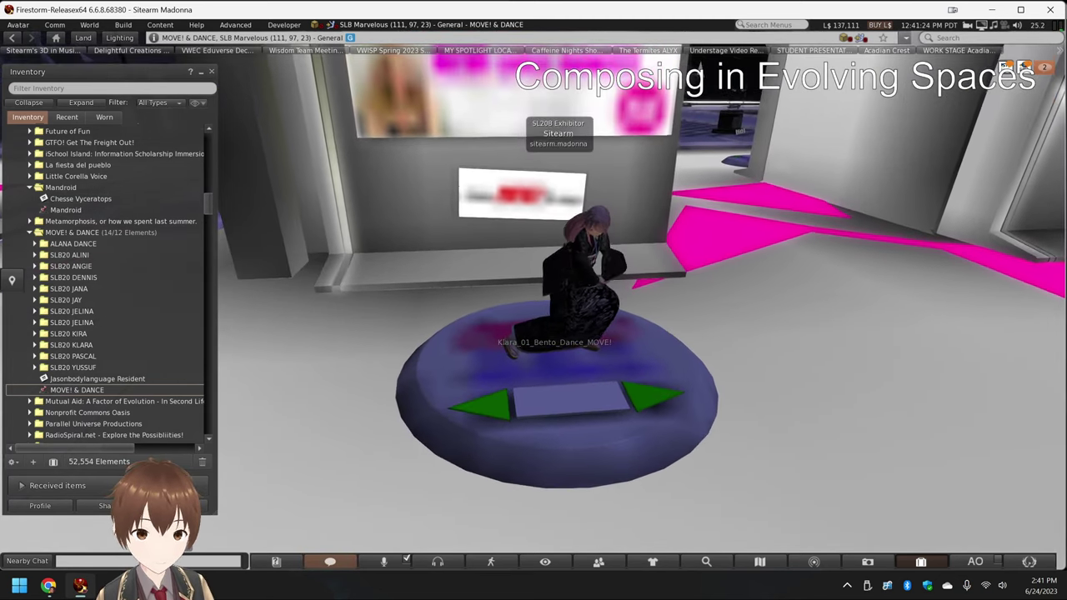
drag(546, 300, 436, 395)
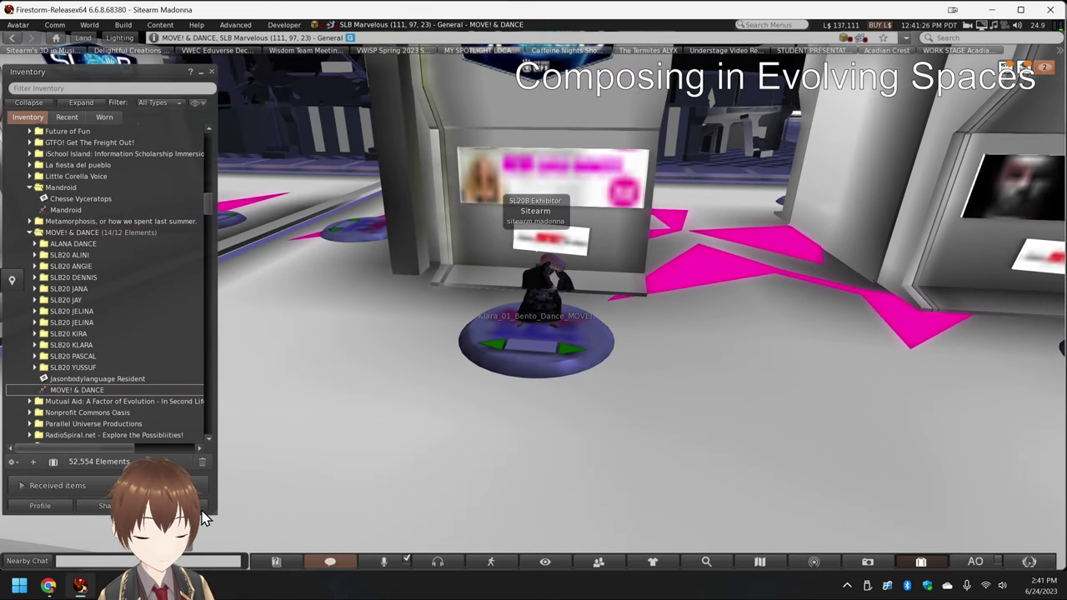
alt+click(536, 209)
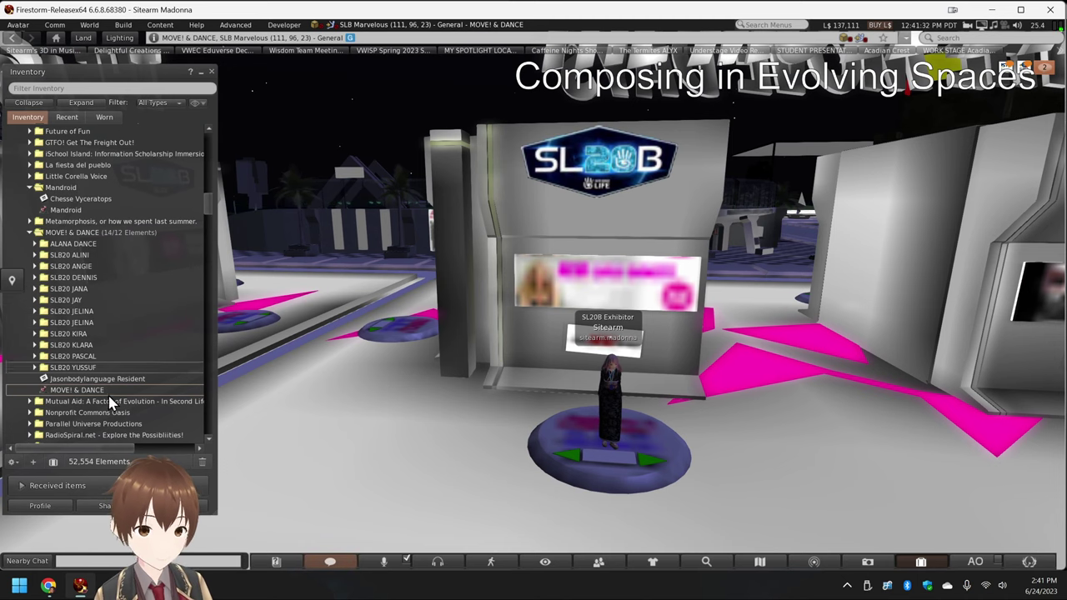
- Teleport to the Virtual Community Radio exhibit using the landmark in its inventory folder
scroll(129, 379, down, 2)
scroll(130, 379, down, 6)
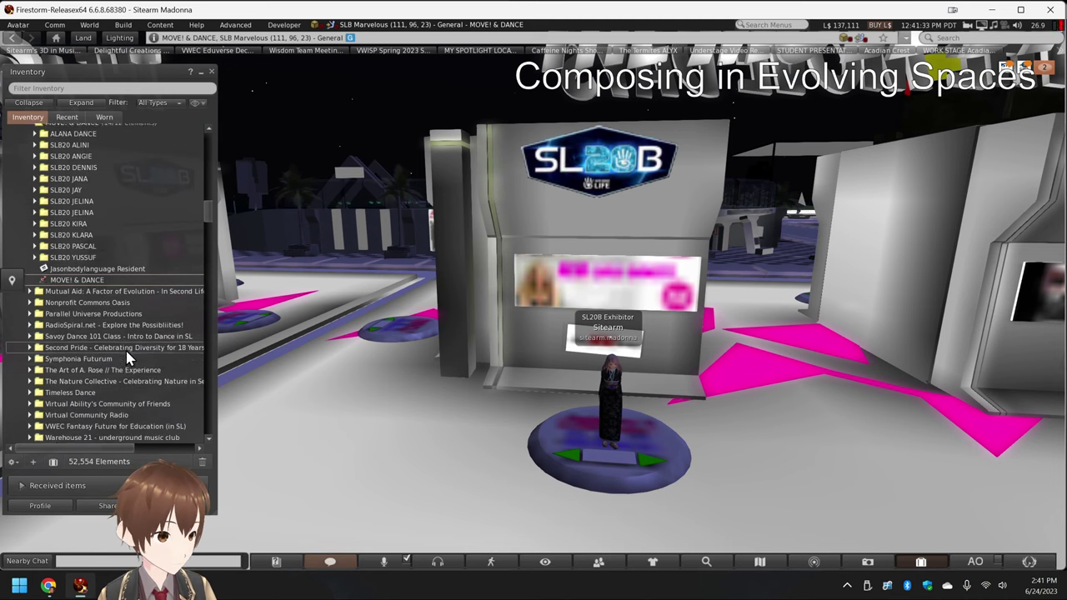
scroll(138, 350, down, 1)
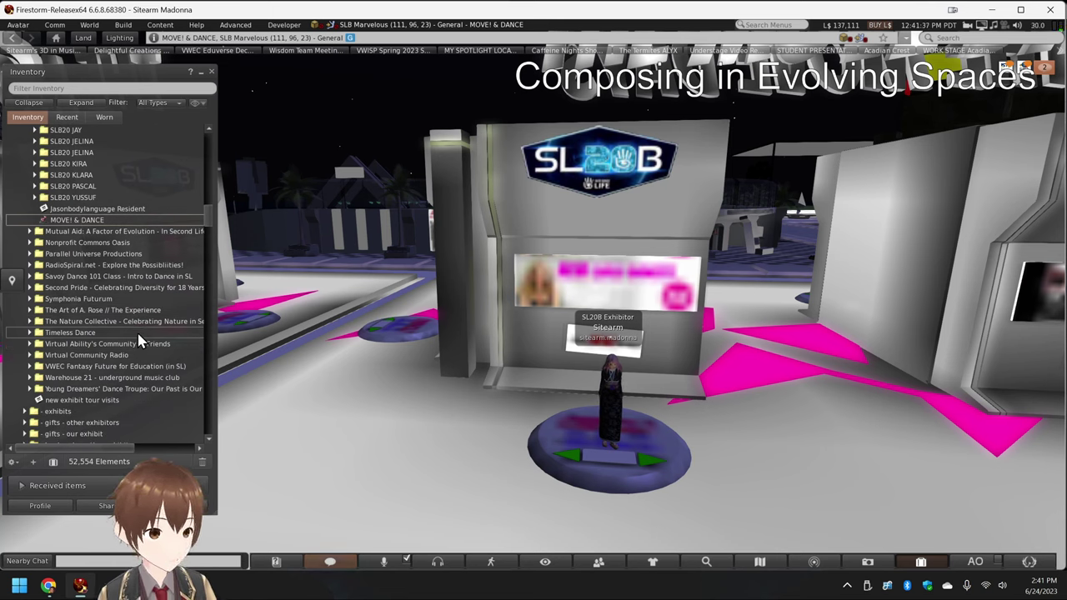
click(30, 356)
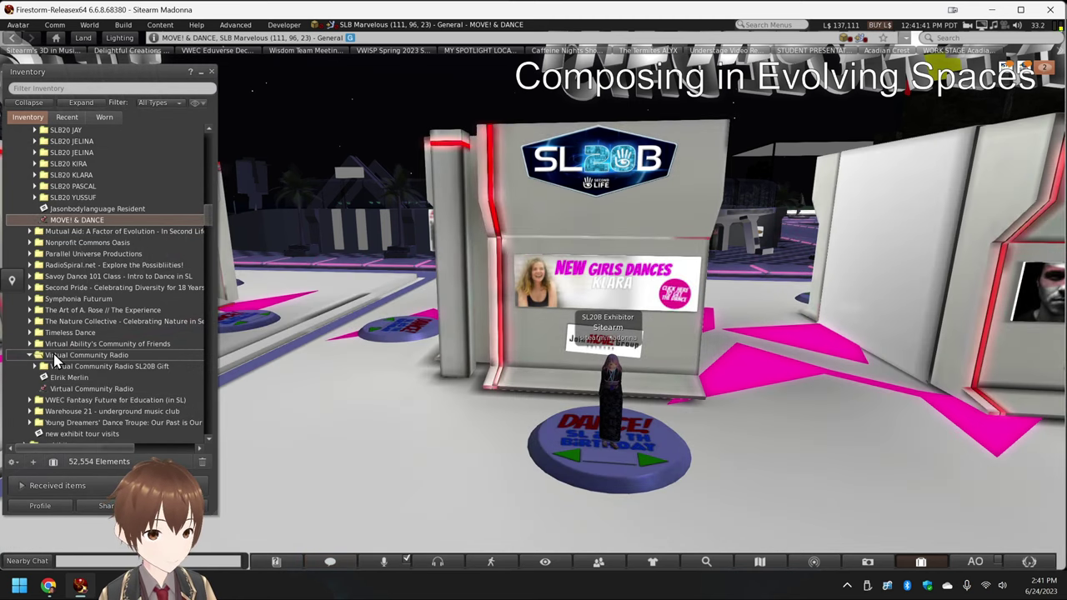
click(58, 357)
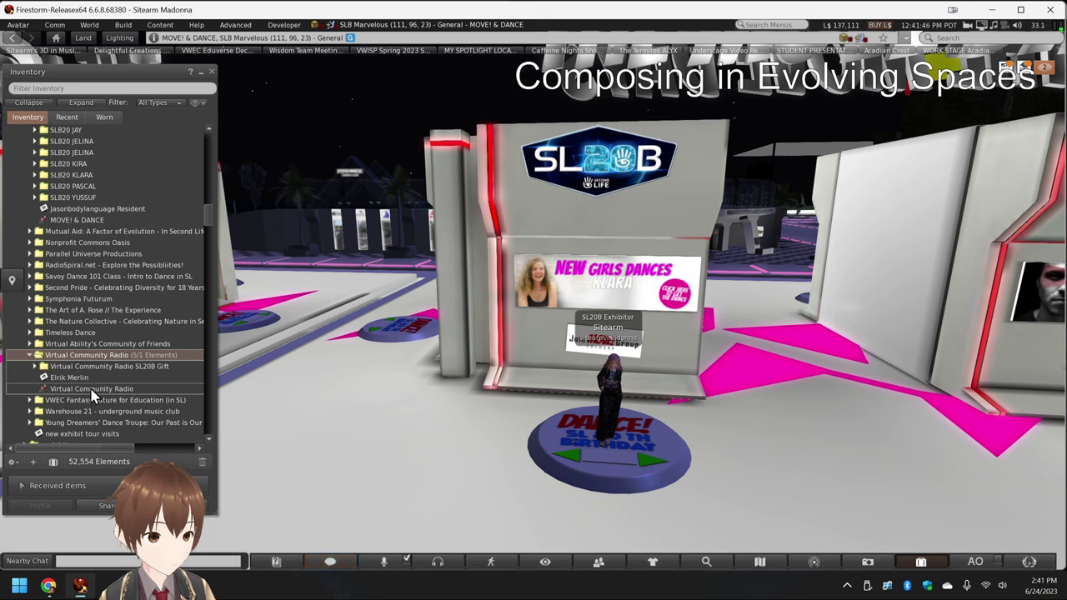
double_click(92, 390)
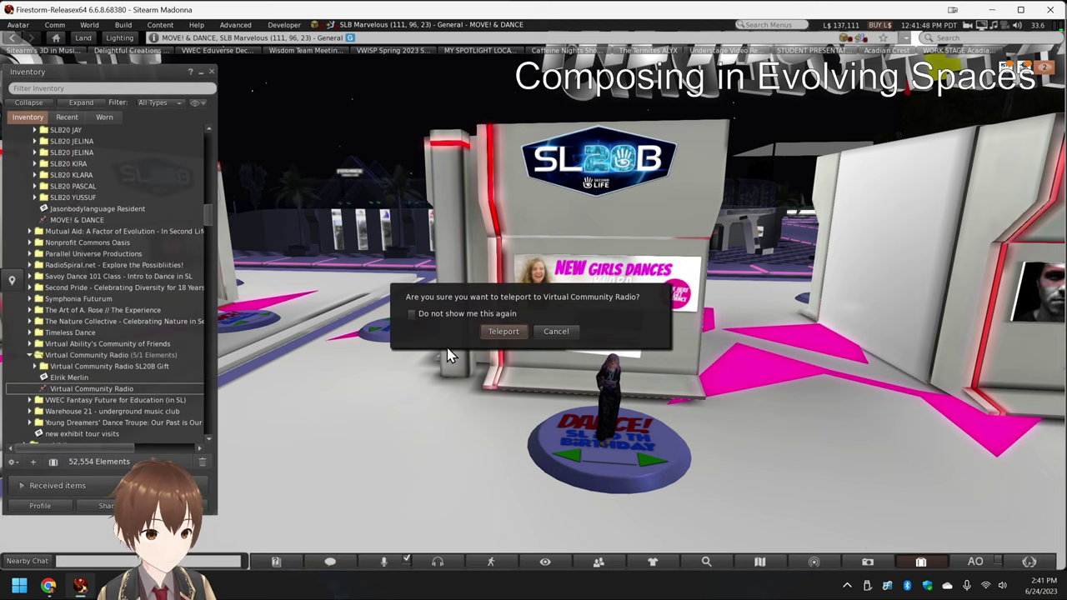
click(503, 331)
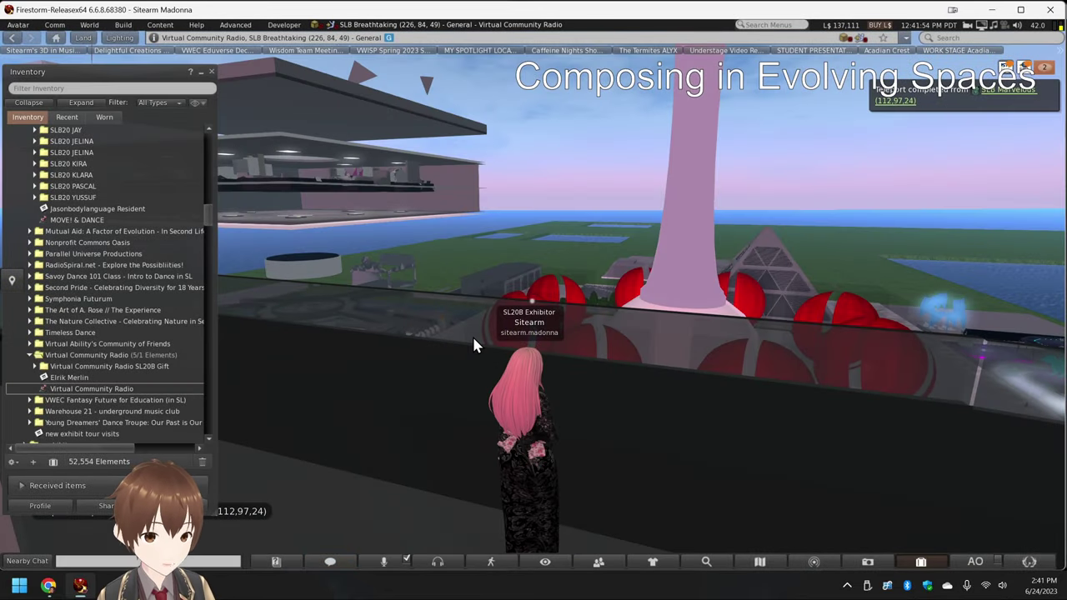
- Look around the Virtual Community Radio balcony and walk the avatar up to the building's entrance
alt+click(472, 396)
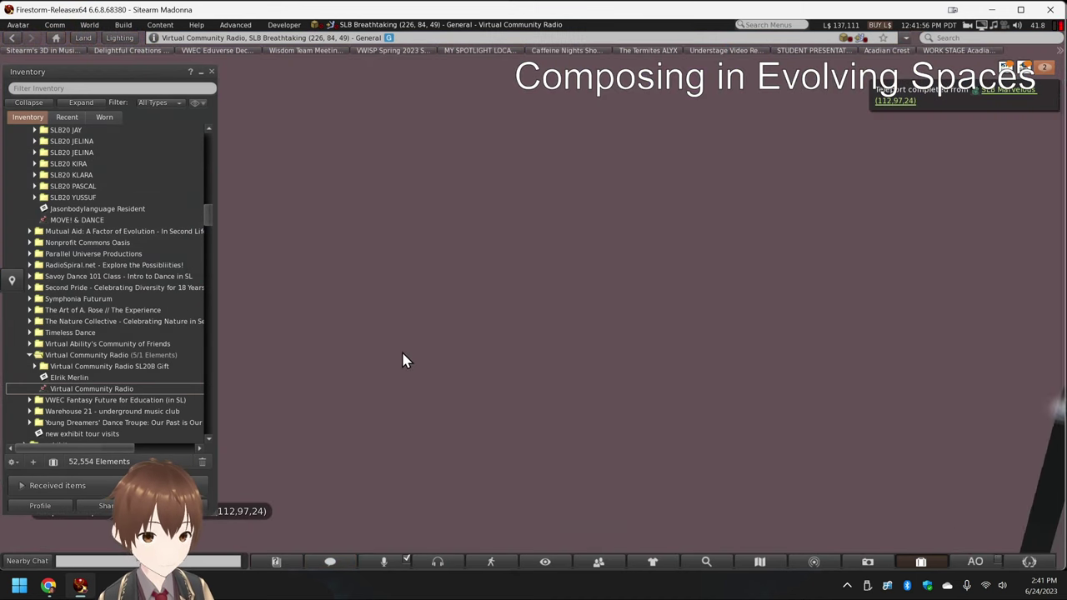
drag(588, 419, 700, 417)
drag(467, 301, 434, 302)
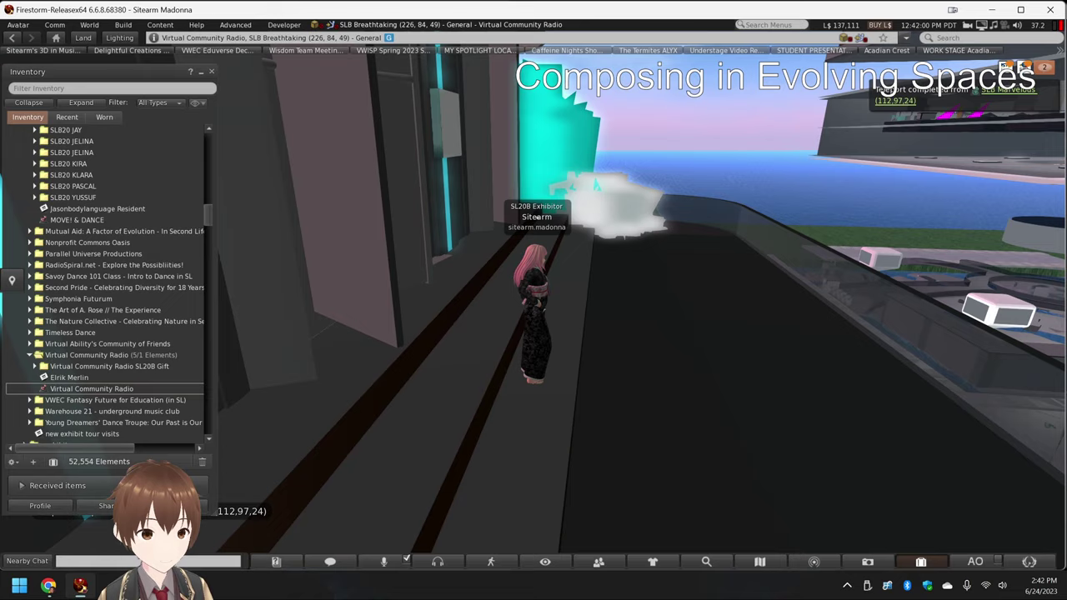
drag(527, 307, 520, 317)
key(Up)
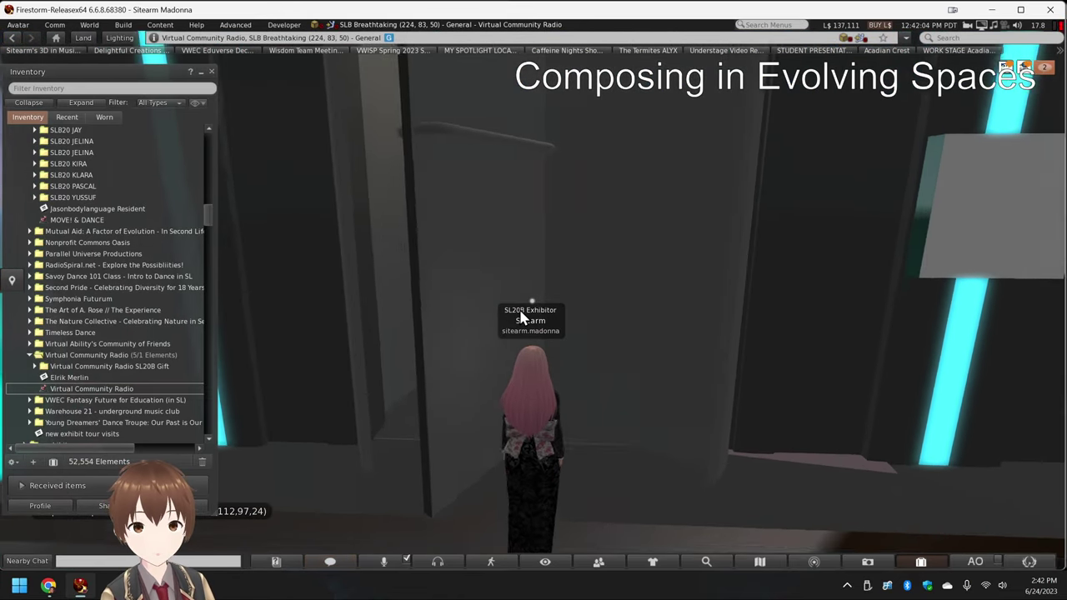
- Walk the avatar through the entrance into the radio hall and turn it to survey the purple-walled stage and its surroundings
key(Up)
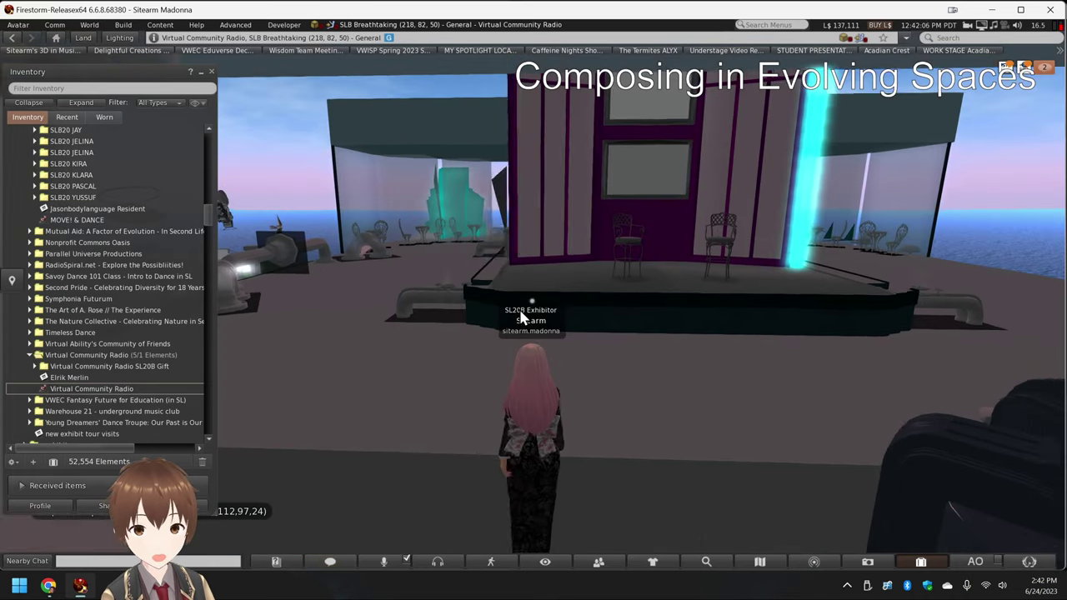
key(Right)
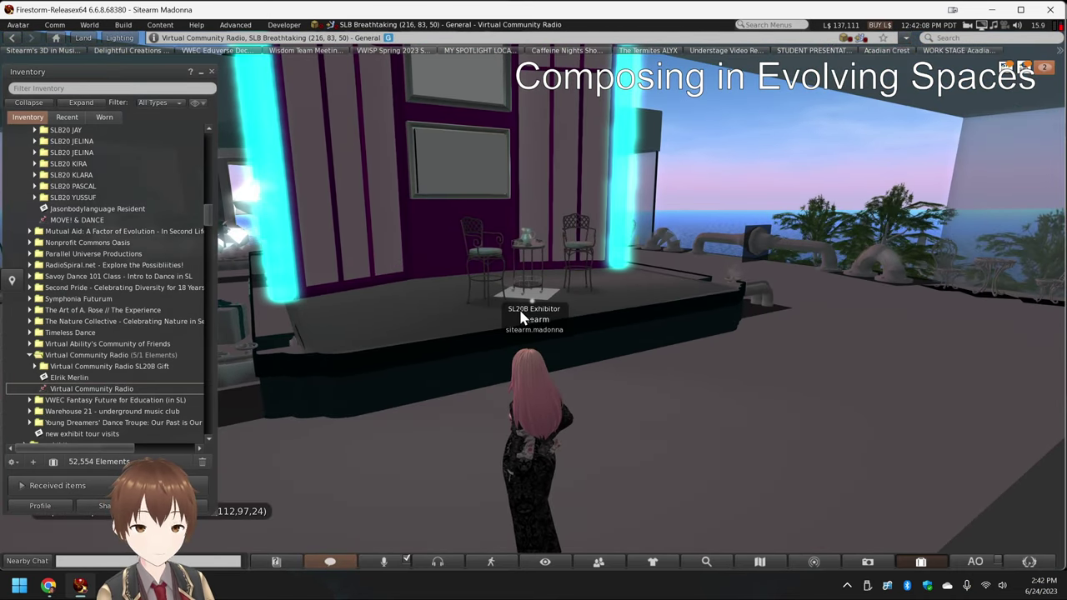
key(Right)
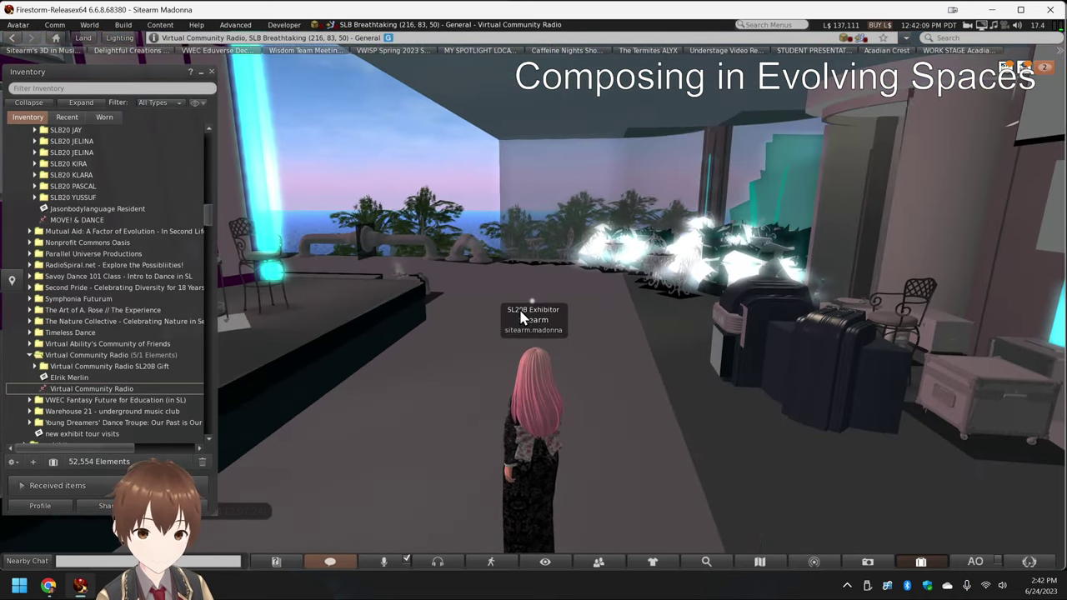
key(Right)
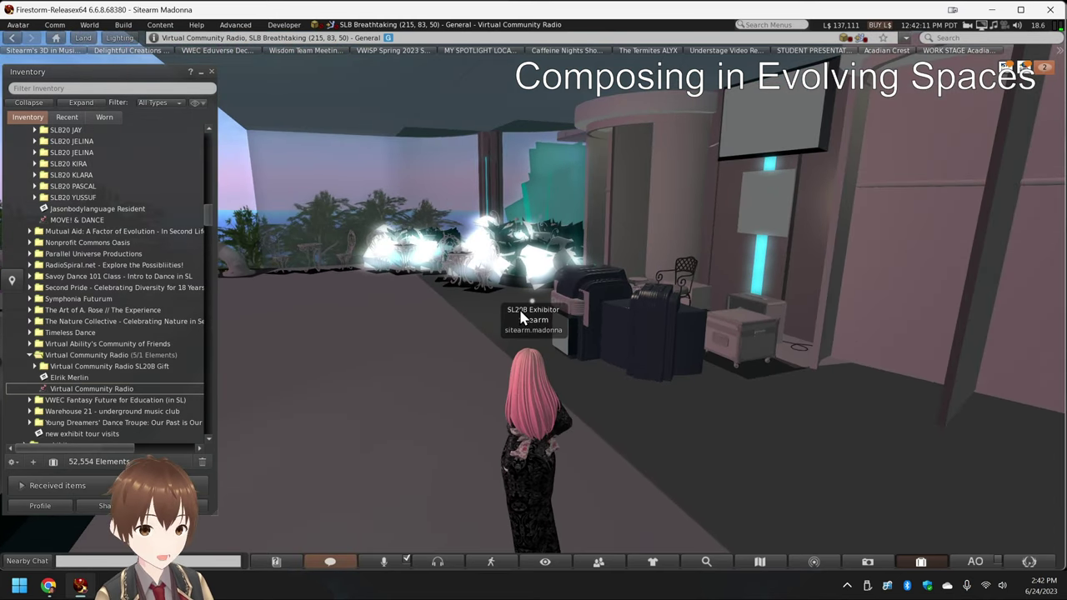
key(Left)
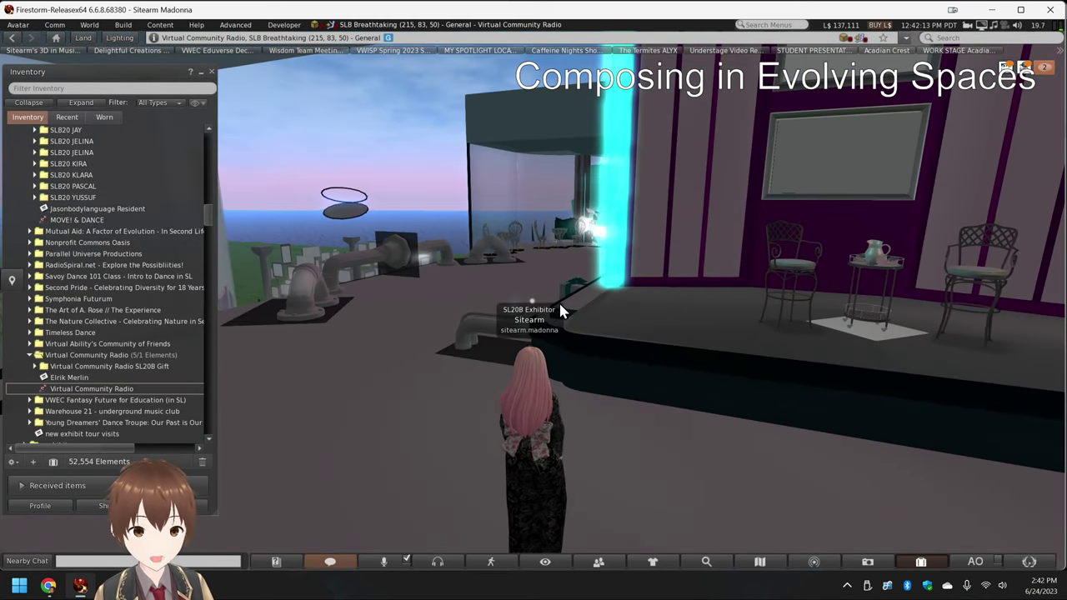
key(Left)
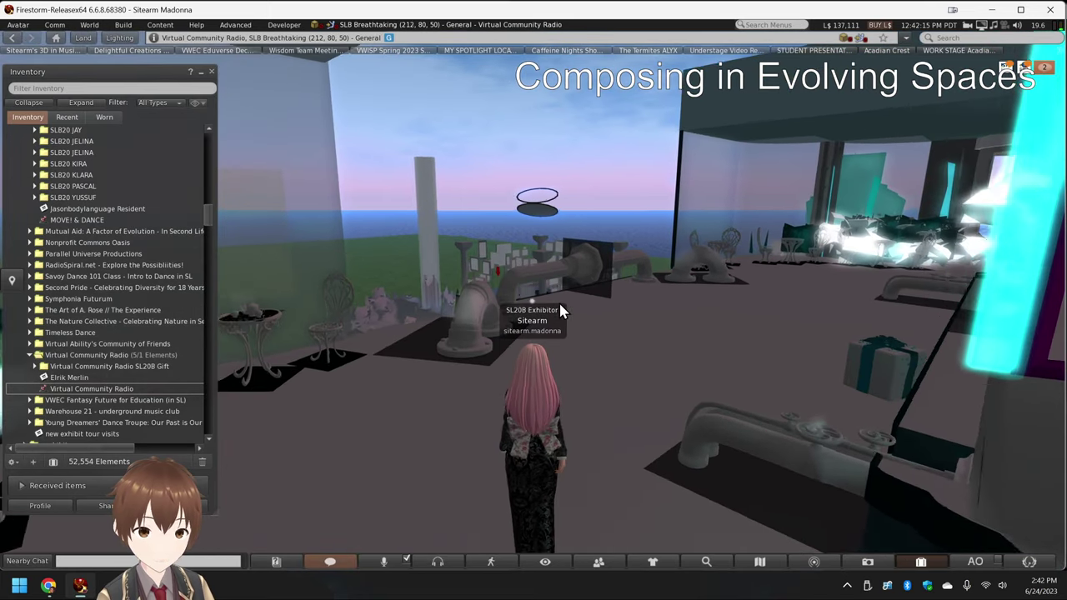
- Walk the avatar around the end of the stage, past the gift box and café tables, to the far round doorways
key(Right)
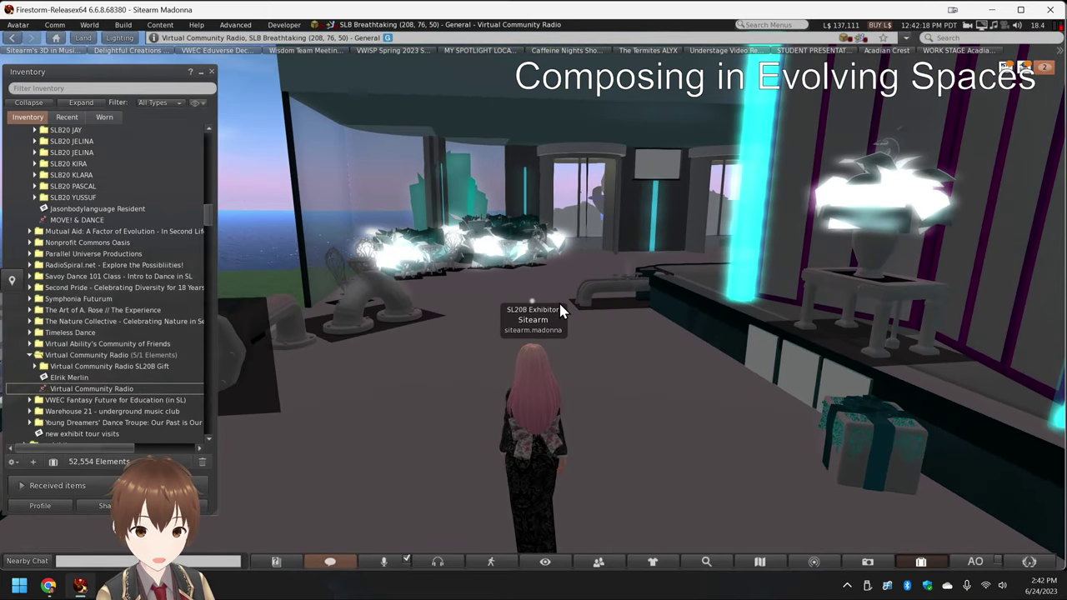
key(Up)
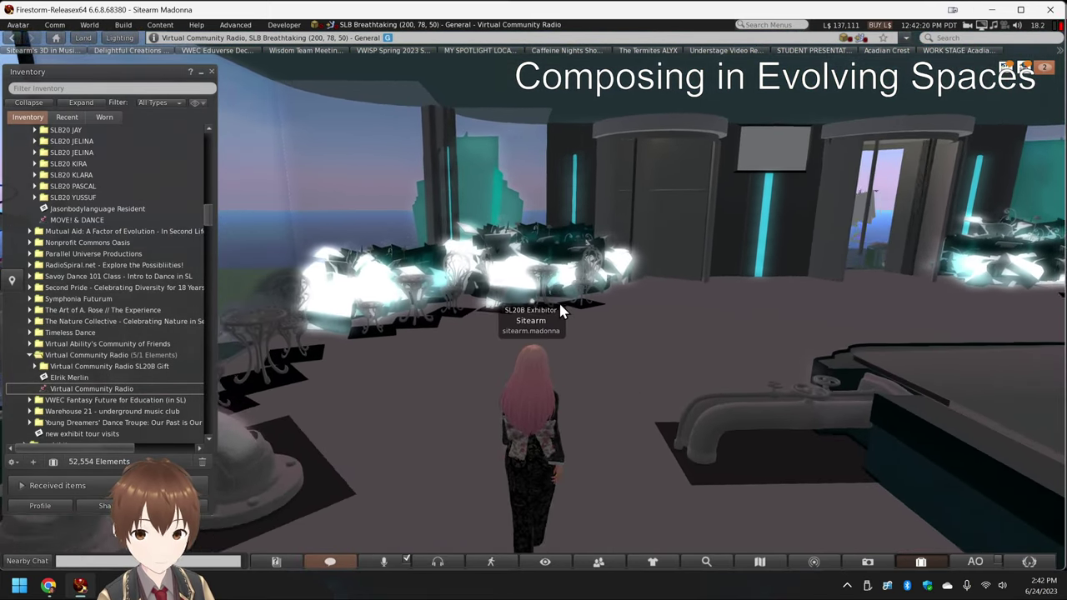
key(Right)
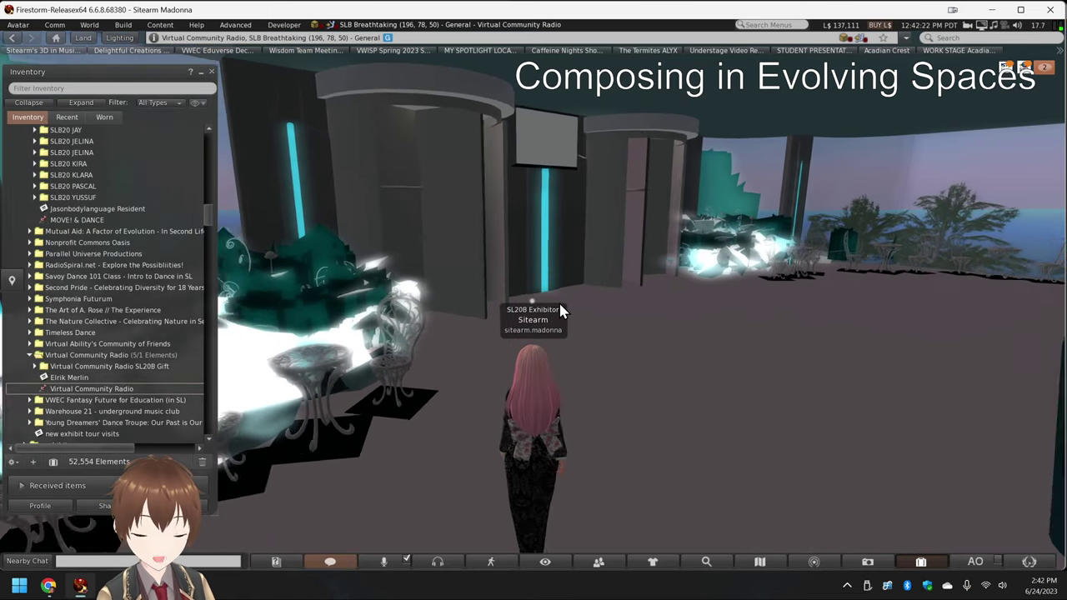
key(Right)
key(Up)
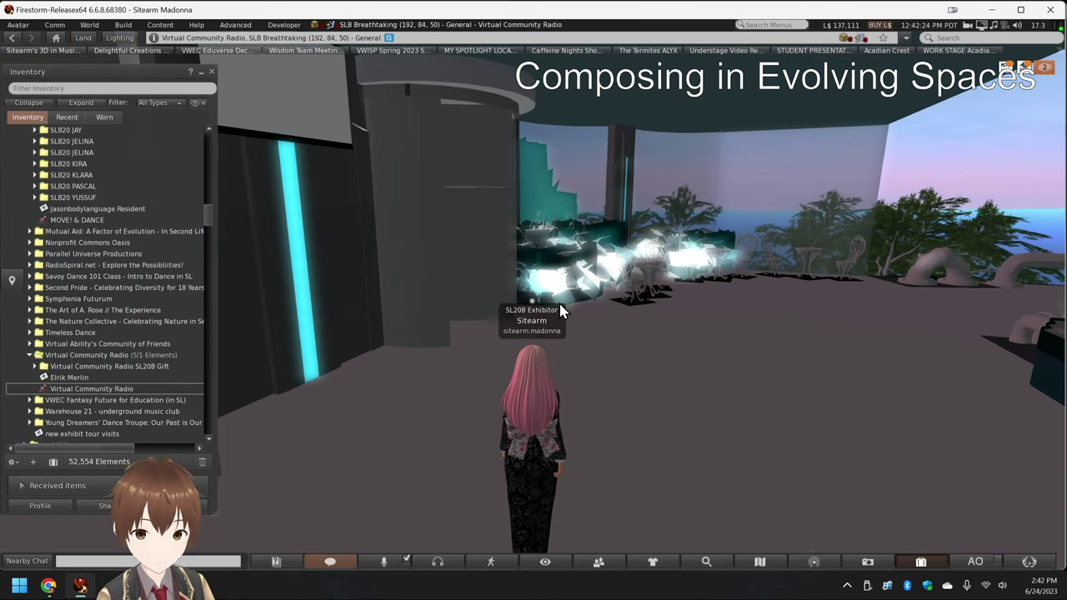
key(Up)
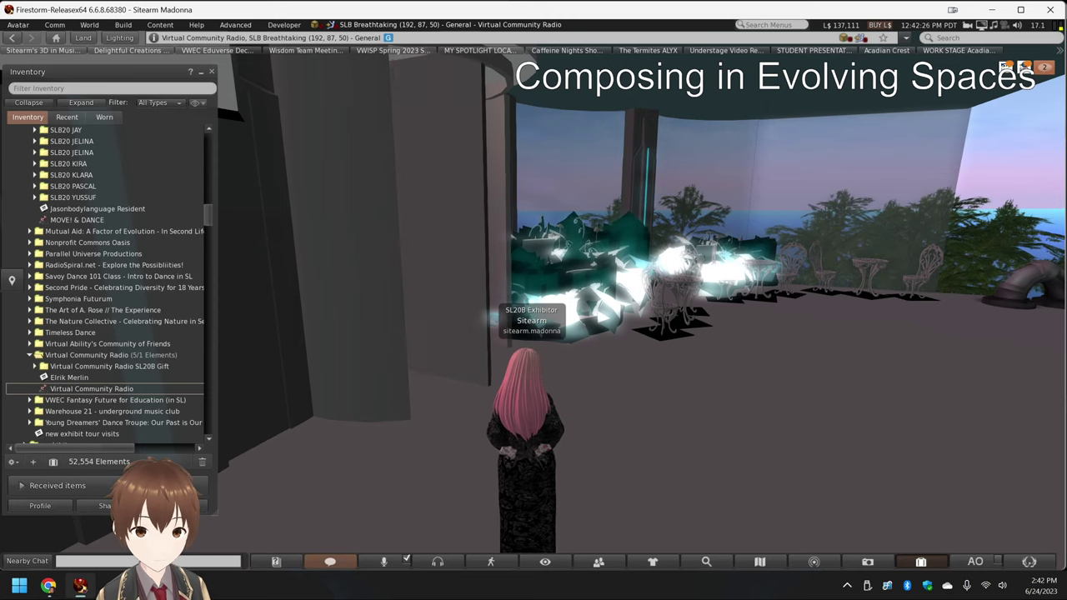
- Swing the camera around the avatar, reset the view, and walk across the hall to face the stage with the armchairs and candles
drag(533, 389, 640, 390)
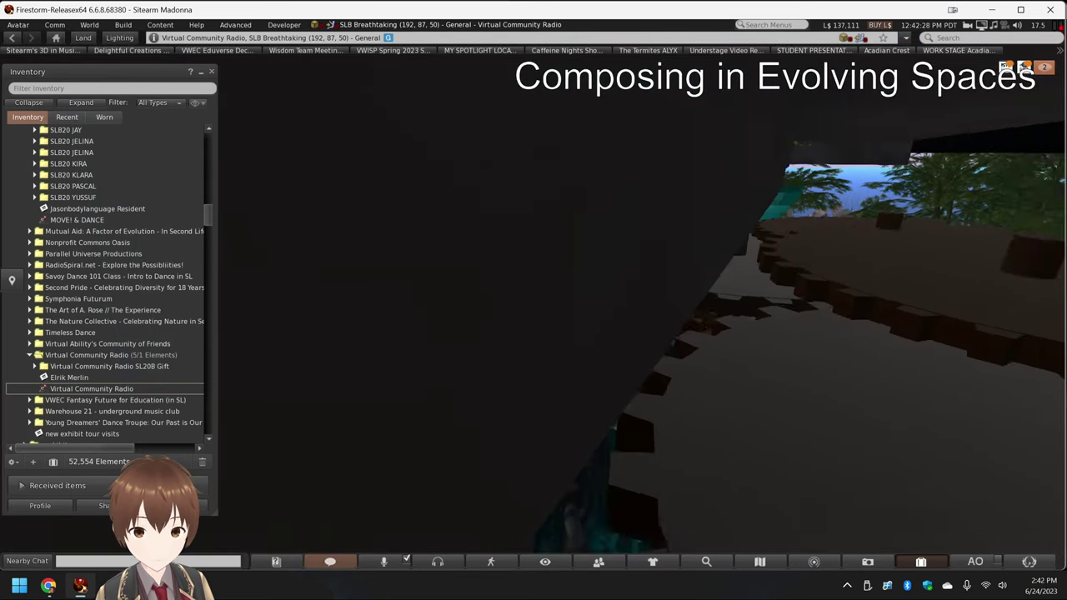
key(Escape)
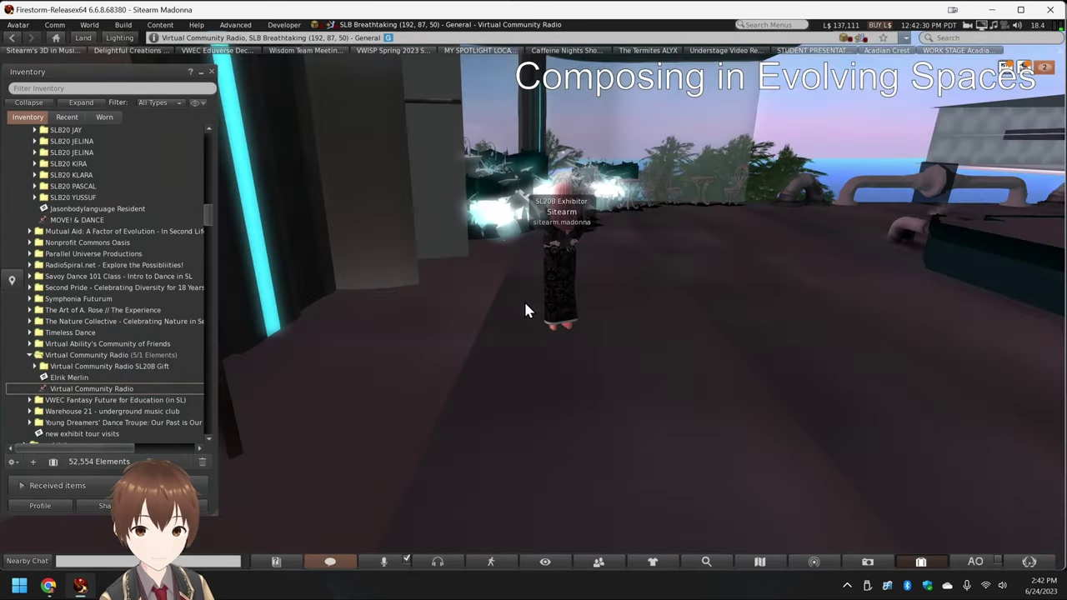
key(Up)
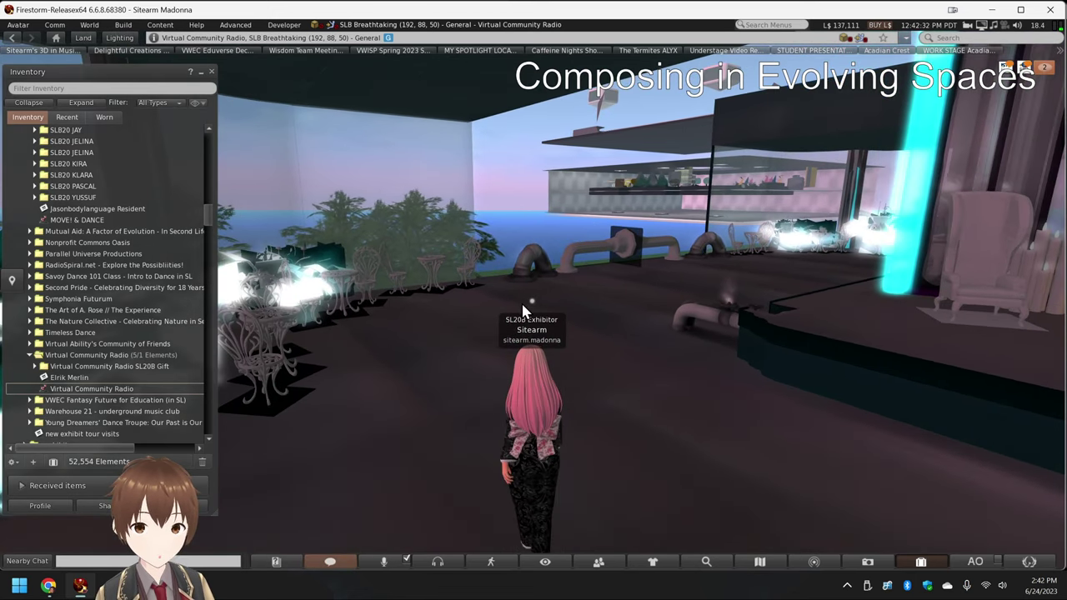
key(Up)
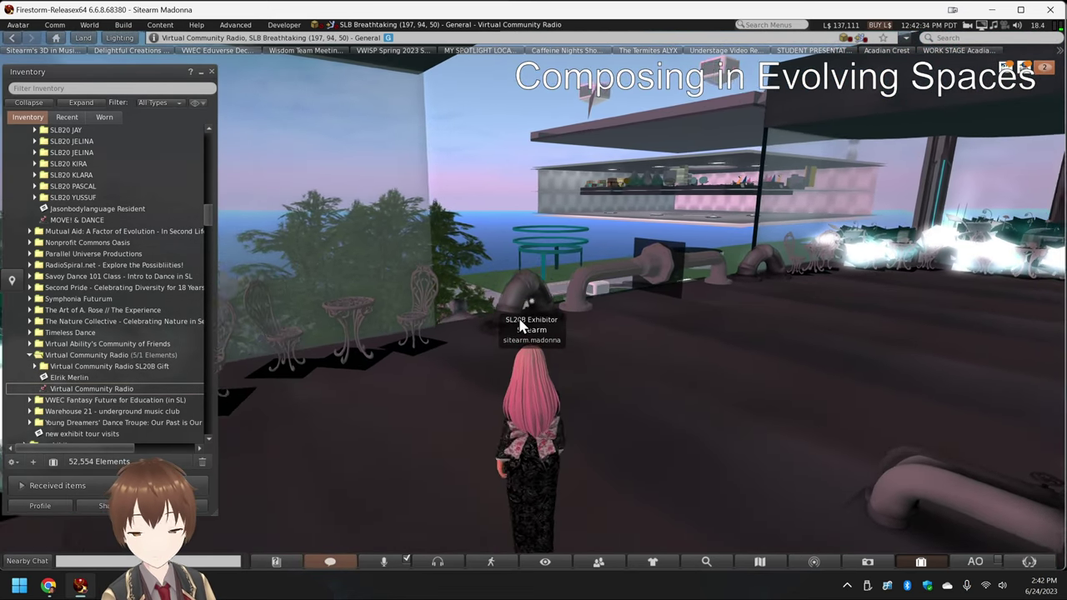
key(Right)
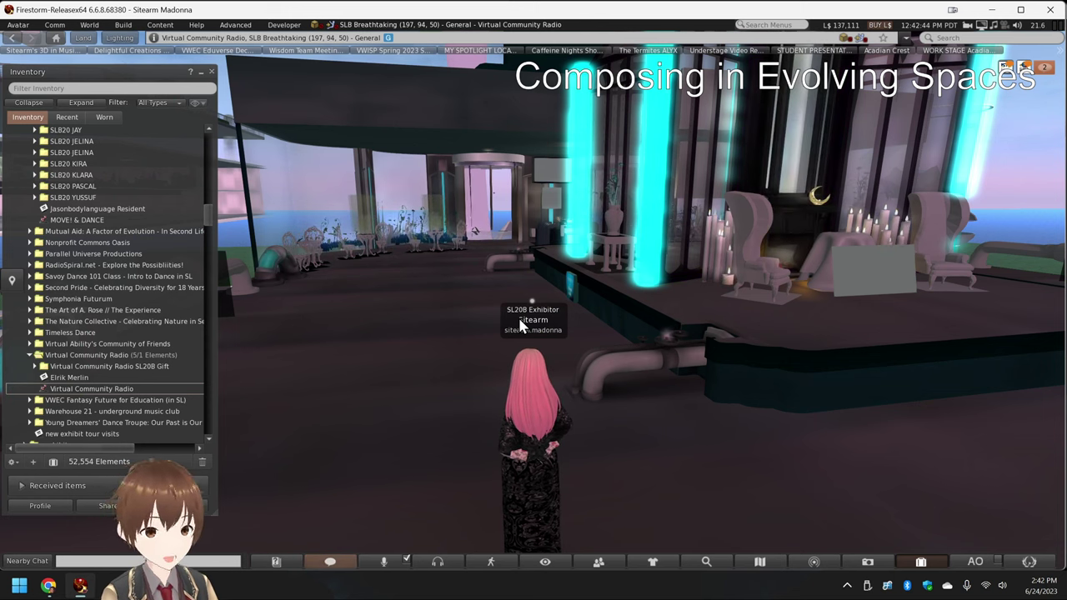
- Teleport to The Nature Collective - Celebrating Nature and Community in SL using the landmark in its inventory folder
scroll(171, 330, down, 3)
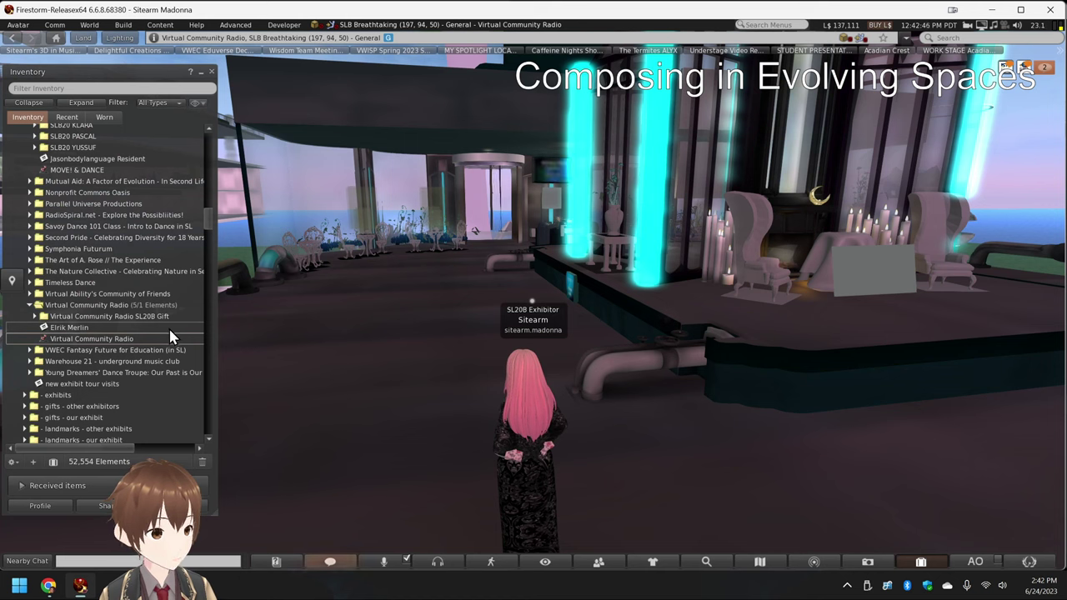
scroll(170, 337, down, 5)
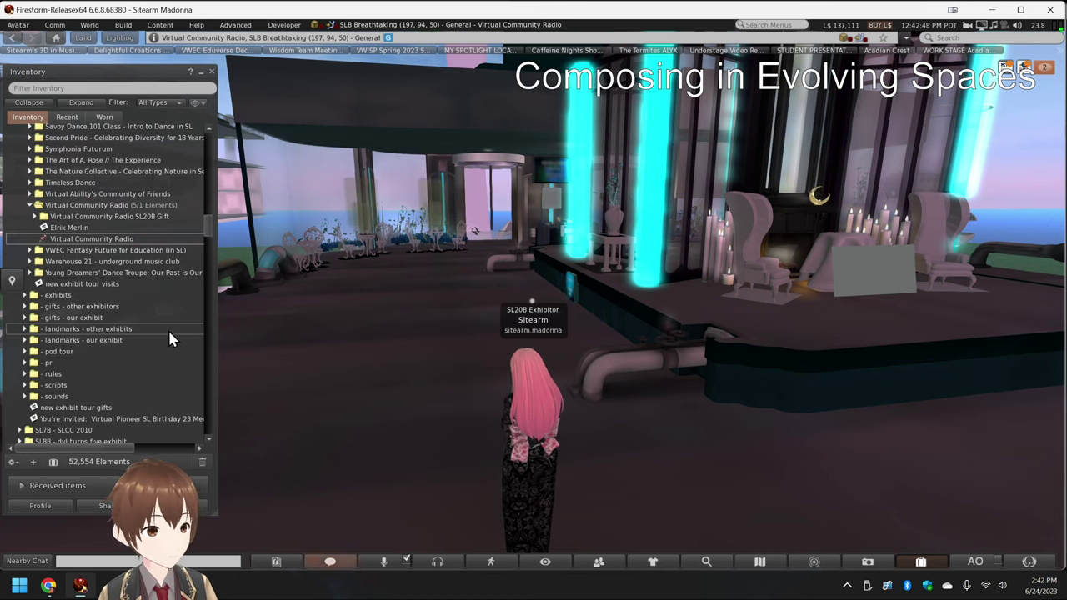
scroll(171, 327, up, 3)
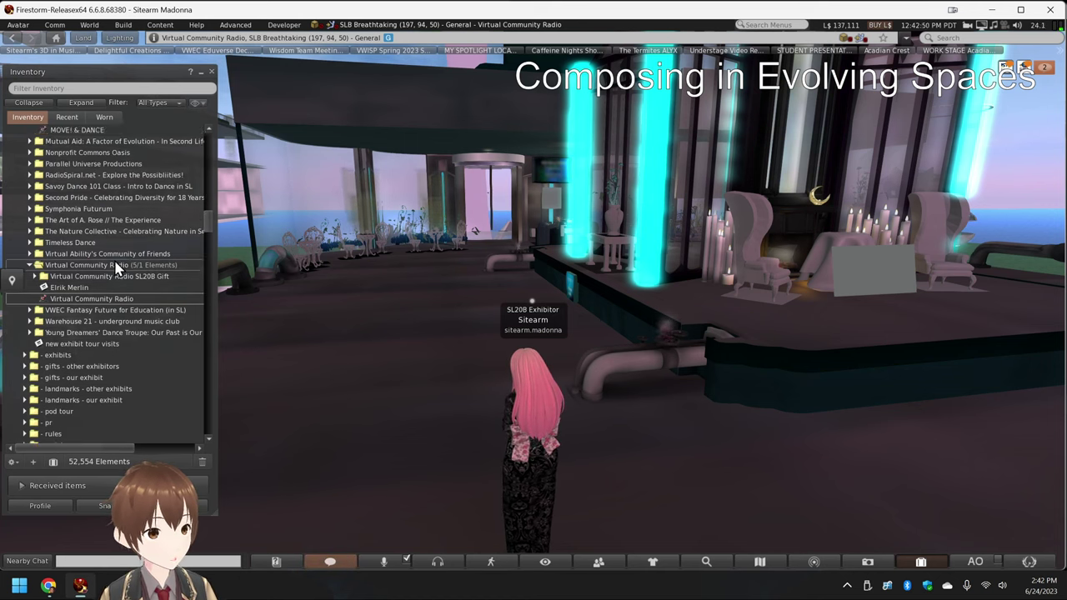
scroll(117, 266, up, 2)
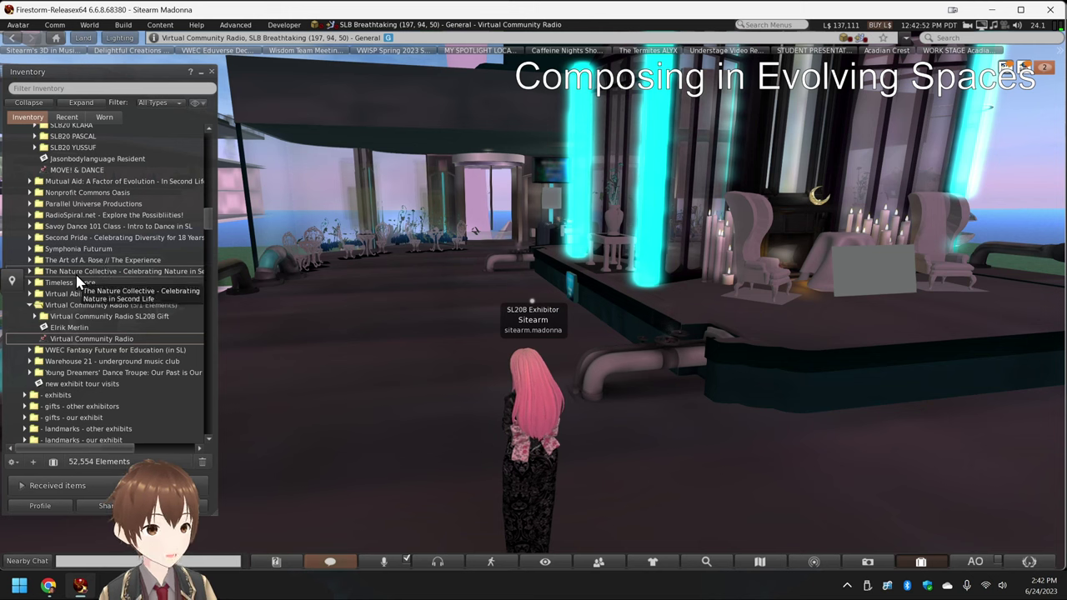
double_click(75, 275)
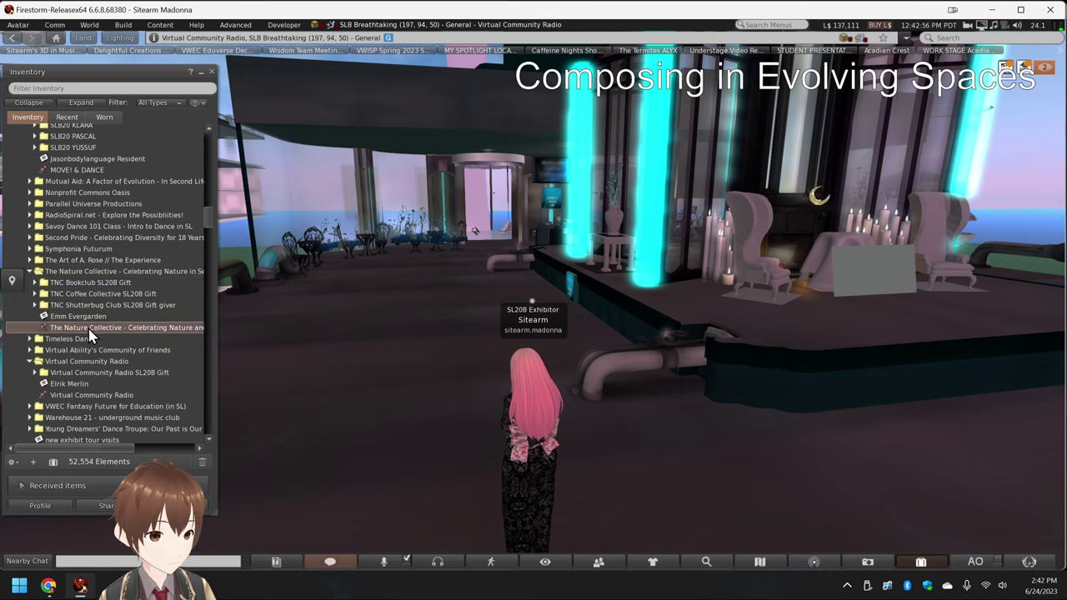
double_click(108, 328)
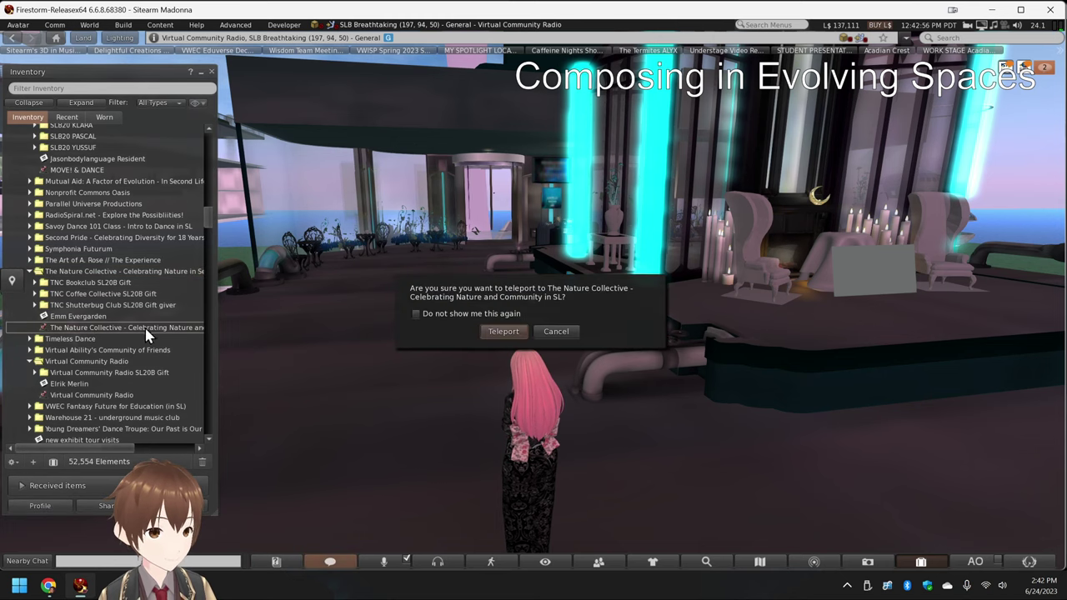
click(504, 331)
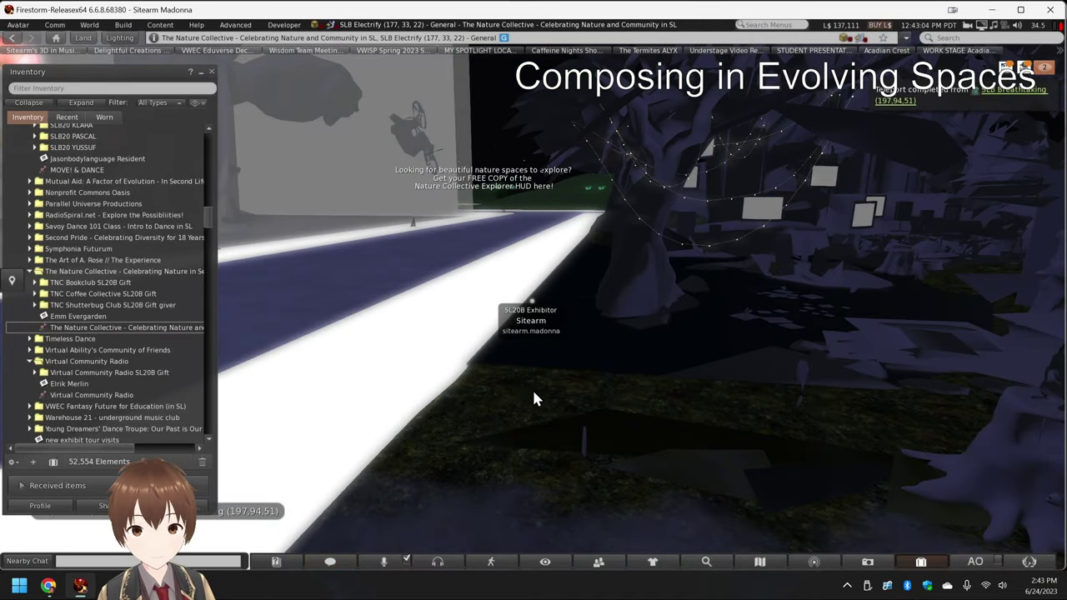
- Walk the avatar through the stone doorway and past the giant books towards the TNC Shutterbug Club SL20B Gift
key(Right)
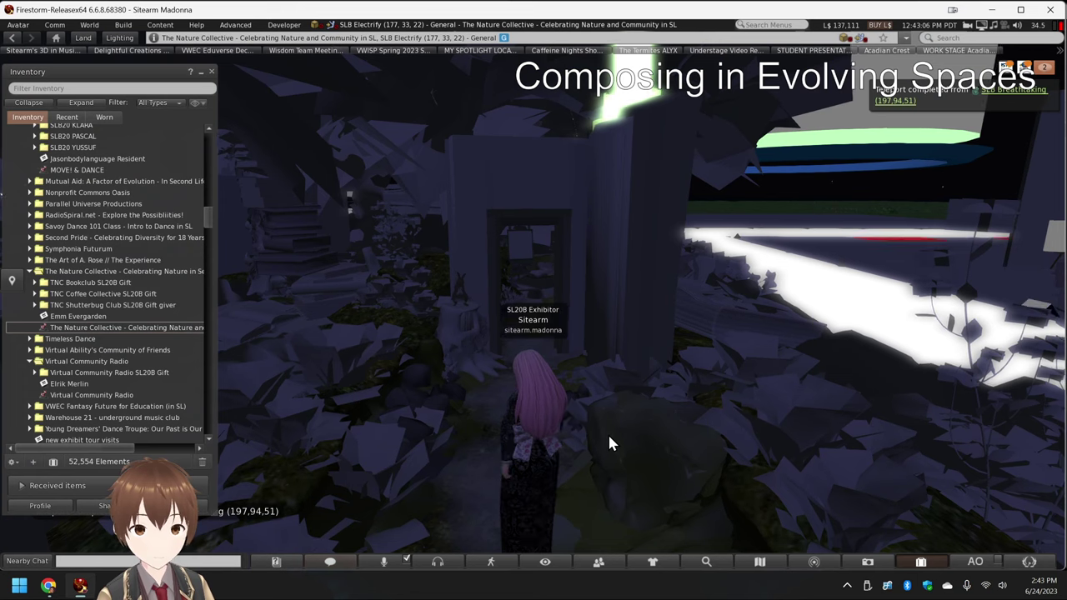
key(Up)
key(Up)
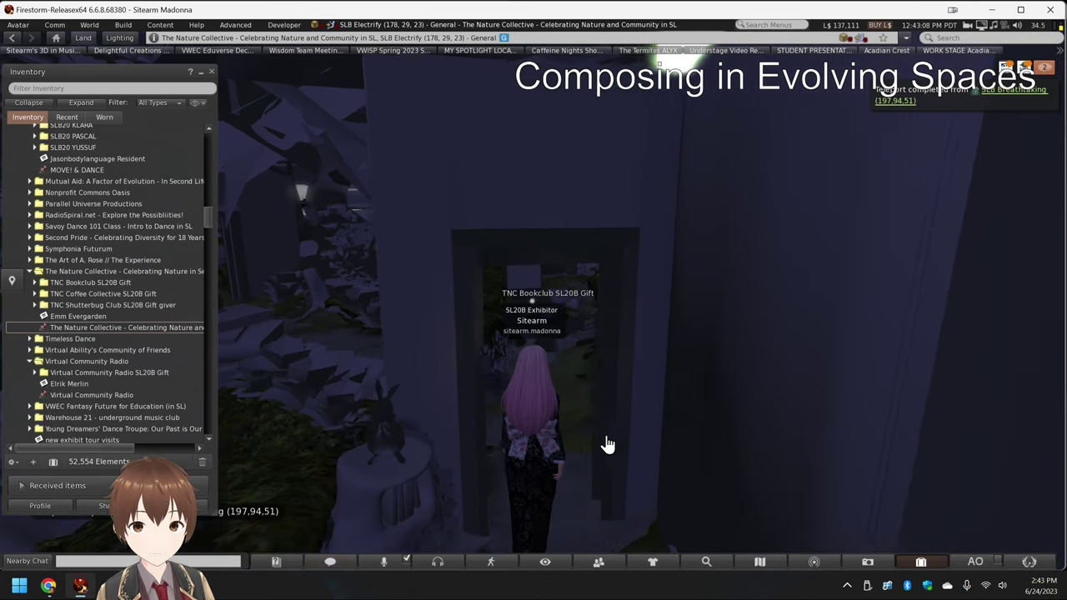
key(Up)
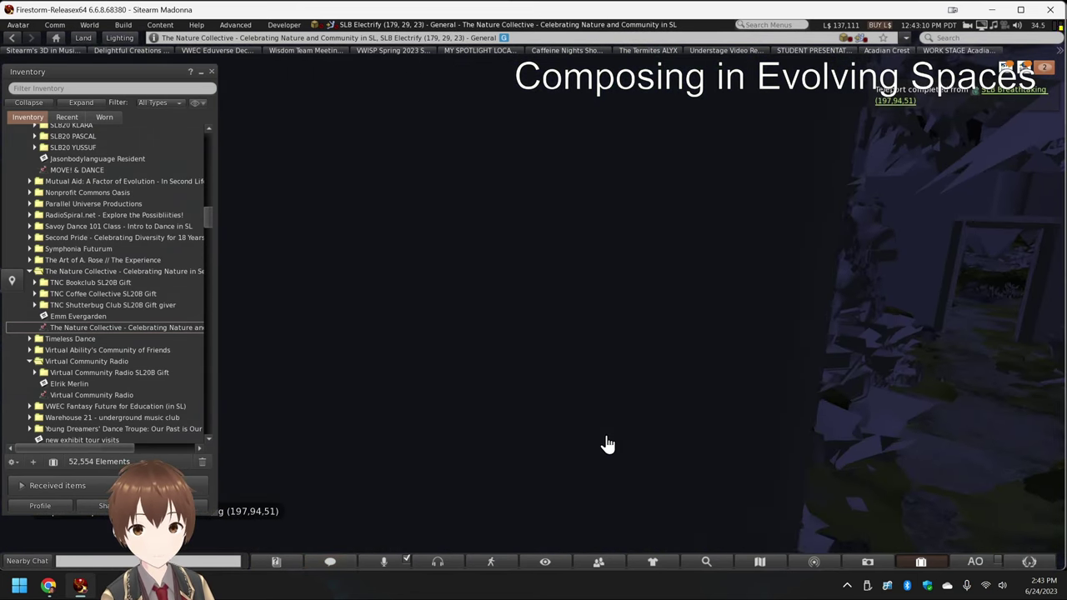
key(Up)
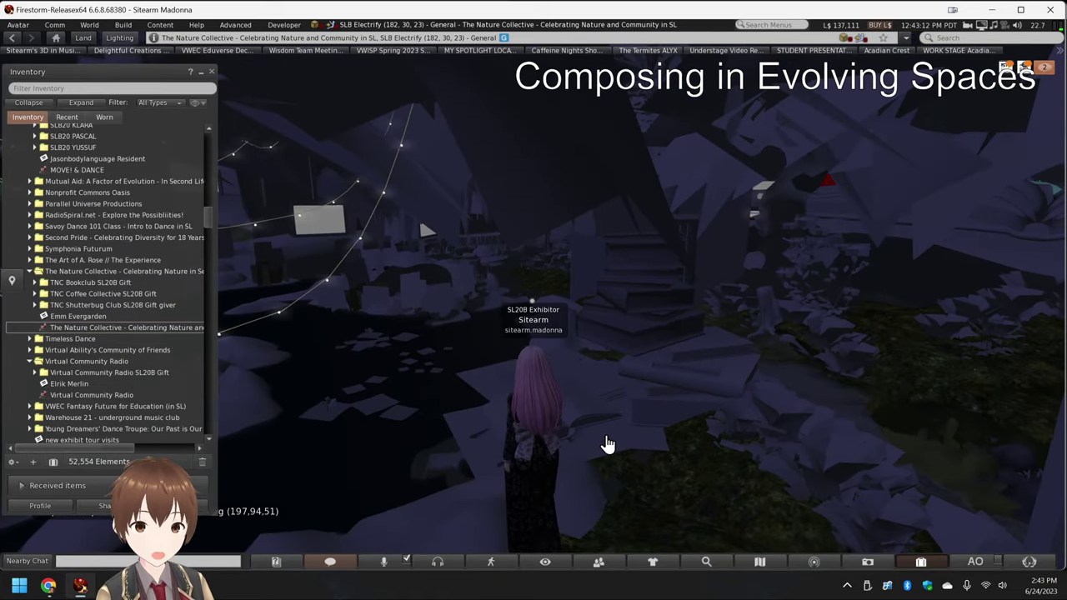
key(Up)
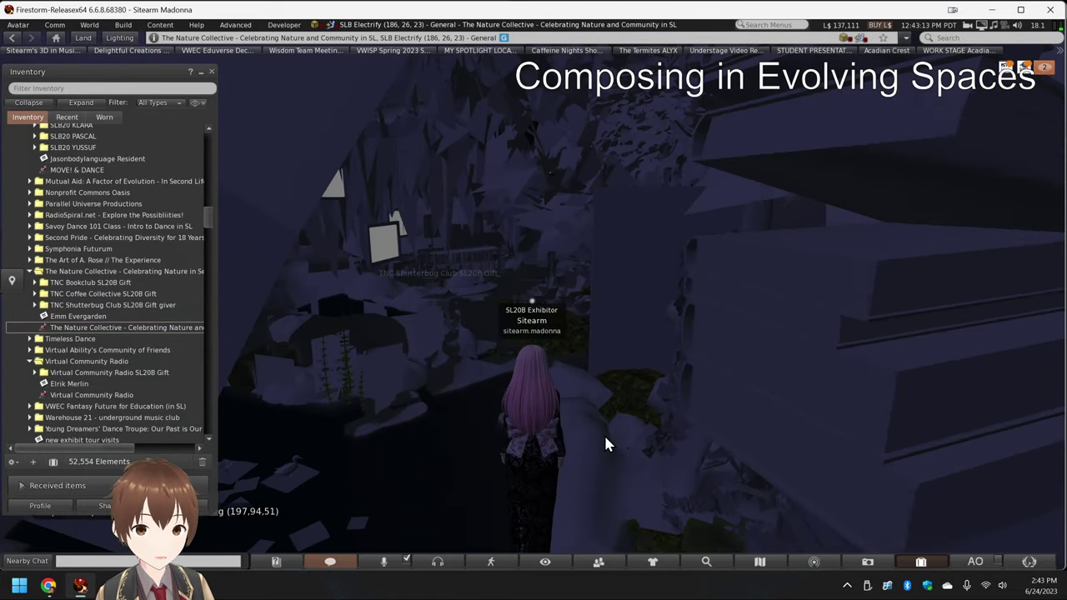
key(Up)
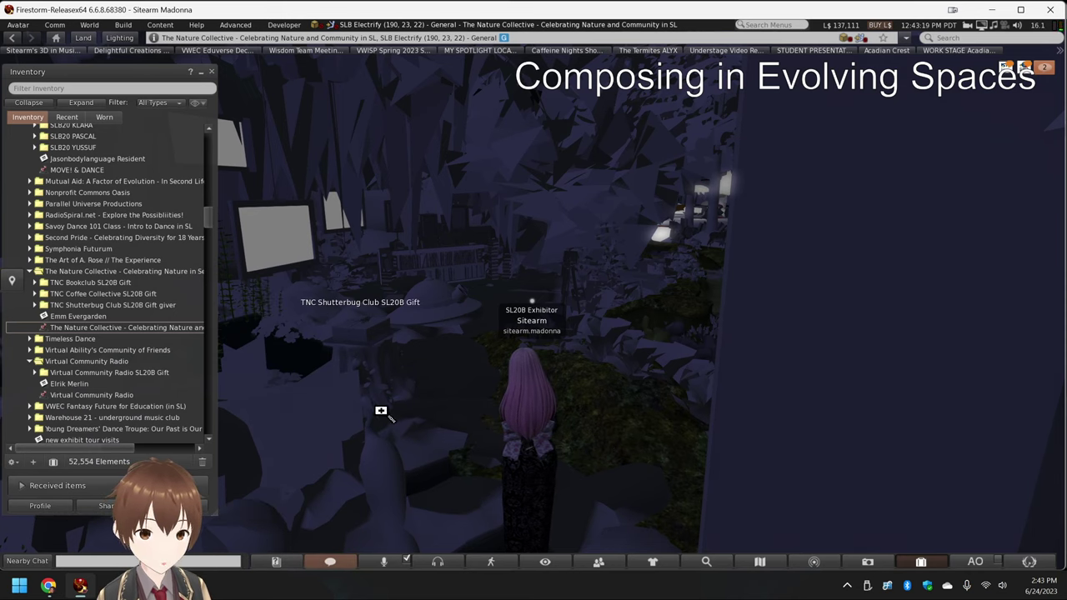
- Inspect the TNC Shutterbug Club gift with the free camera, return to the avatar, and walk it on past the hanging picture frames
drag(362, 366, 547, 310)
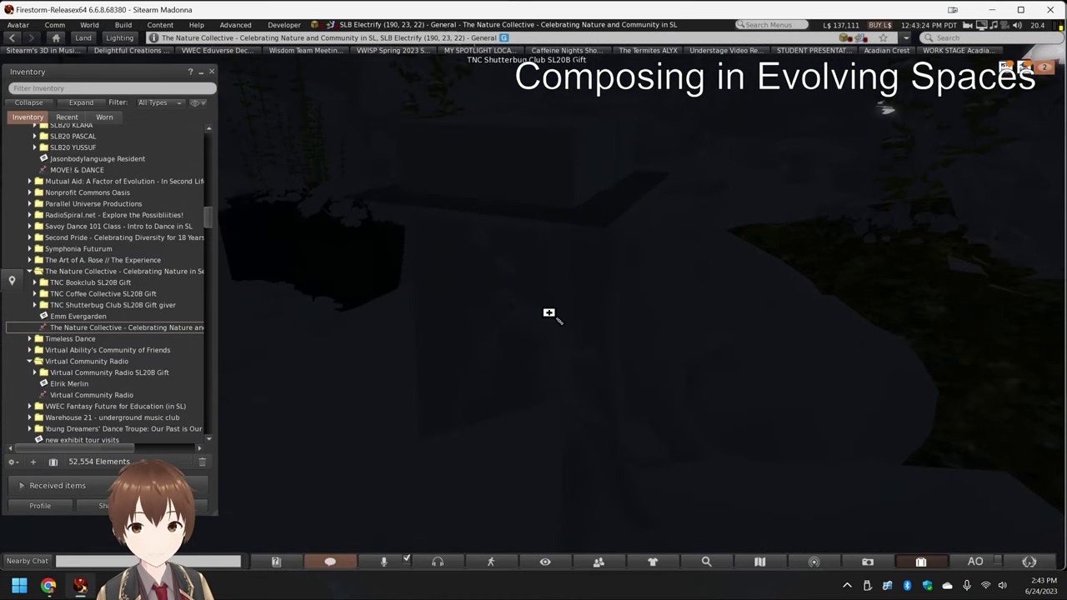
key(Up)
key(Left)
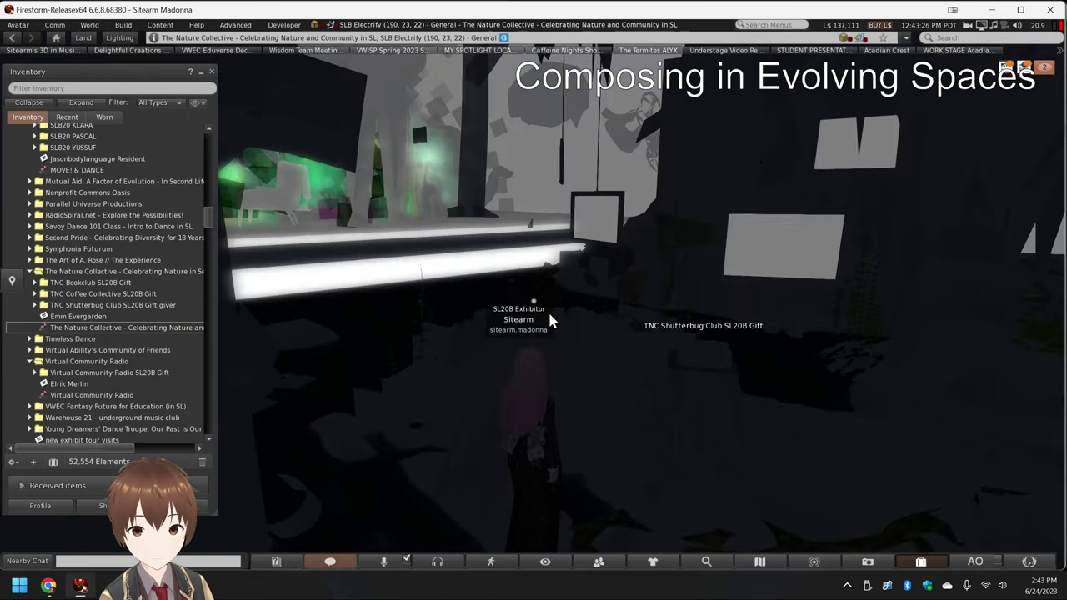
key(Down)
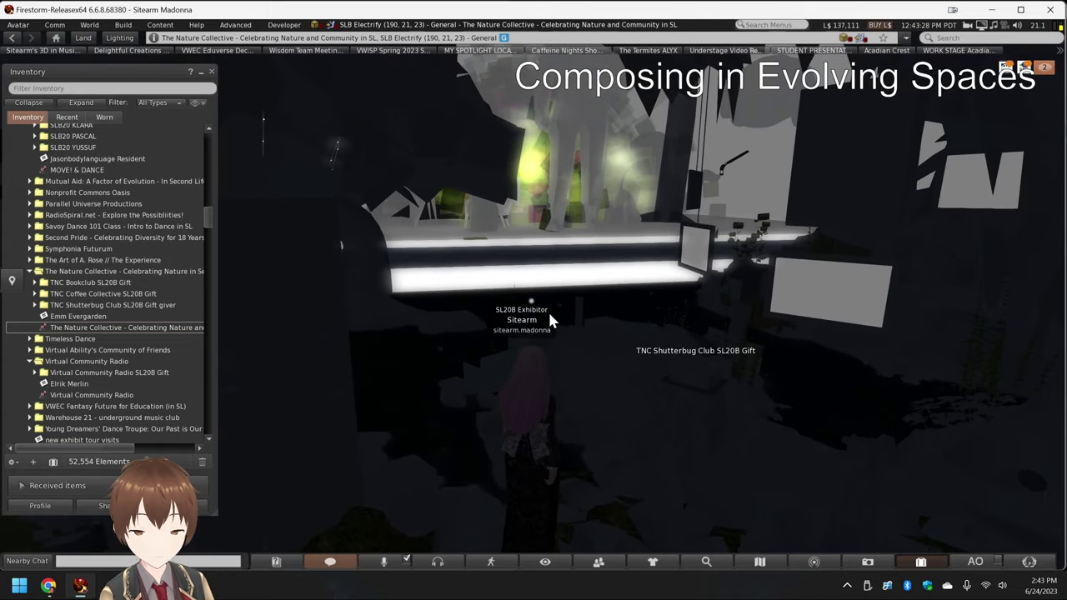
key(Right)
key(Up)
key(Right)
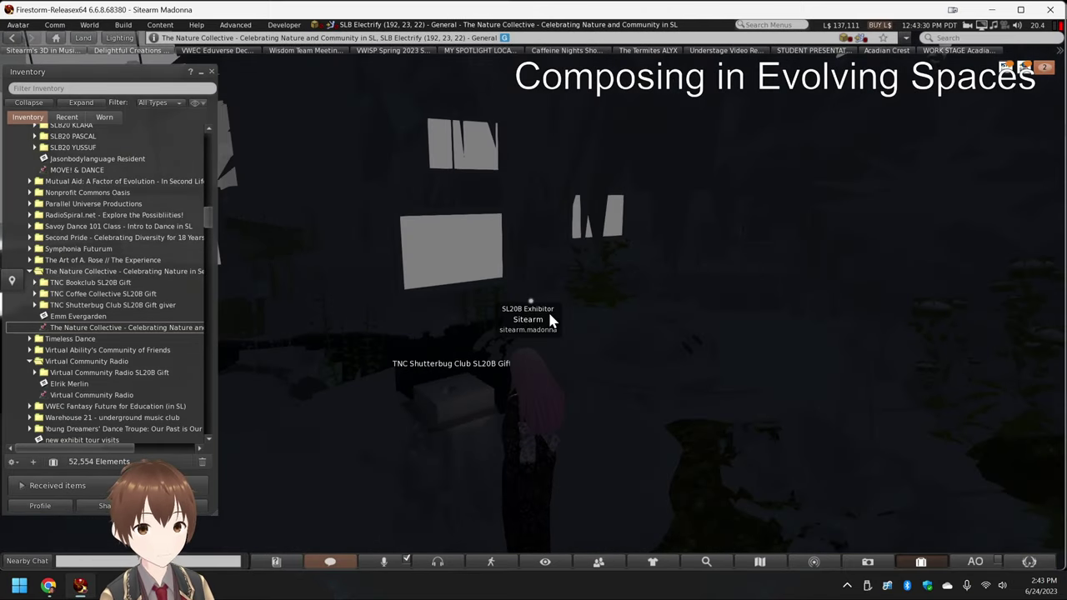
key(Up)
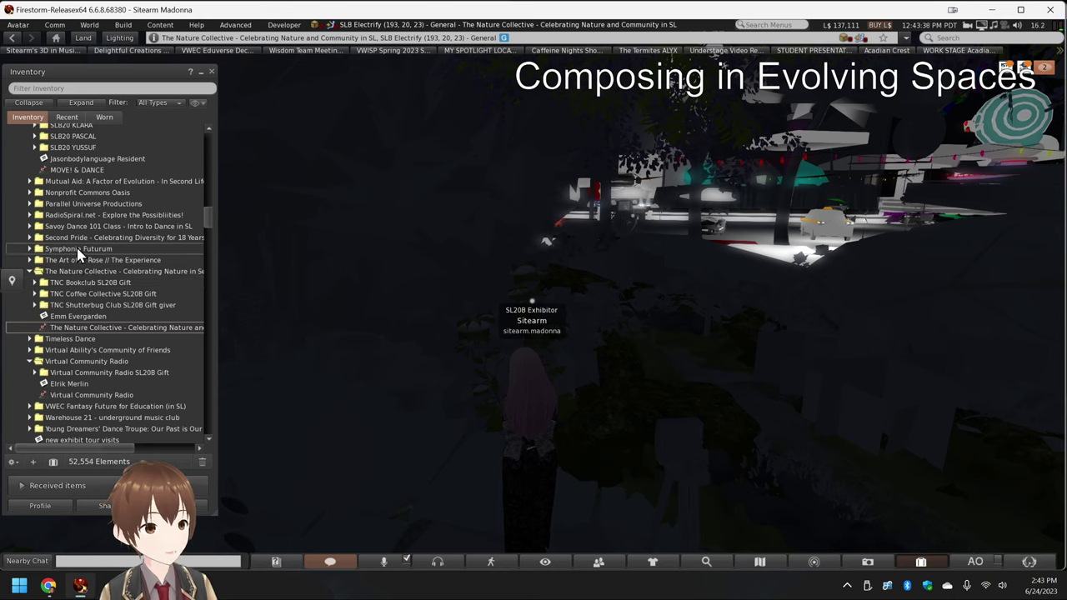
- Teleport to Symphonia Futurum by KAVA Art Studio using the landmark in its inventory folder, and close the opened notecard
click(29, 249)
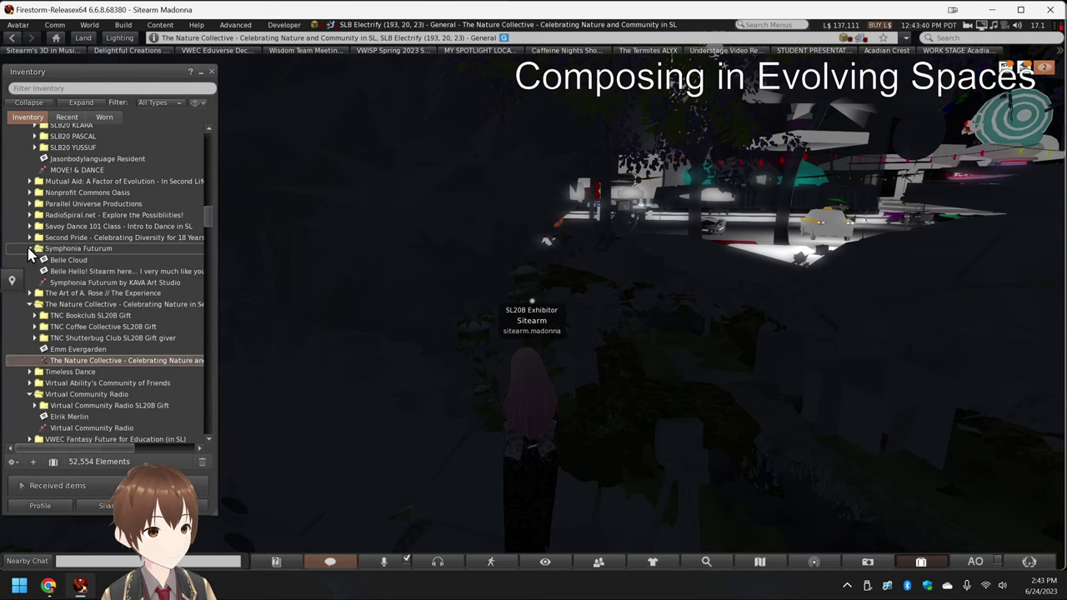
double_click(65, 275)
double_click(64, 284)
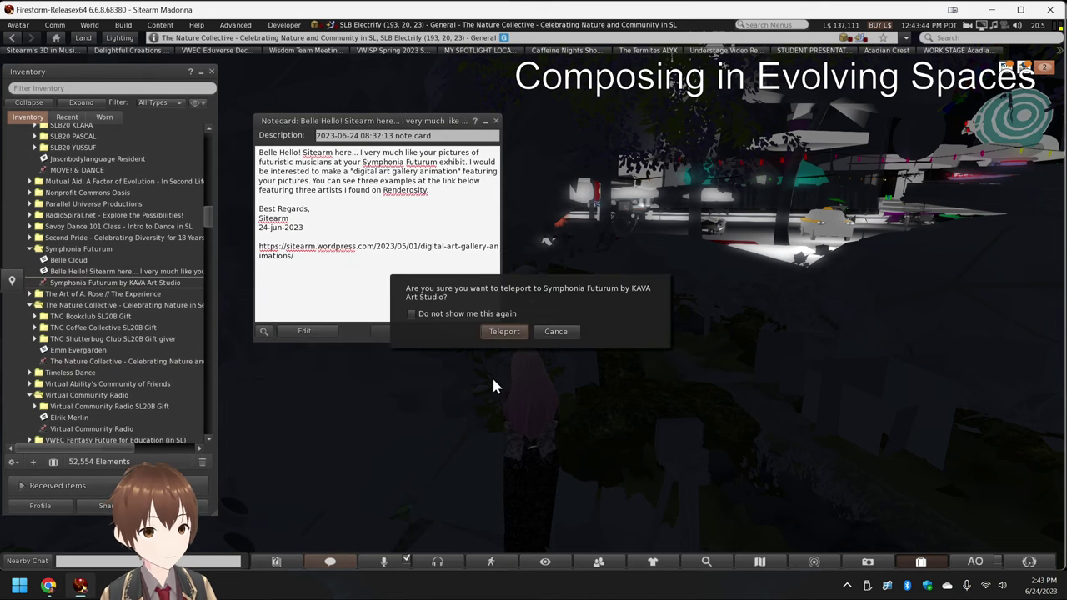
click(505, 331)
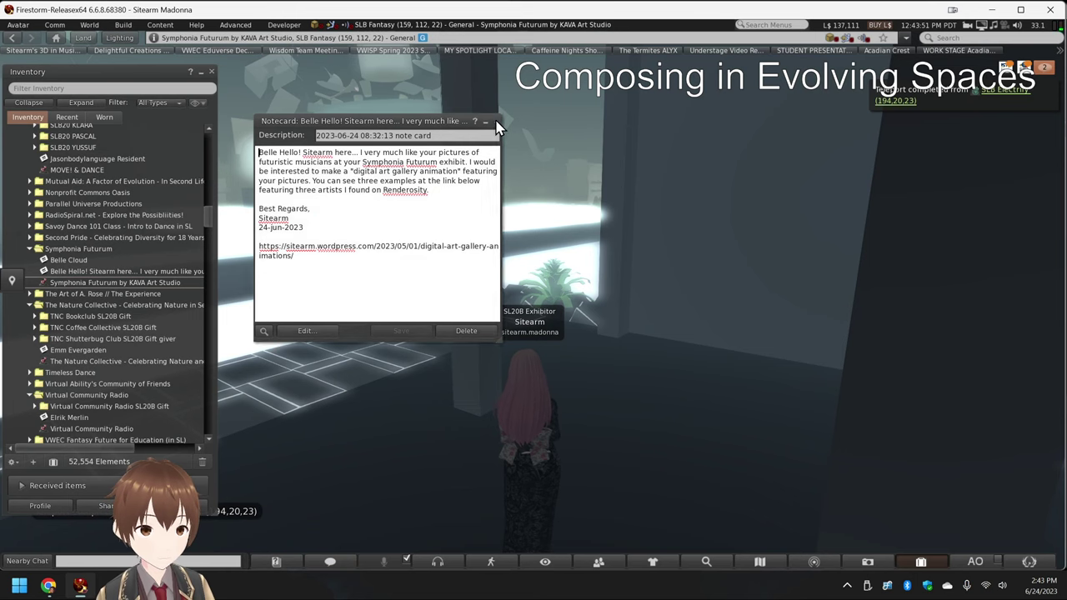
click(496, 123)
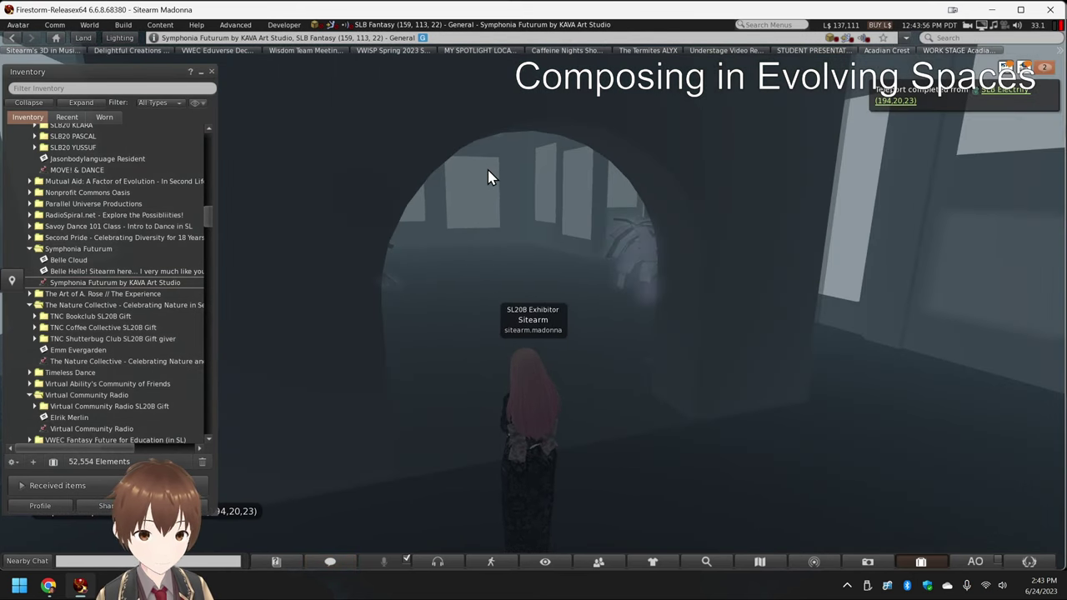
- Walk the avatar through the arched doorway and across the gallery hall up to the picture panels on the far wall
key(Up)
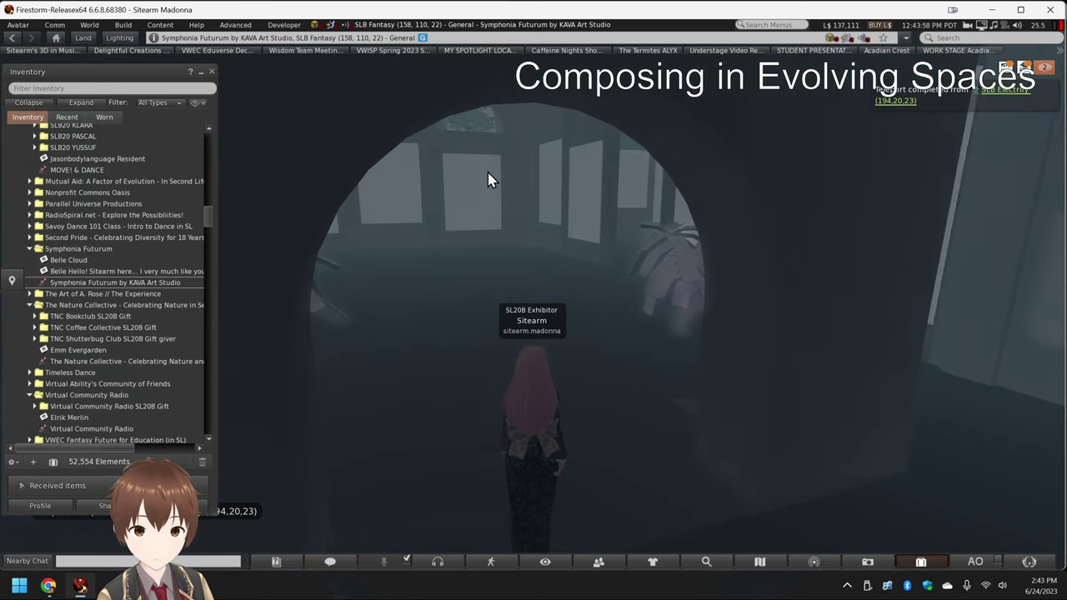
key(Up)
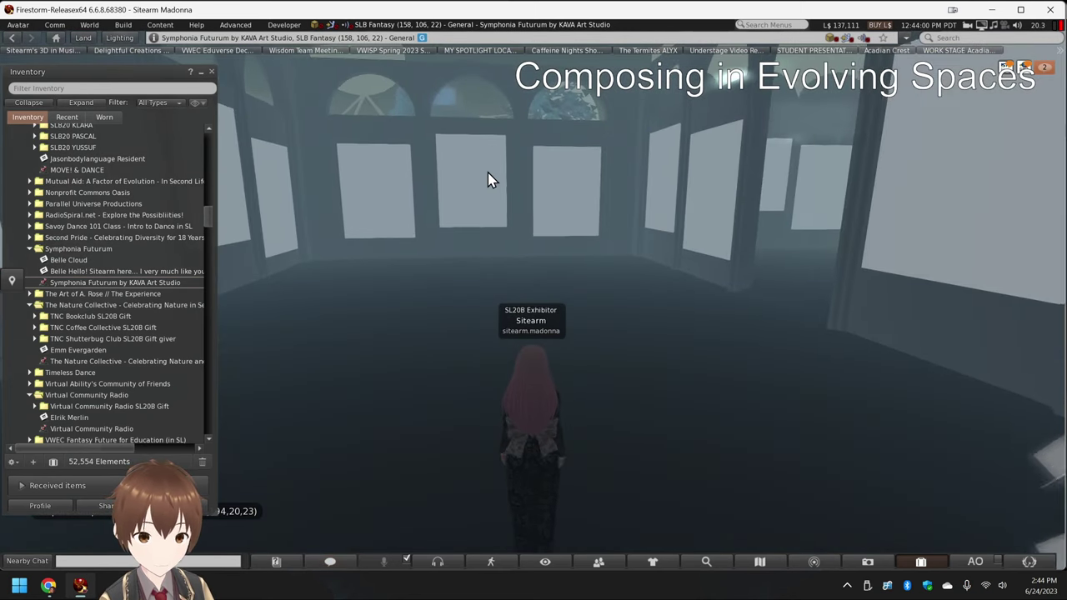
key(Up)
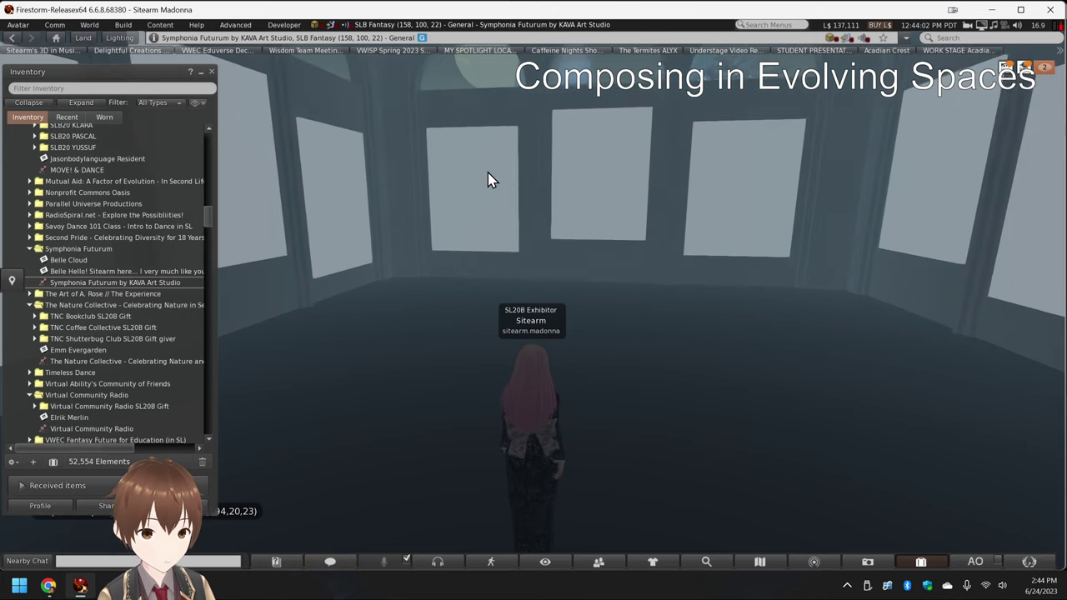
key(Up)
key(Left)
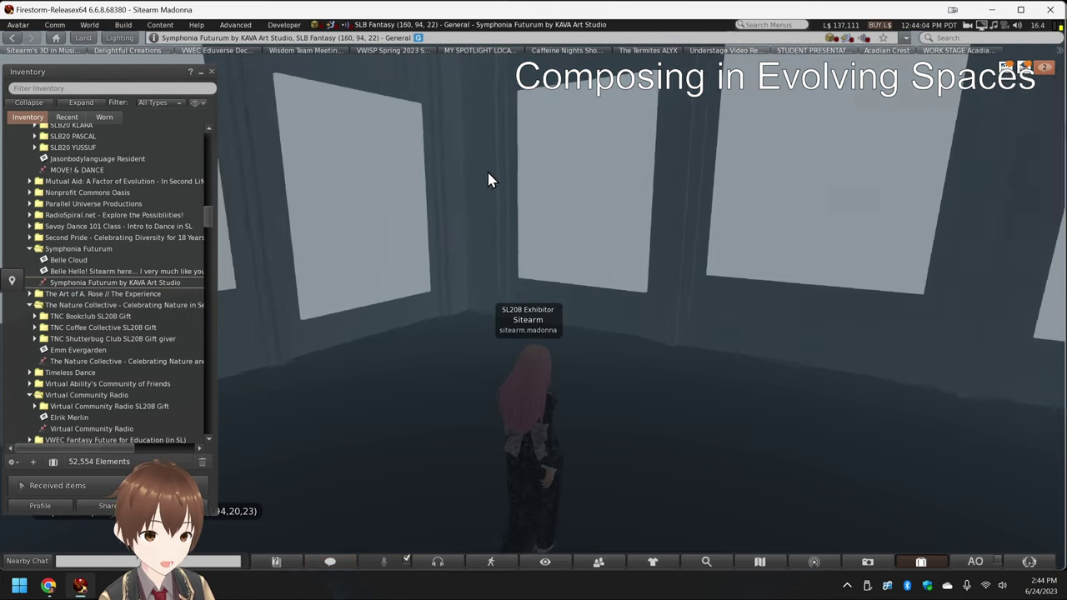
- Inspect the gallery with the free camera, including an overhead look at the roofless building and its surroundings, and return to the avatar
drag(448, 207, 560, 313)
drag(637, 335, 576, 307)
drag(677, 305, 567, 305)
key(Escape)
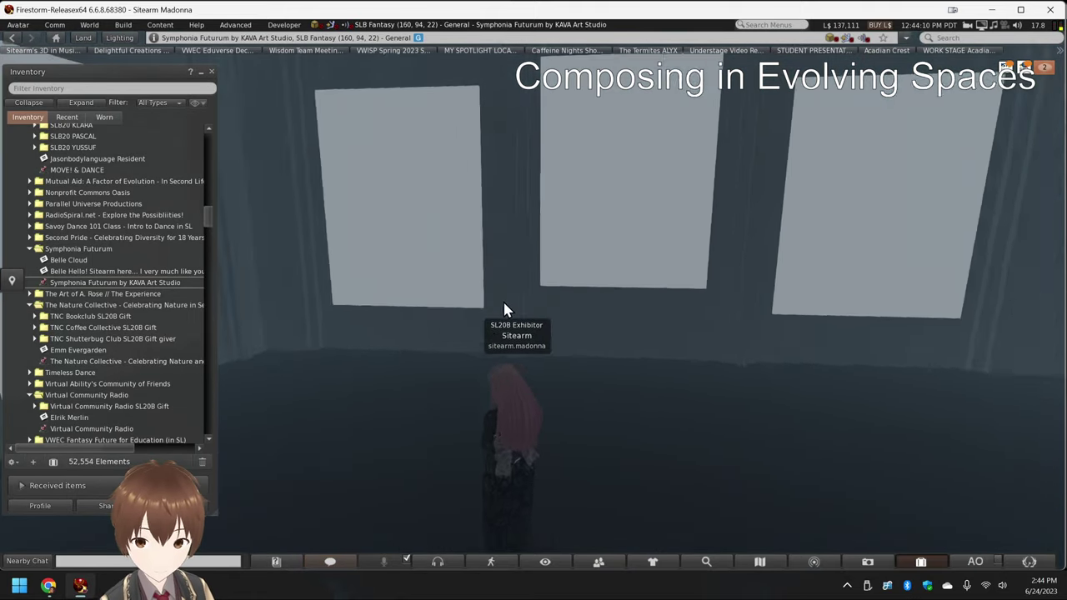
drag(493, 293, 442, 396)
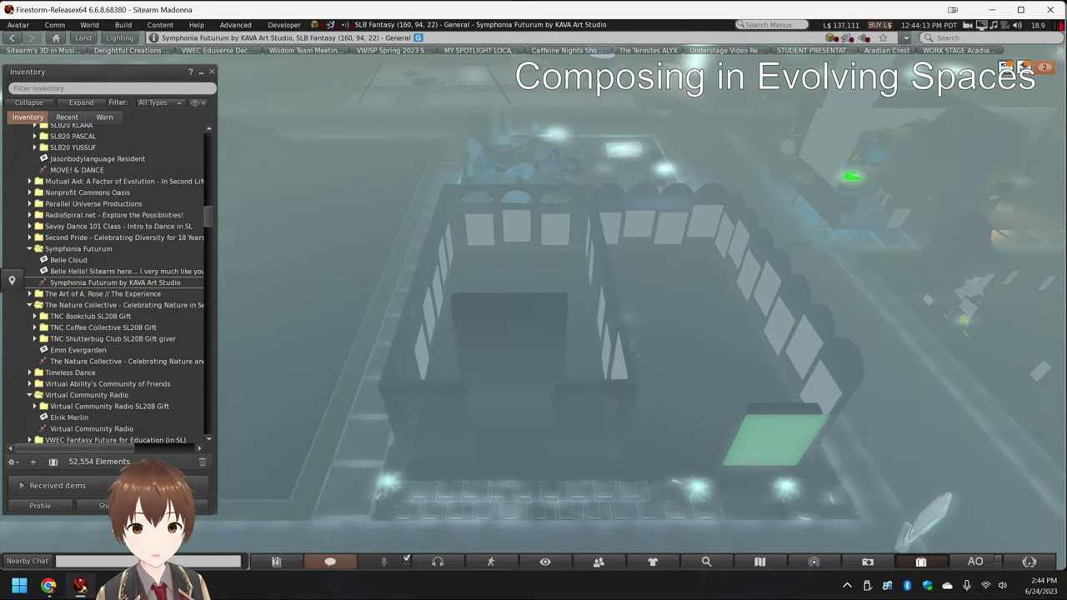
drag(631, 315, 535, 305)
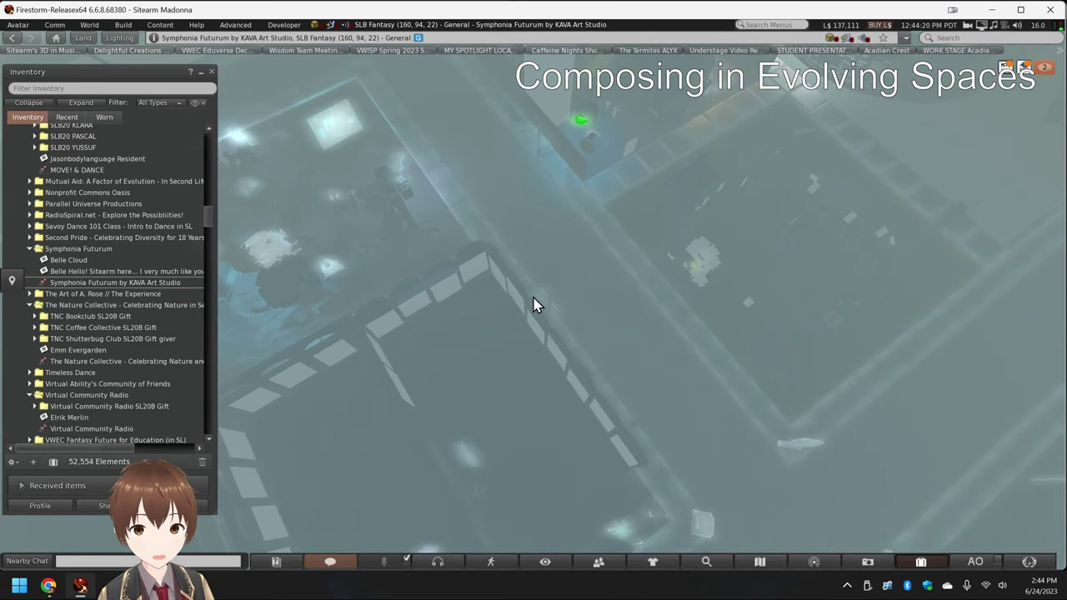
key(Escape)
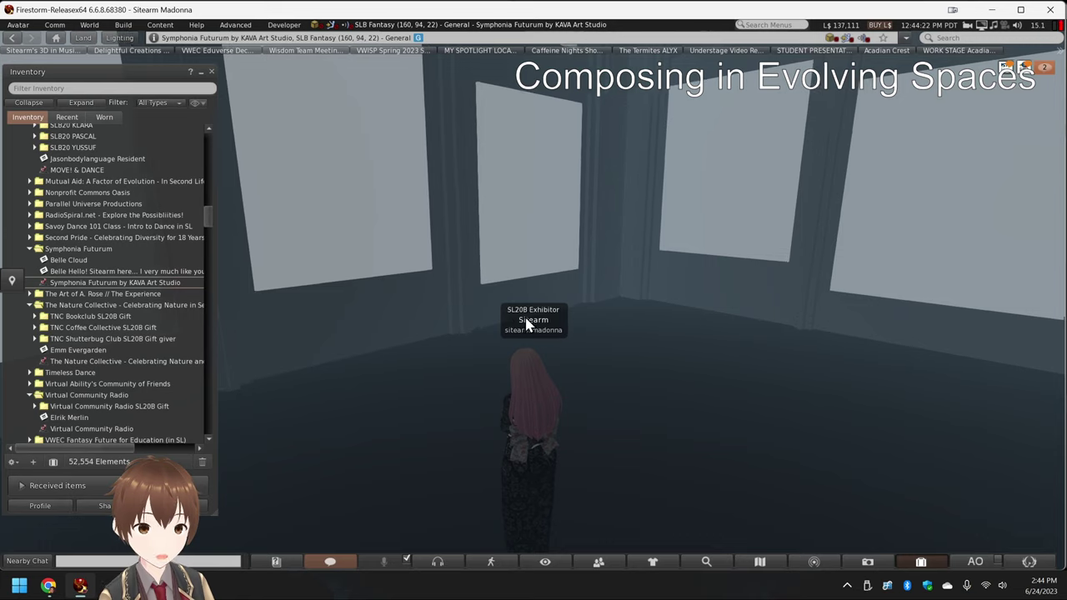
- Walk the avatar through the opening into the adjoining hall and turn it to face the flamingo light projections and the statue
key(Right)
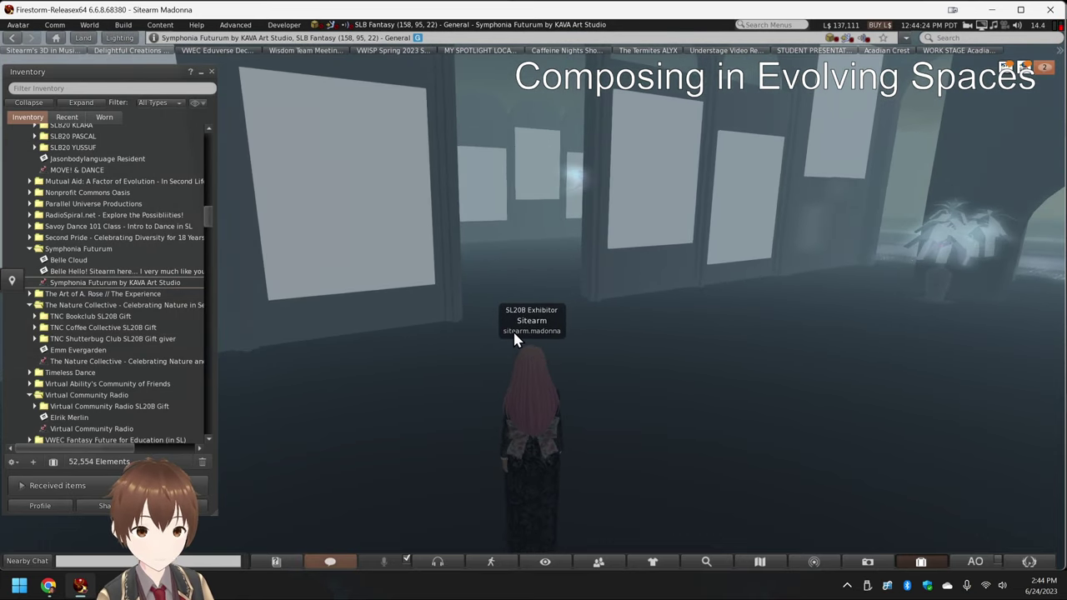
key(Left)
key(Up)
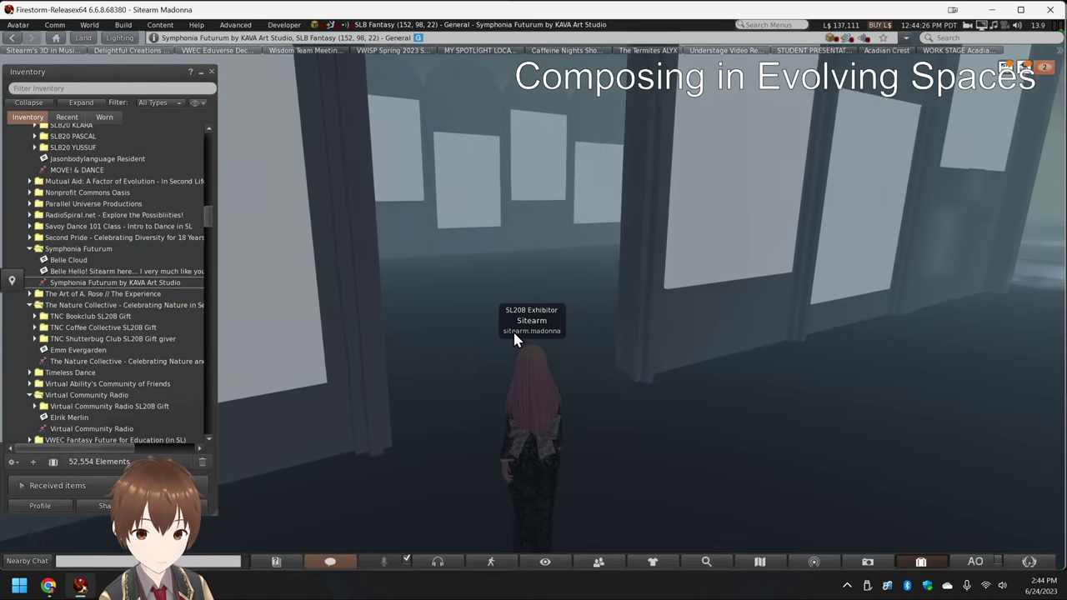
key(Up)
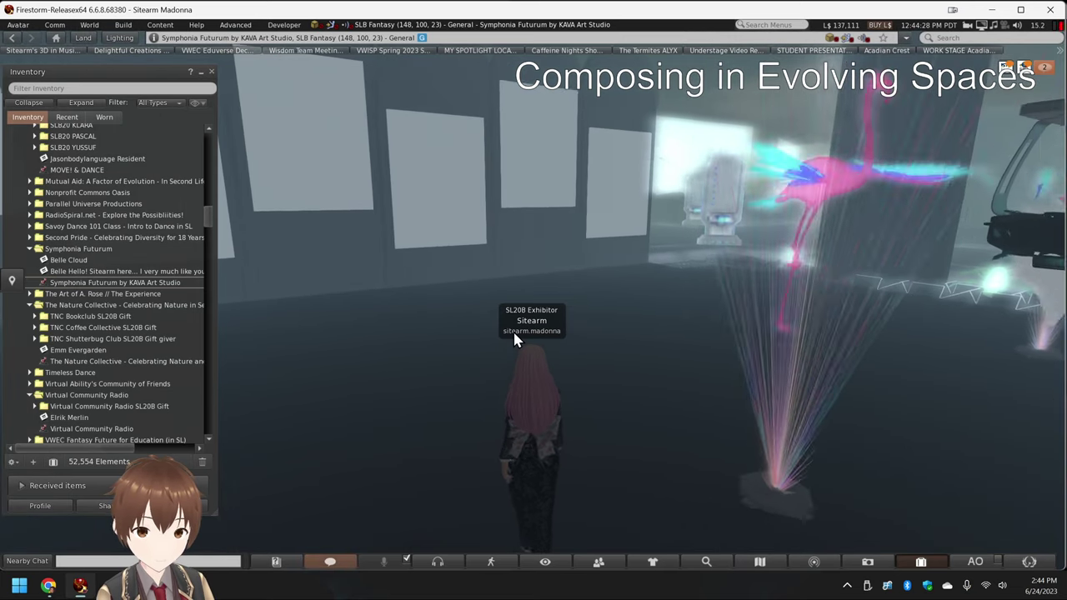
key(Right)
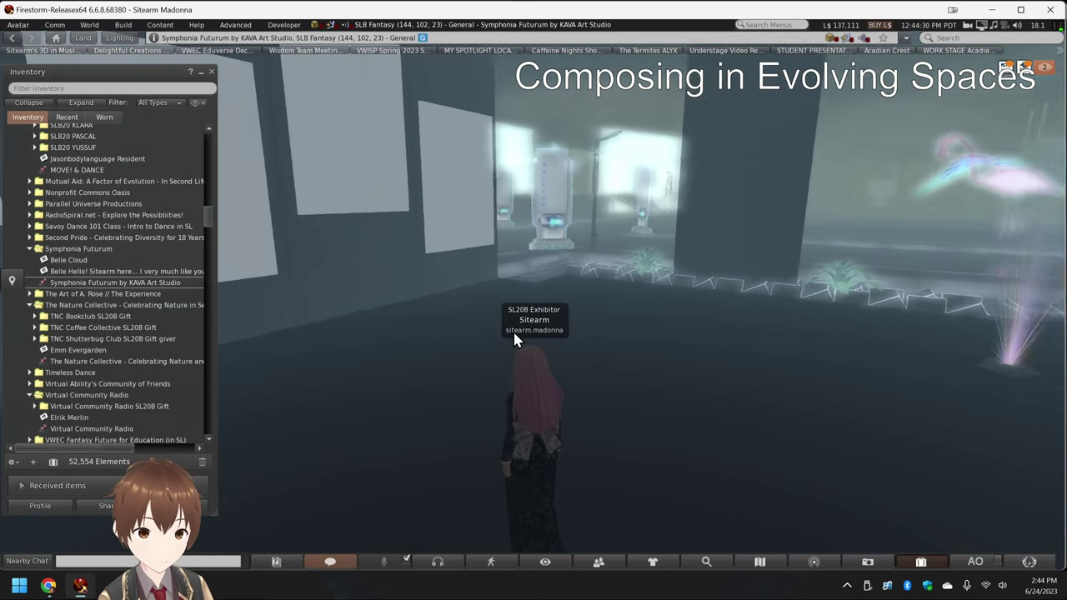
key(Up)
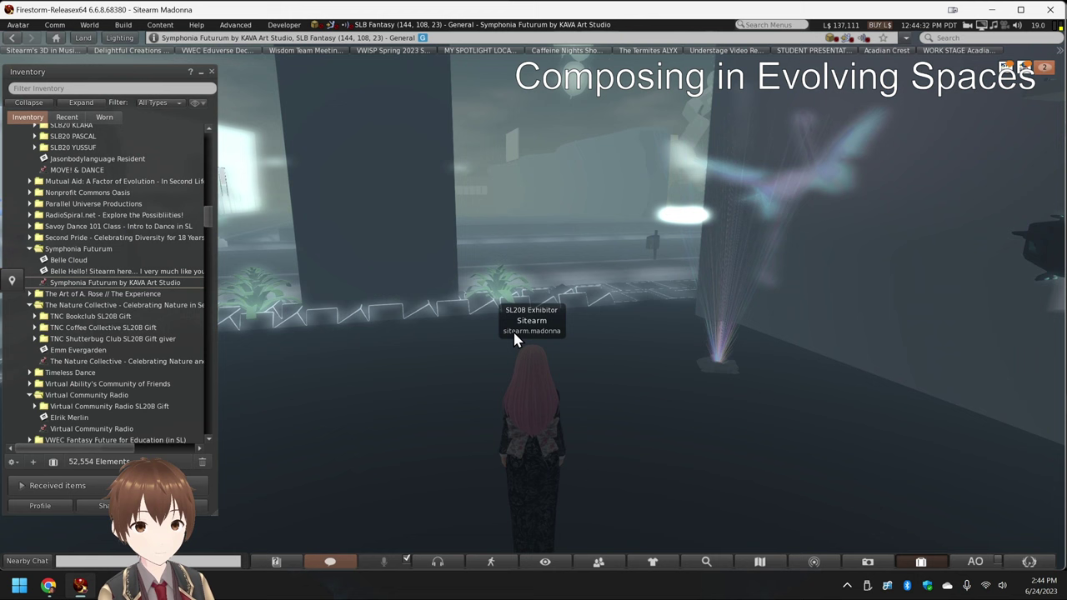
key(Right)
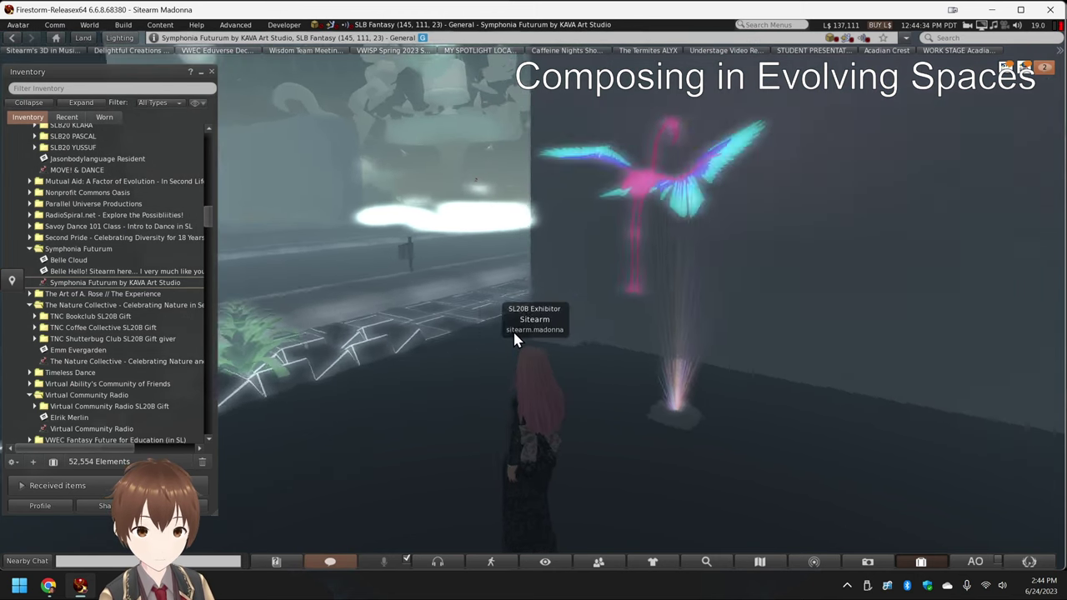
key(Right)
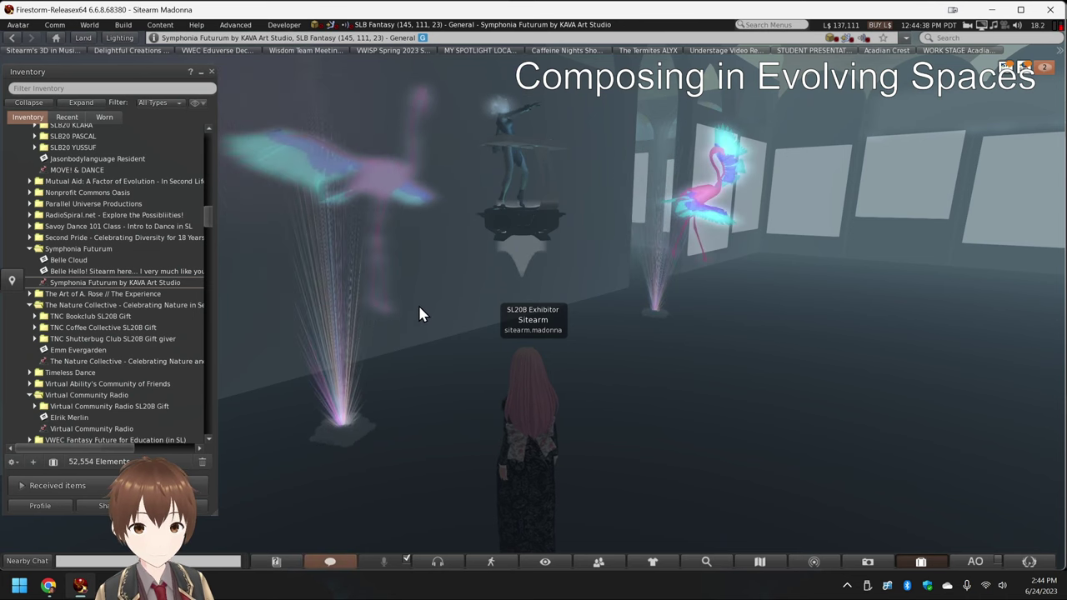
- Inspect the flamingo light projection, the nearby wall pictures and the floating statue's base with the free camera
alt+click(372, 260)
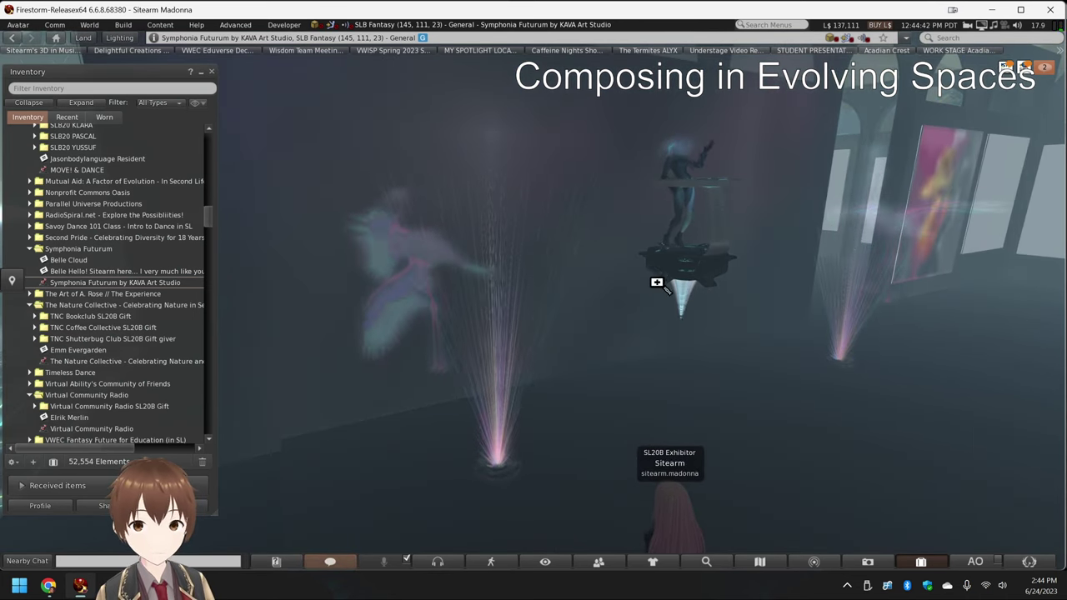
mouse_move(657, 281)
mouse_down()
mouse_move(657, 296)
mouse_move(533, 301)
mouse_move(534, 238)
mouse_move(467, 234)
mouse_move(317, 357)
mouse_up()
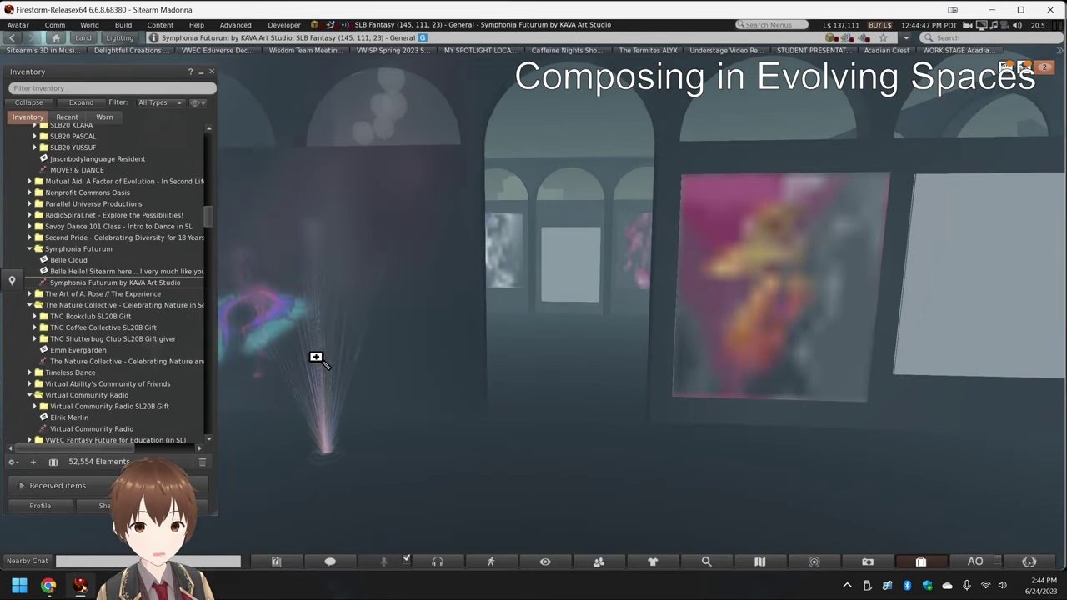
drag(534, 300, 515, 275)
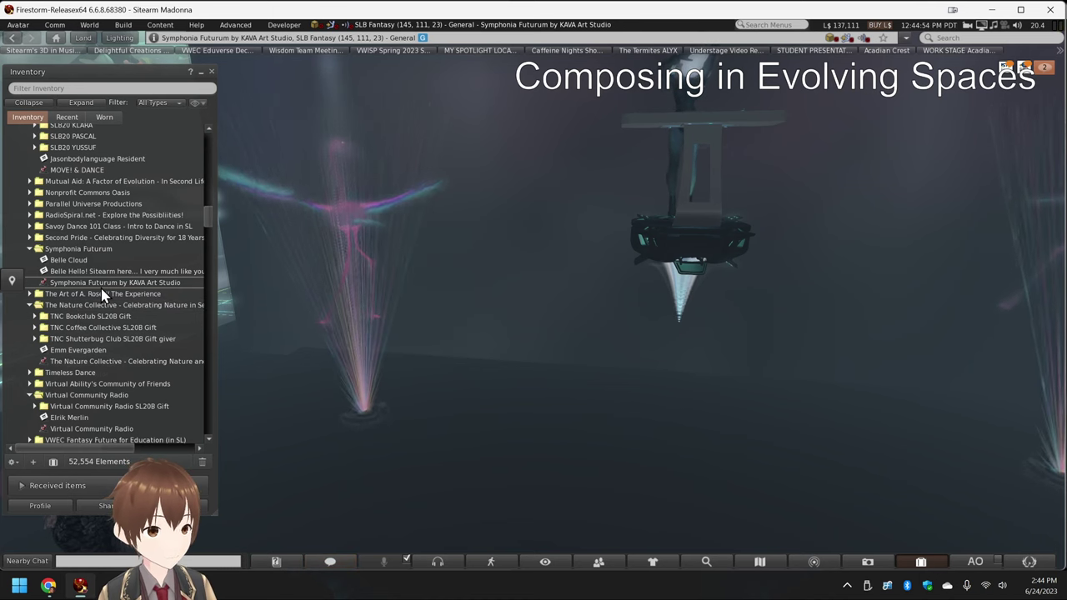
- Look through the exhibit folders in the inventory back up to EXHIBIT TOUR VISITS
scroll(108, 288, up, 7)
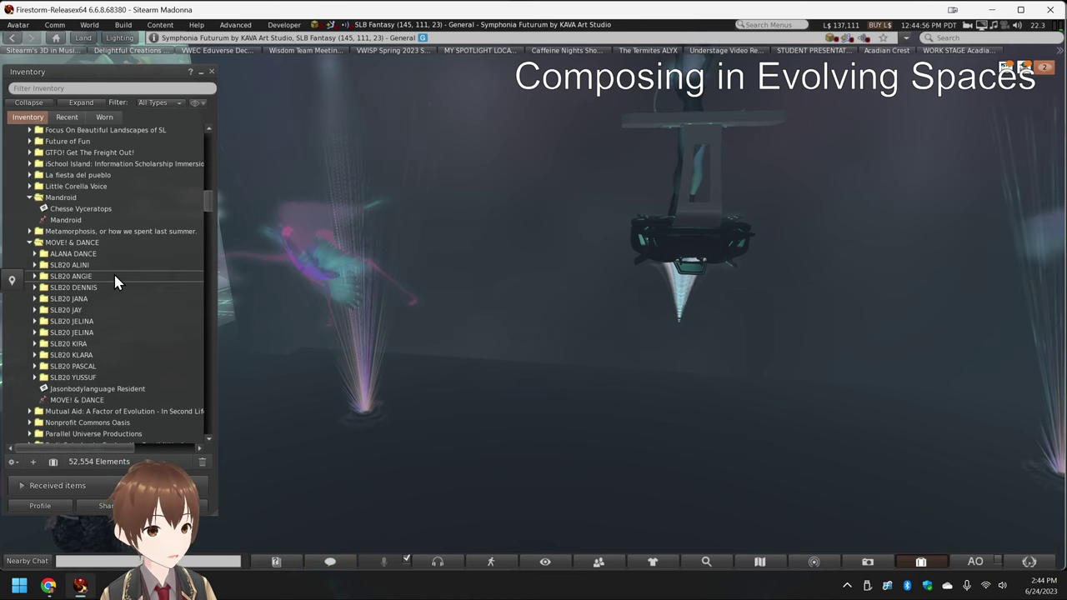
scroll(114, 280, up, 9)
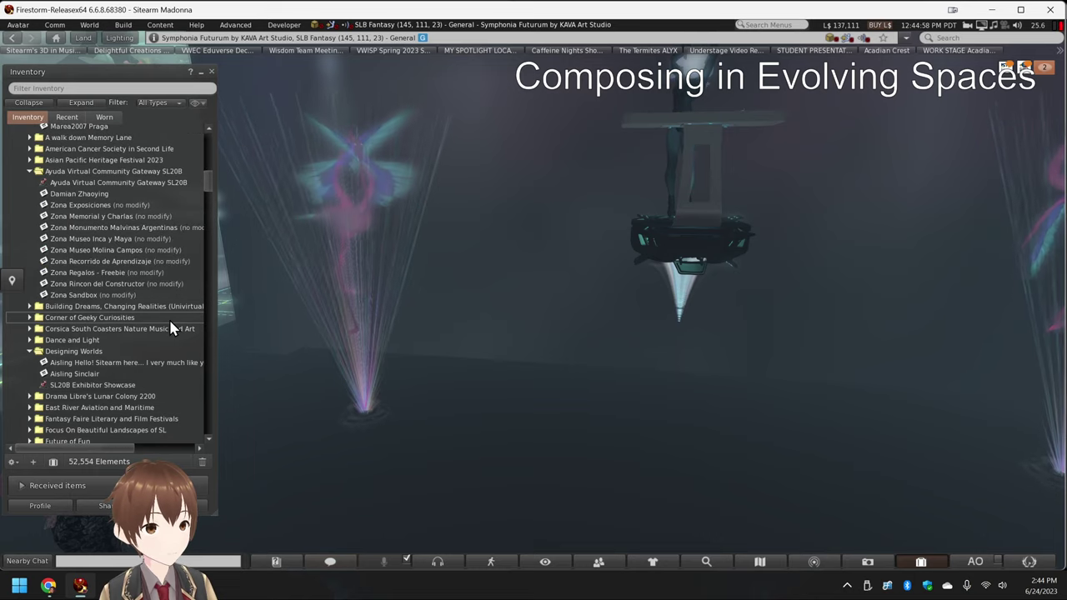
scroll(171, 329, up, 2)
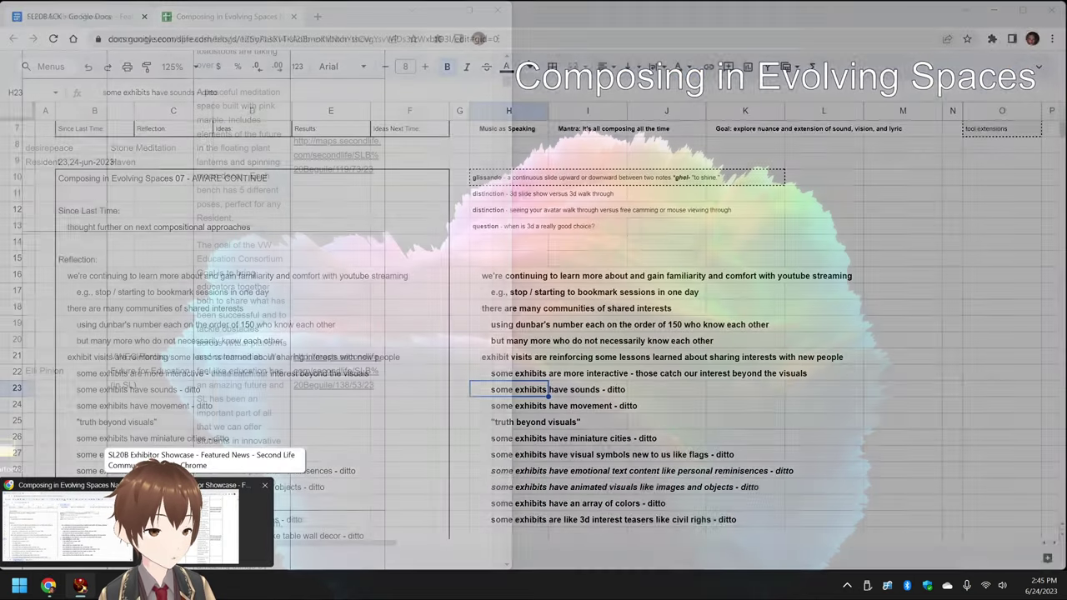
- Switch to the SL20B Exhibitor Showcase page in Chrome, maximize the window, and search the page for "rose"
click(184, 525)
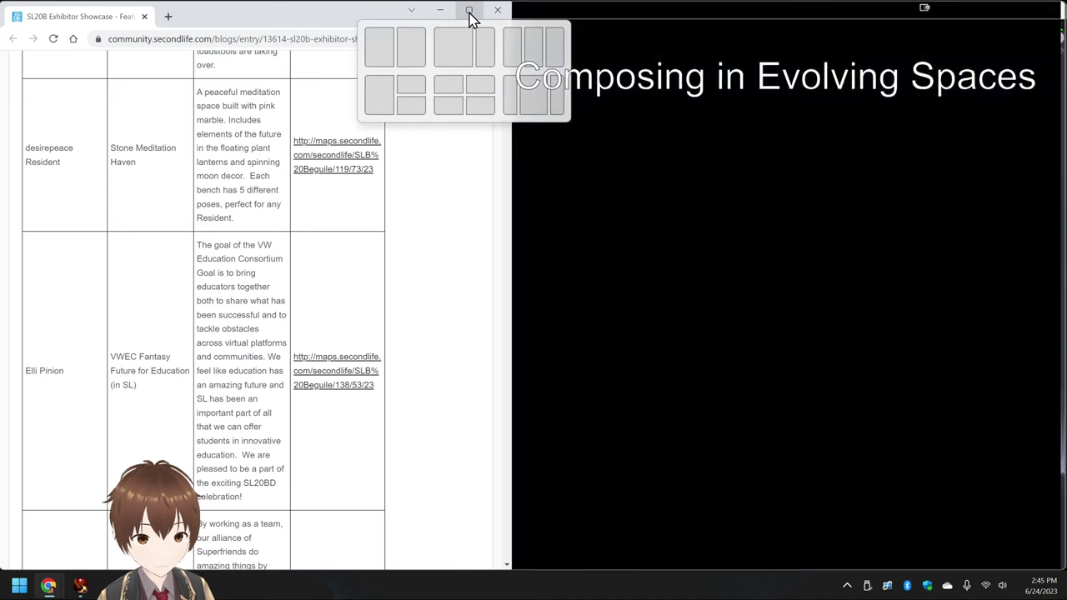
click(468, 10)
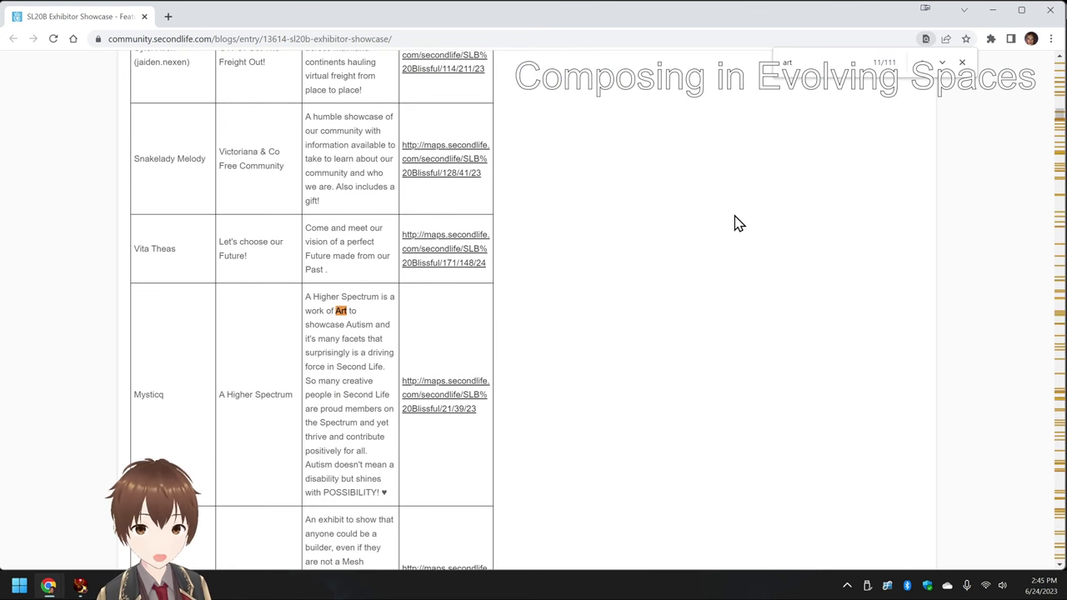
scroll(734, 222, up, 15)
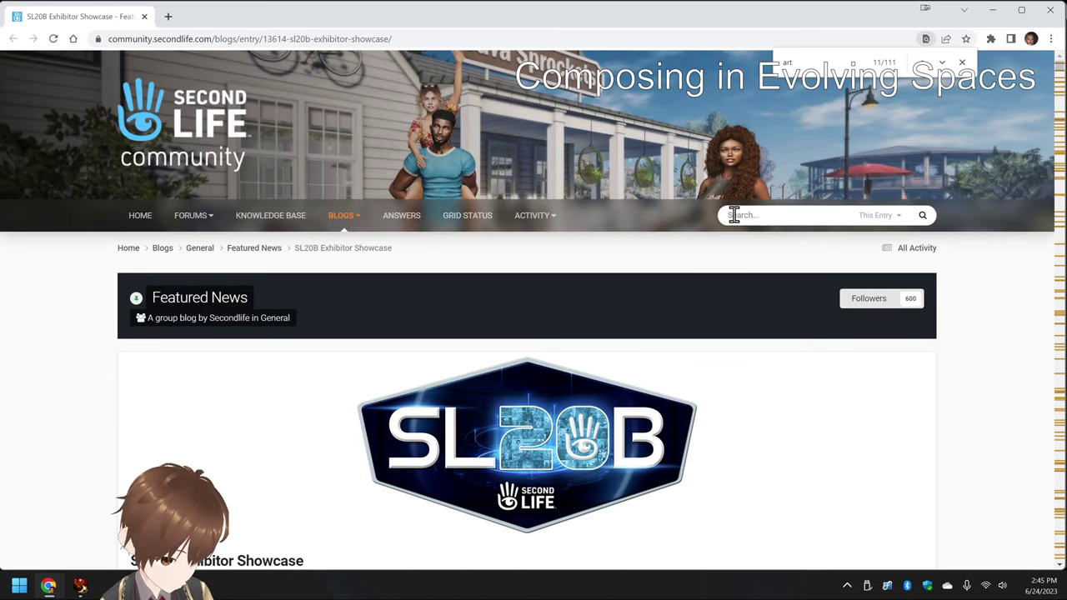
text(se)
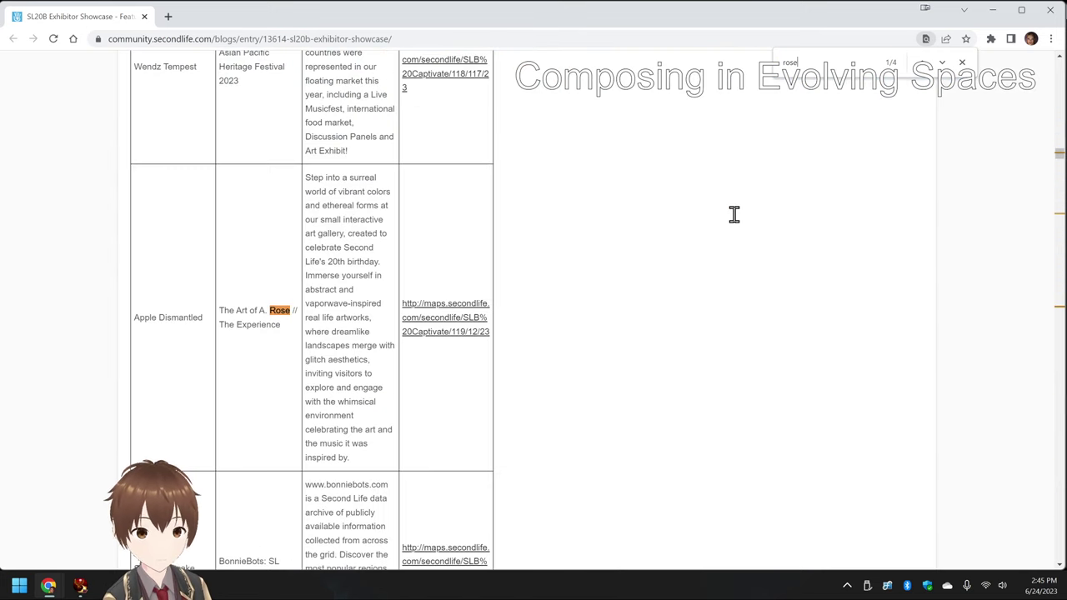
- Teleport to The Art of A. Rose // The Experience through its showcase map link, and close the Place Profile window
click(474, 326)
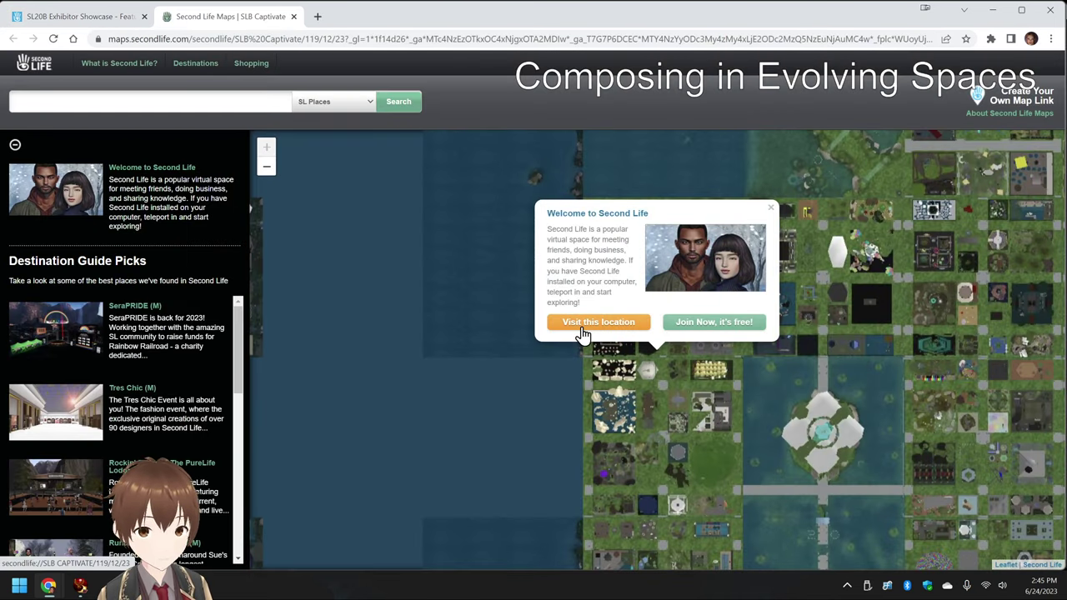
click(584, 334)
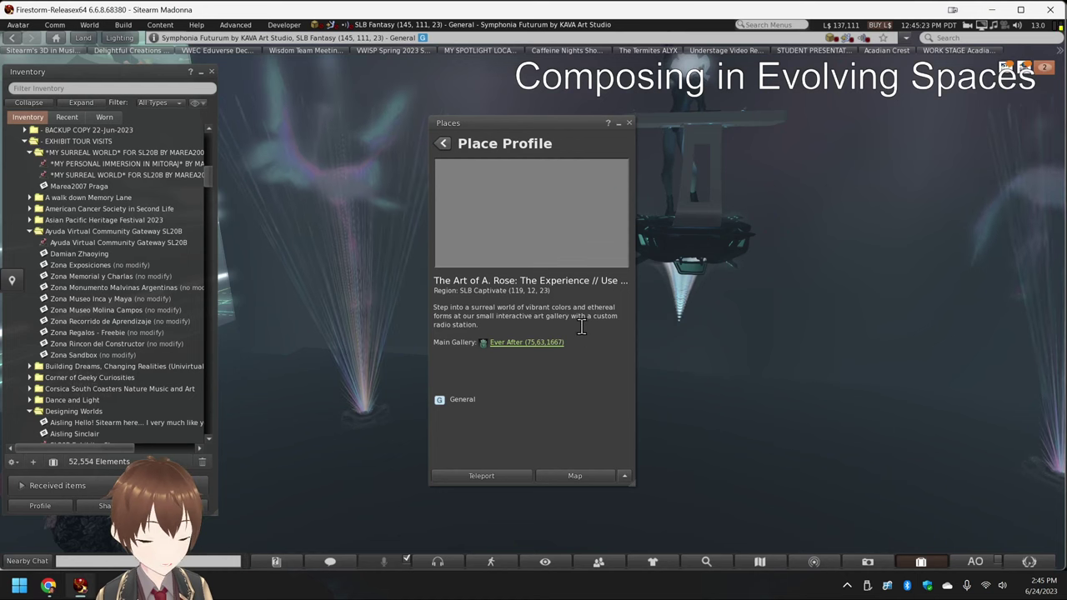
click(513, 480)
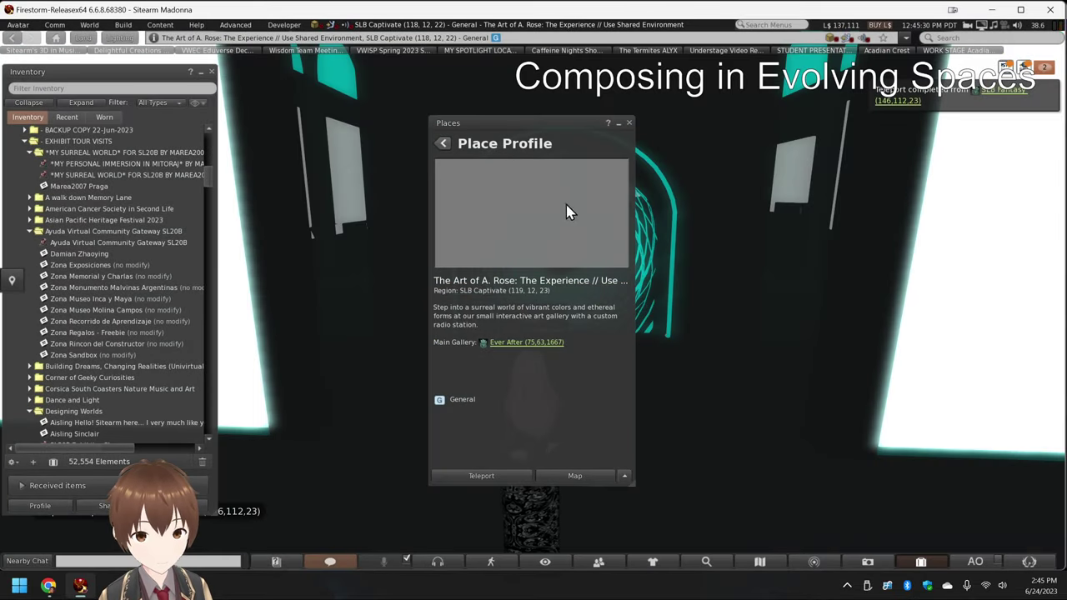
click(630, 123)
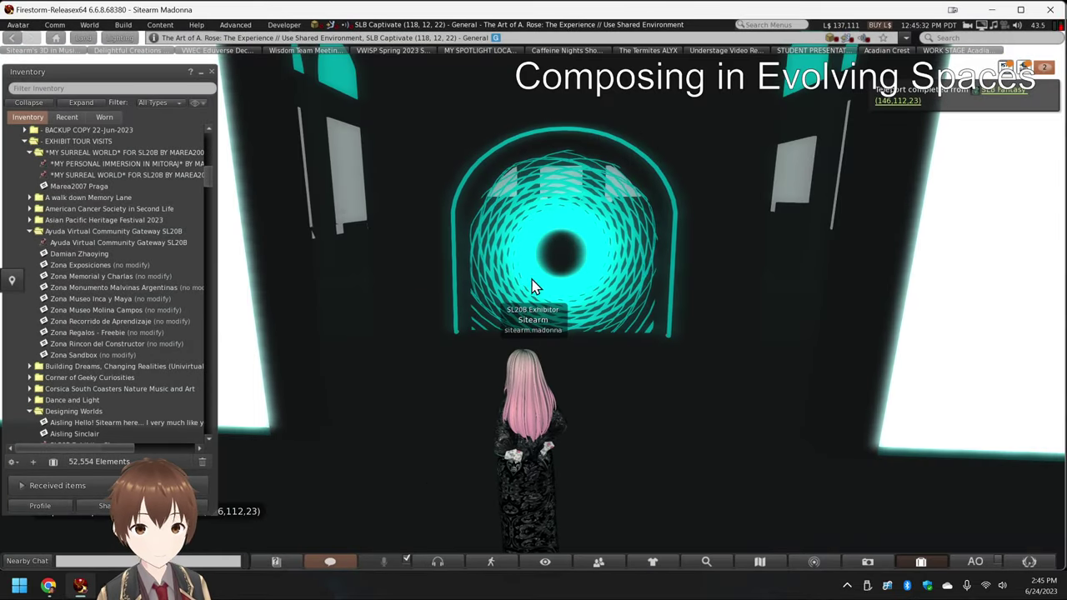
- Walk the avatar across the dark hall up to the glowing turquoise spiral inside the arch
key(Right)
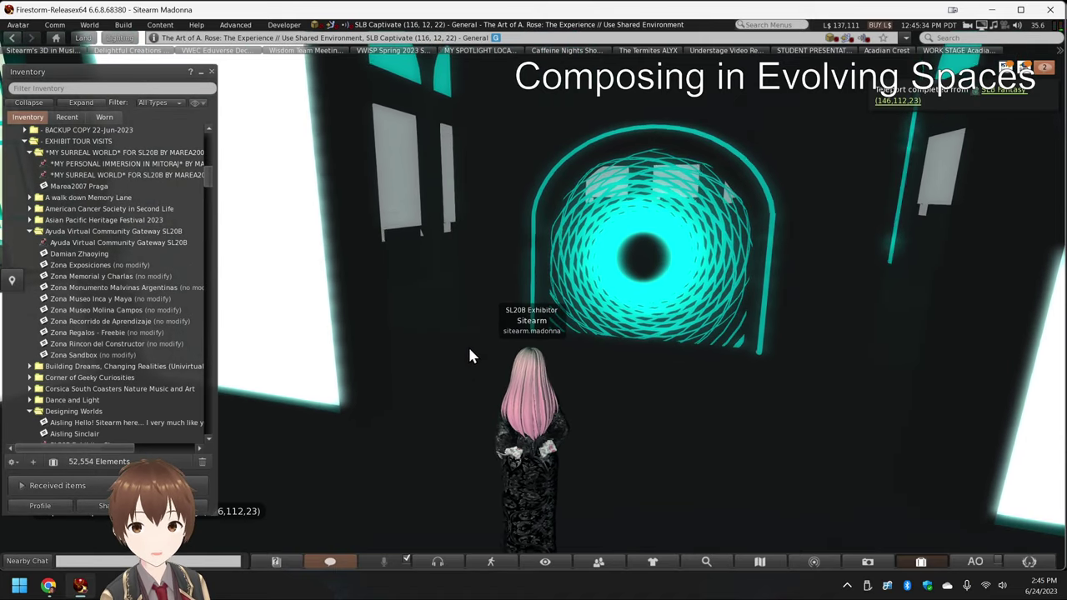
key(Up)
key(Right)
key(Up)
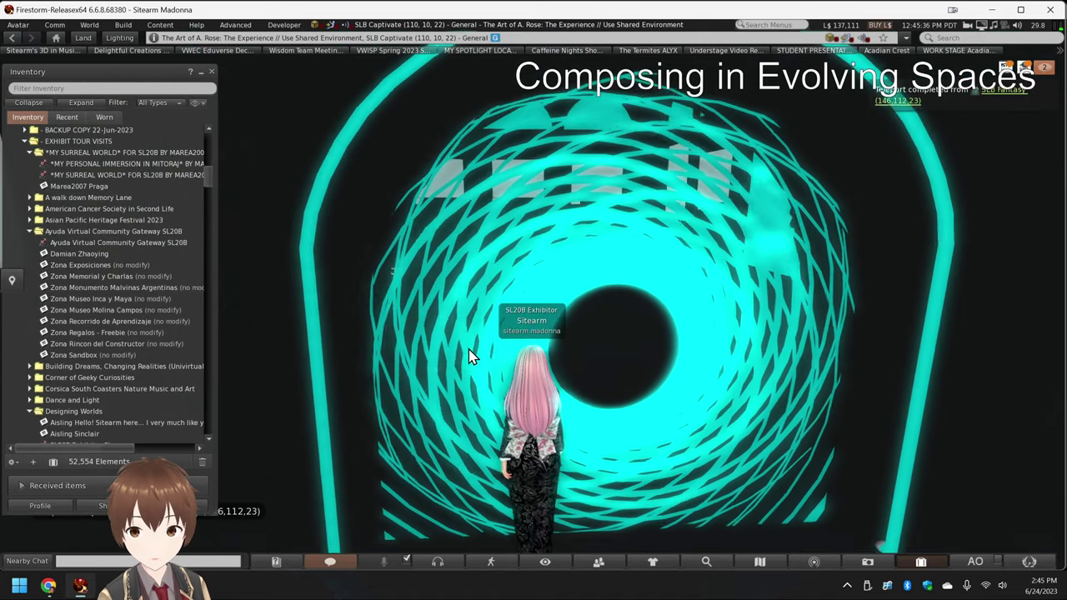
- Walk the avatar to the purple painting on the gallery wall and open its Listen on Spotify web page from the headphones
key(Left)
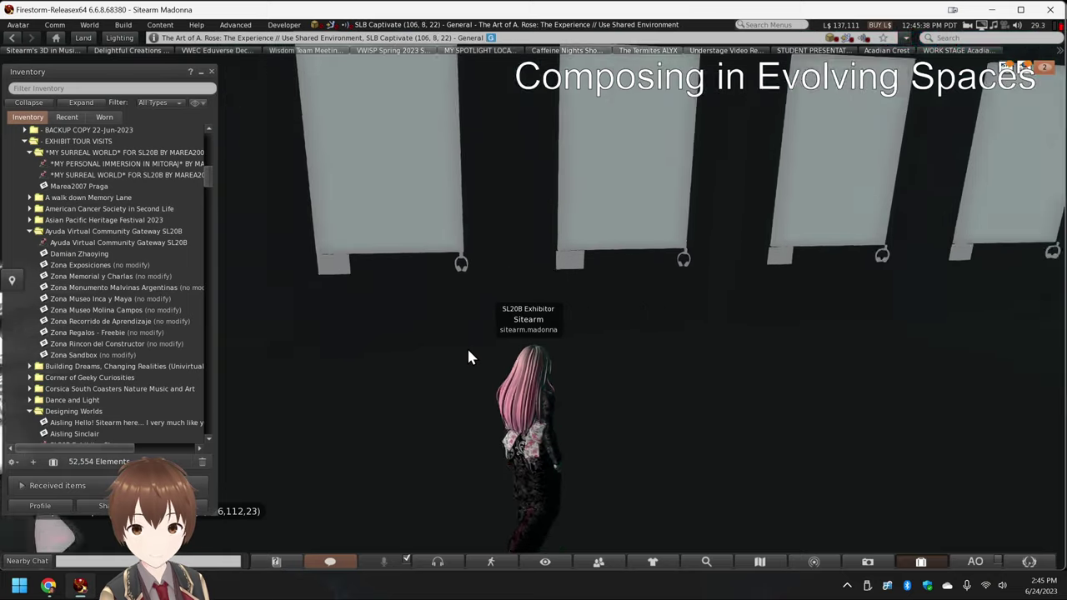
key(Up)
key(Up)
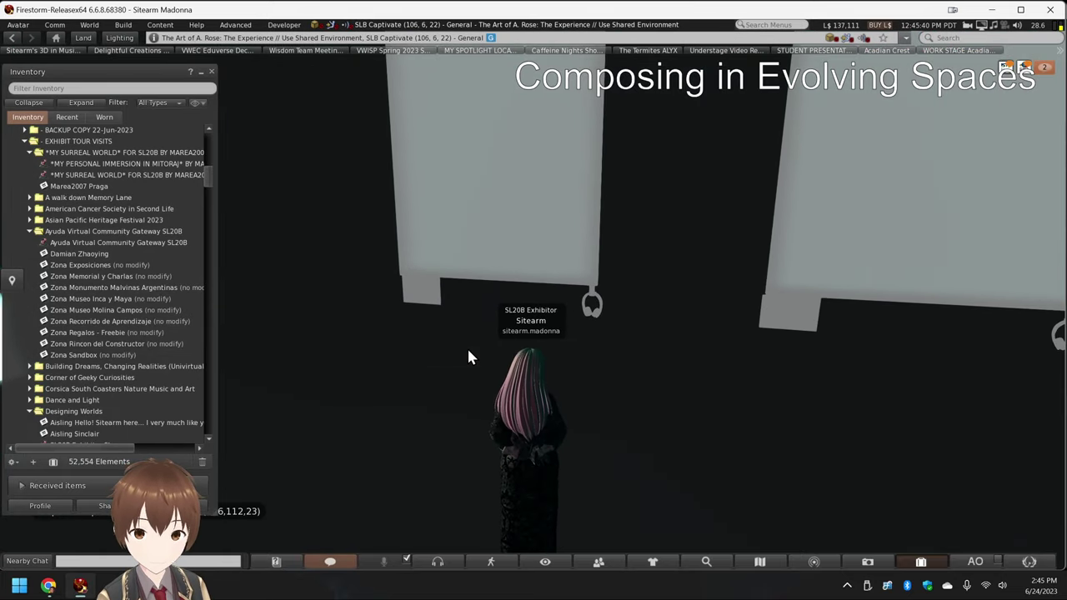
key(Up)
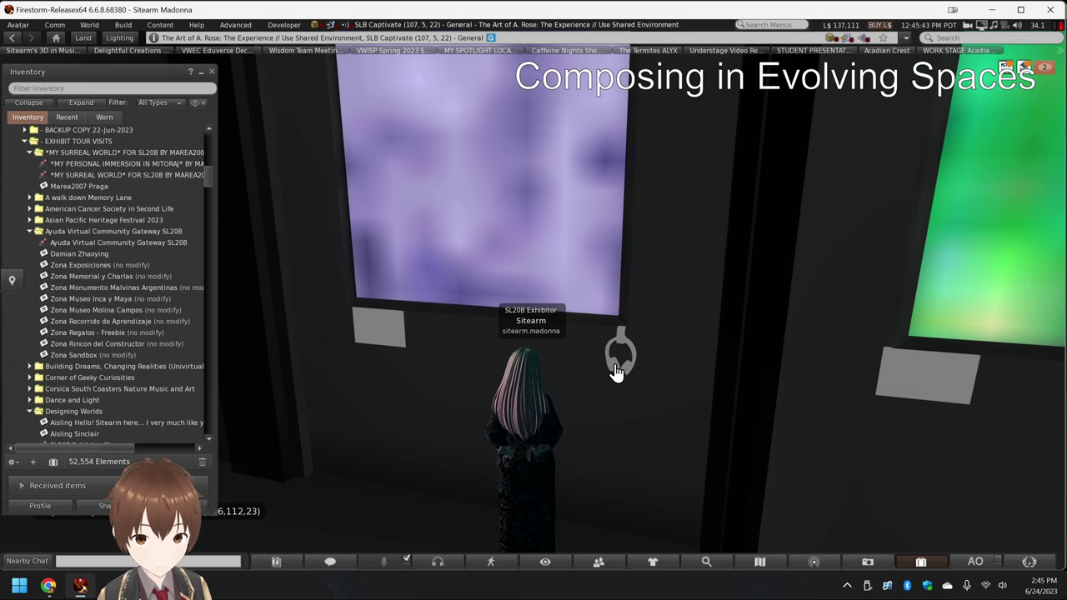
click(617, 358)
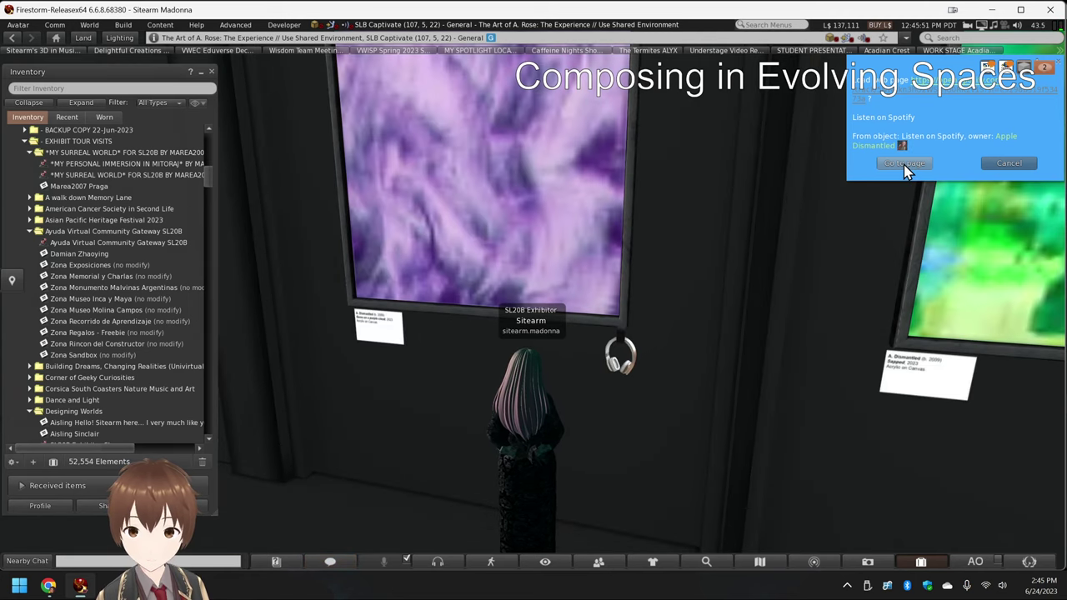
click(905, 164)
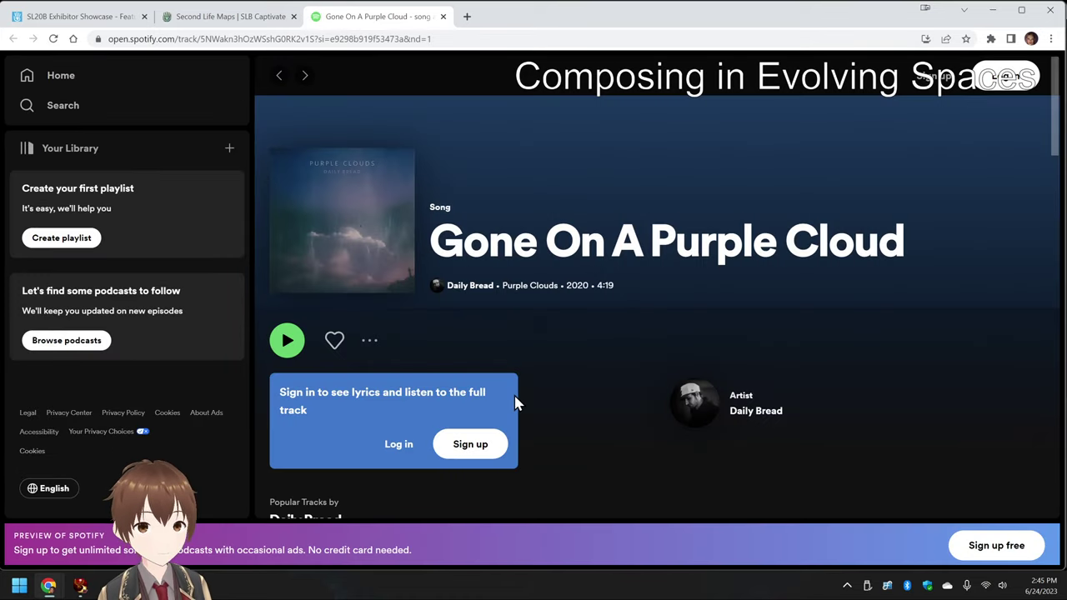
- Open Daily Bread's popular track Moreland Ave Blues and try to log in to Spotify with Google
scroll(515, 403, down, 1)
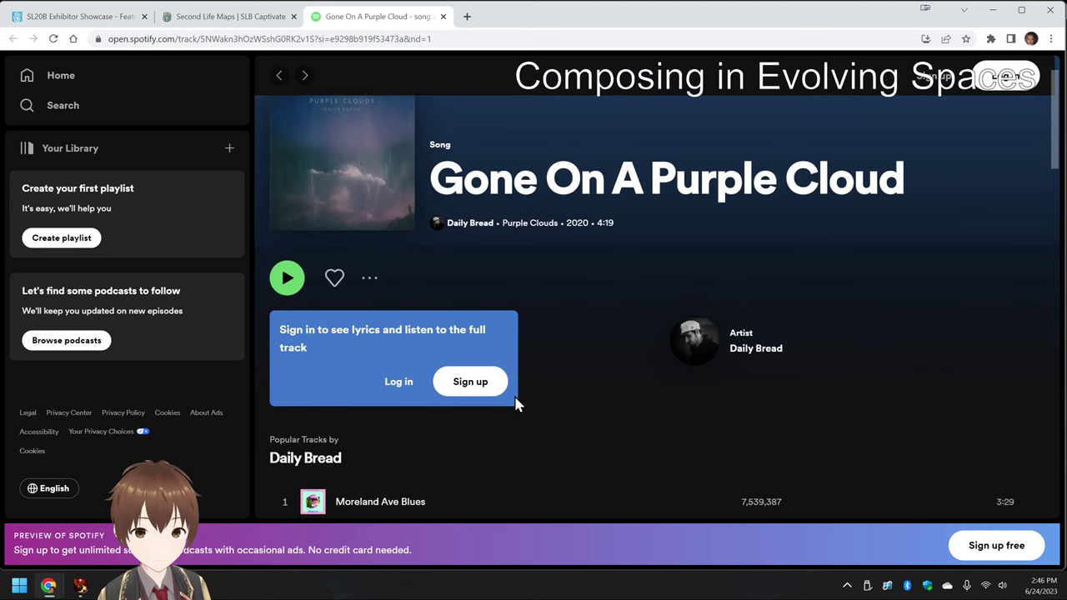
scroll(515, 403, down, 3)
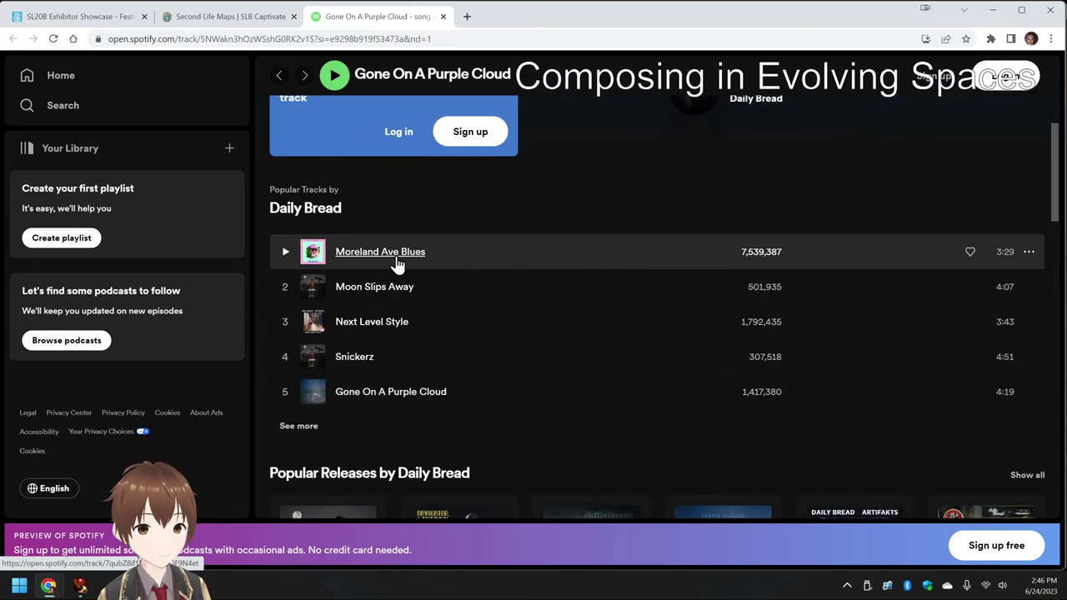
click(398, 262)
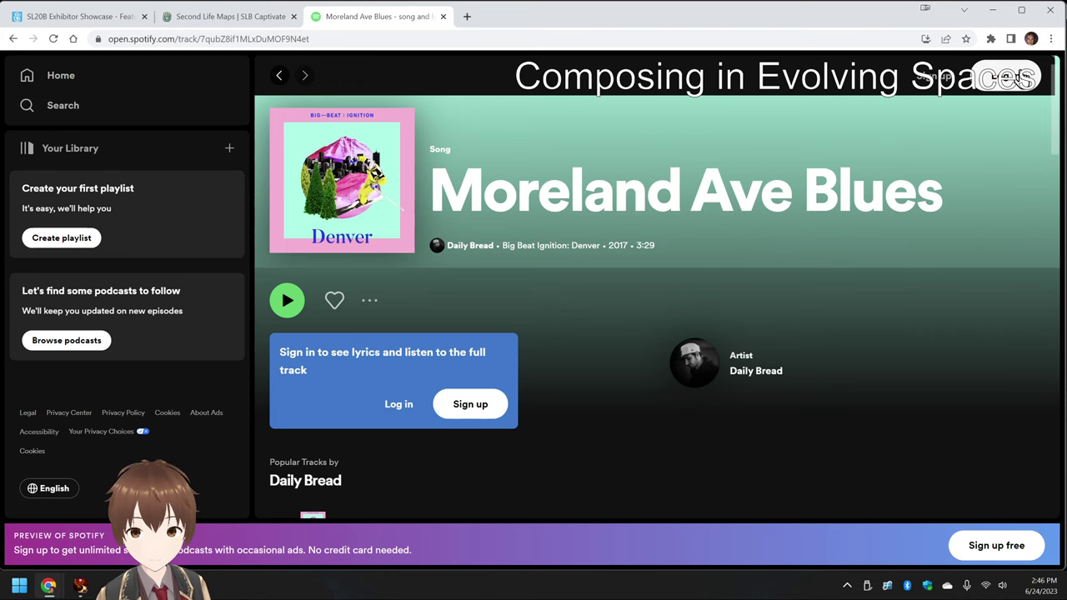
click(1019, 77)
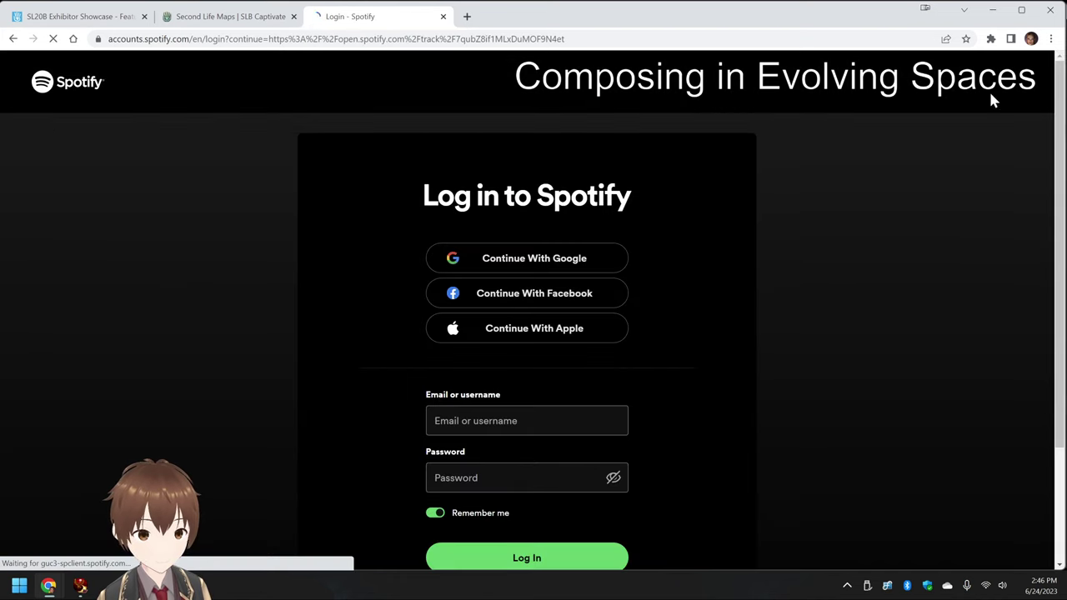
click(566, 262)
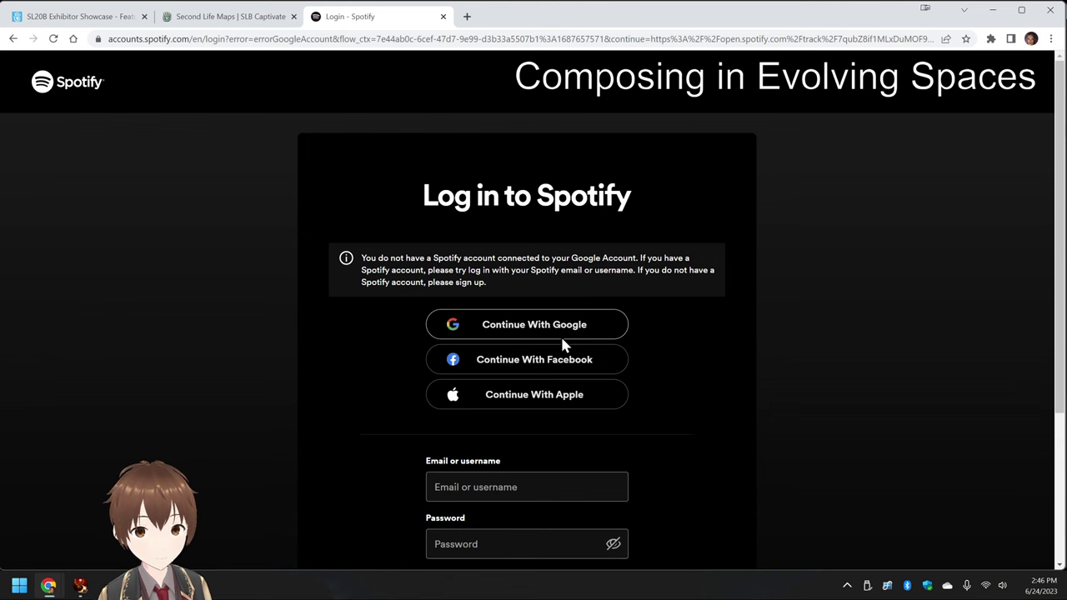
- Close the Spotify and Second Life Maps pages and switch back to Firestorm
click(444, 18)
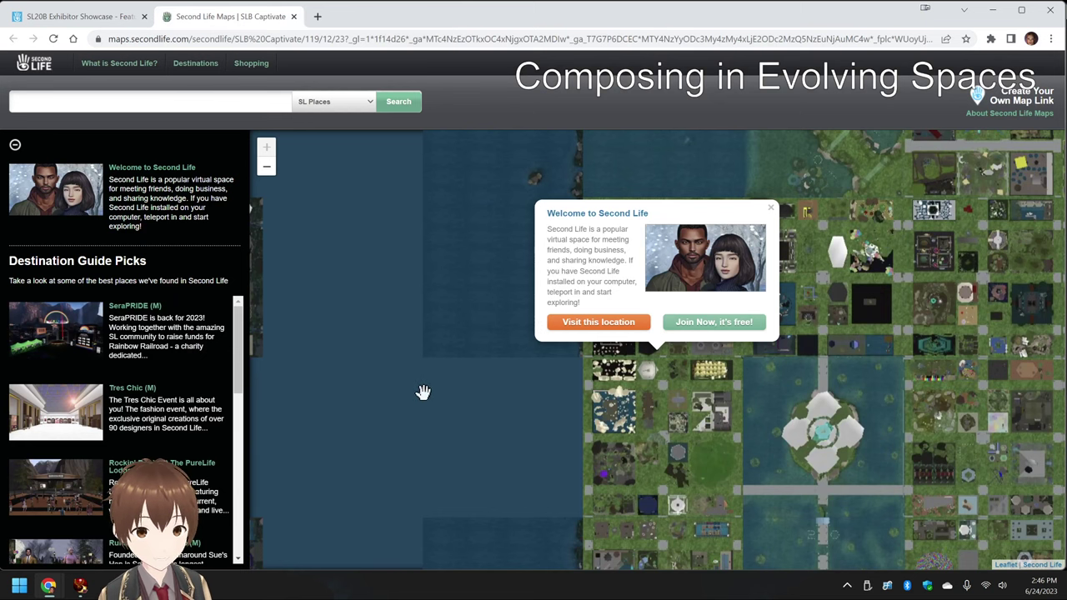
click(295, 17)
key(alt+Tab)
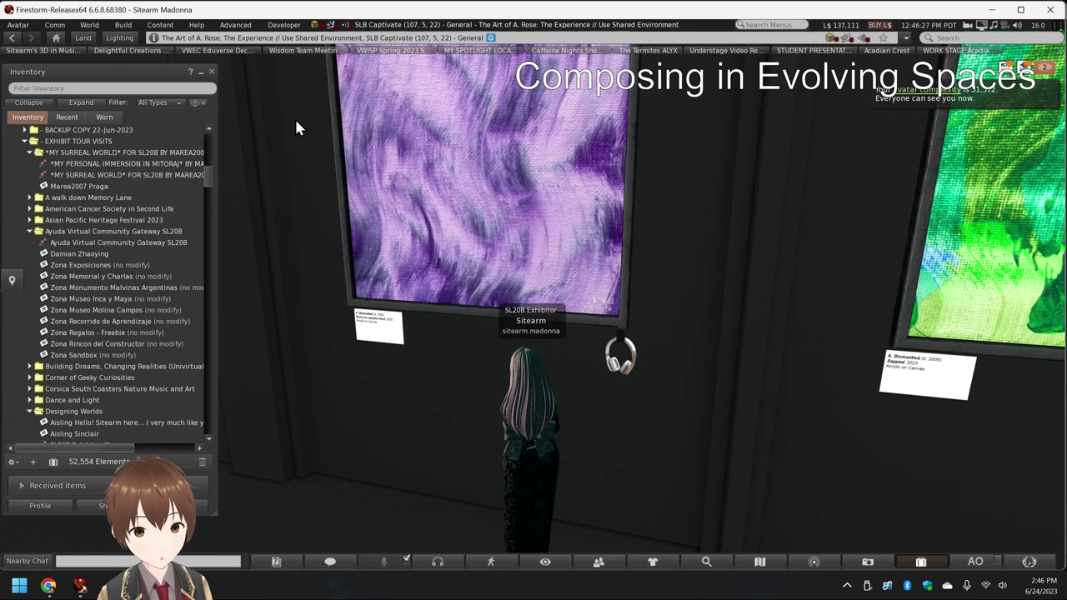
- View the paintings around the gallery walls with the free camera, from the purple painting round to the doorway with the turquoise spiral
key(Right)
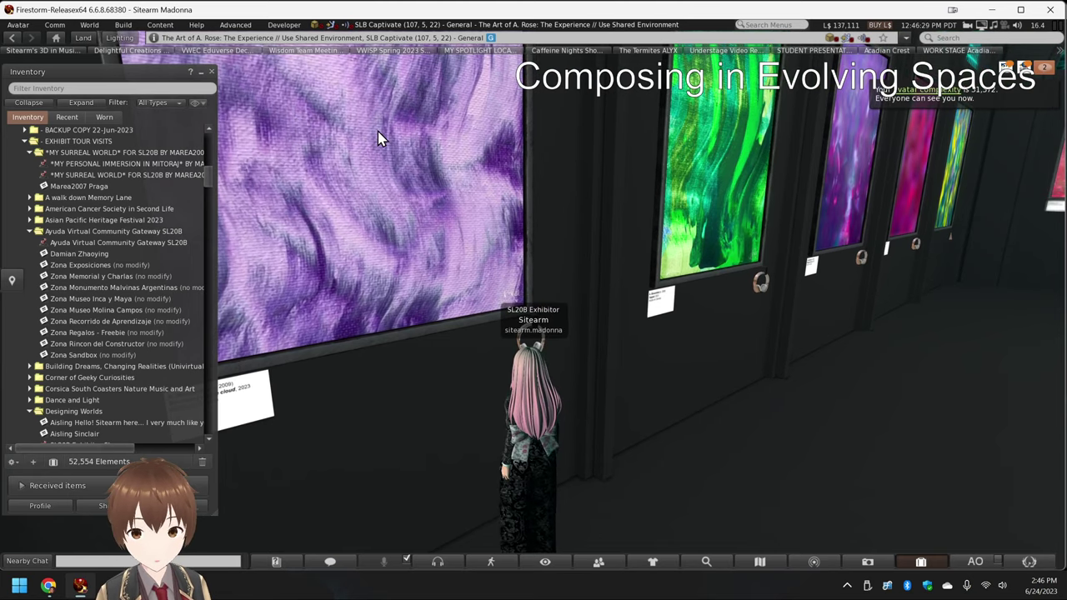
drag(381, 138, 381, 233)
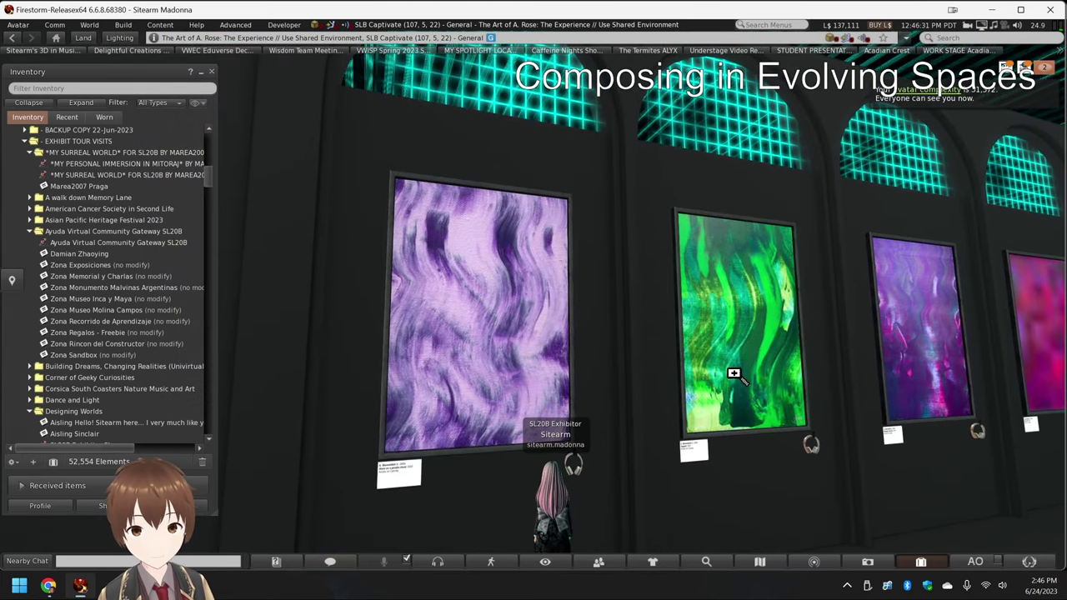
drag(734, 372, 734, 309)
drag(648, 305, 648, 288)
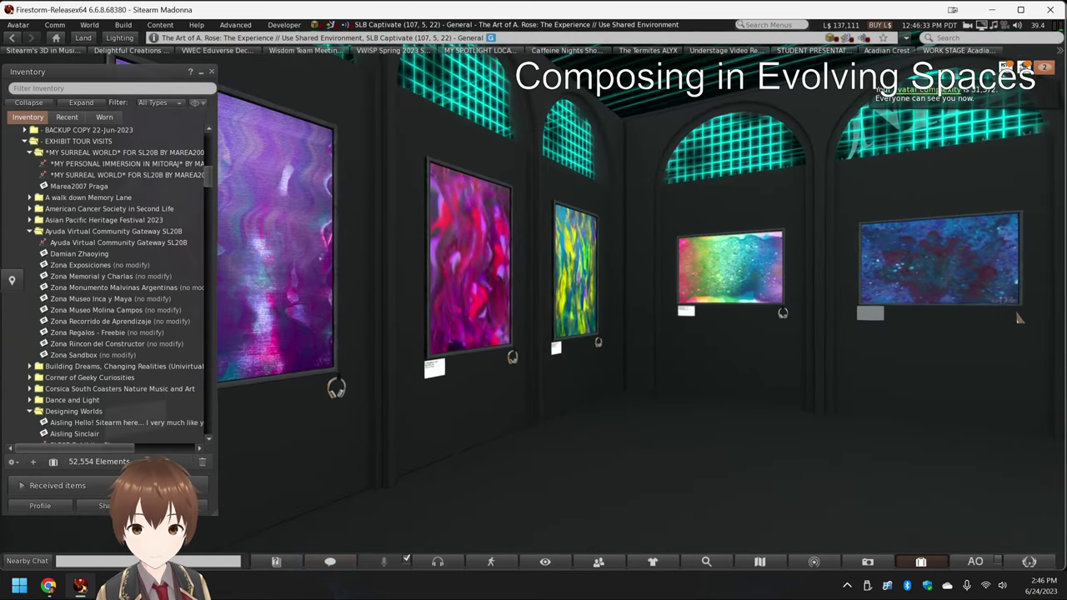
drag(747, 295, 669, 336)
key(Right)
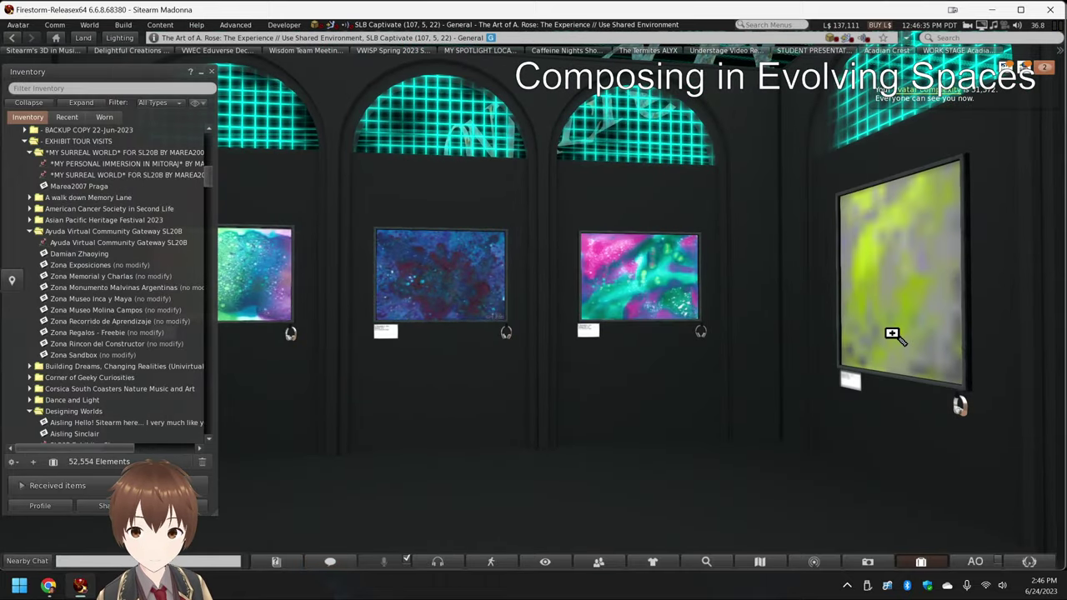
key(Right)
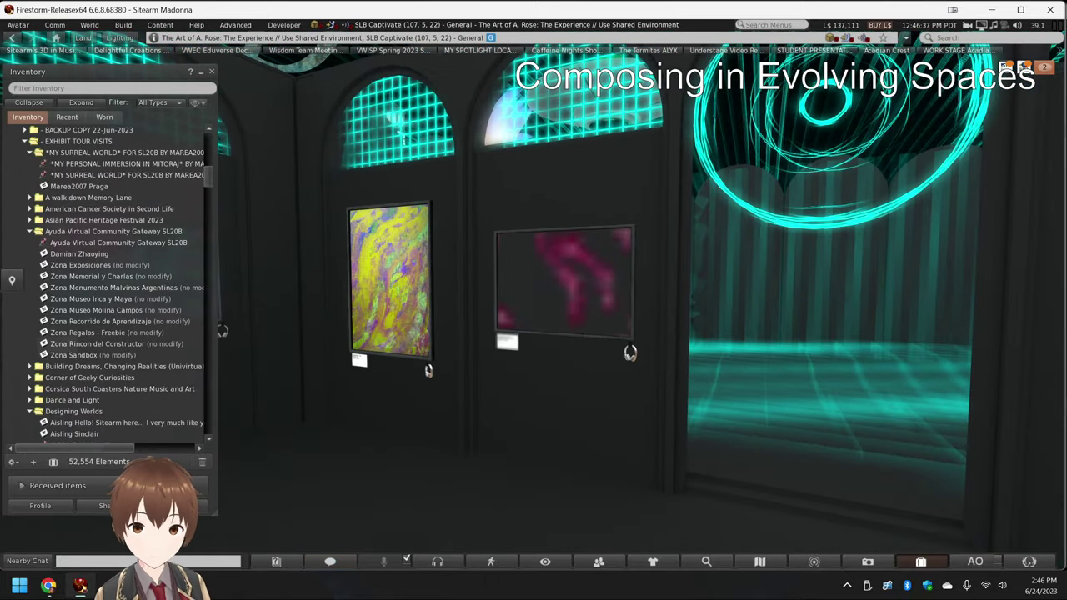
key(Right)
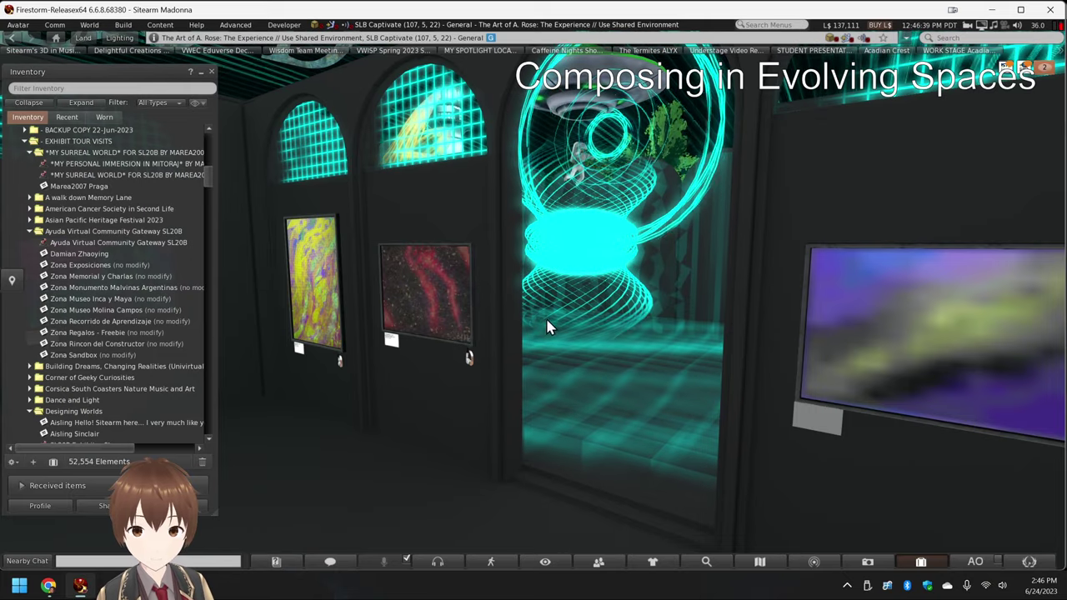
- Return the view to the avatar, try mouselook, and walk through the gallery doorway onto the turquoise grid floor
key(Escape)
key(m)
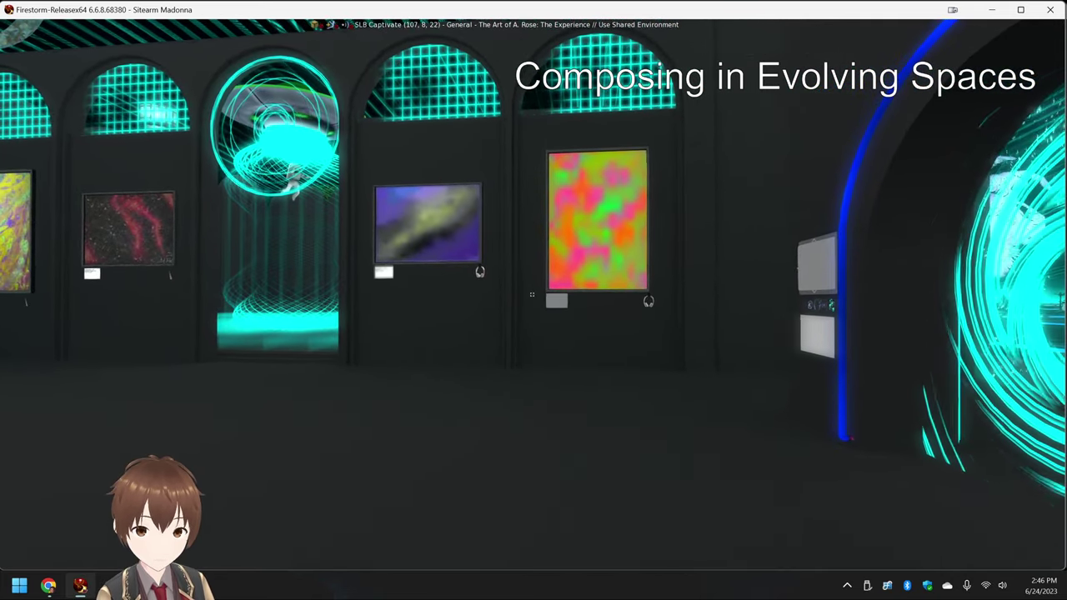
key(Escape)
key(Left)
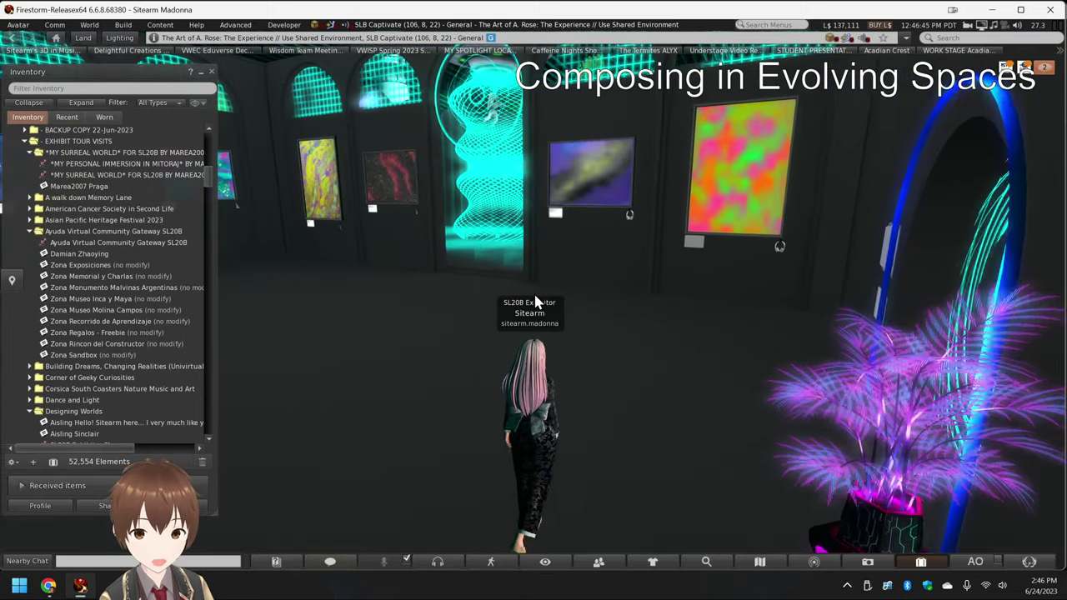
key(Left)
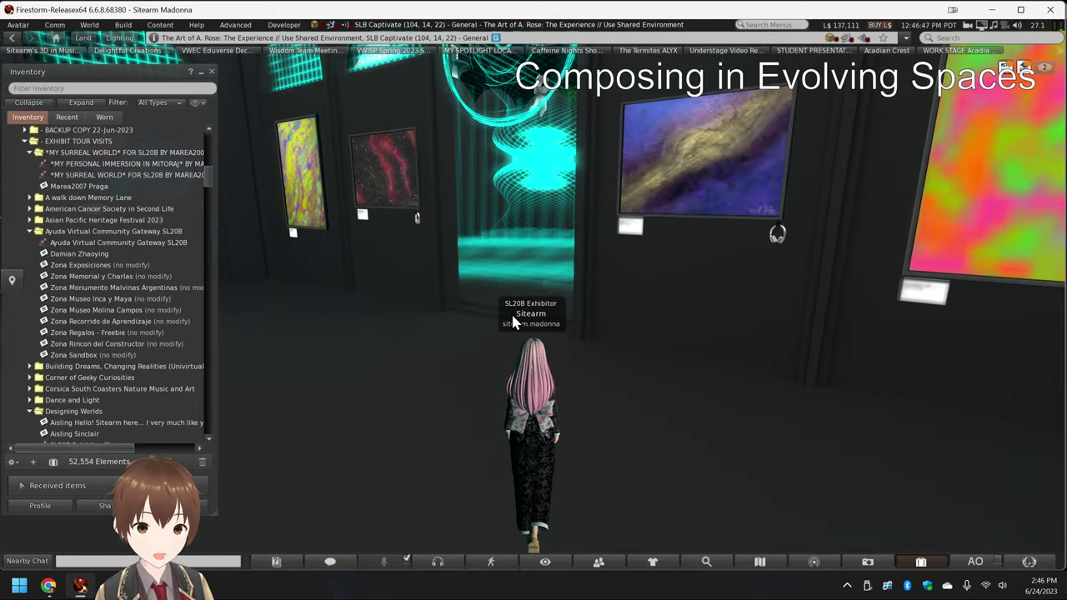
key(Up)
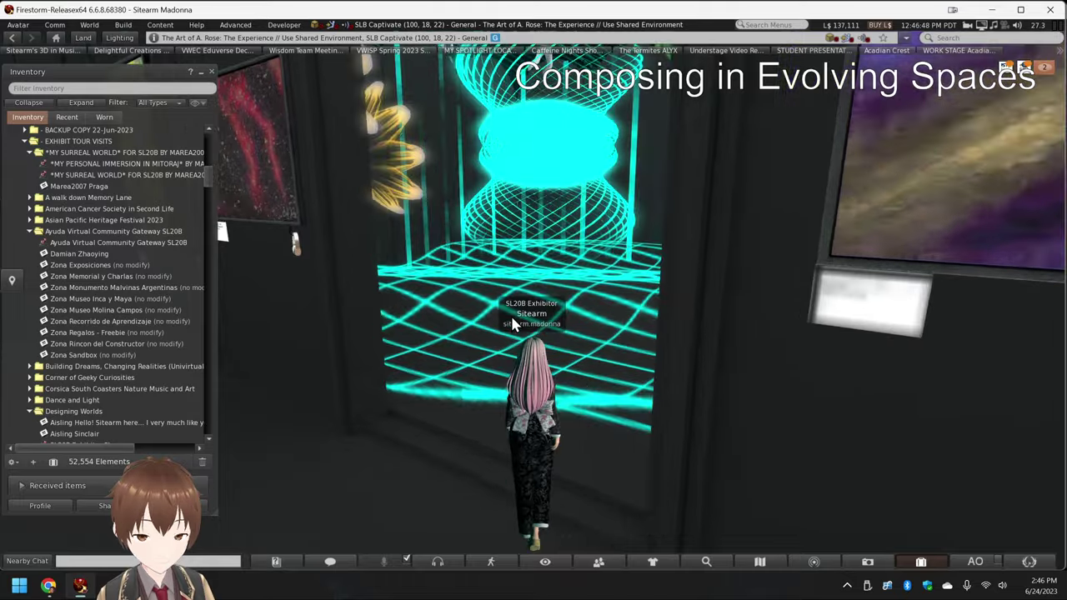
key(Up)
key(Left)
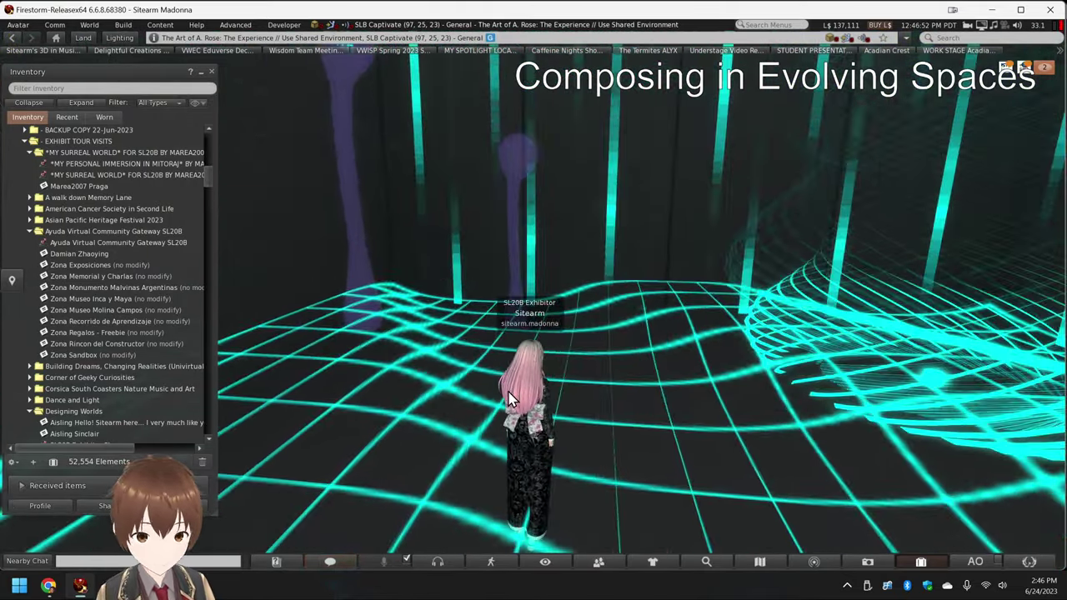
- View the glowing flowers around the avatar, and walk past the turquoise spiral until facing the palm trees
drag(419, 396, 433, 475)
mouse_move(542, 313)
mouse_down()
mouse_move(534, 267)
mouse_move(535, 300)
mouse_up()
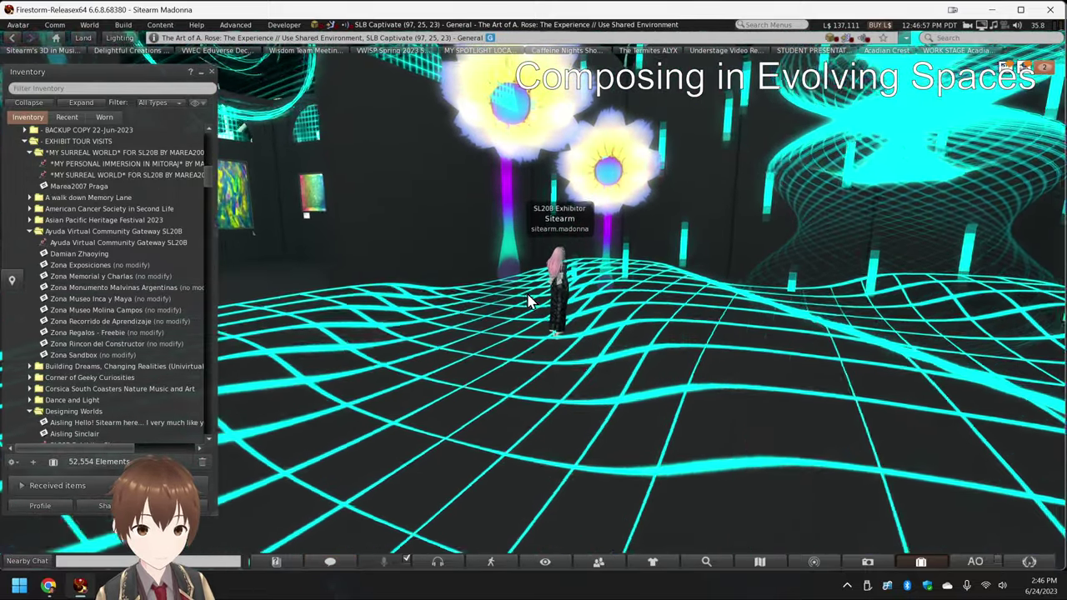
key(Up)
key(Right)
key(Up)
key(Left)
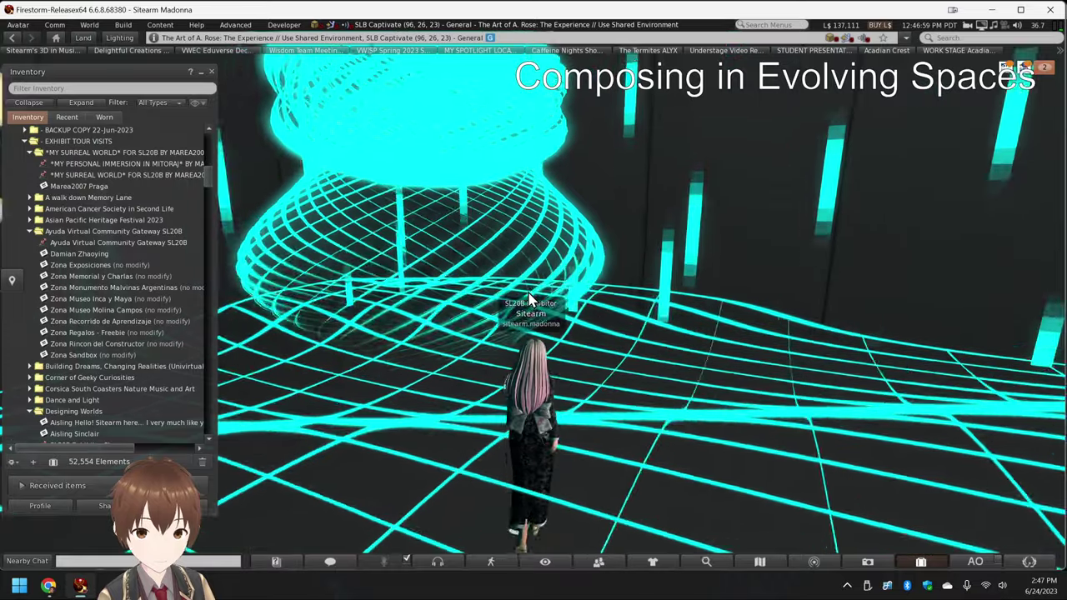
key(Up)
key(Right)
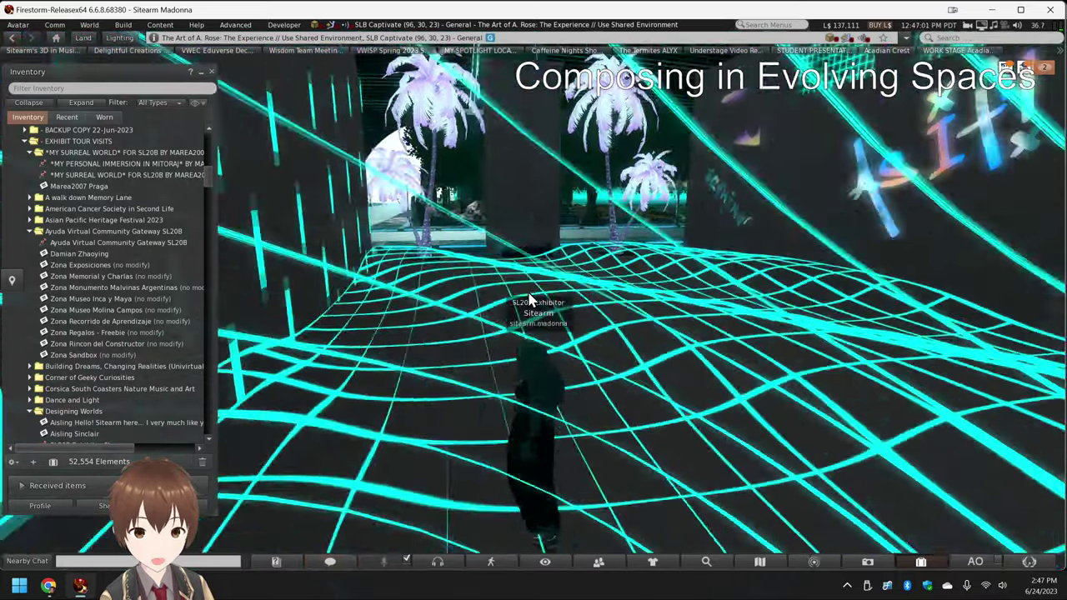
- Walk the avatar across the grid floor, past the graffiti wall, to the palm trees at the hall's open end
key(Up)
key(Left)
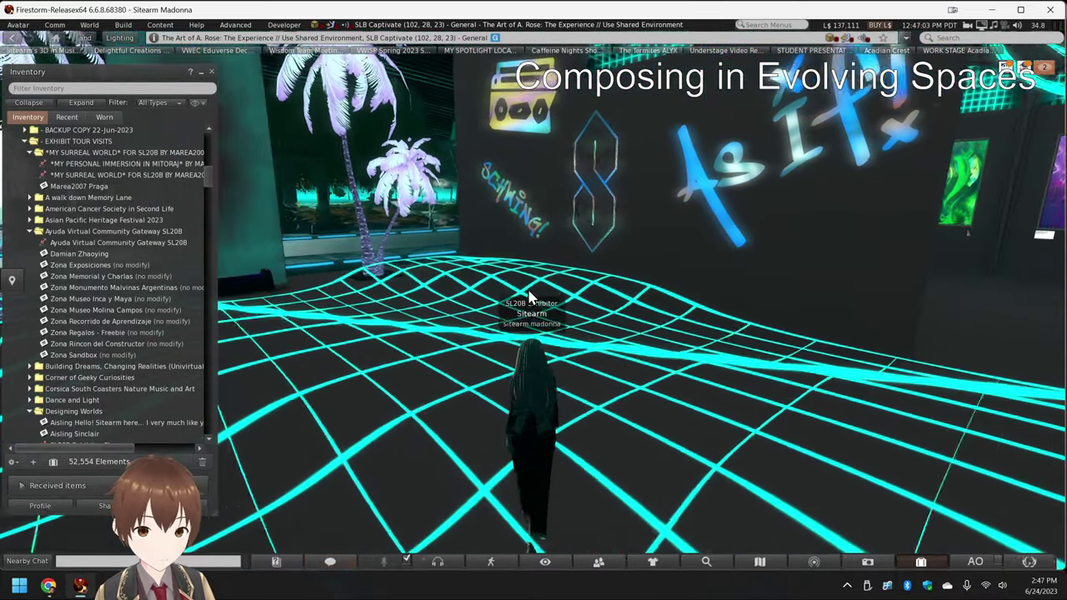
key(Left)
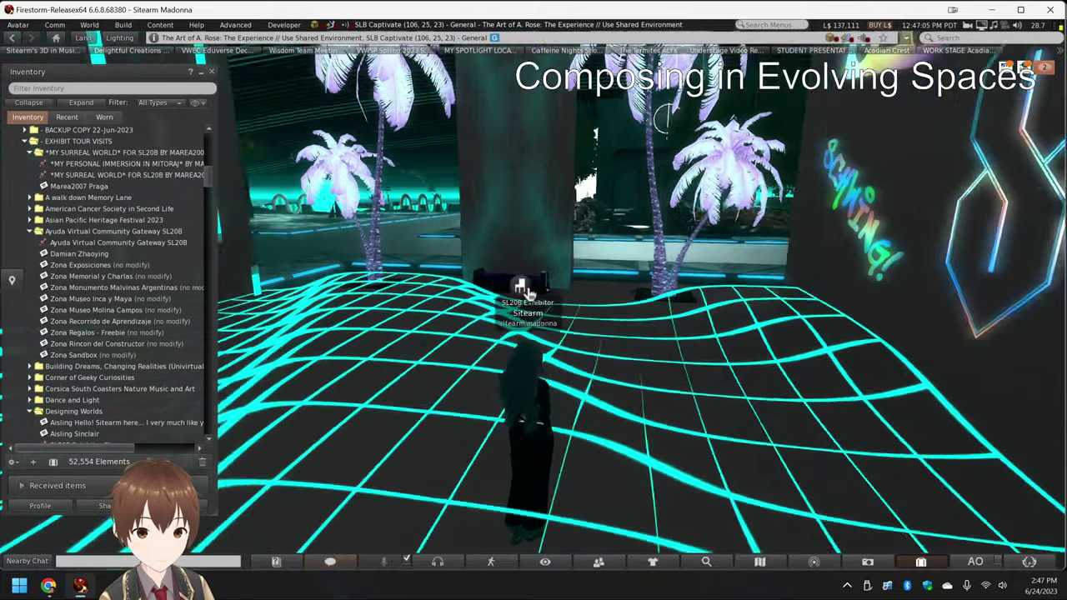
key(Right)
key(Up)
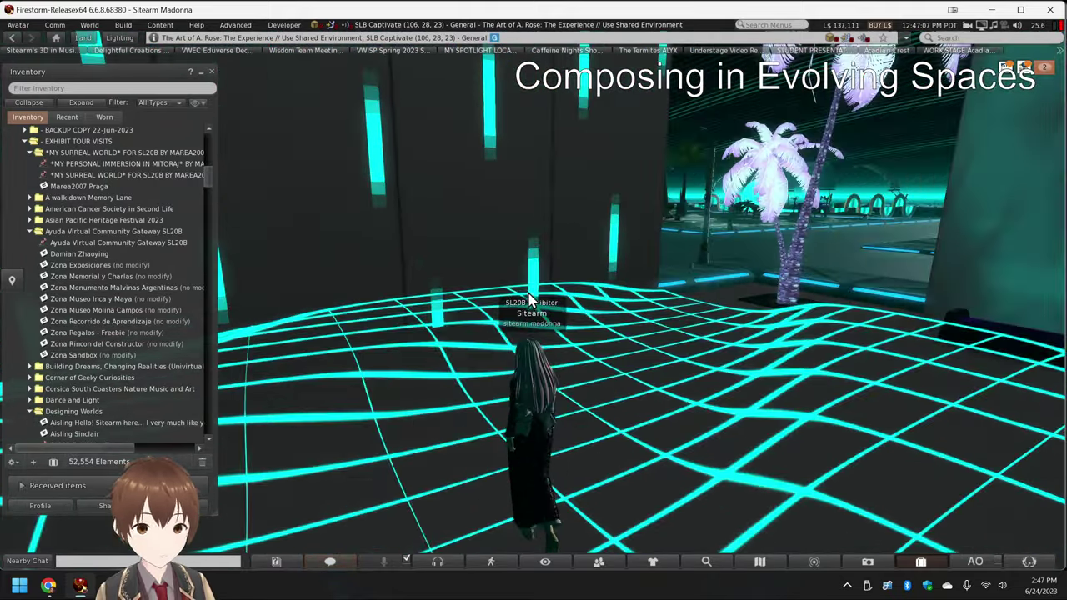
key(Up)
key(Right)
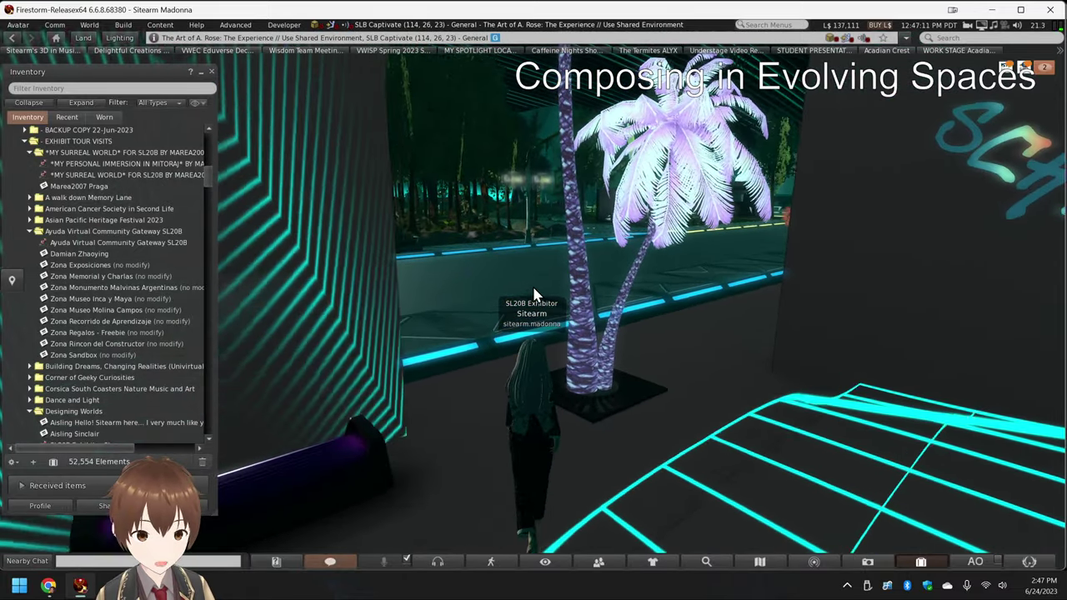
- View the grid hall with the free camera from the palm trees toward the turquoise spiral, and start walking the avatar back
key(Right)
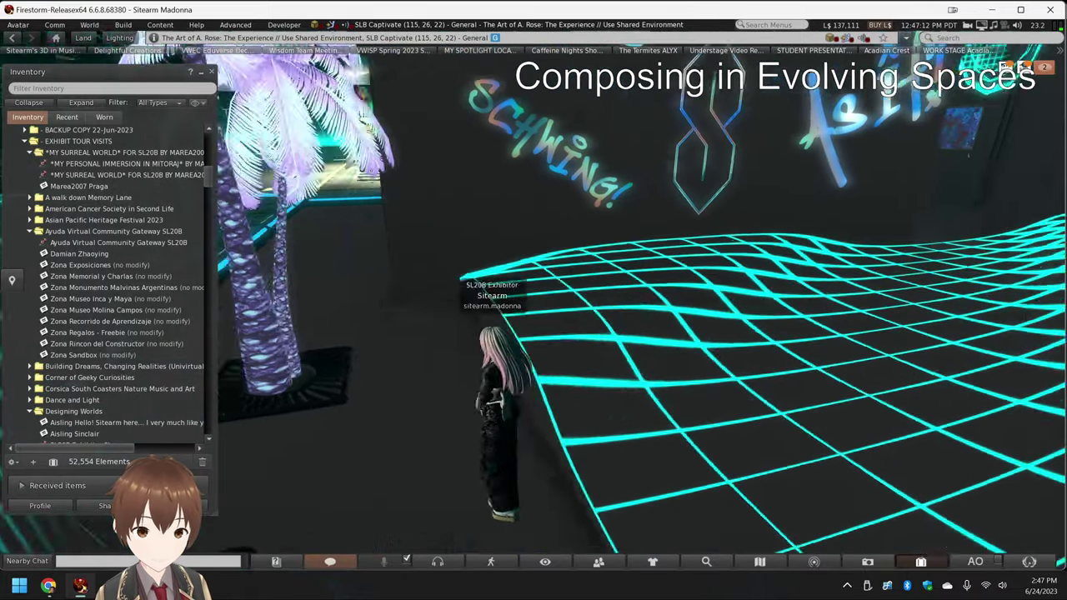
drag(684, 333, 467, 284)
drag(565, 264, 564, 321)
key(Up)
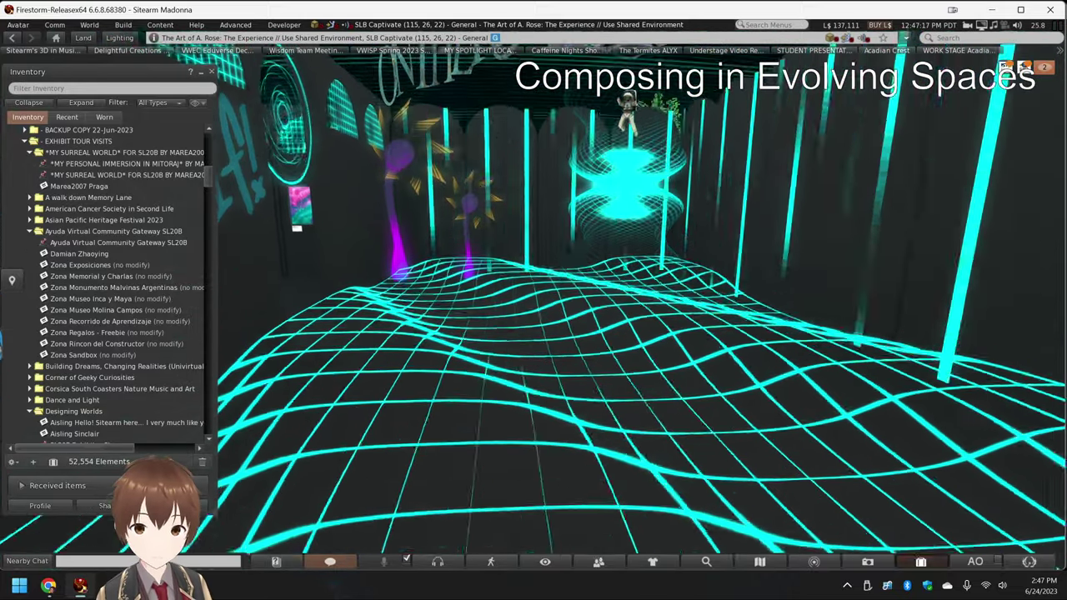
key(Up)
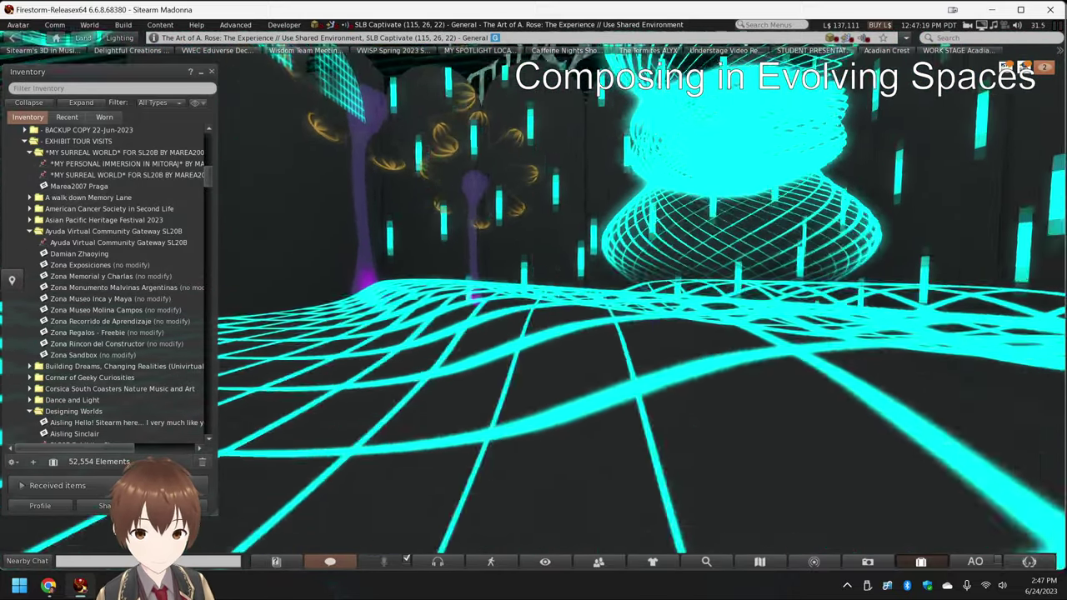
key(Up)
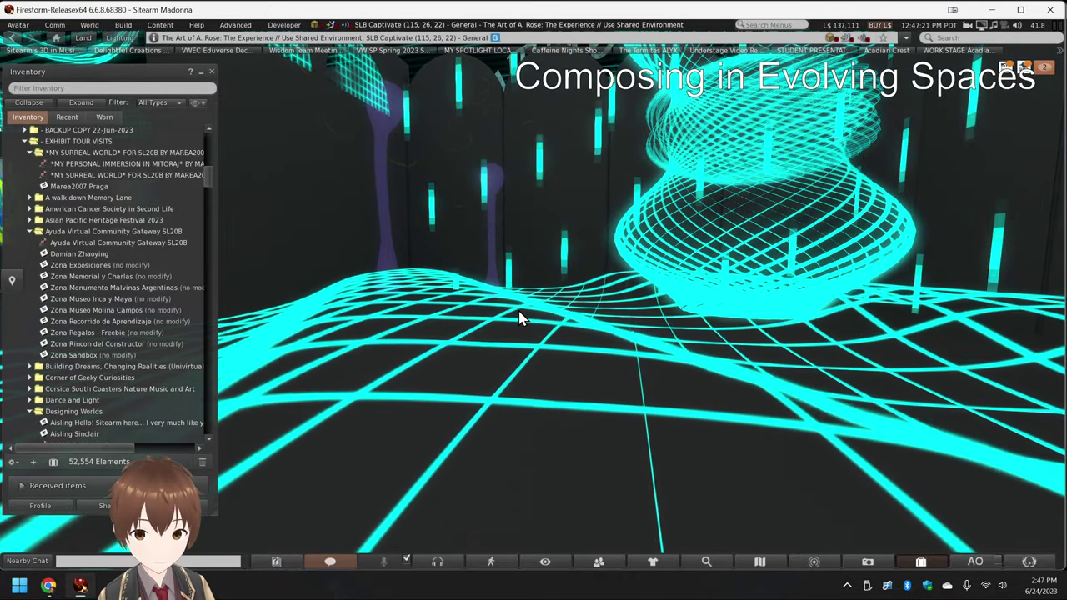
key(Up)
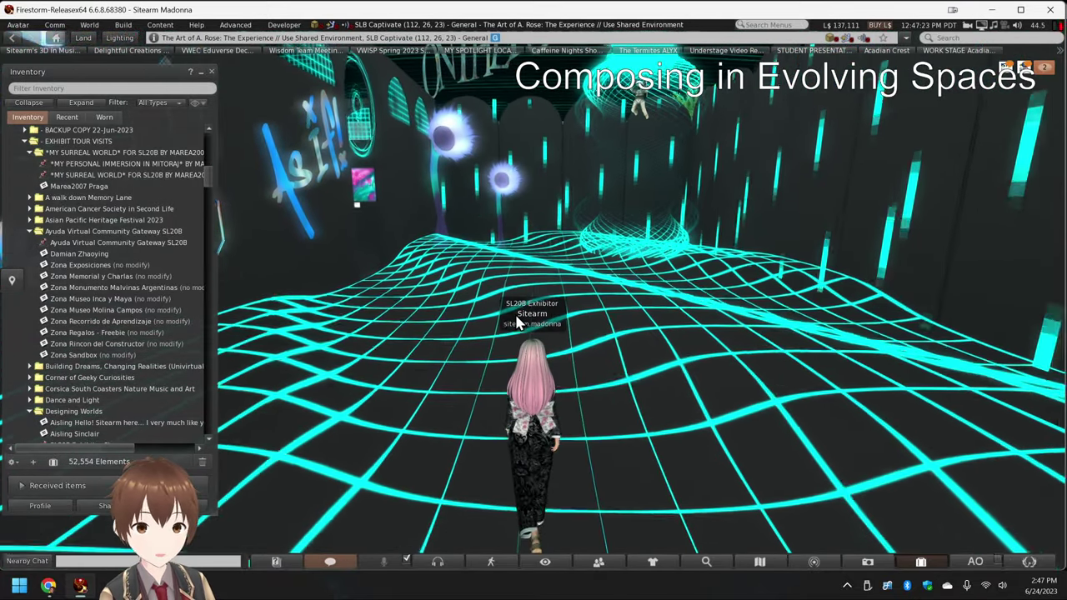
- Walk the avatar further across the grid floor and turn it to face the "As If!" graffiti wall
key(Left)
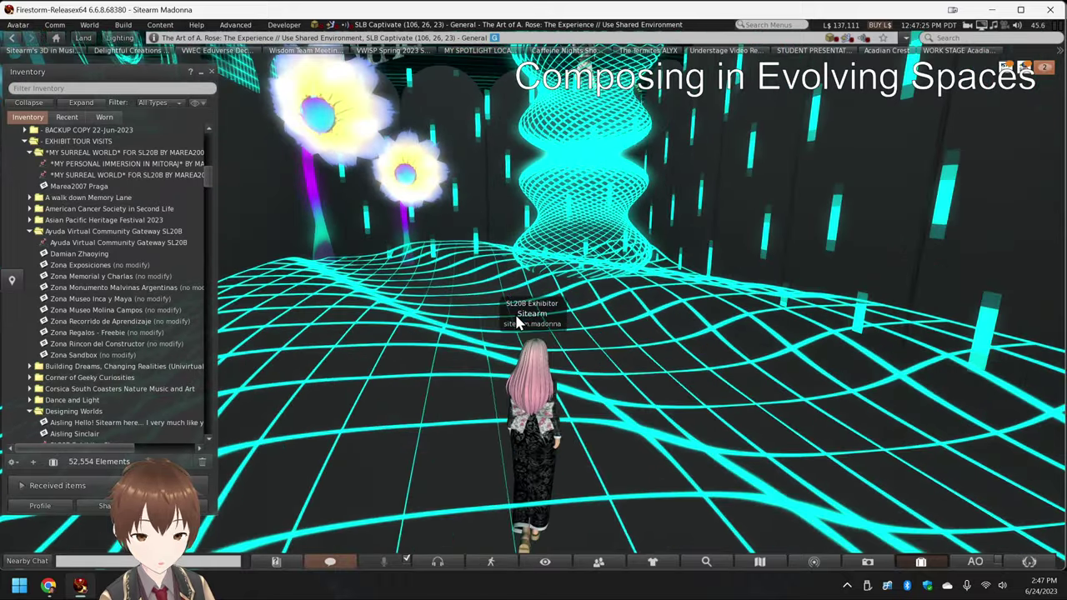
key(Left)
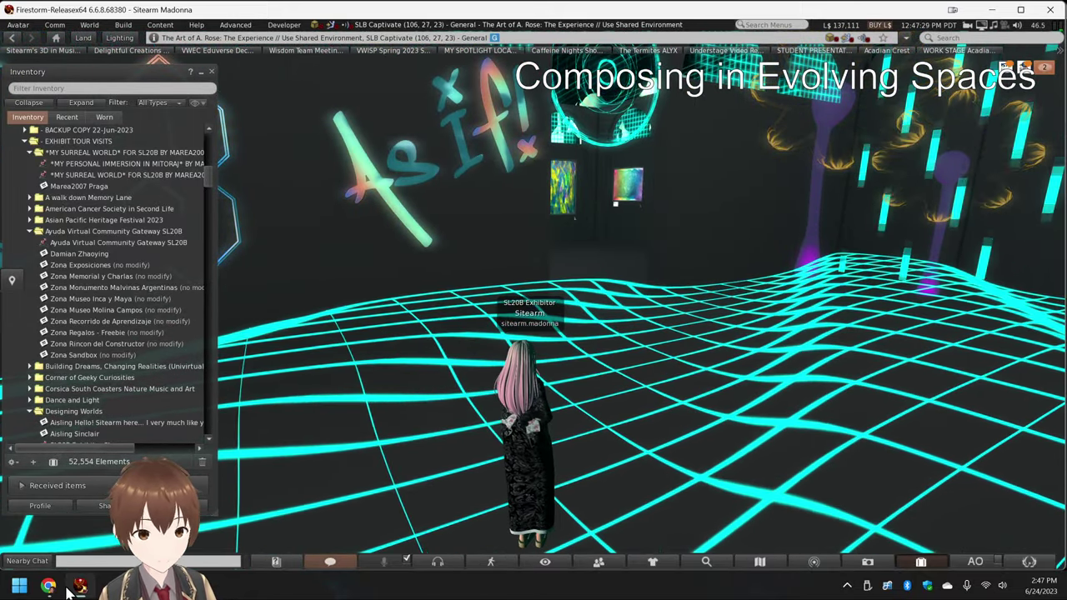
- Switch to the Composing in Evolving Spaces spreadsheet in Chrome and review the exhibit reflection lines in H22 through H27
mouse_move(48, 586)
click(46, 557)
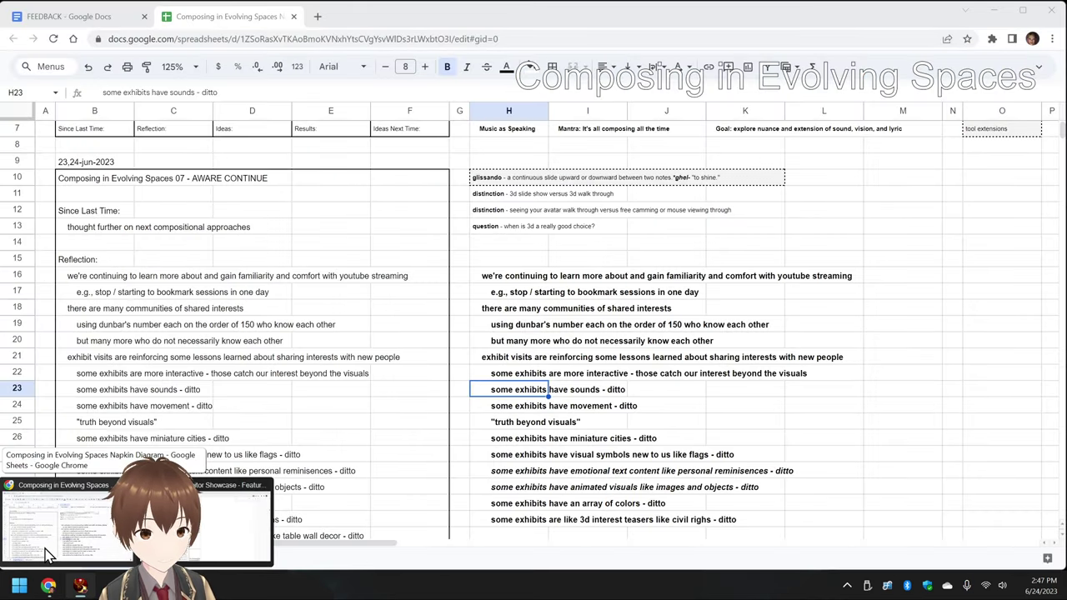
click(508, 379)
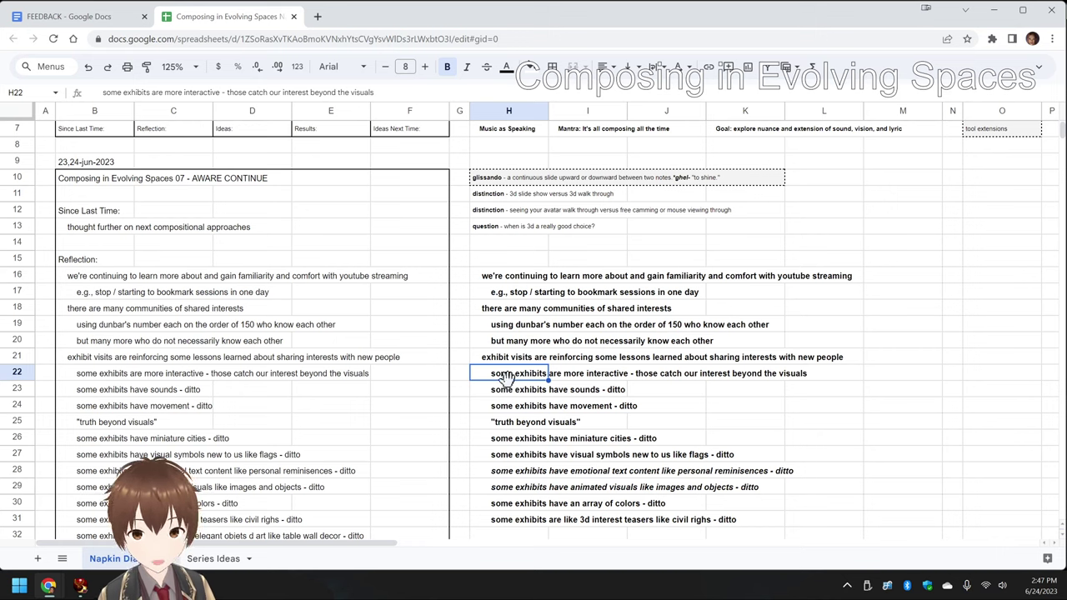
click(503, 393)
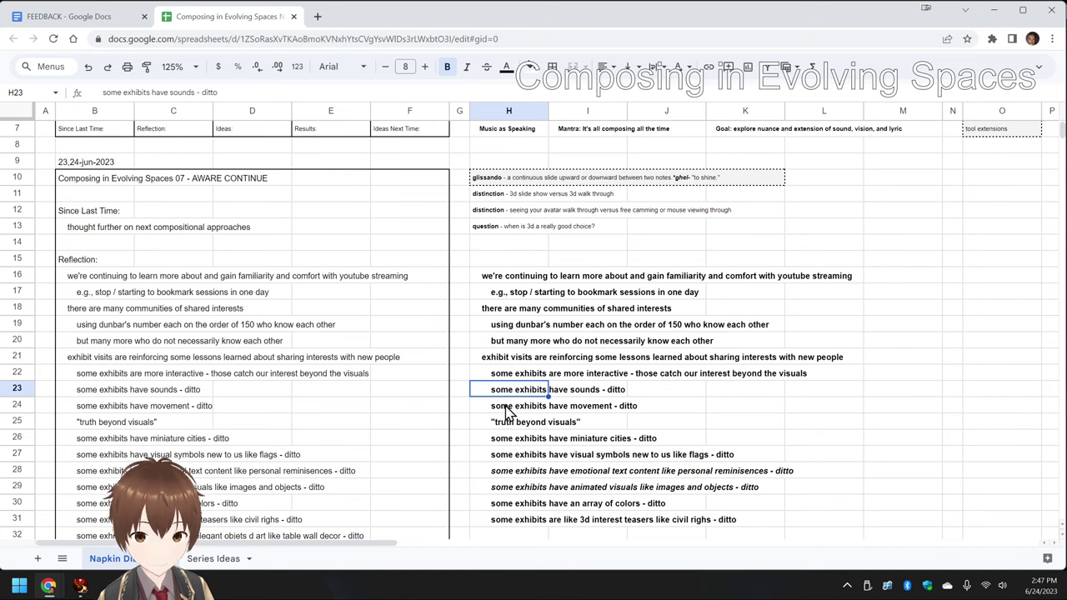
click(508, 410)
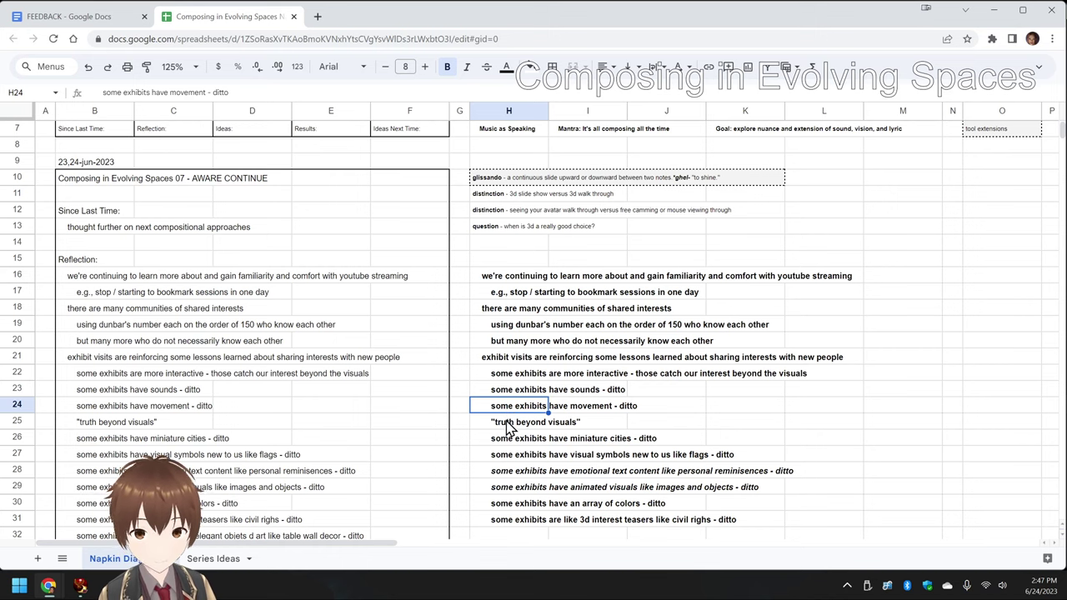
click(508, 424)
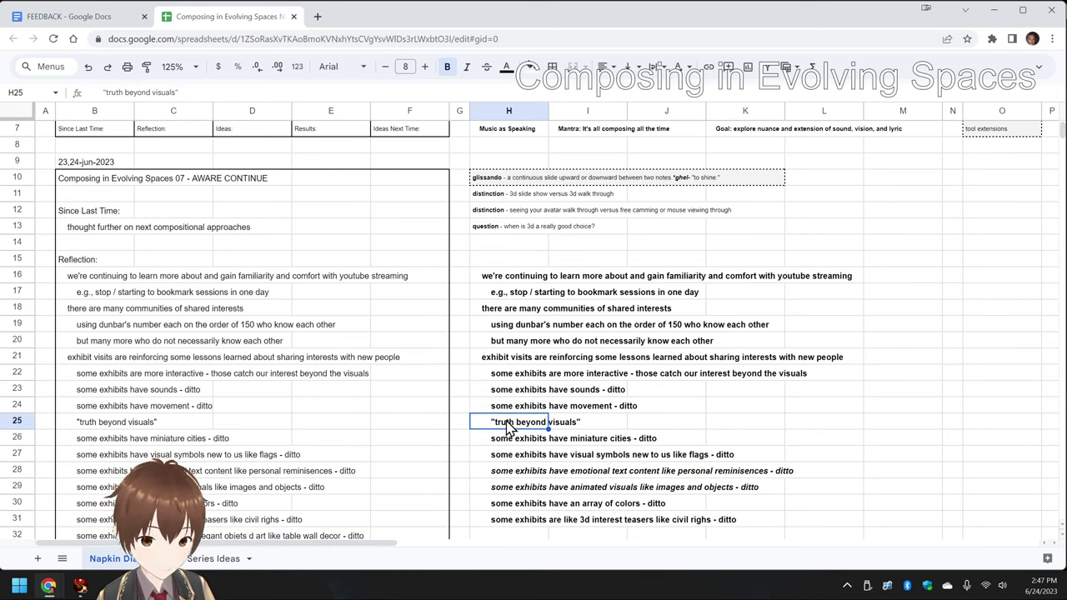
click(513, 442)
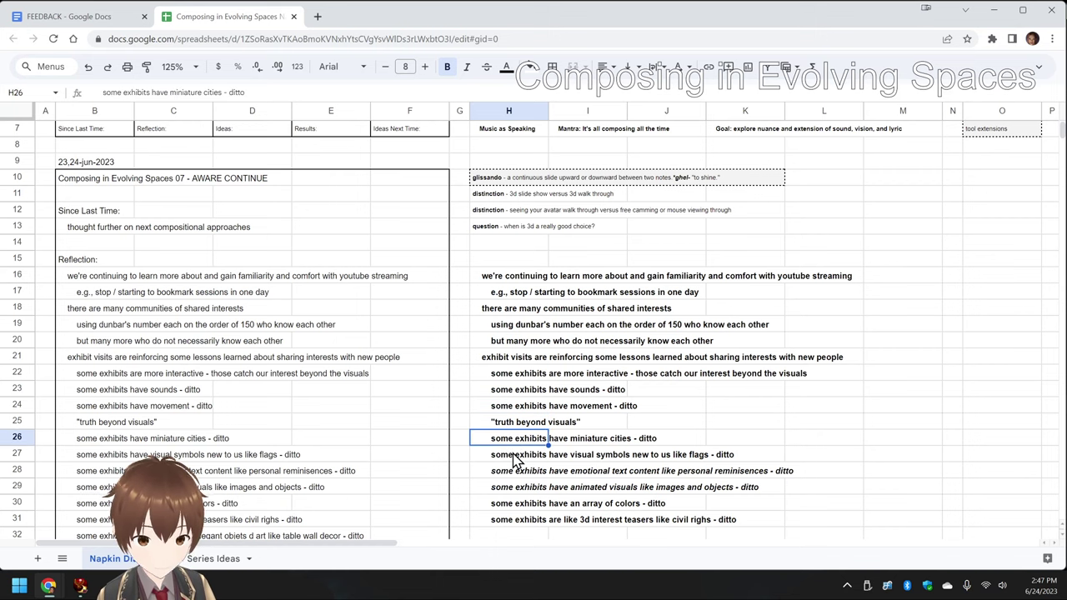
click(517, 460)
- Remove the italics from the emotional text and animated visuals lines in H28 and H29, ending on H30
scroll(517, 460, down, 3)
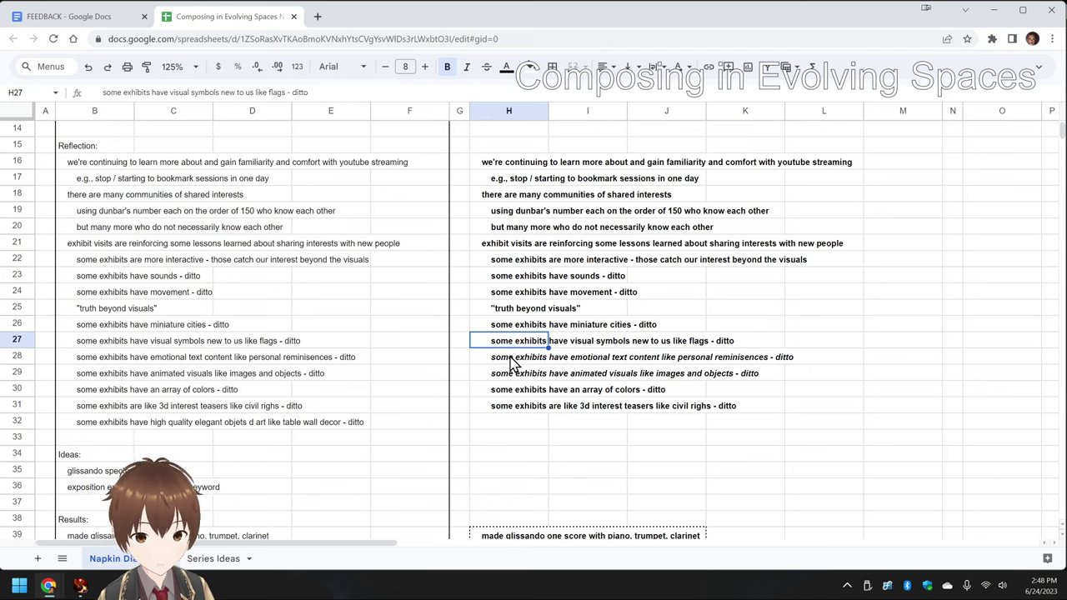
click(513, 365)
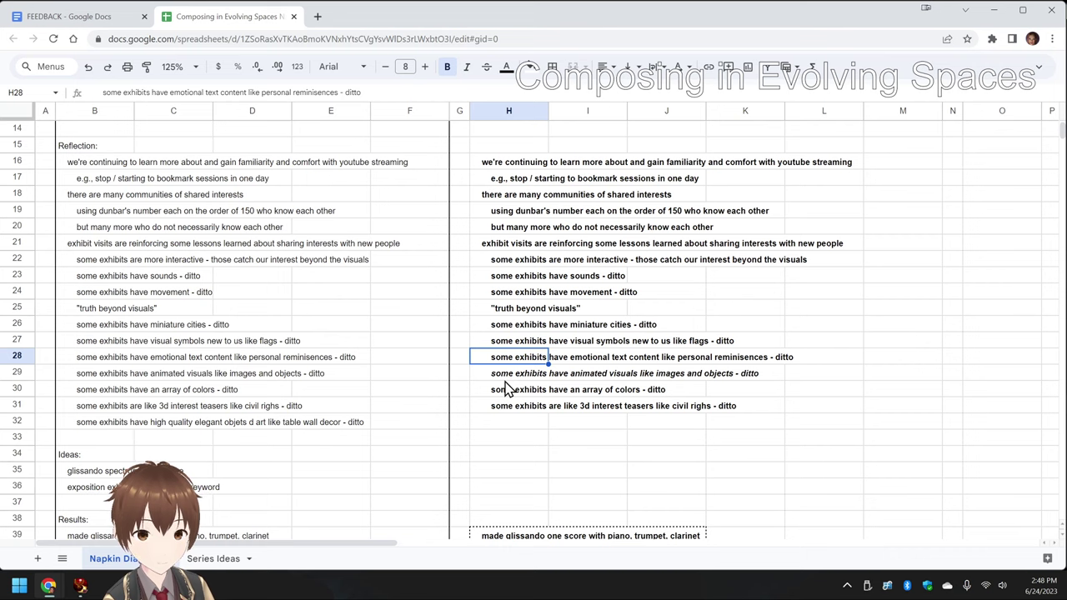
click(503, 377)
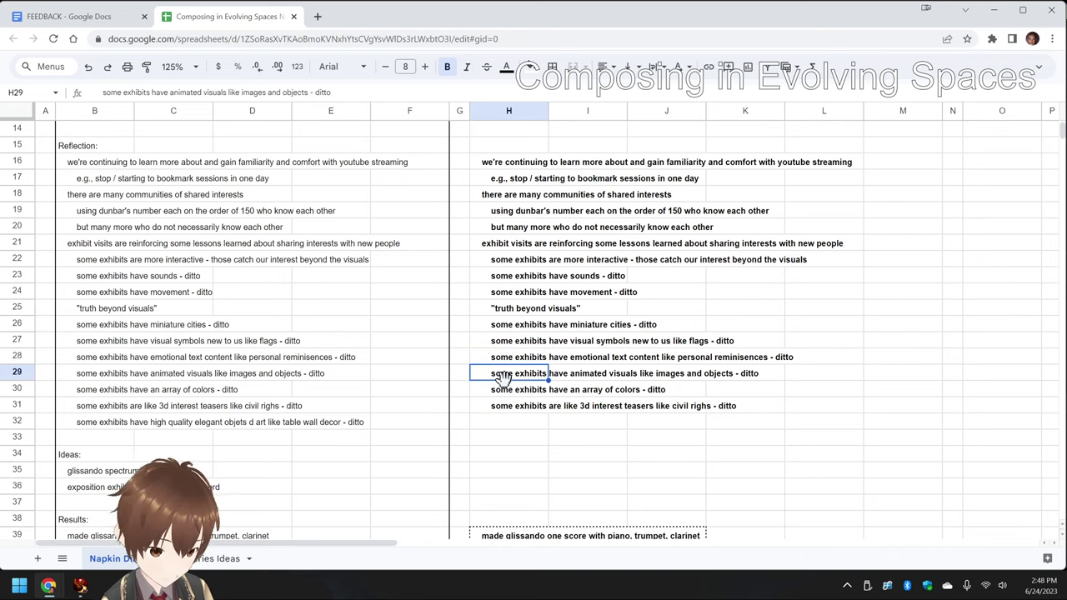
key(Down)
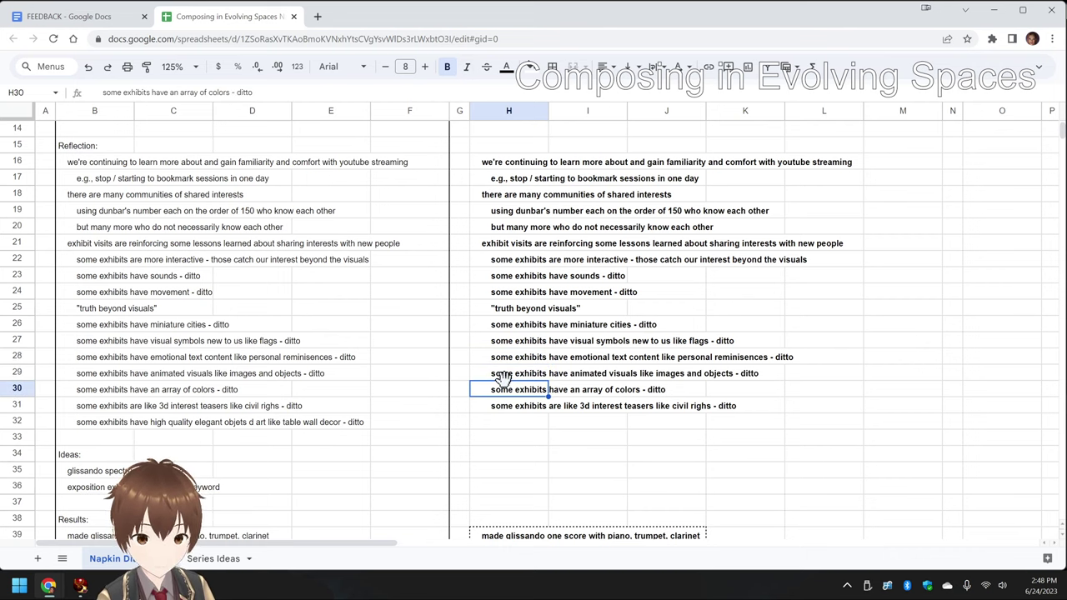
- Review the reflection lines in column H from "truth beyond visuals" down to the 3d interest teasers line
key(Up)
key(Up)
key(Up)
key(Up)
key(Up)
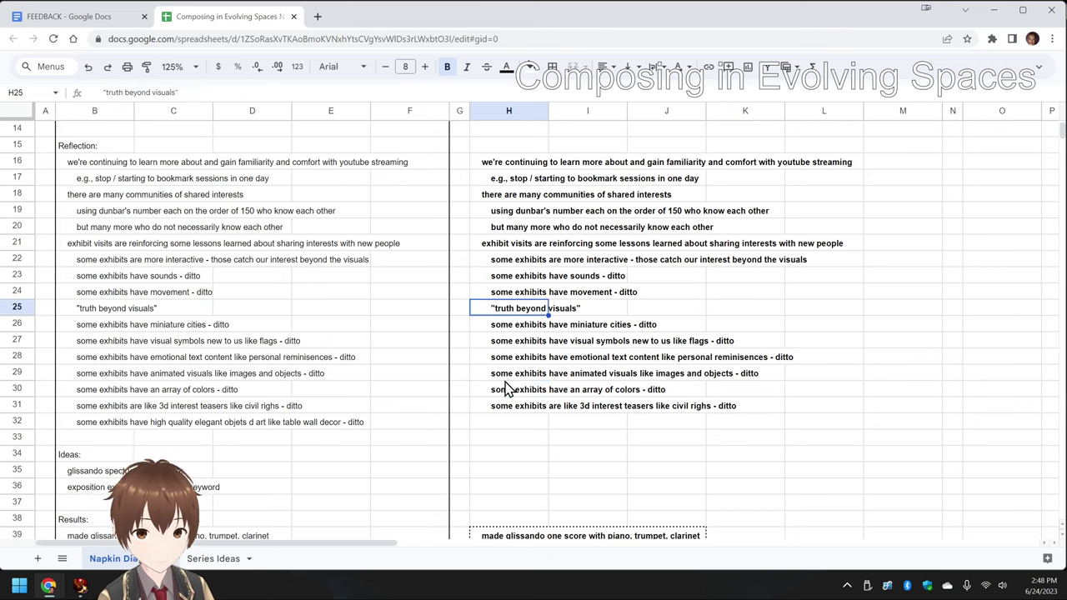
key(Down)
key(Down)
key(Down)
key(Down)
key(Down)
key(Down)
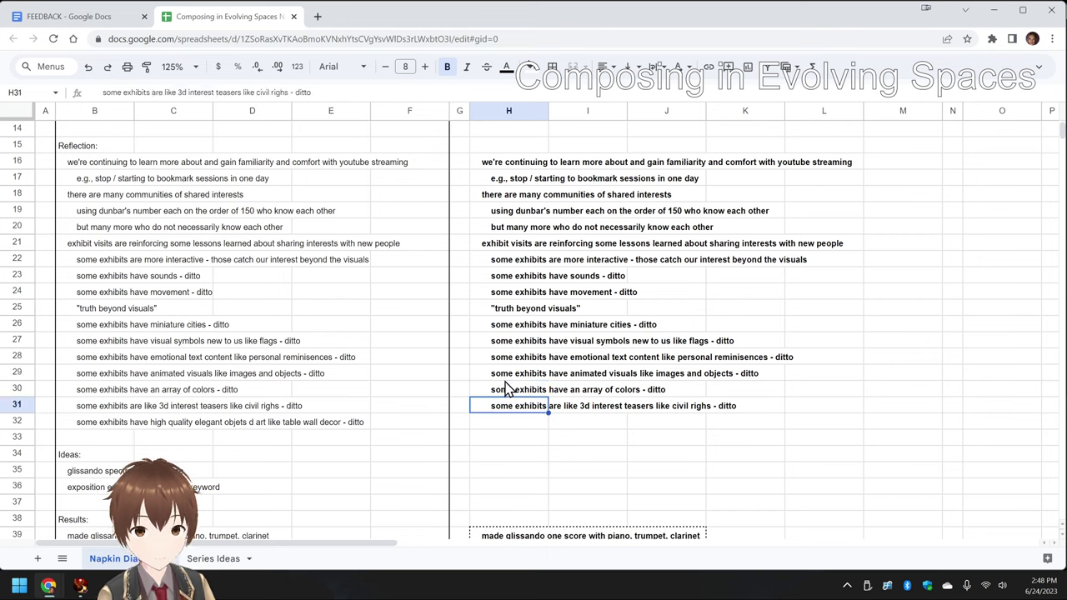
key(Down)
key(Up)
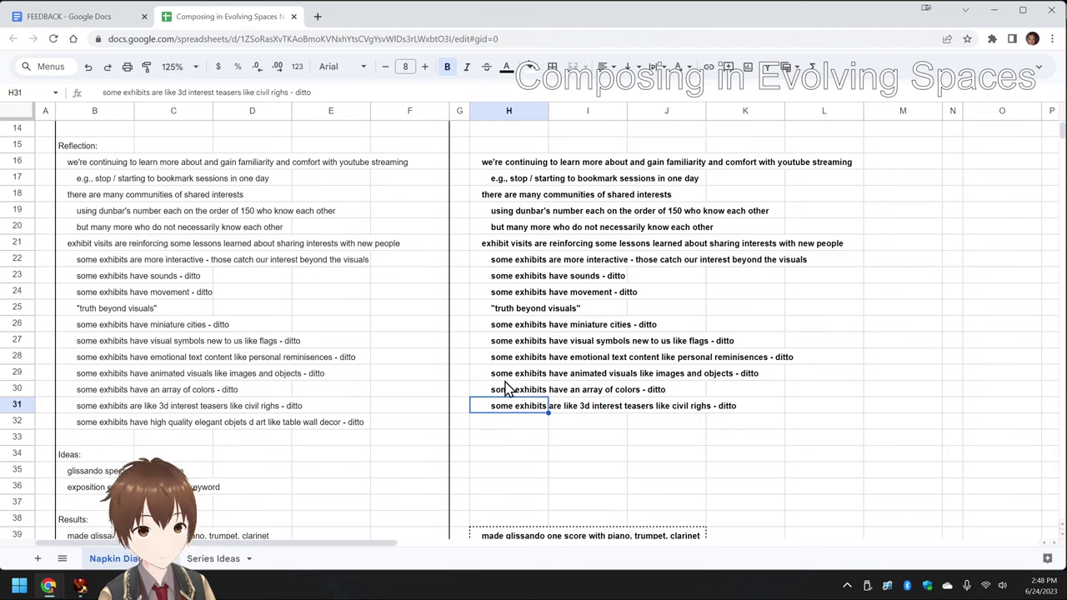
- Copy the reflection lines in B16:B32 and paste them into column H starting at H16
key(Down)
key(Left)
key(Left)
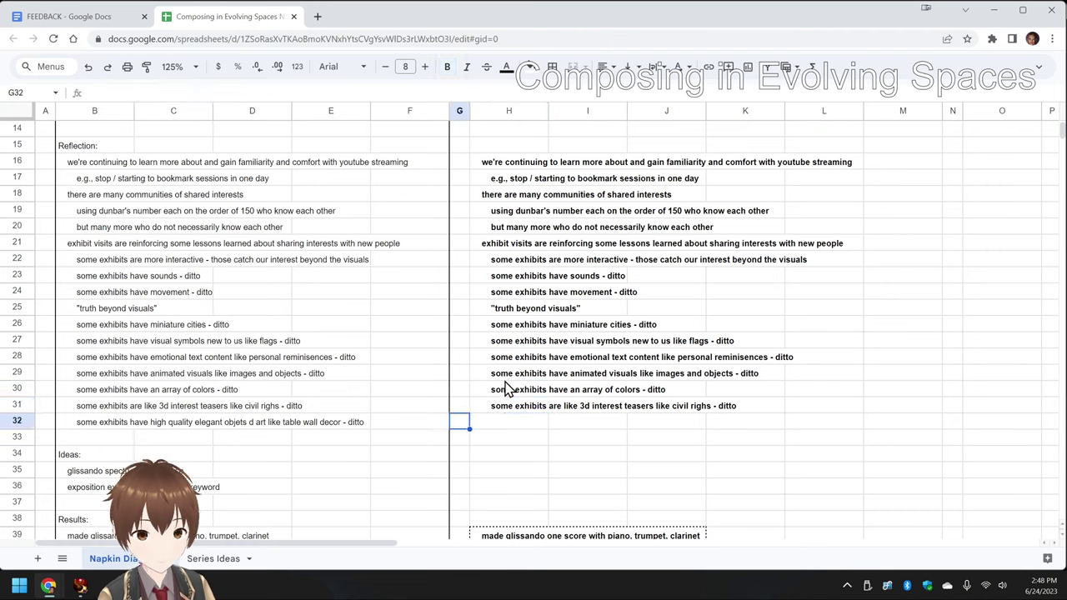
key(Up)
key(Up)
key(Up)
key(Up)
key(Up)
key(Up)
key(Up)
key(Up)
key(Up)
key(Up)
key(Up)
key(Up)
key(Up)
key(Up)
key(Up)
key(Up)
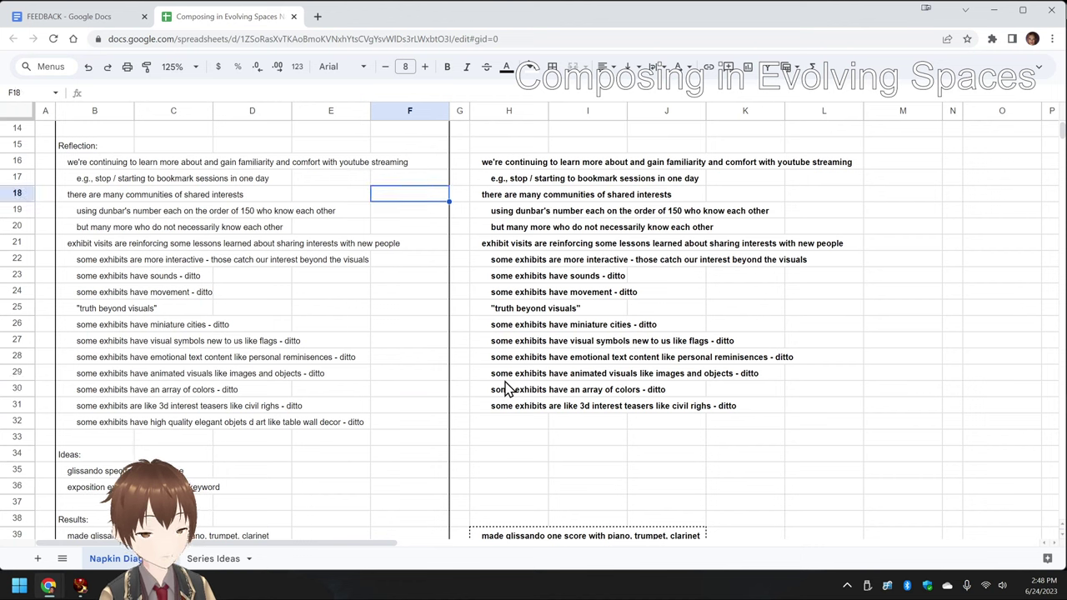
key(Left)
key(Left)
key(Left)
key(Left)
key(shift+Down)
key(shift+Down)
key(shift+Down)
key(shift+Down)
key(shift+Down)
key(shift+Down)
key(shift+Down)
key(shift+Down)
key(shift+Down)
key(shift+Down)
key(shift+Down)
key(shift+Down)
key(shift+Down)
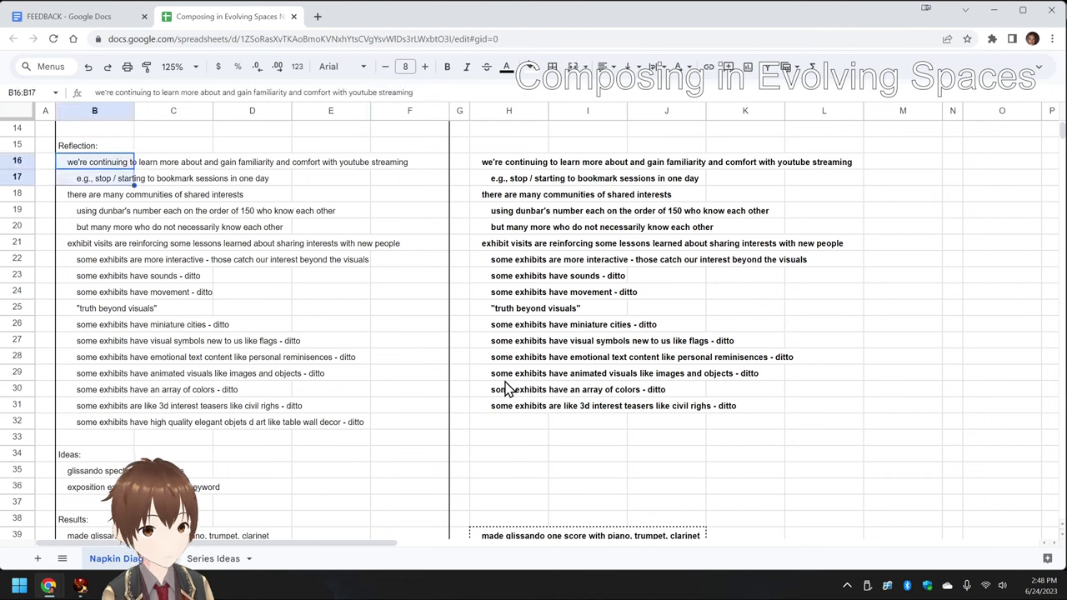
key(shift+Down)
key(shift+Down)
key(shift+Down)
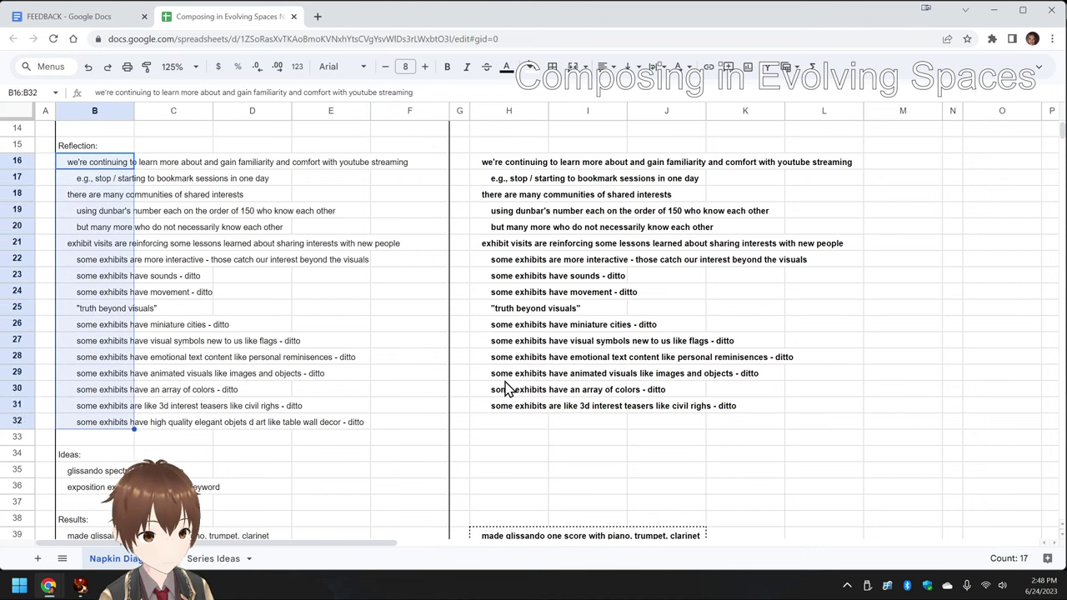
key(ctrl+c)
key(Right)
key(Right)
key(Right)
key(Right)
key(Right)
key(Right)
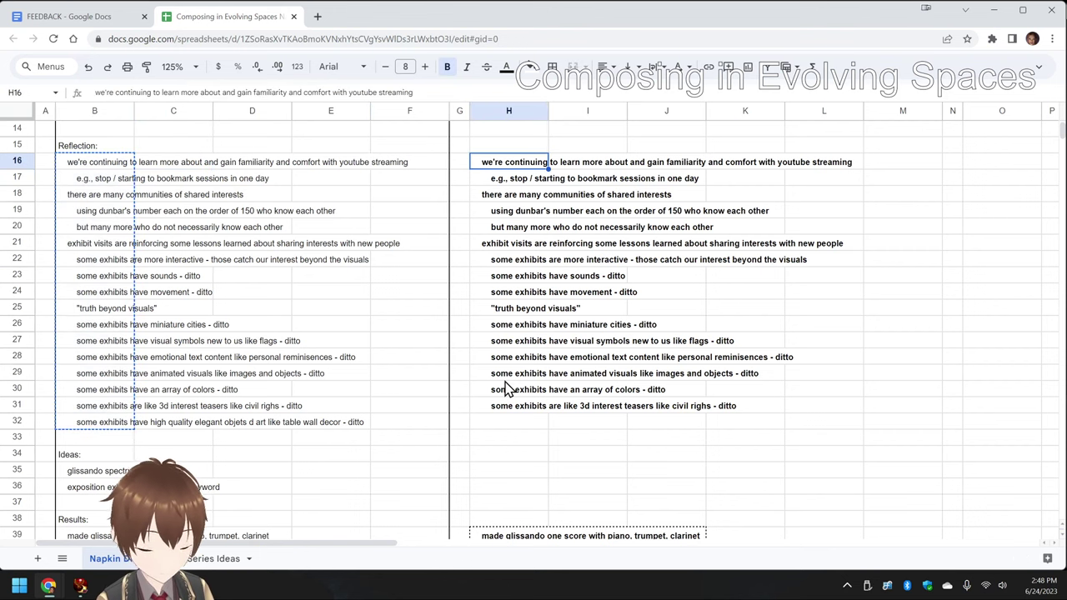
key(ctrl+v)
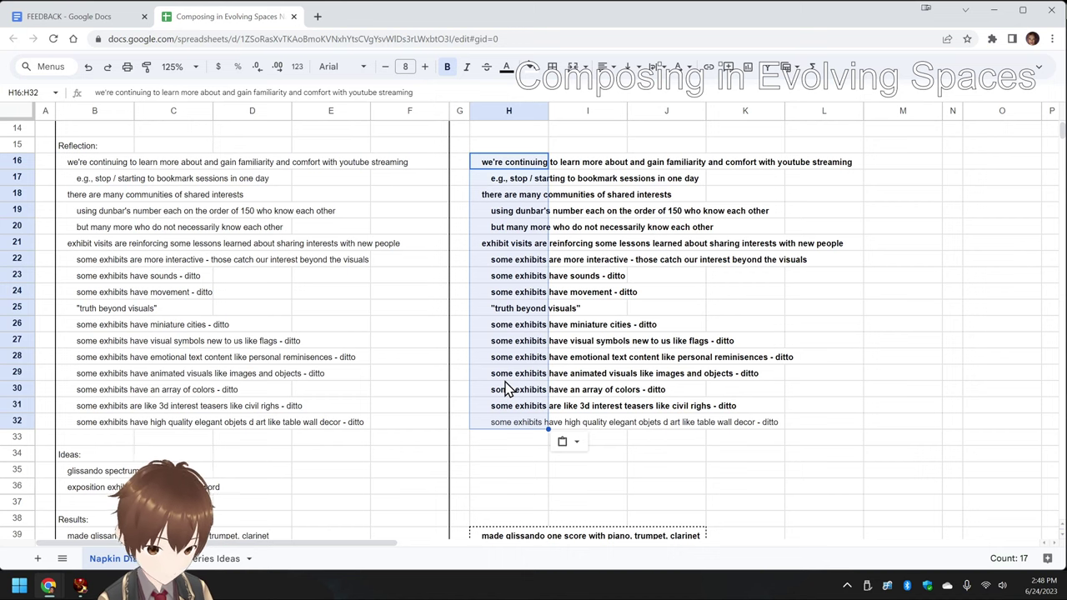
- Make all the pasted reflection lines in H16:H32 bold and deselect them
key(ctrl+b)
key(ctrl+b)
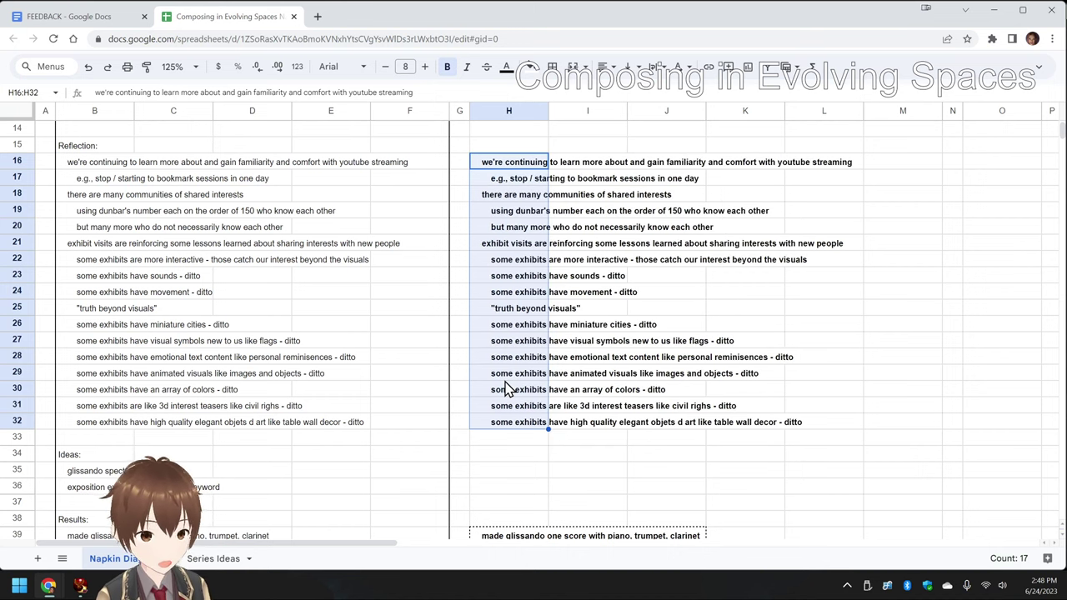
click(404, 419)
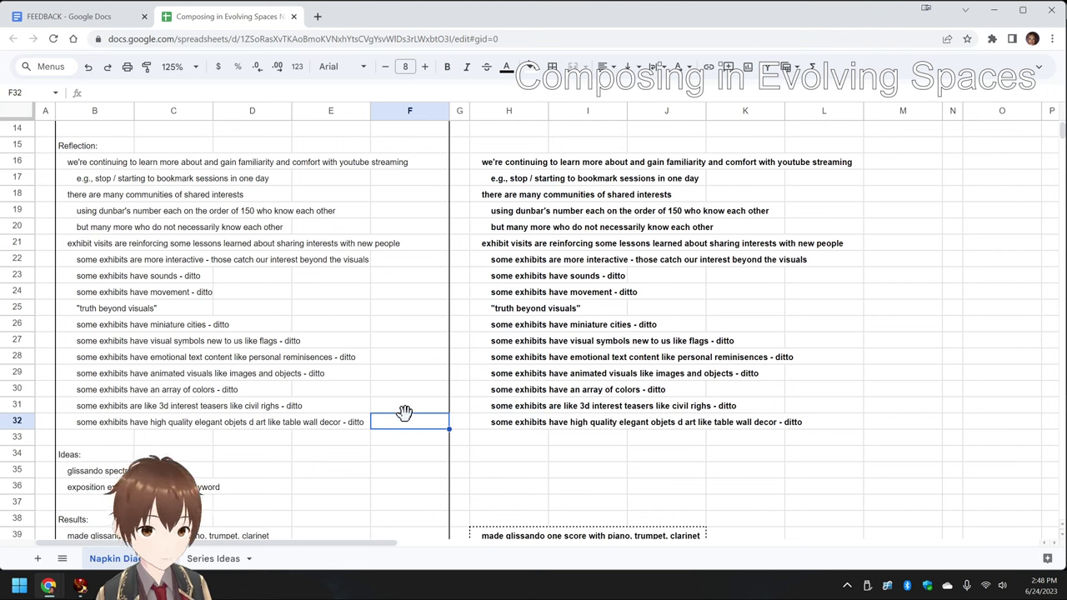
- Switch to Firestorm and view the SL20B inventory subfolders, collapsing and reopening the EXHIBIT TOUR VISITS folder
key(alt+Tab)
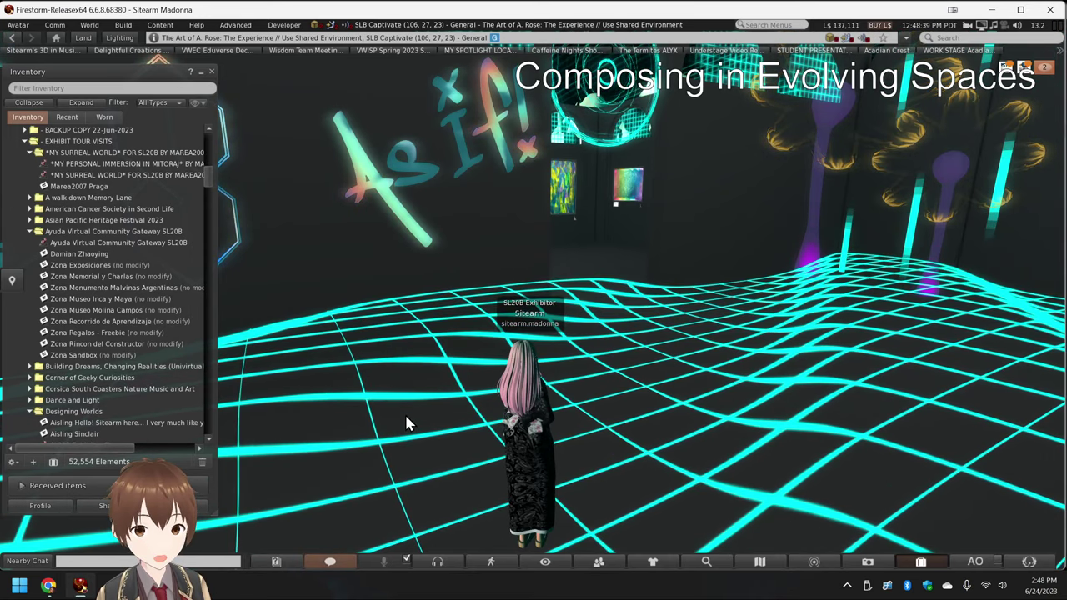
scroll(101, 349, up, 3)
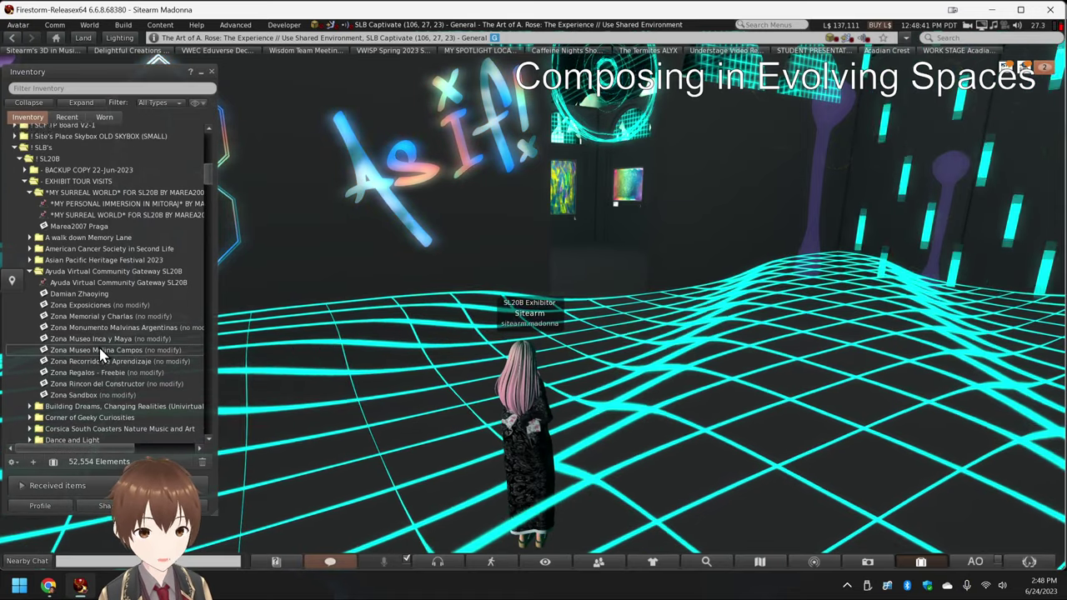
scroll(18, 229, up, 1)
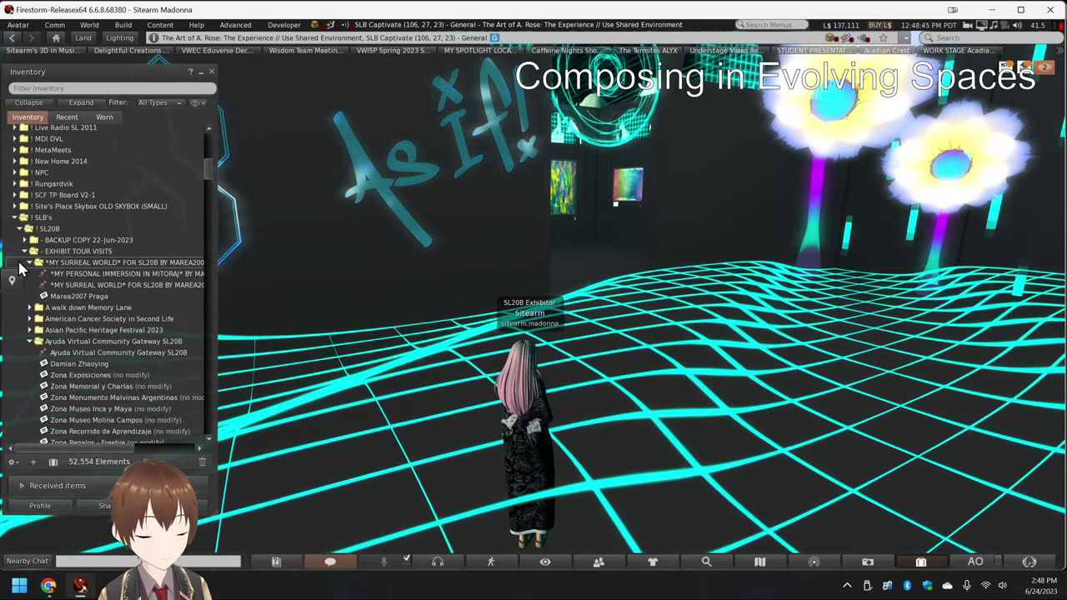
click(24, 252)
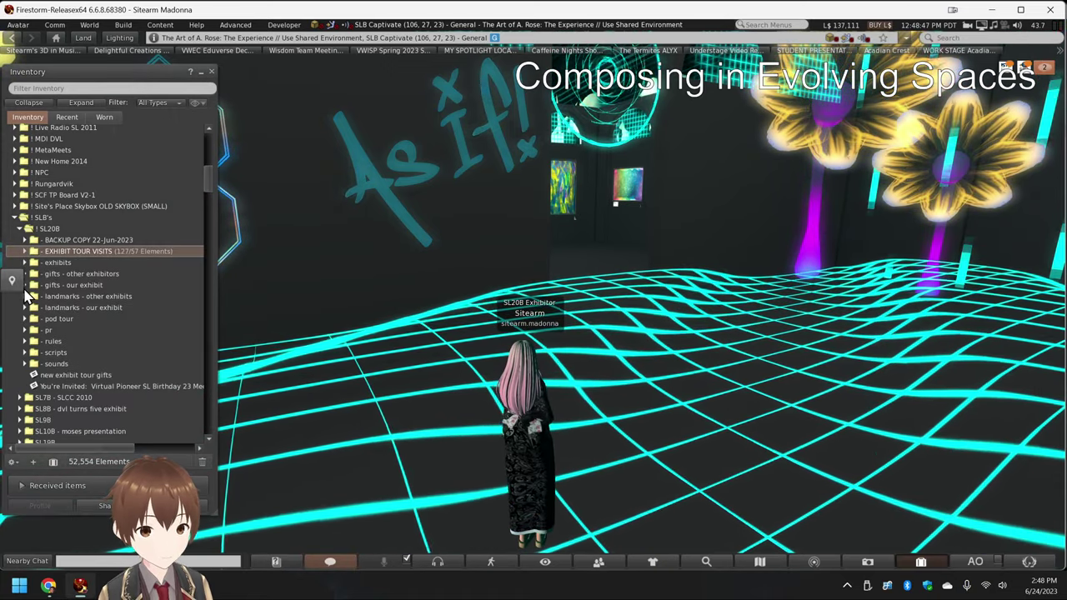
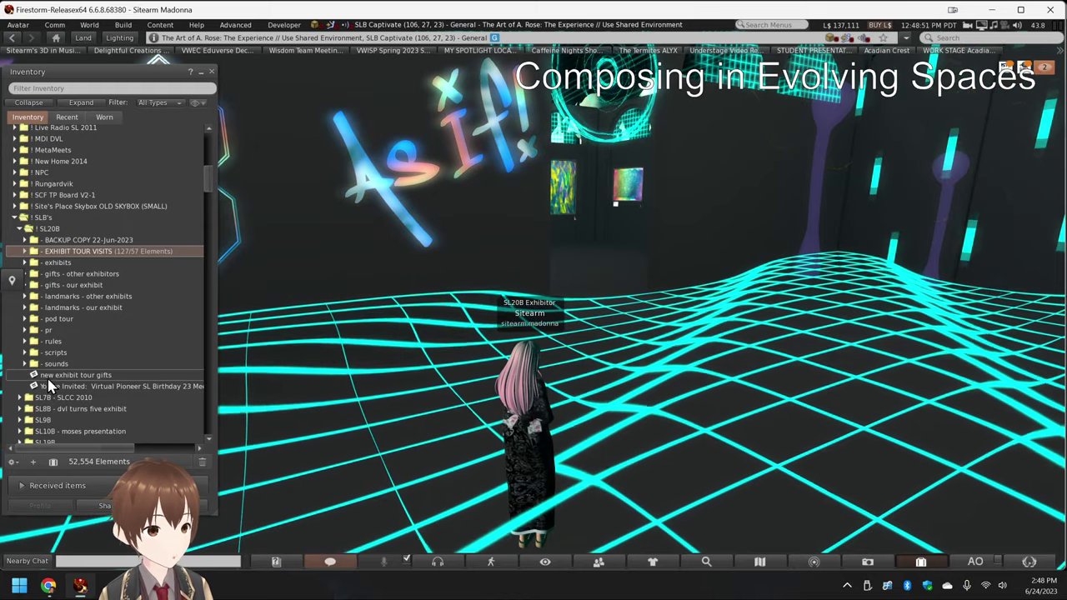
click(25, 252)
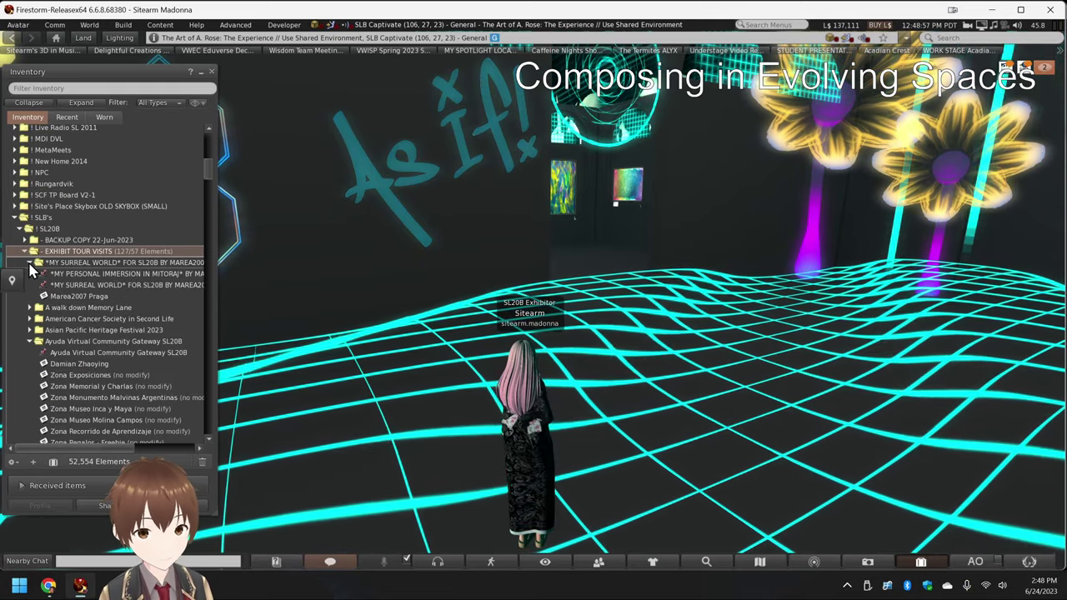
- Collapse the expanded exhibit folders in EXHIBIT TOUR VISITS, including *MY SURREAL WORLD*, Ayuda, Designing Worlds, Mandroid and MOVE! & DANCE
click(30, 264)
click(29, 308)
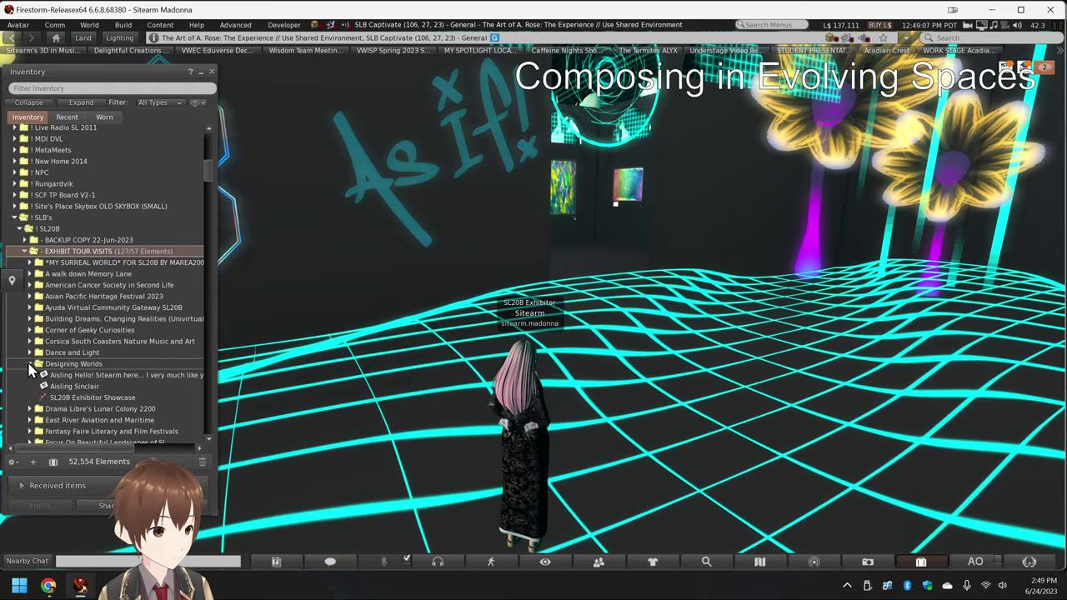
click(30, 366)
scroll(34, 380, down, 1)
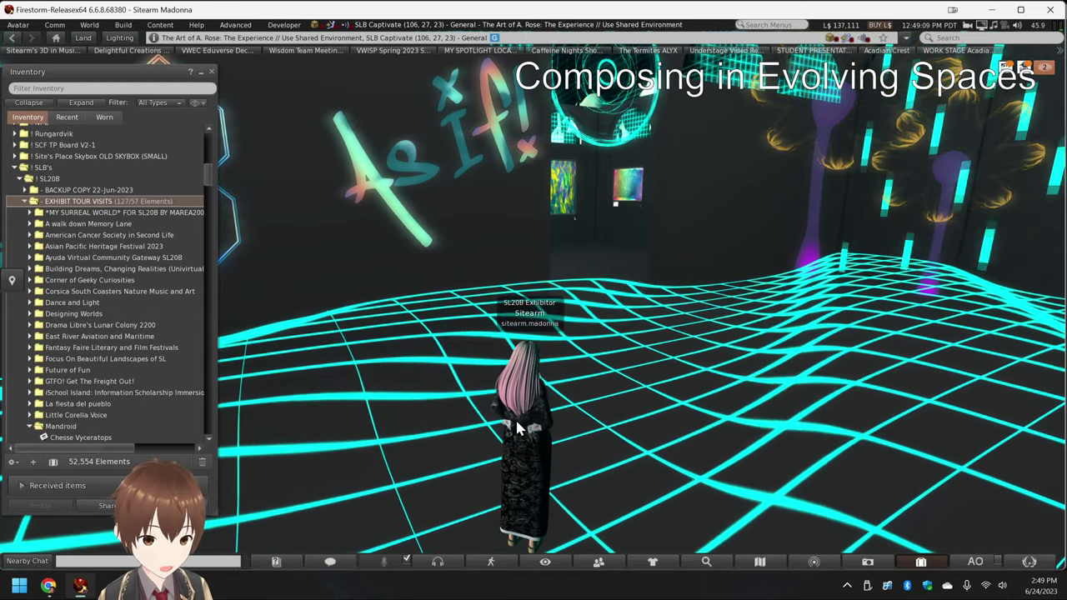
scroll(138, 403, down, 2)
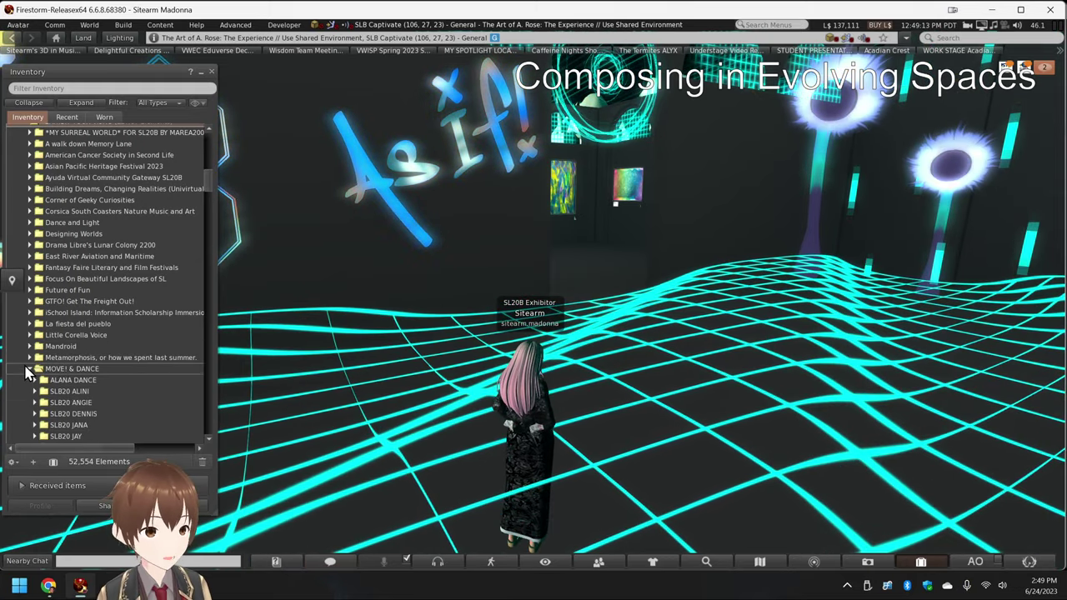
click(29, 370)
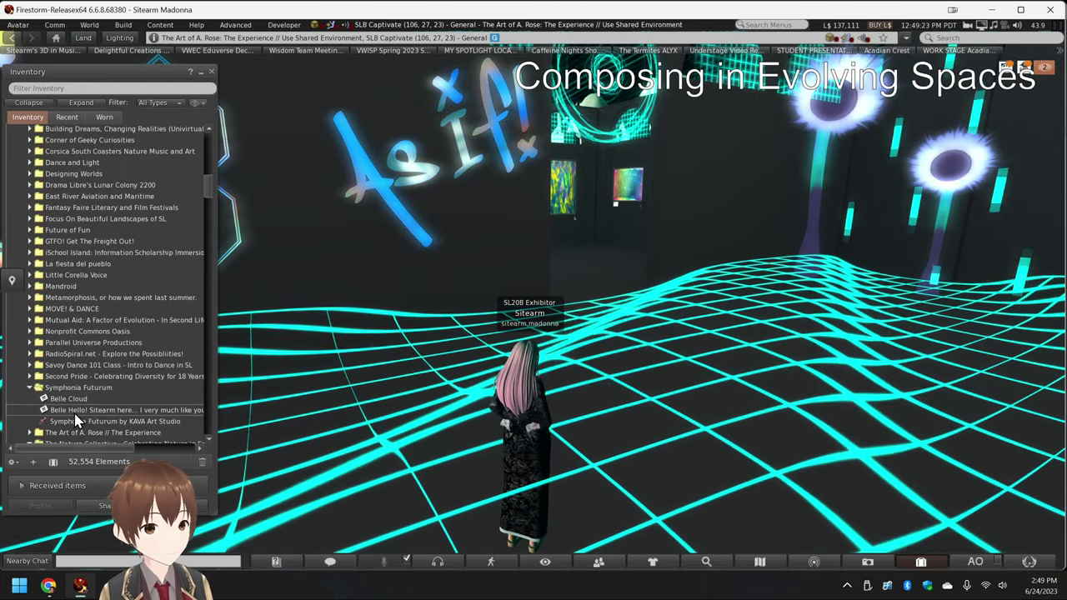
- Open the greeting notecard in the Symphonia Futurum folder, teleport to Symphonia Futurum by KAVA Art Studio, and close the notecard
double_click(73, 411)
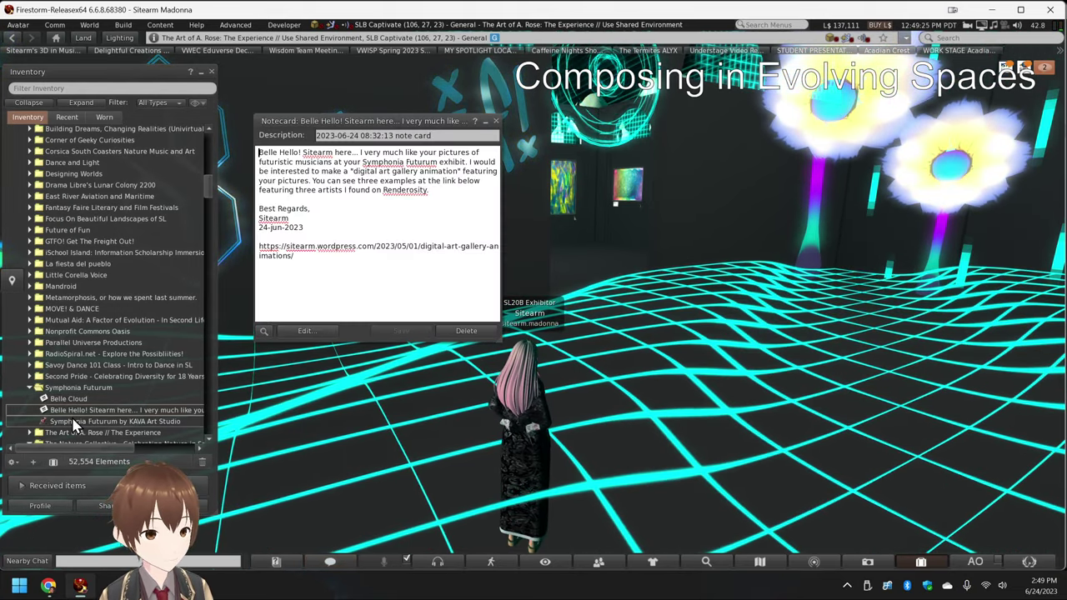
click(73, 432)
double_click(77, 424)
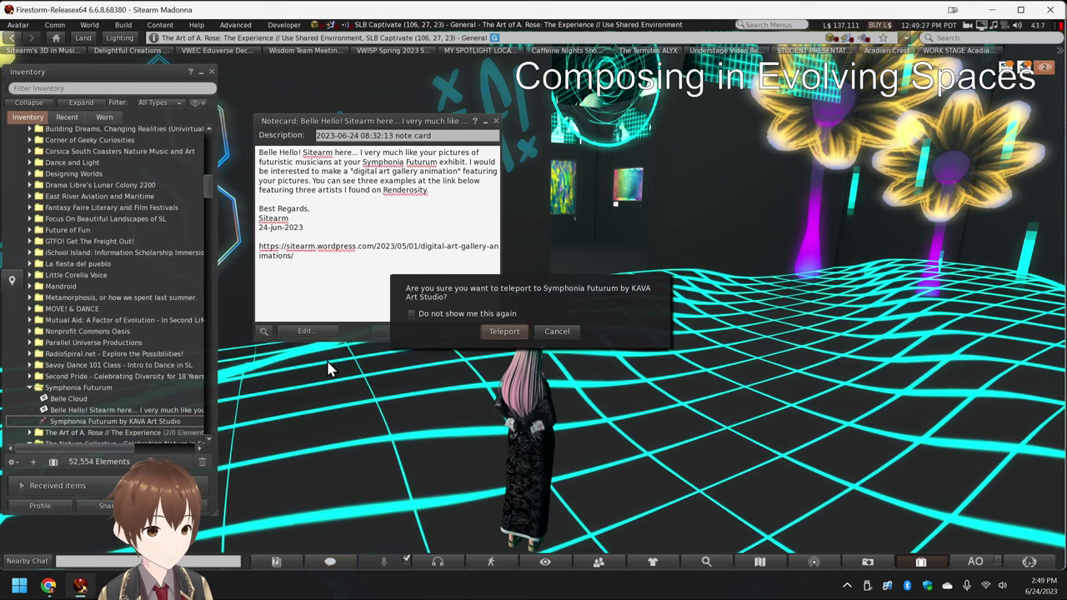
click(504, 332)
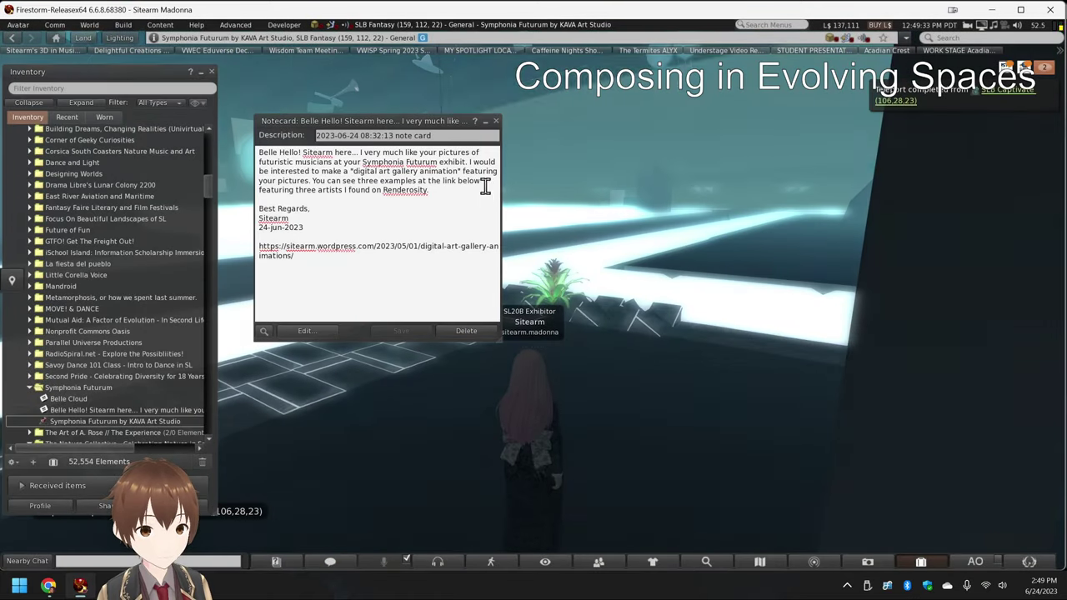
click(496, 122)
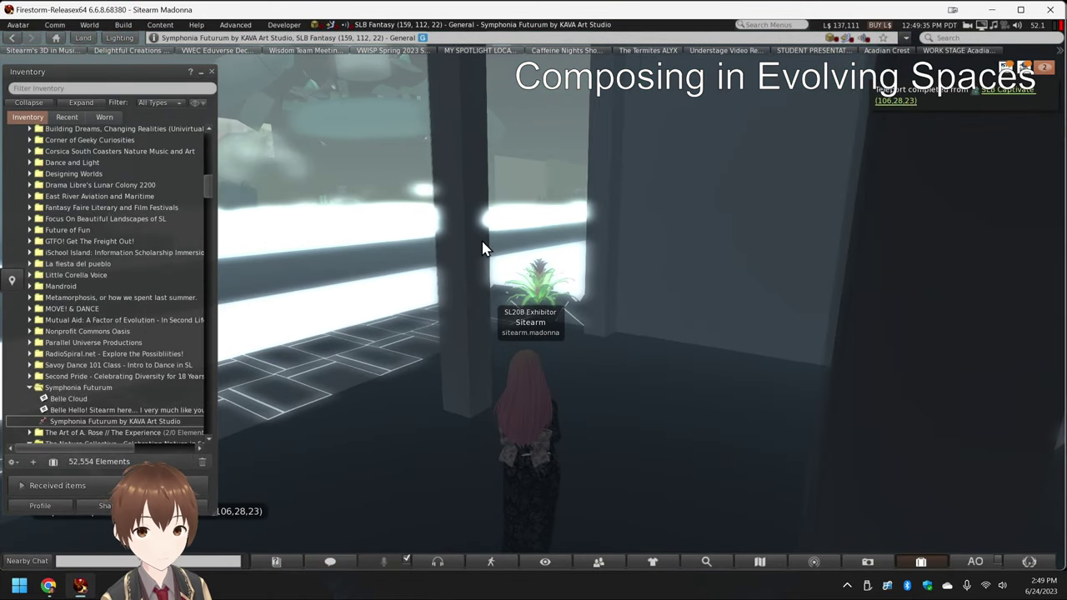
- Walk the avatar through the archway into the Symphonia Futurum gallery and up to the large pink artwork
key(Up)
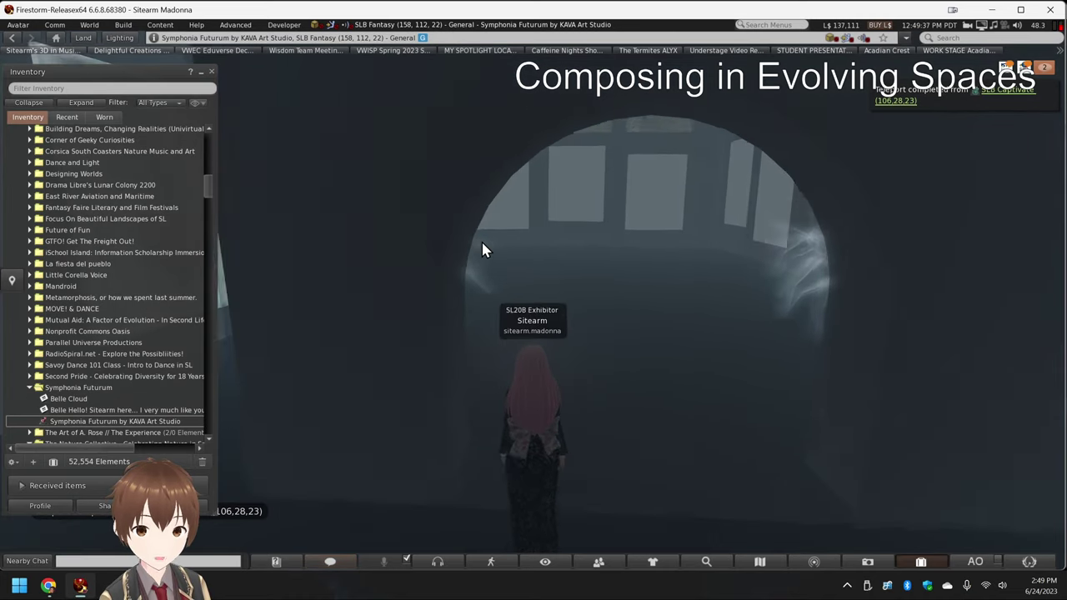
key(Up)
key(Right)
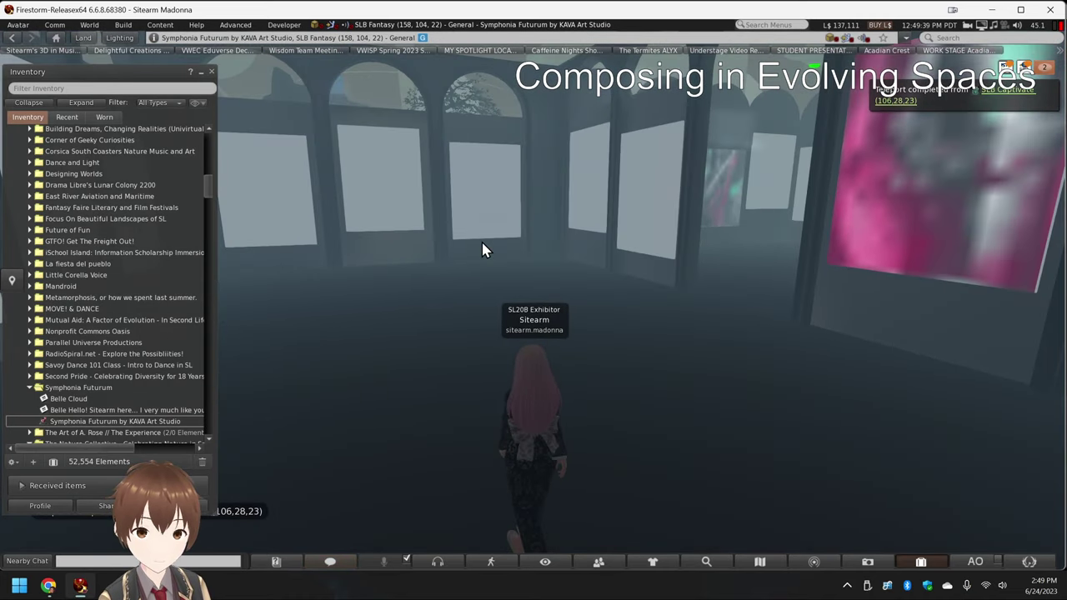
key(Up)
key(Right)
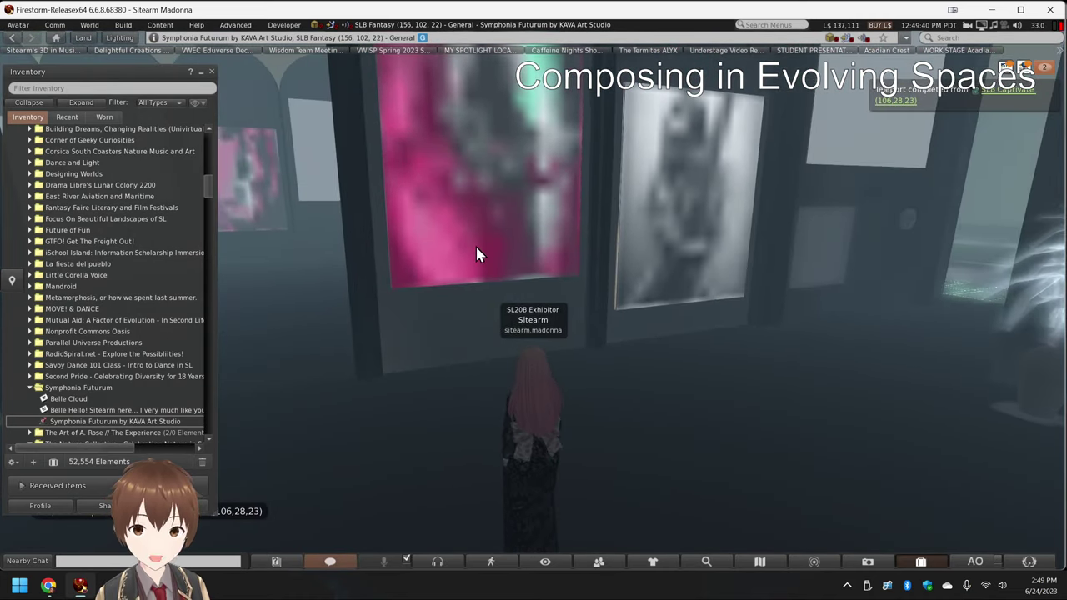
- Examine the gallery's arched wall panels with the camera, from the large pink artwork past the adjoining pictures
mouse_move(470, 206)
mouse_down()
mouse_move(530, 307)
mouse_move(531, 288)
mouse_up()
scroll(533, 302, up, 3)
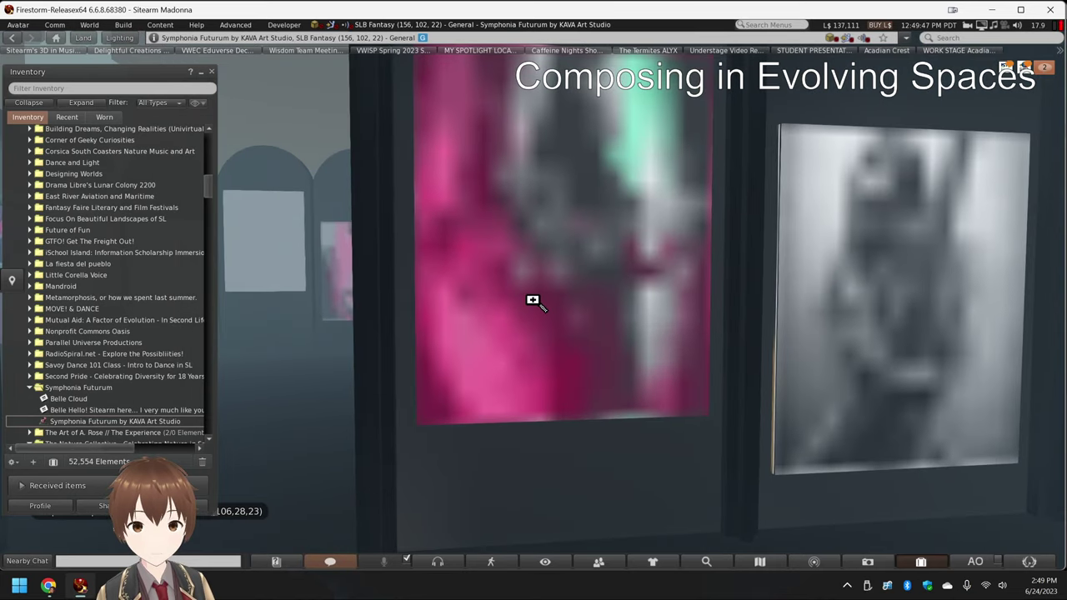
scroll(533, 300, down, 3)
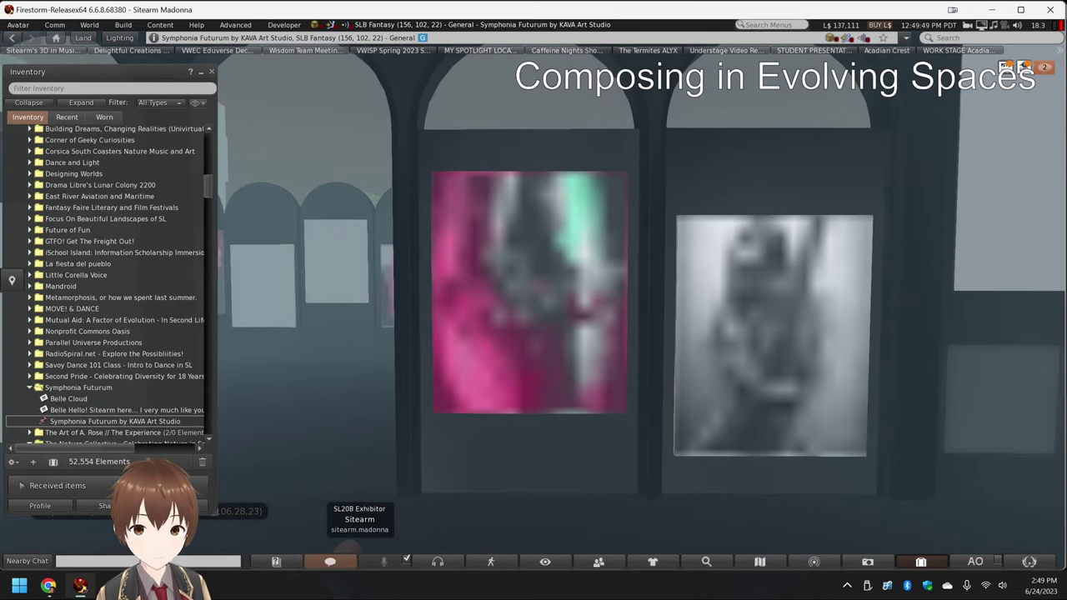
mouse_move(518, 319)
mouse_down()
mouse_move(615, 297)
mouse_move(906, 278)
mouse_up()
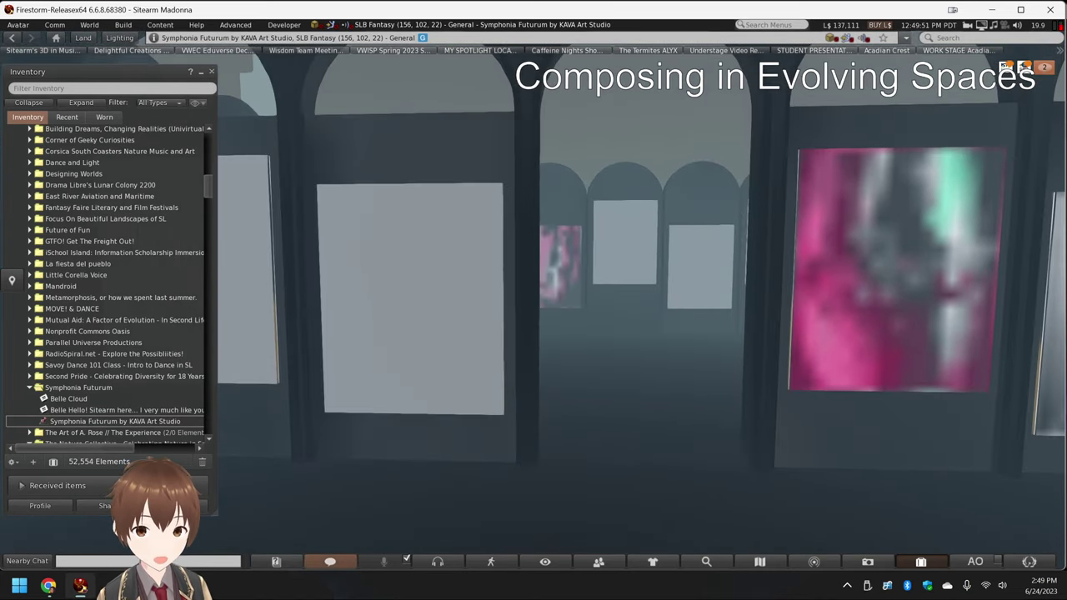
key(Right)
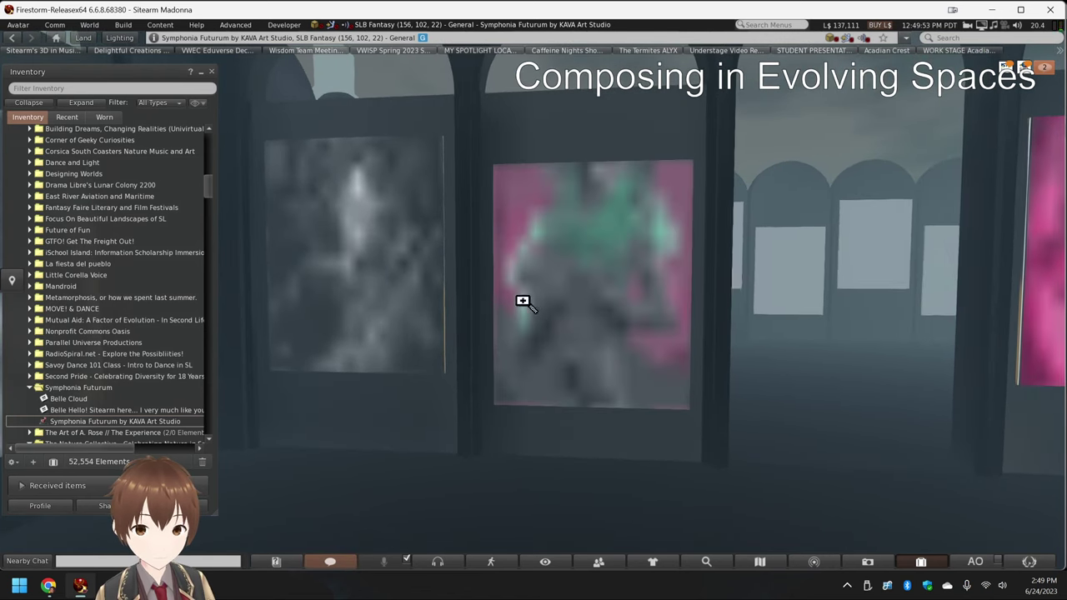
drag(527, 311, 529, 362)
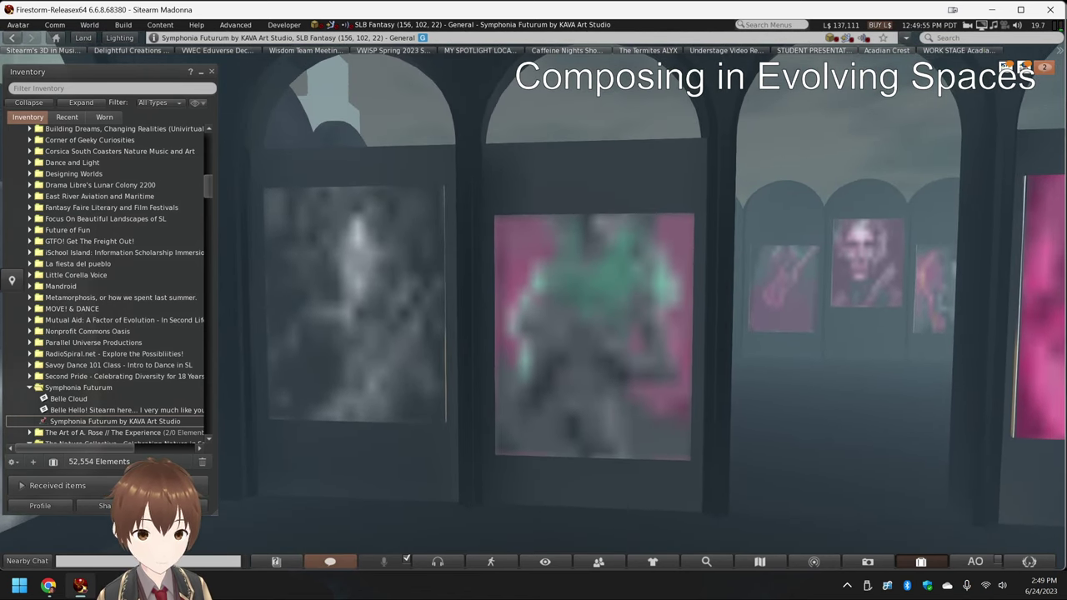
mouse_move(623, 334)
mouse_down()
mouse_move(623, 292)
mouse_move(584, 313)
mouse_move(534, 301)
mouse_up()
mouse_move(334, 302)
mouse_down()
mouse_move(529, 304)
mouse_move(430, 318)
mouse_move(469, 316)
mouse_move(464, 306)
mouse_move(475, 330)
mouse_up()
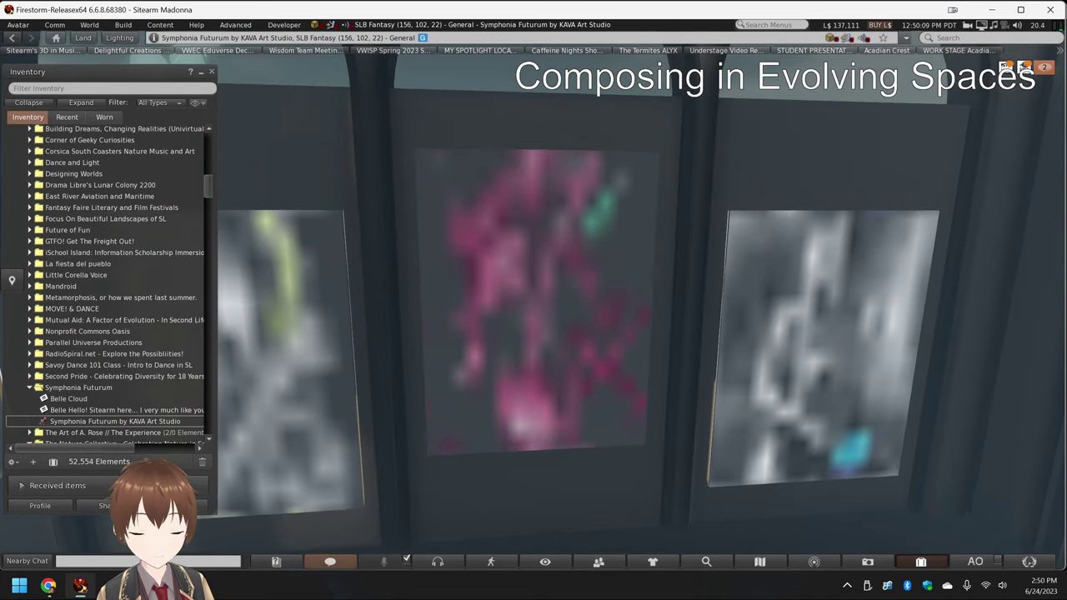
mouse_move(534, 302)
mouse_down()
mouse_move(534, 333)
mouse_move(510, 295)
mouse_move(465, 285)
mouse_move(482, 284)
mouse_move(481, 225)
mouse_up()
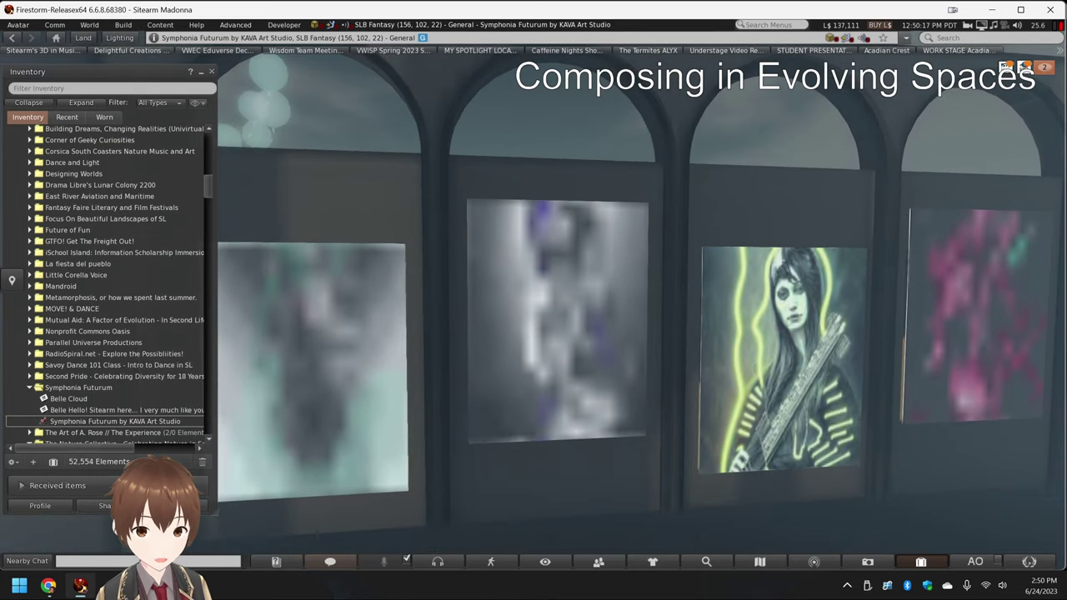
- Focus the camera on the pink and grey musician pictures and the neon instrument artwork in the gallery's corner
alt+click(398, 350)
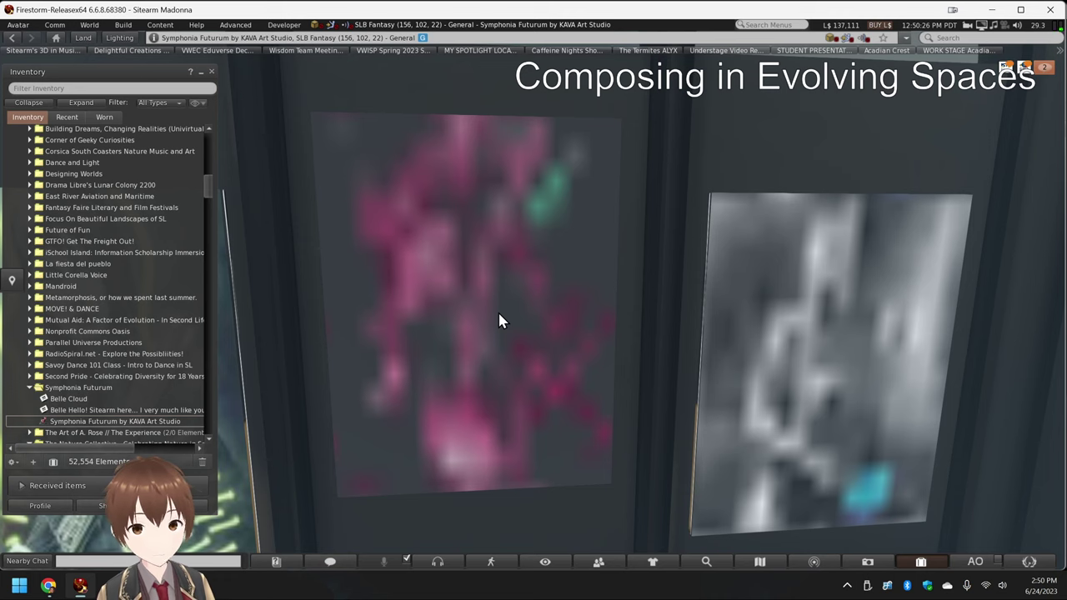
alt+click(468, 280)
drag(467, 281, 471, 359)
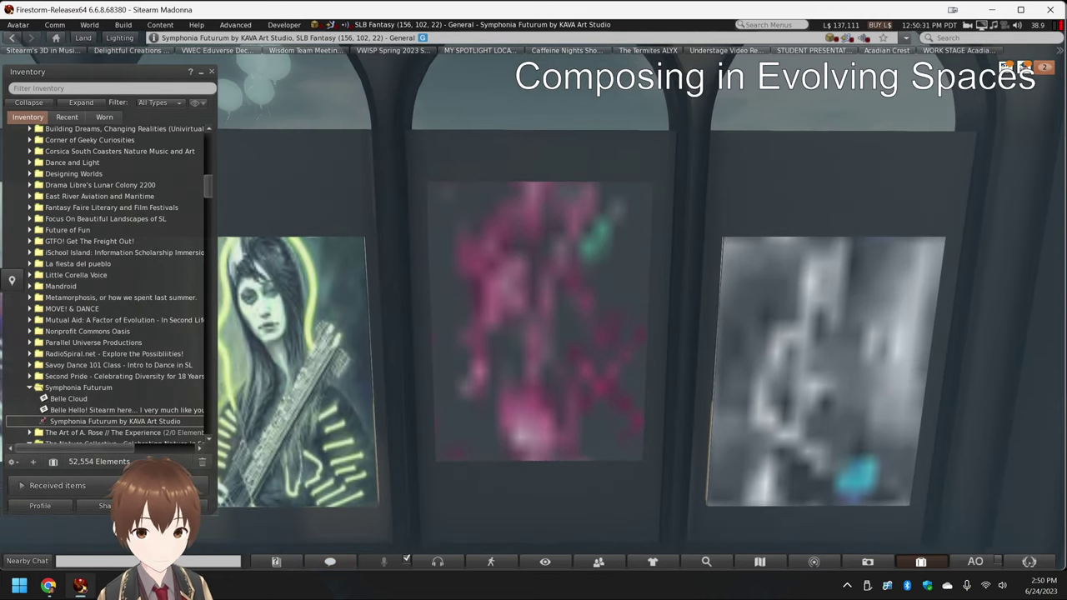
alt+click(641, 340)
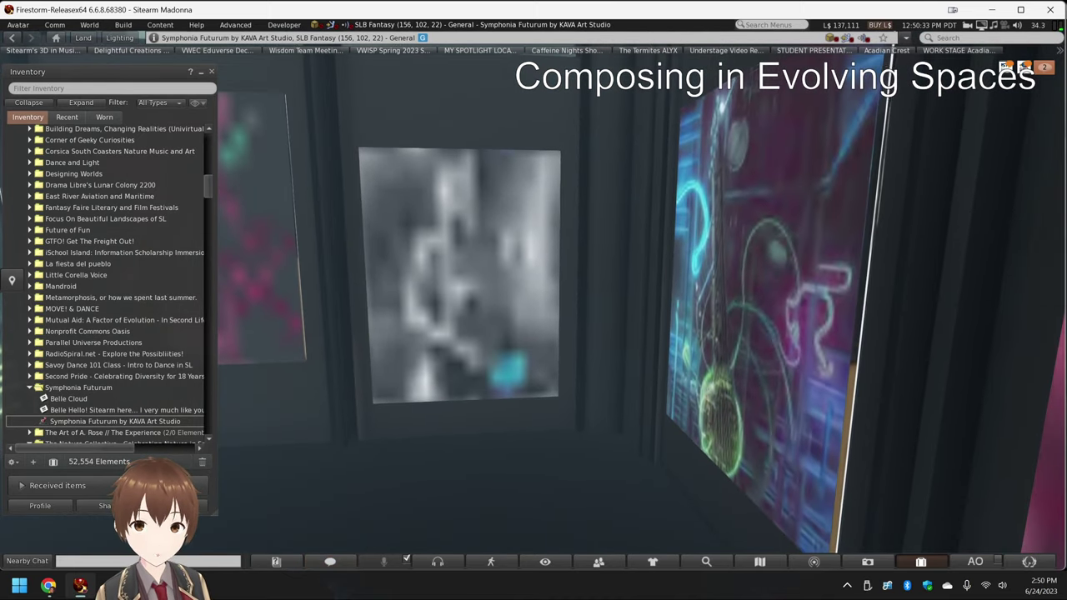
alt+click(698, 322)
drag(531, 297, 599, 297)
scroll(533, 297, down, 3)
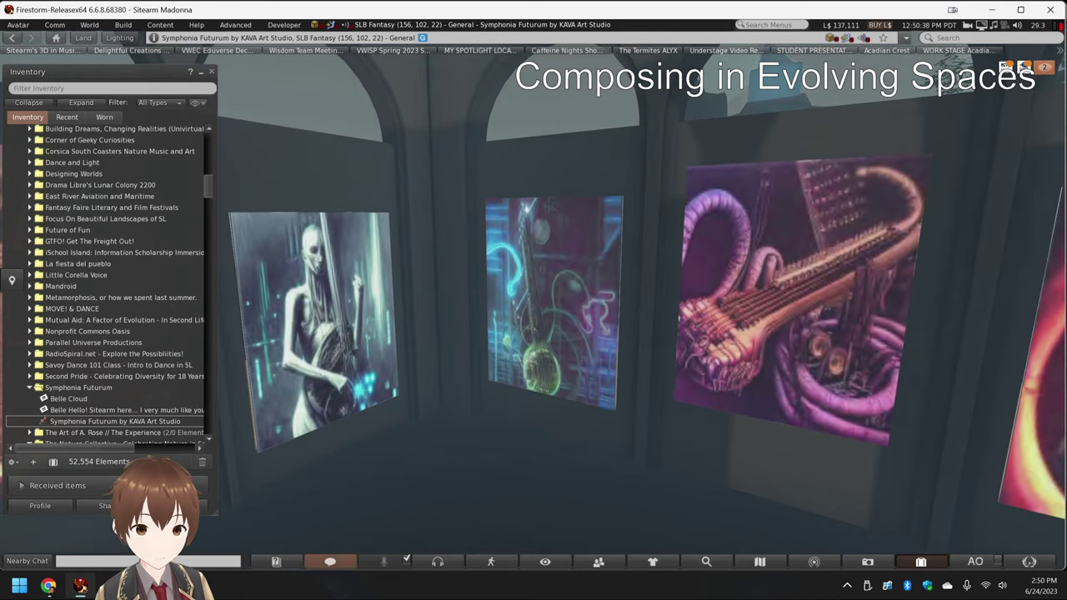
- View the remaining pictures with the camera, from the purple tentacled instrument past the masked guitarist to the pink guitar artwork
drag(534, 298, 534, 342)
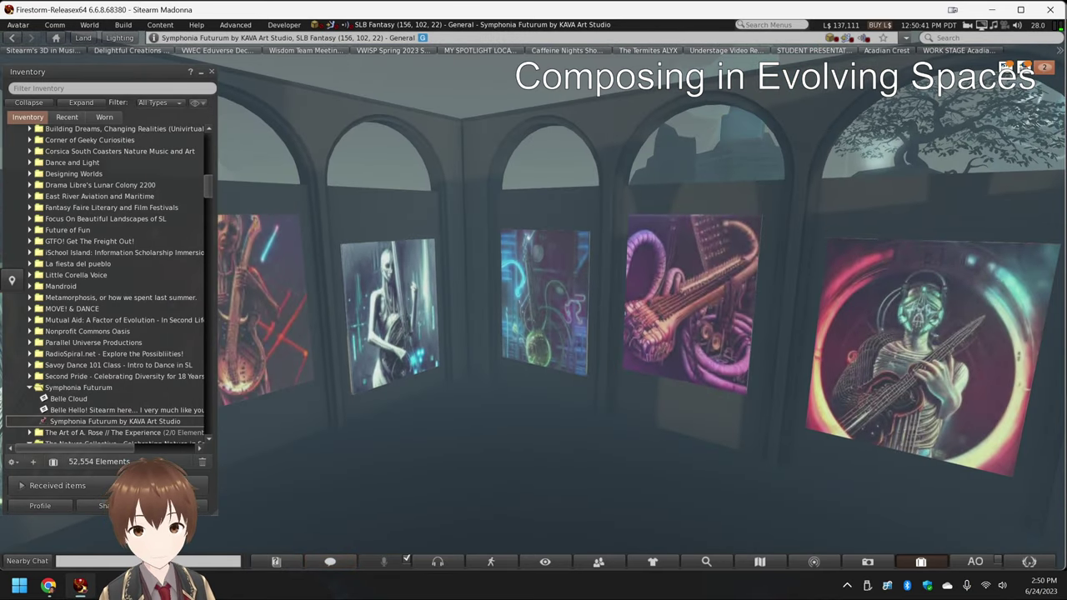
scroll(636, 325, up, 3)
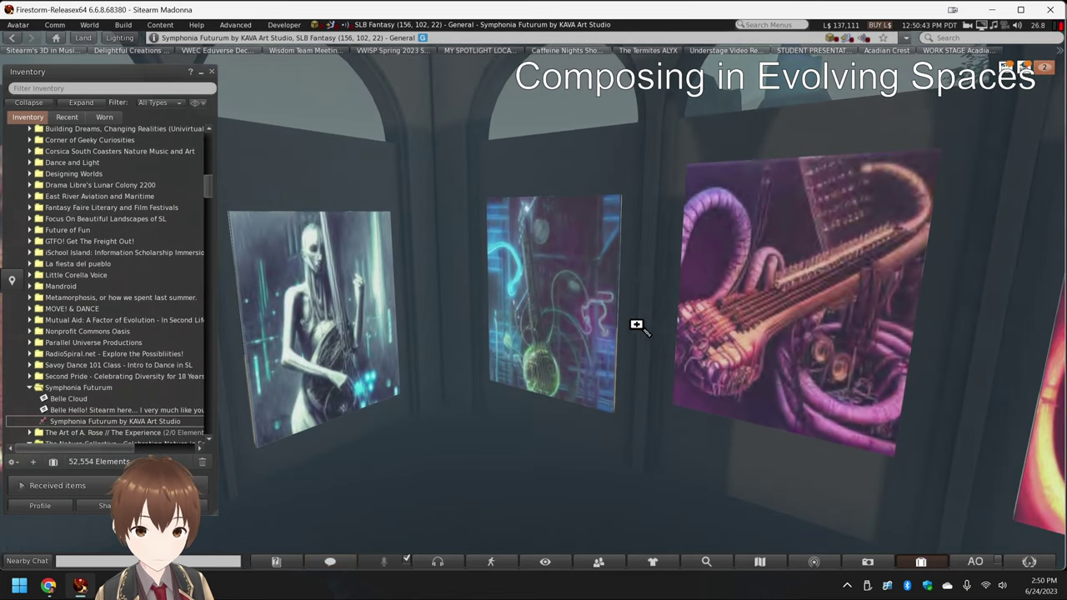
mouse_move(636, 325)
mouse_down()
mouse_move(692, 325)
mouse_move(700, 336)
mouse_move(505, 304)
mouse_up()
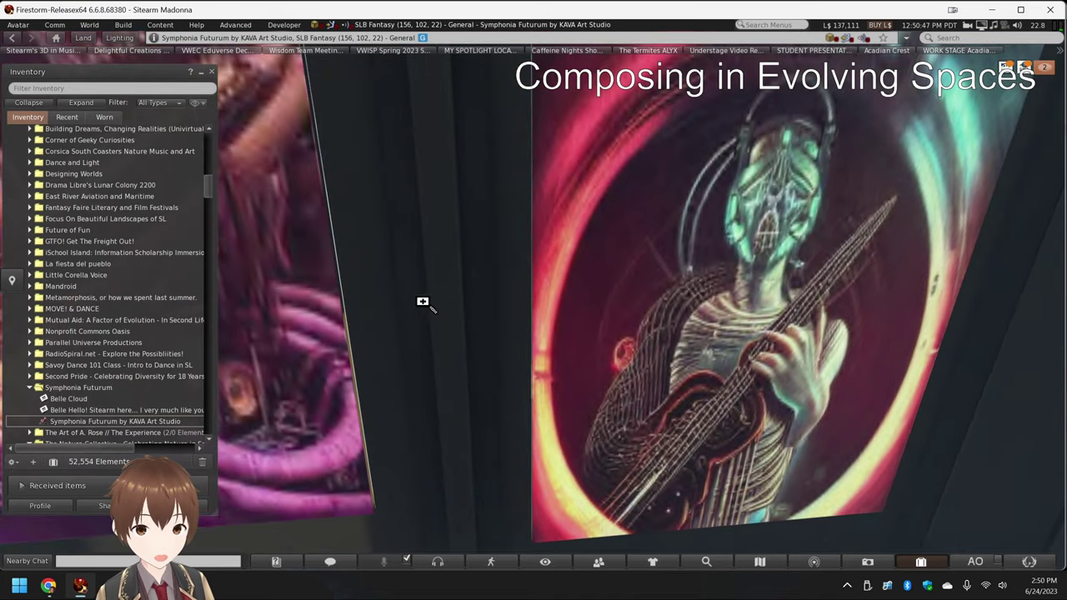
mouse_move(423, 301)
mouse_down()
mouse_move(531, 302)
mouse_move(503, 317)
mouse_move(517, 321)
mouse_move(529, 375)
mouse_move(425, 367)
mouse_up()
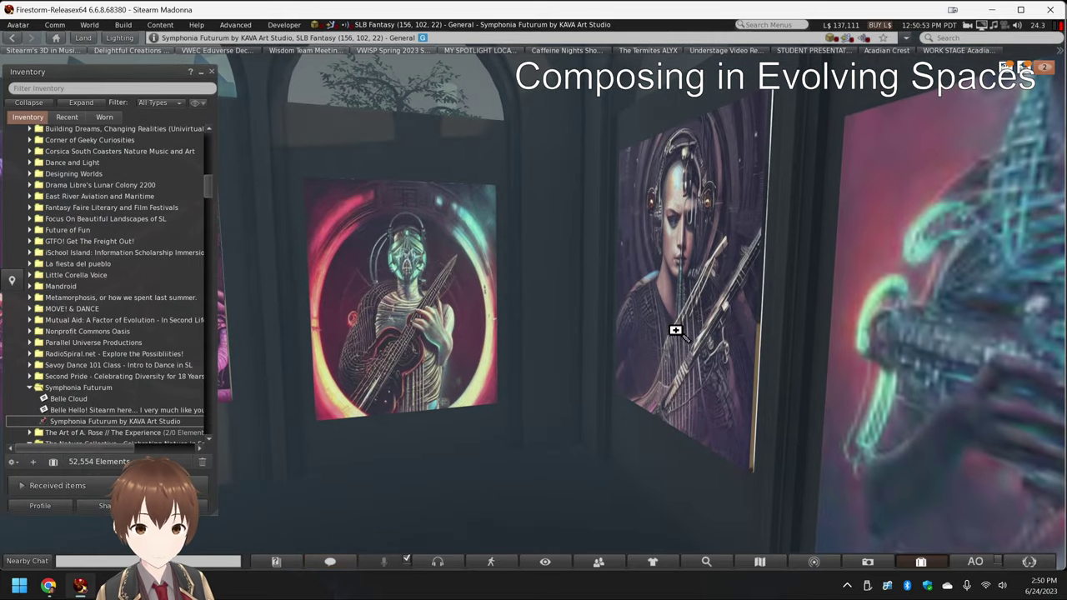
mouse_move(677, 331)
mouse_down()
mouse_move(690, 324)
mouse_move(718, 356)
mouse_move(788, 356)
mouse_up()
mouse_move(605, 215)
mouse_down()
mouse_move(608, 145)
mouse_move(503, 317)
mouse_up()
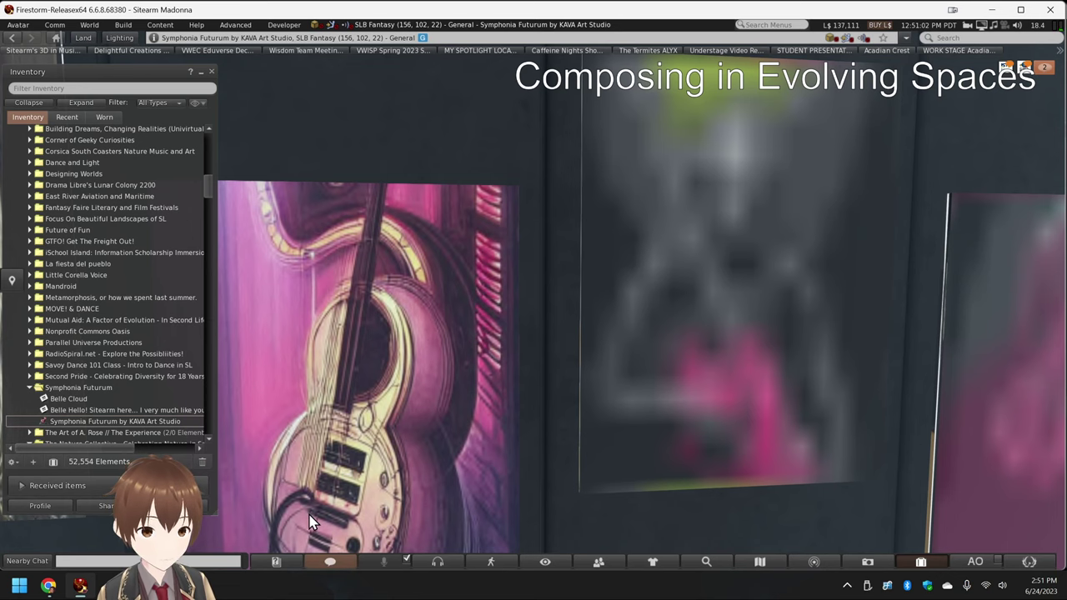
- Switch to the SL20B Exhibitor Showcase page in Chrome and look back through the Captivate and Blissful region exhibits
mouse_move(50, 591)
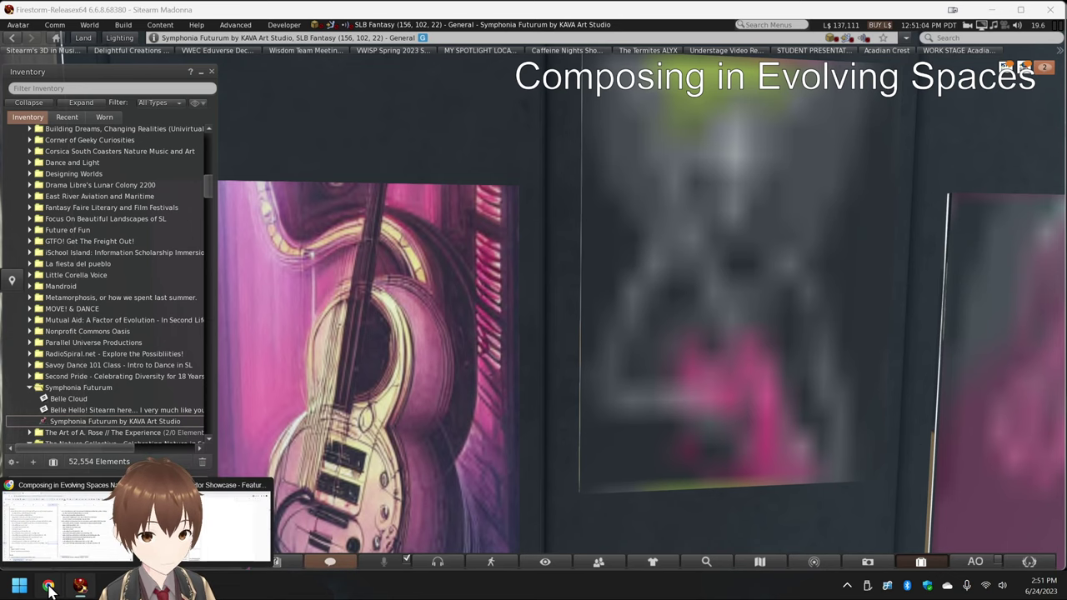
click(233, 526)
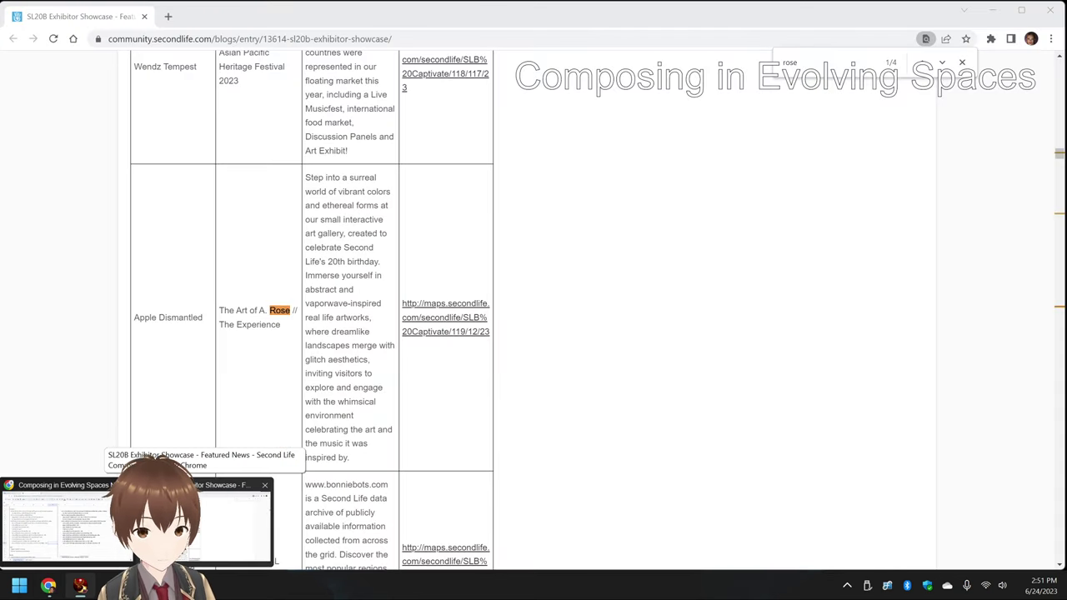
scroll(305, 413, up, 15)
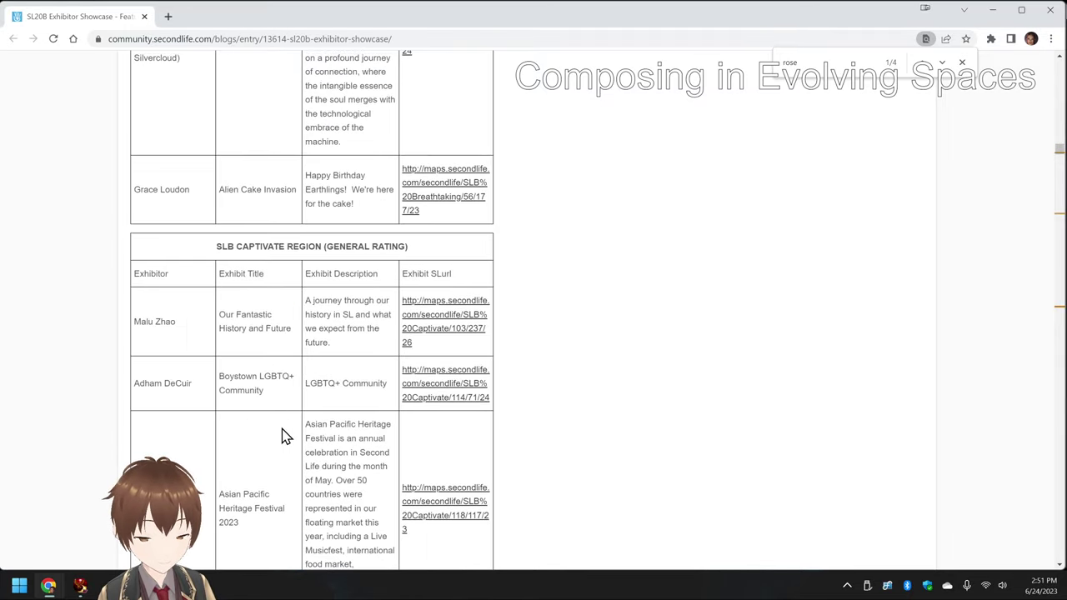
scroll(305, 412, up, 10)
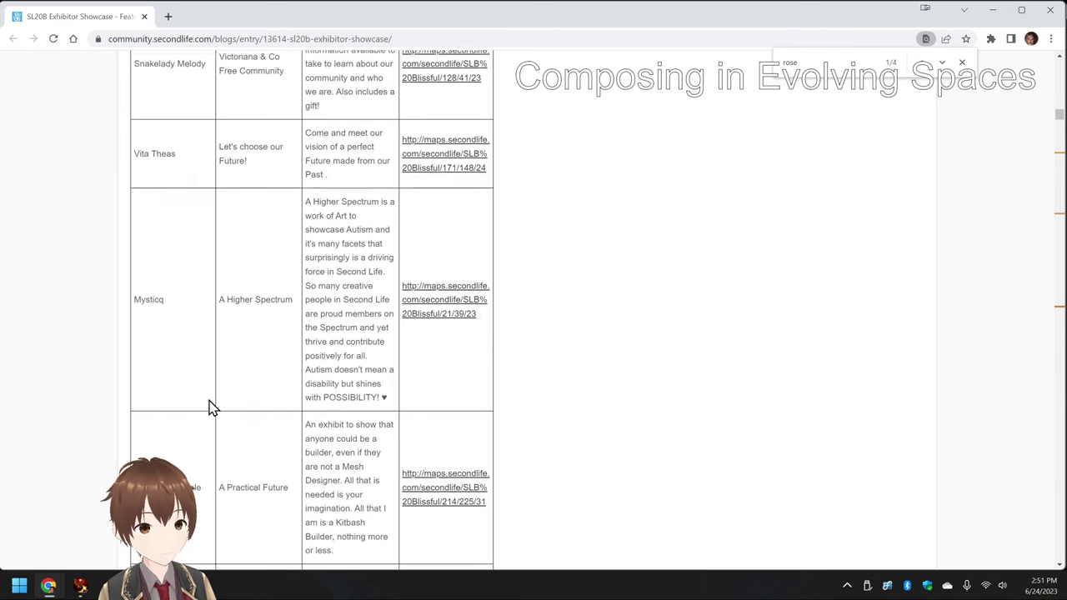
scroll(216, 384, up, 5)
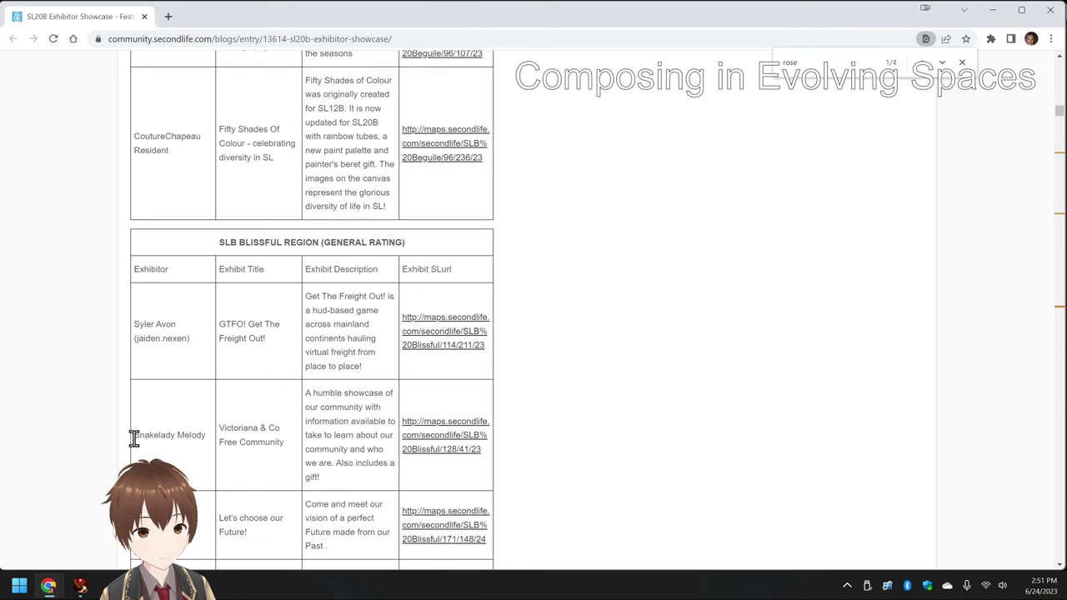
- Switch to the spreadsheet's browser window, search for sl20b in a new tab, and open the Second Life SL20B destinations page
click(52, 588)
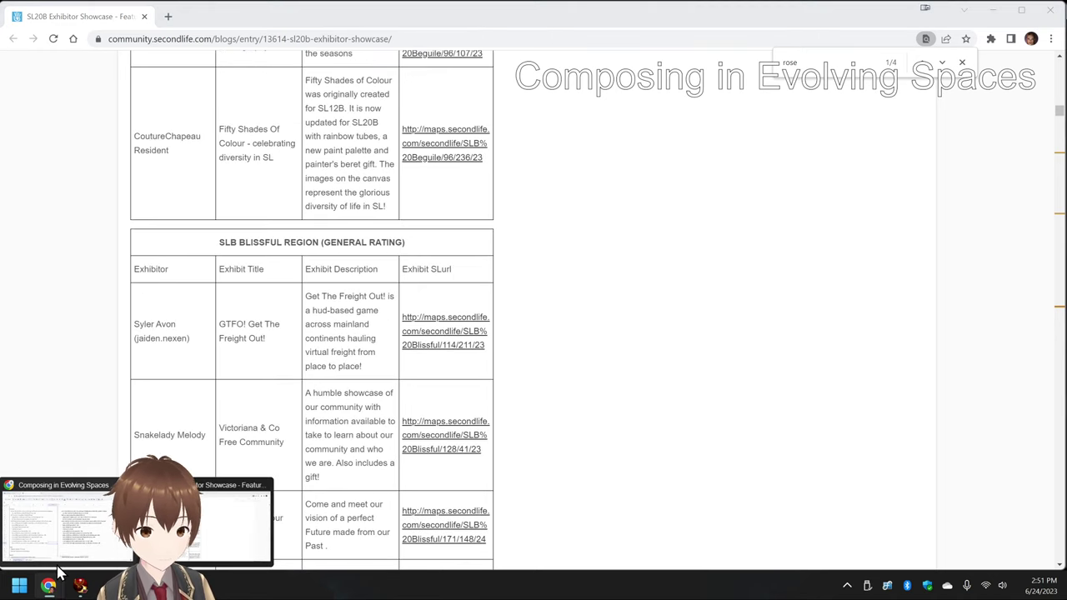
click(62, 550)
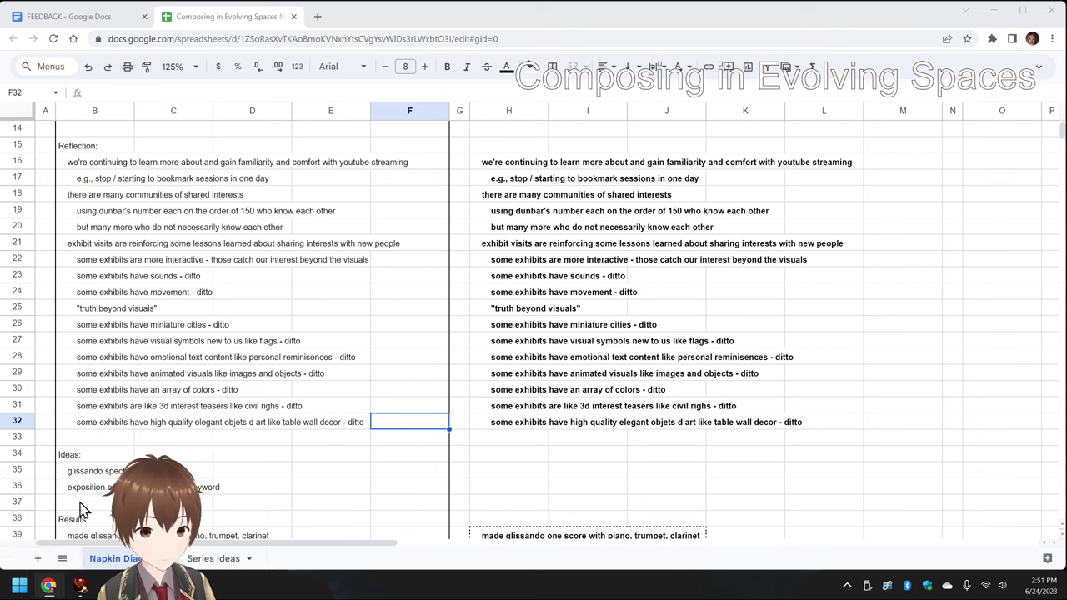
click(317, 19)
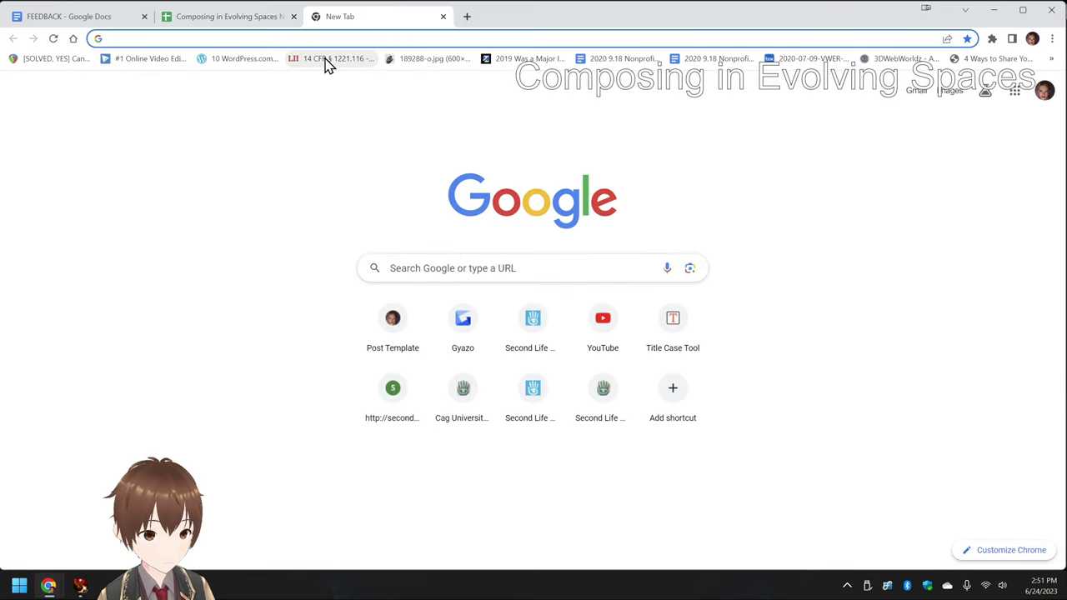
text(sl20b)
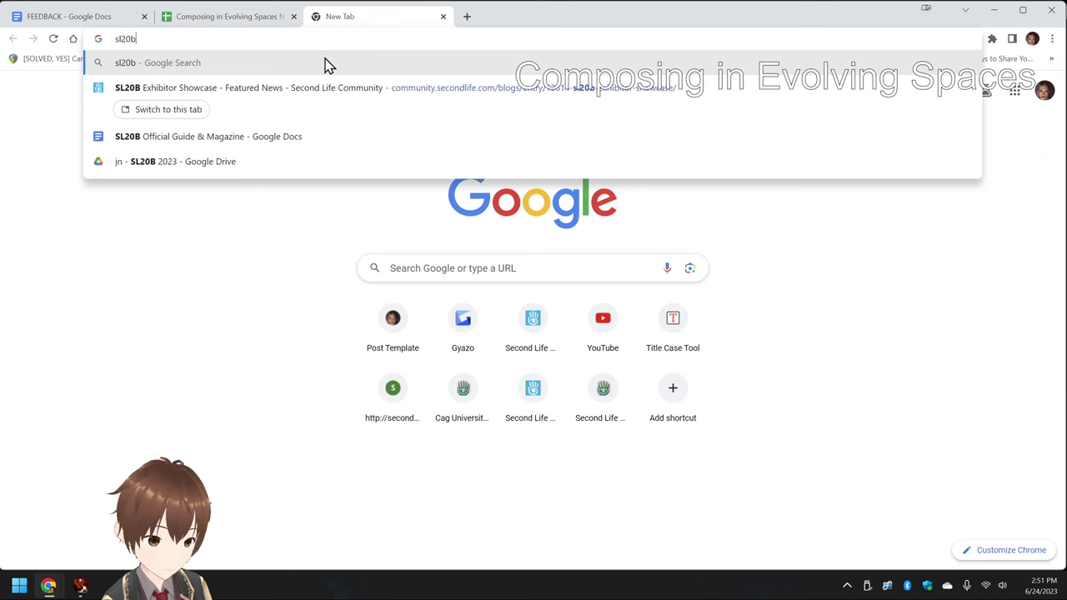
key(Return)
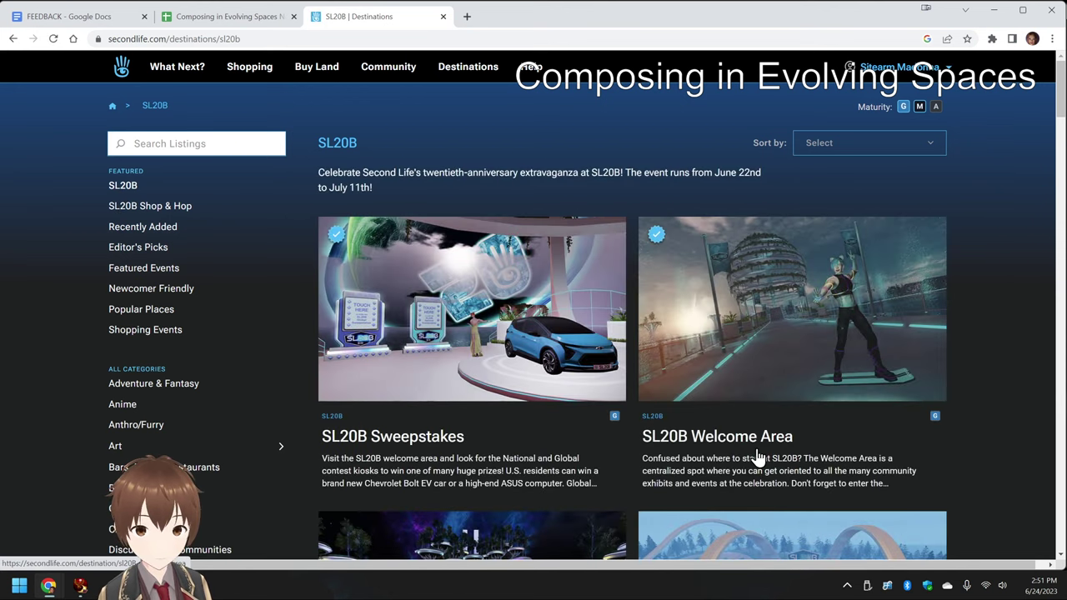
- Look through the SL20B destination listings as far as the Community Gallery Walkway and the Exhibitor Showcase
scroll(758, 456, down, 4)
scroll(757, 456, down, 5)
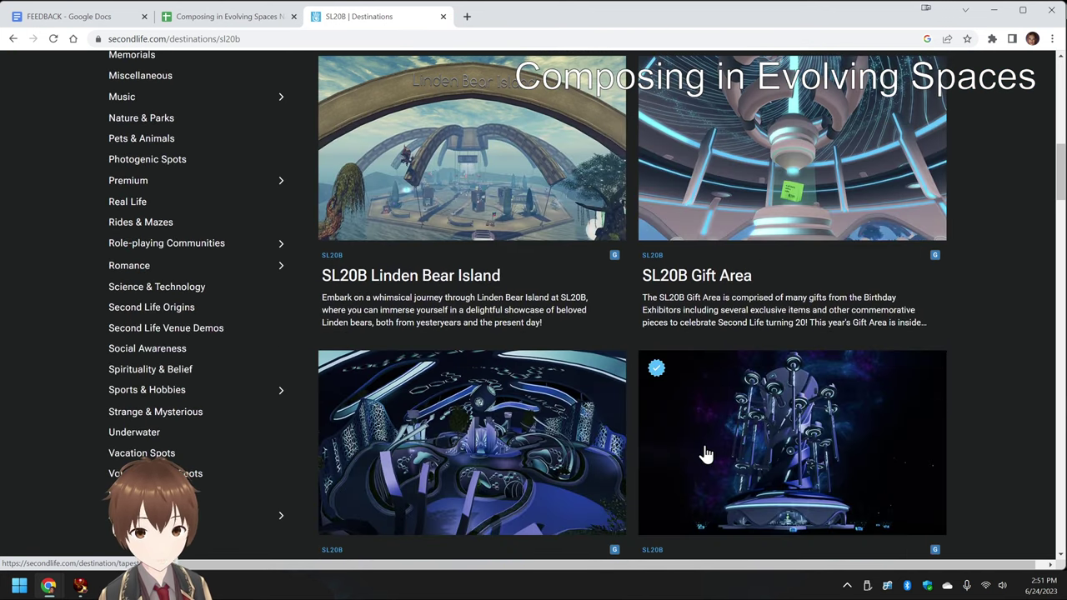
scroll(705, 454, down, 1)
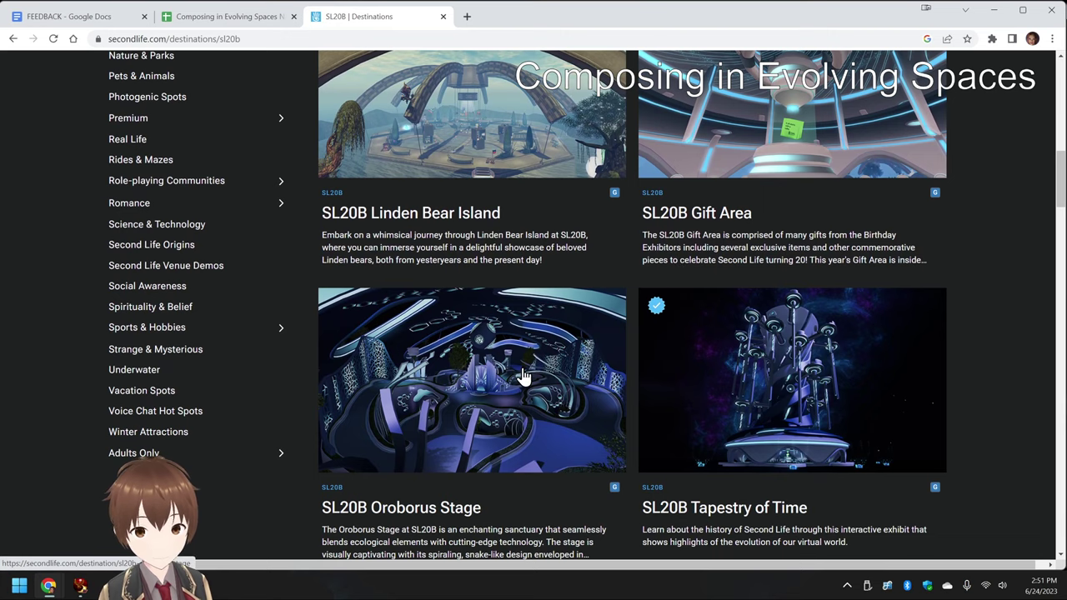
scroll(523, 376, down, 4)
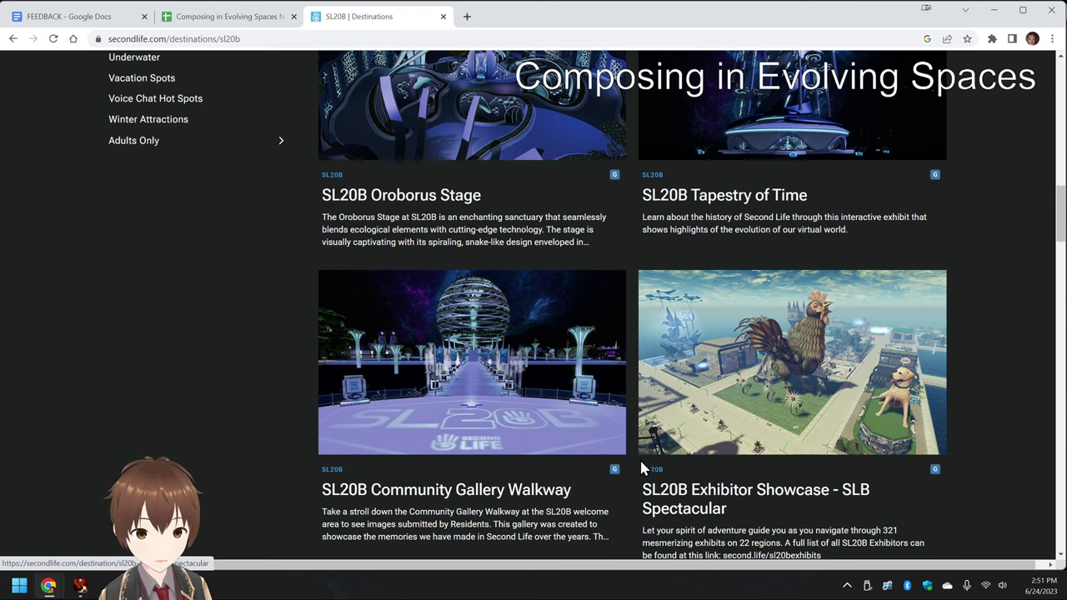
scroll(685, 499, up, 9)
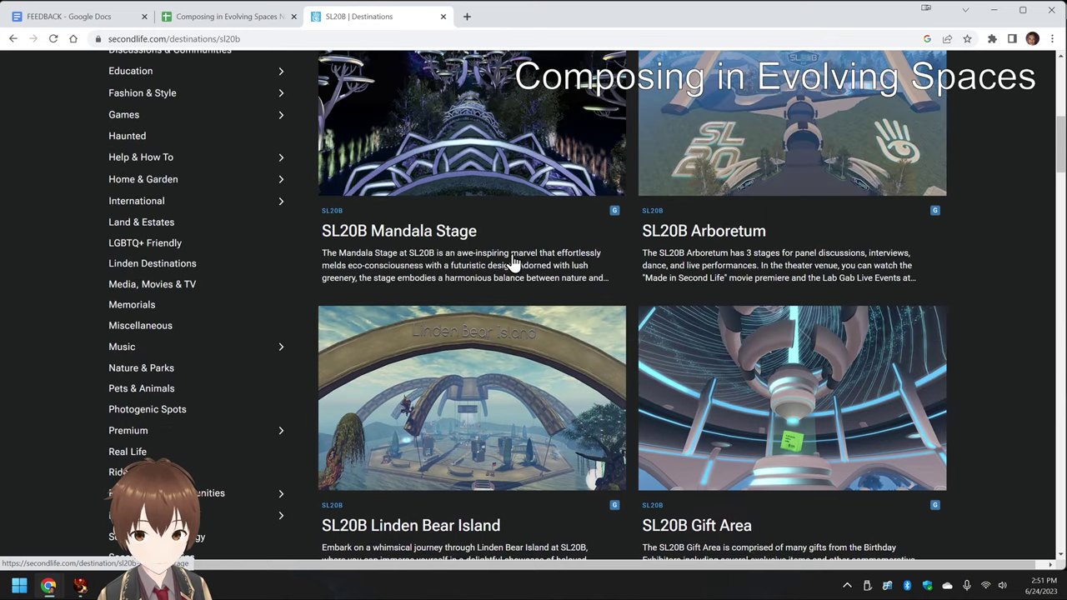
- Open the SL20B Mandala Stage destination and look over its description and the other SL20B destinations listed
click(469, 239)
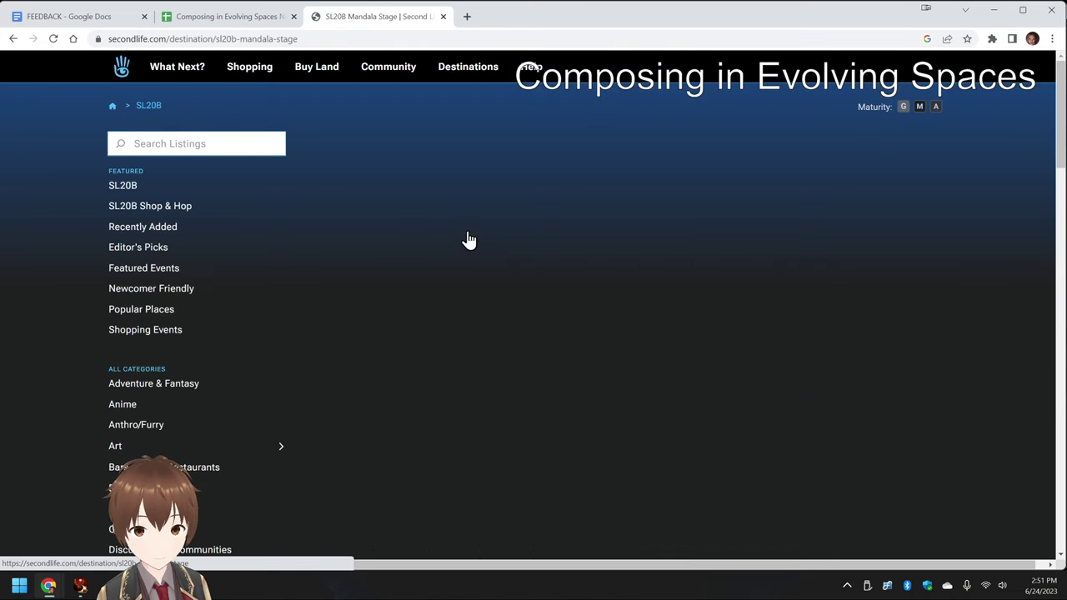
scroll(599, 432, down, 5)
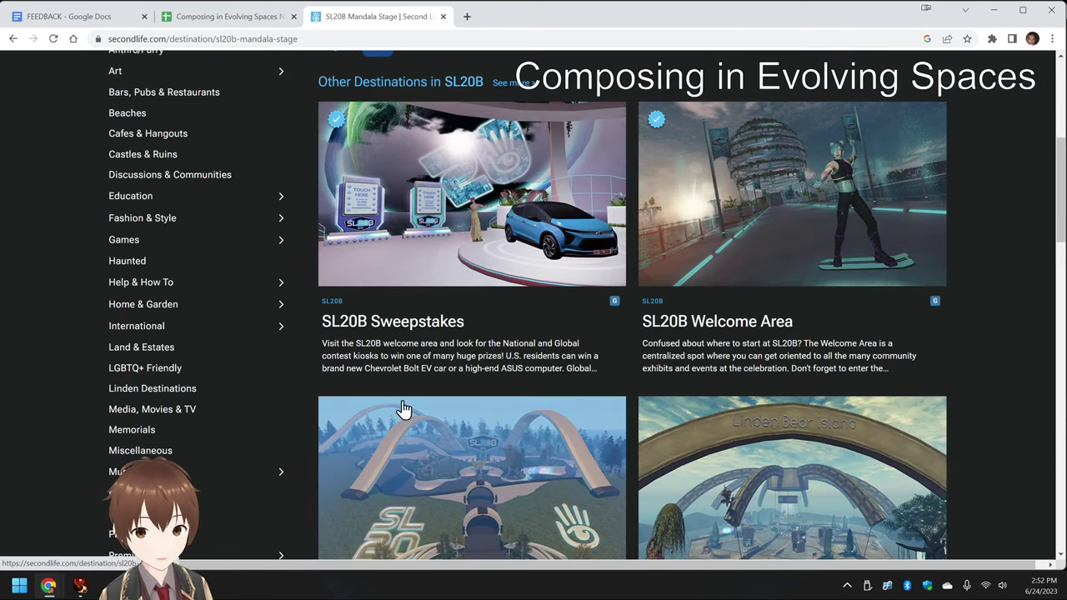
scroll(396, 396, down, 3)
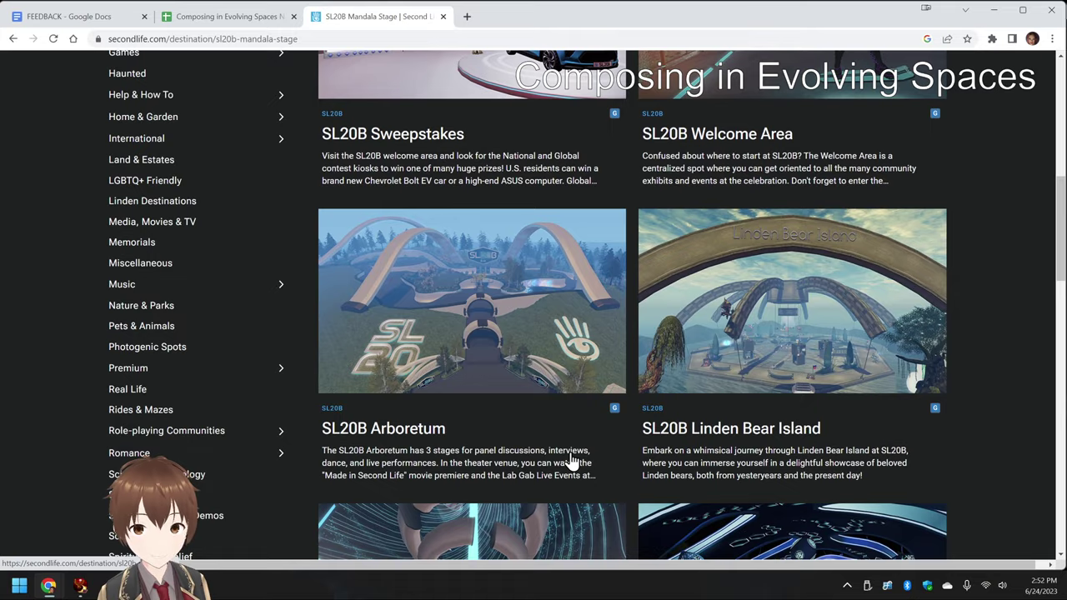
scroll(573, 454, up, 5)
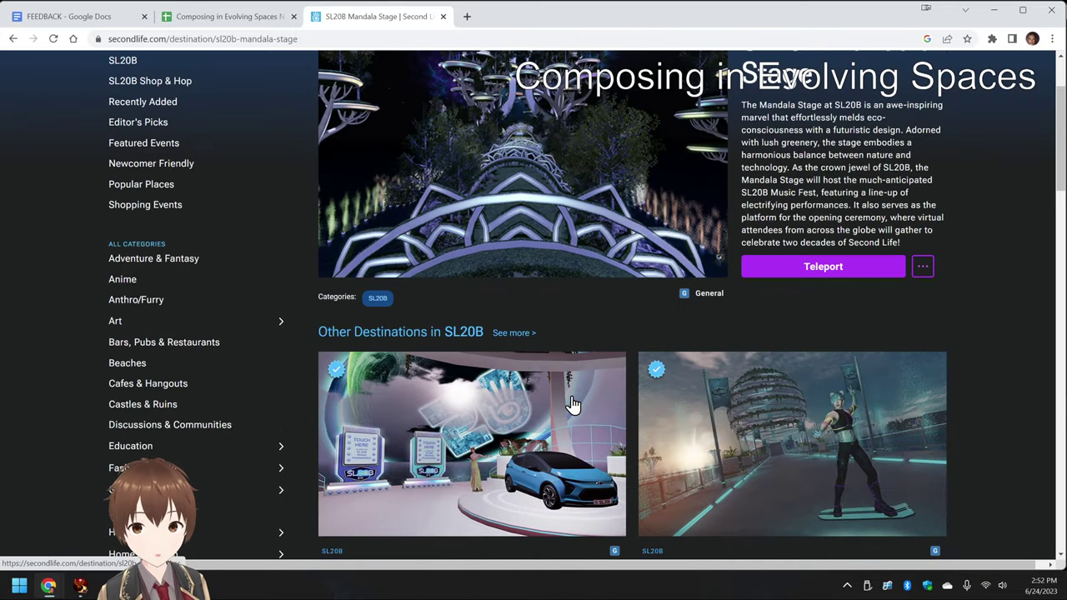
- Return to the Composing in Evolving Spaces spreadsheet and review its reflections, results and each name under Acknowledgments
click(257, 20)
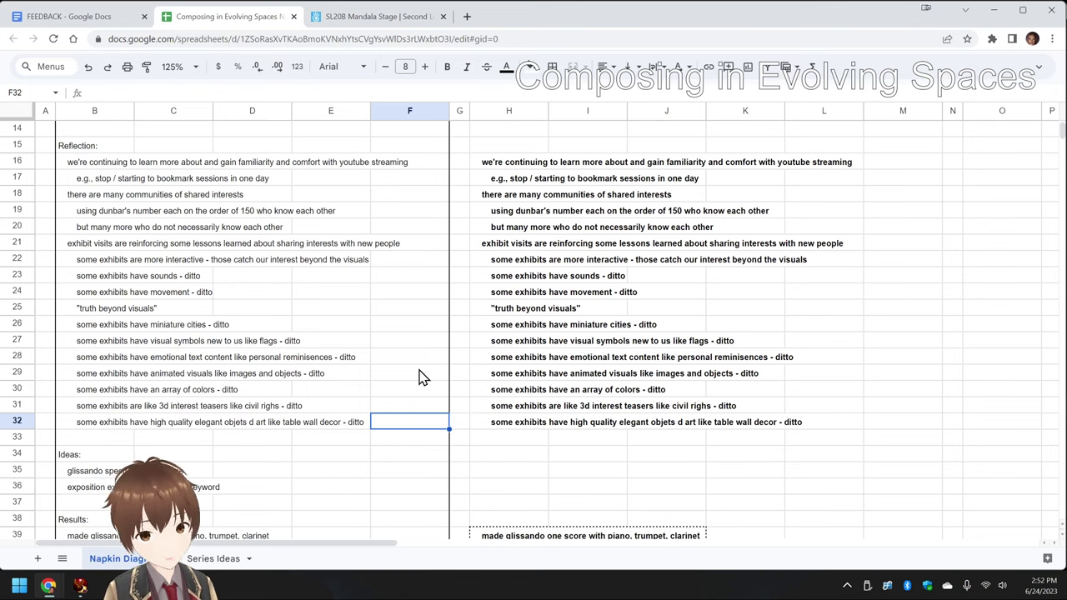
click(507, 376)
scroll(472, 419, down, 4)
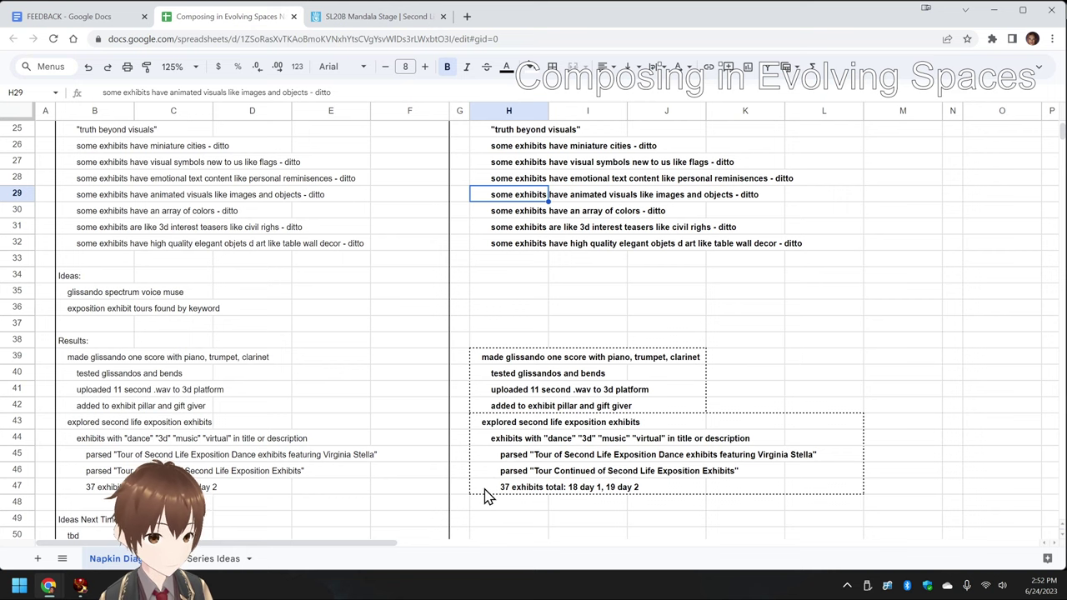
scroll(488, 493, down, 2)
scroll(489, 489, down, 3)
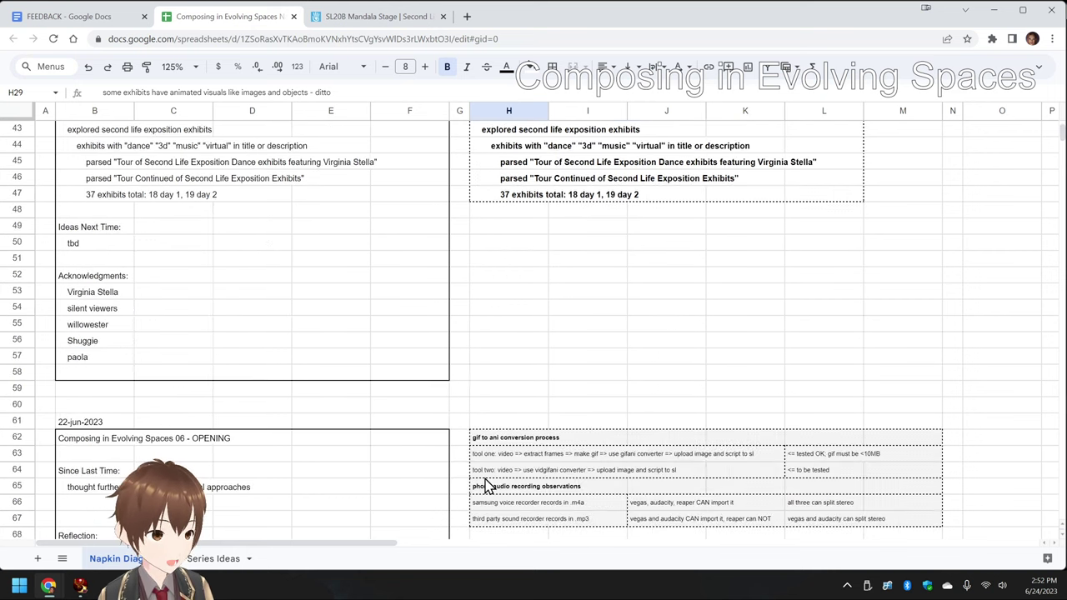
scroll(486, 487, up, 1)
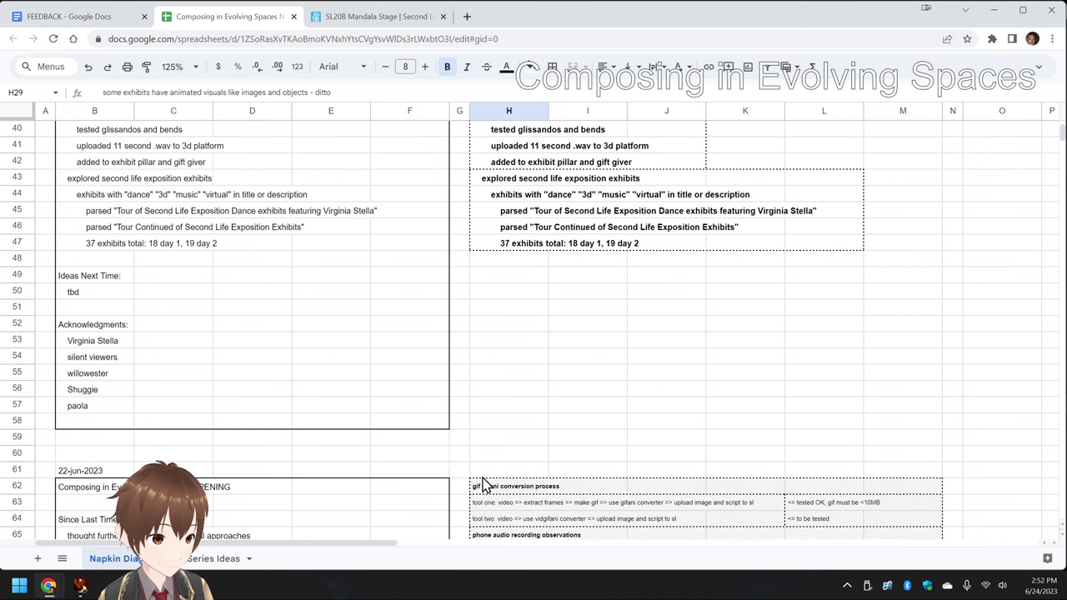
click(105, 343)
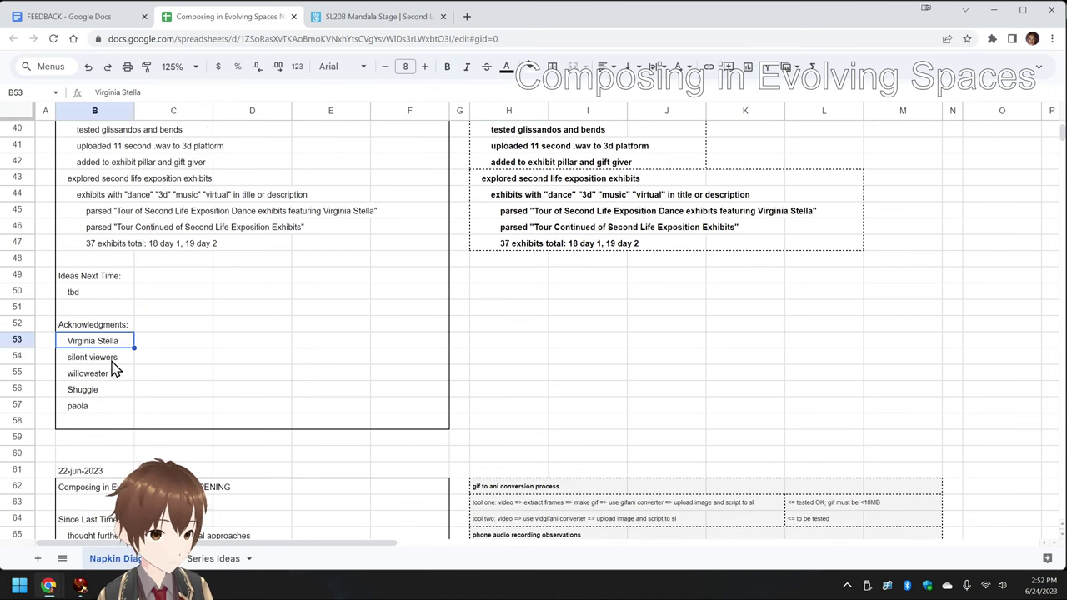
click(111, 361)
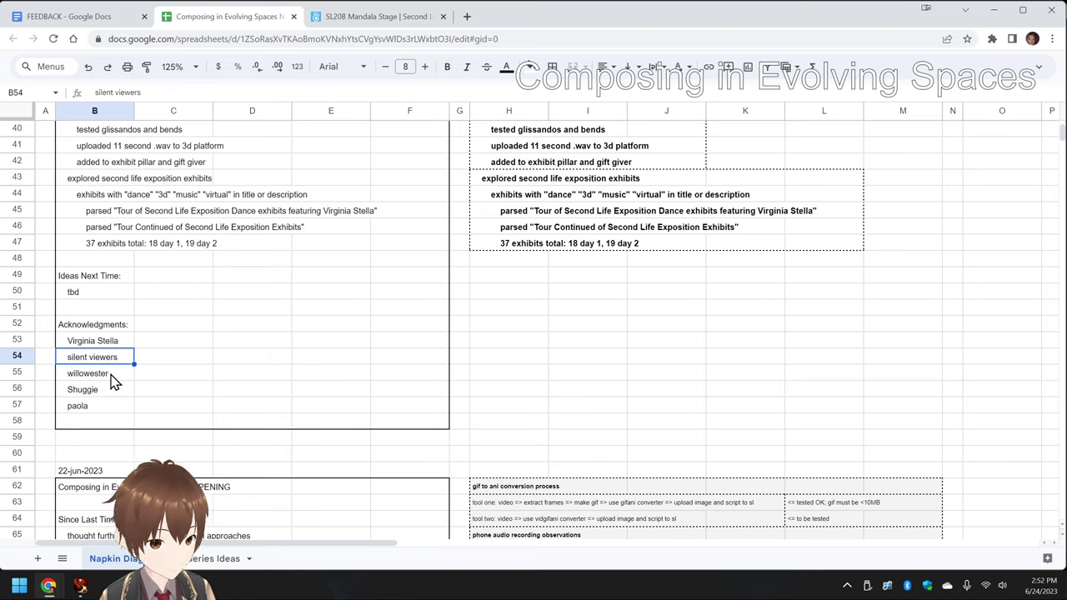
click(114, 379)
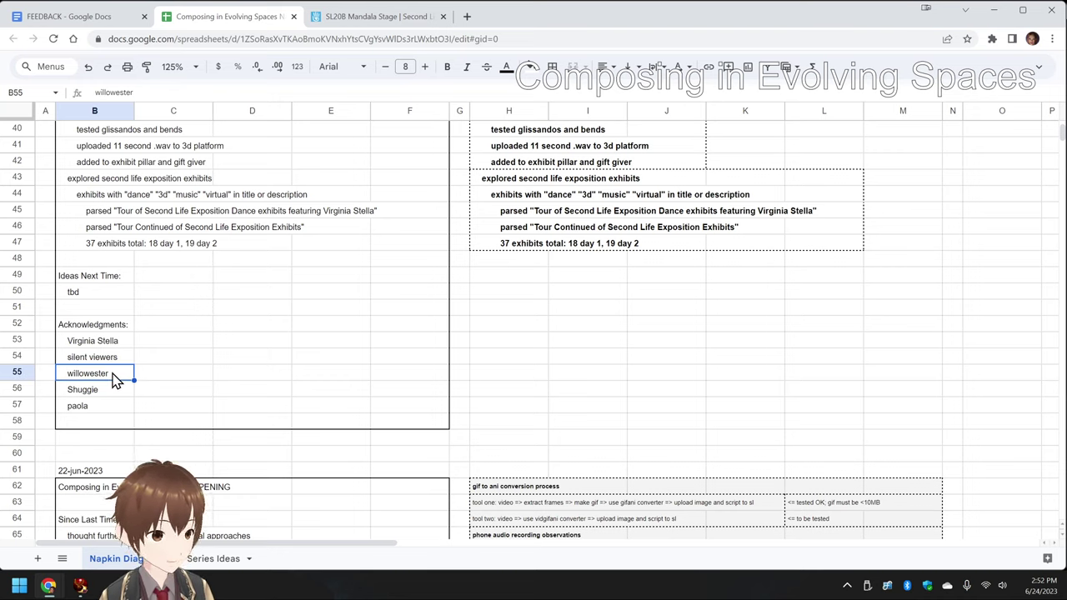
click(117, 409)
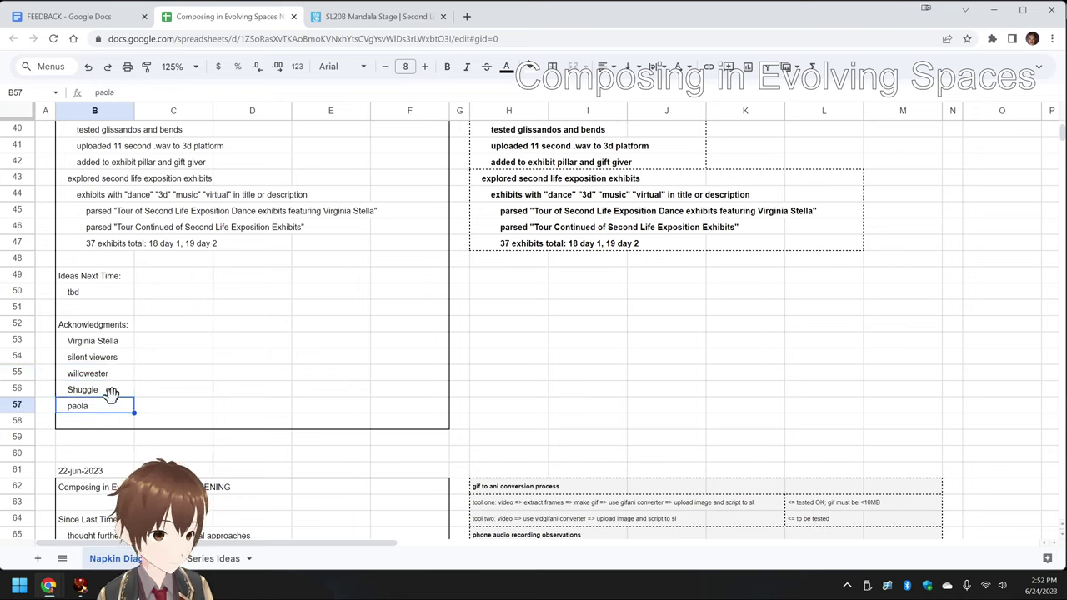
- Copy the acknowledged name in cell B56 into the neighbouring cell C56 as a temporary copy
click(112, 395)
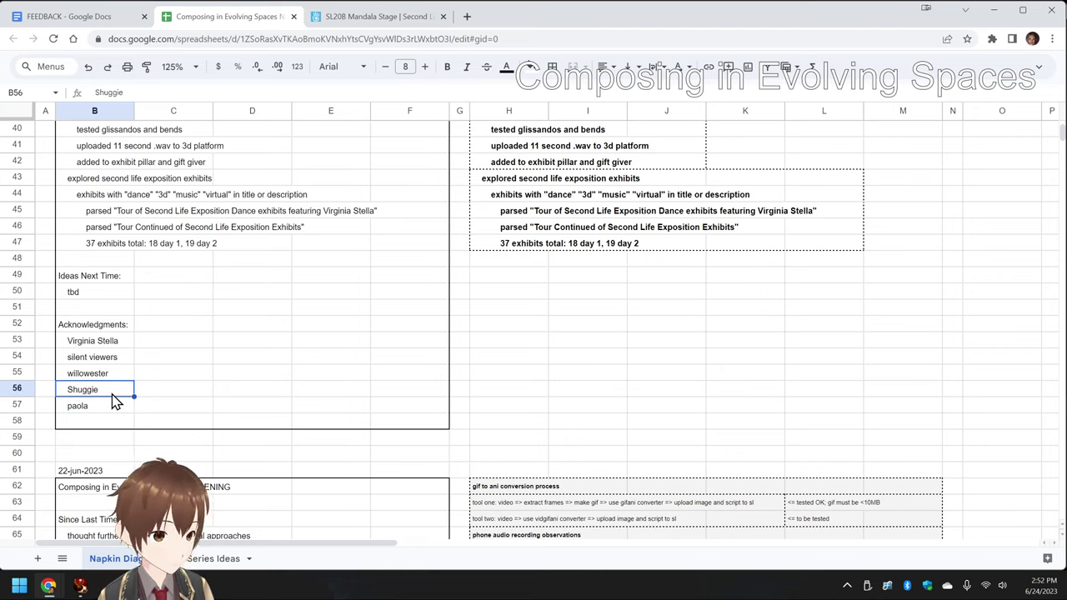
key(Down)
key(Up)
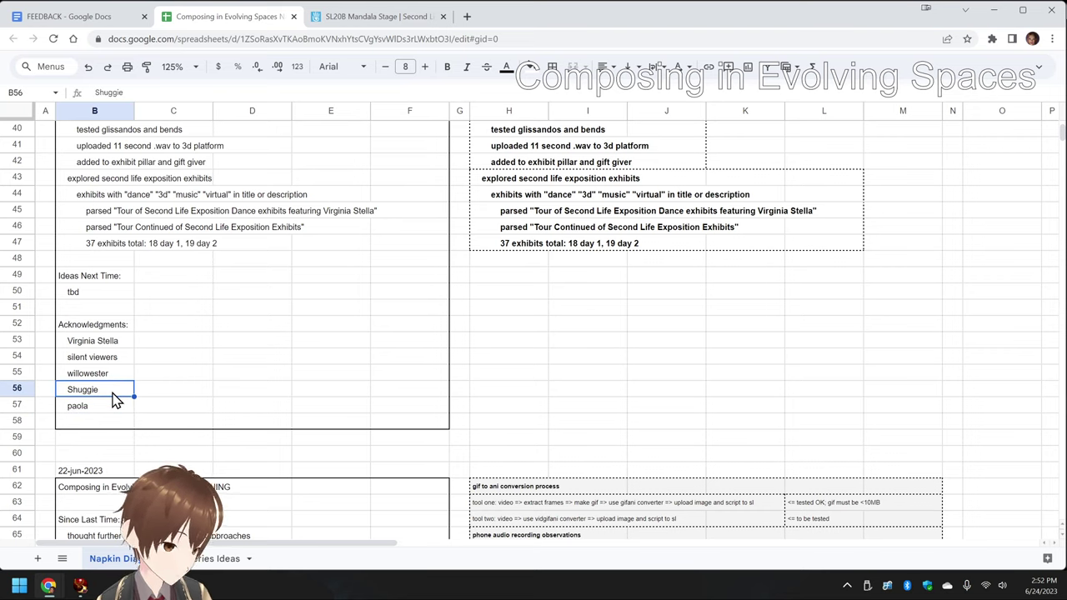
key(ctrl+c)
key(Right)
key(ctrl+v)
- Copy the acknowledged name in cell B57 over the one in B56
key(Left)
key(Down)
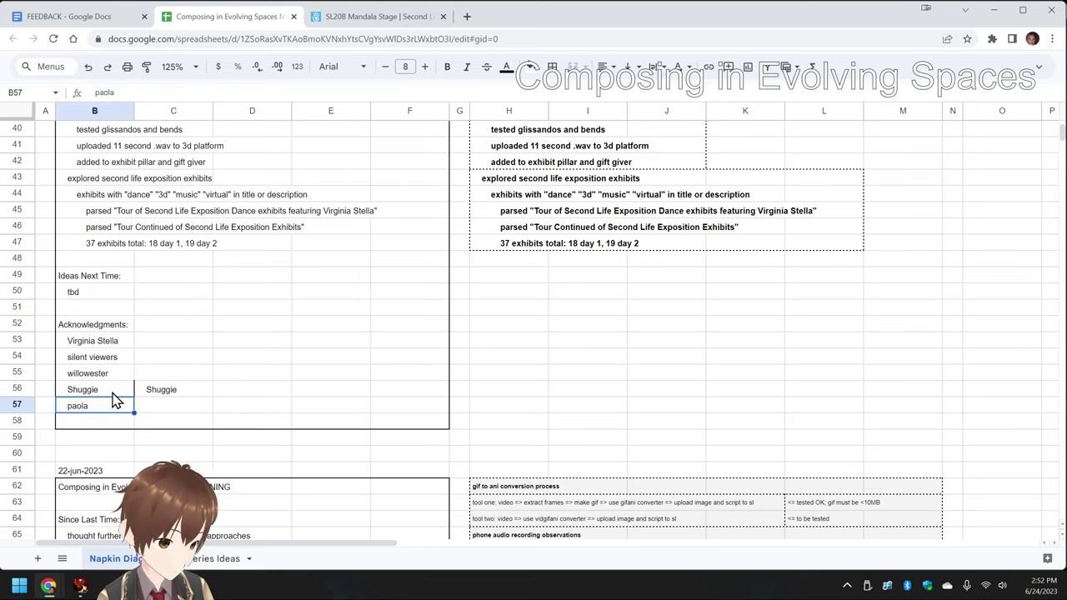
key(ctrl+c)
key(Up)
key(ctrl+v)
- Copy the temporary name from C56 into B57 to complete the swap of the last two acknowledgments
key(Right)
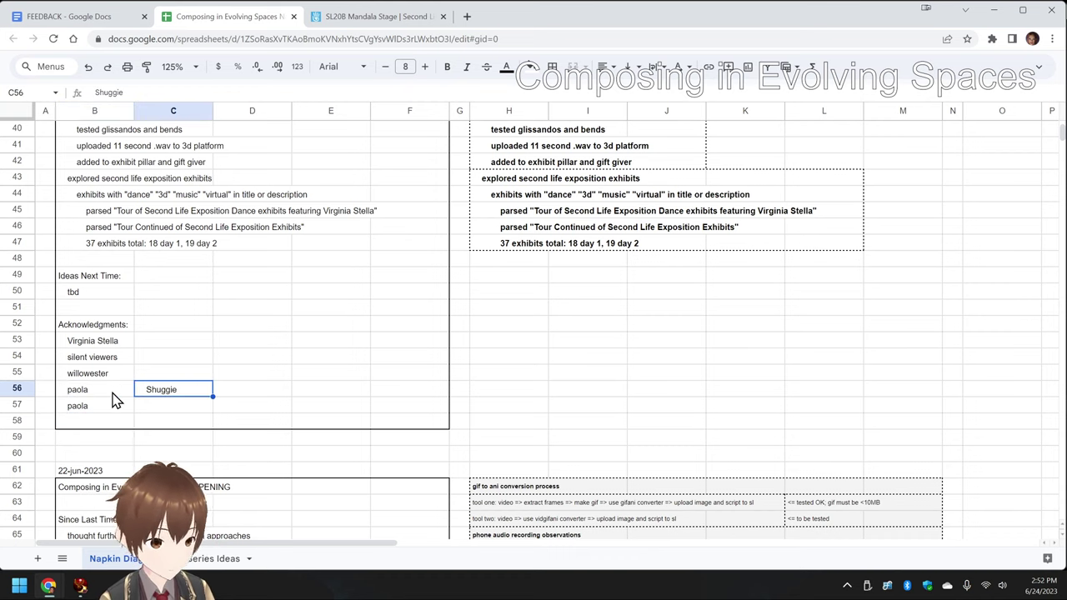
key(ctrl+c)
key(Left)
key(Down)
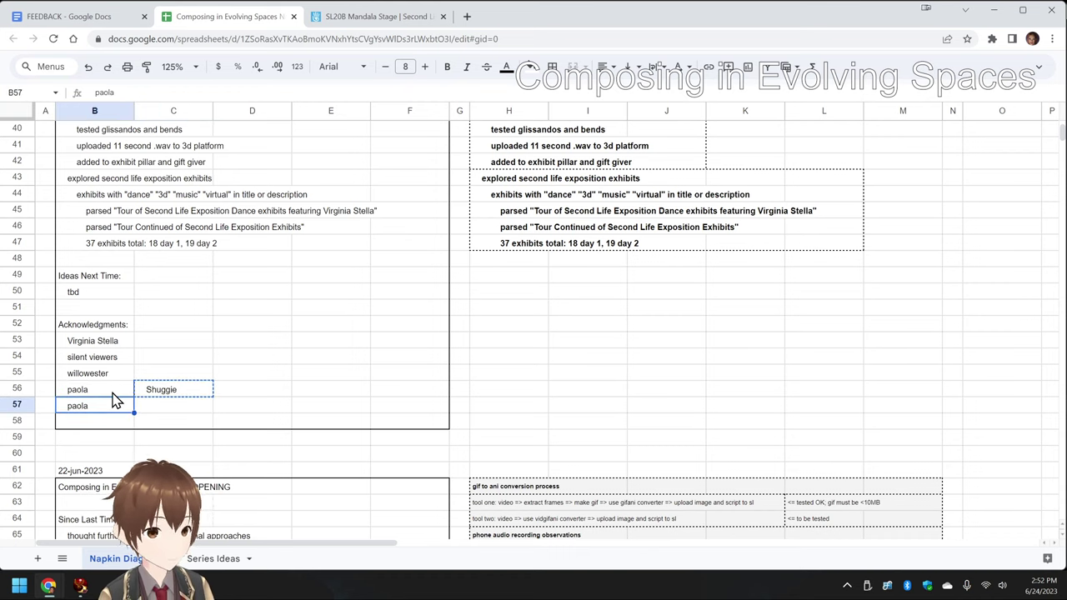
key(ctrl+v)
key(Right)
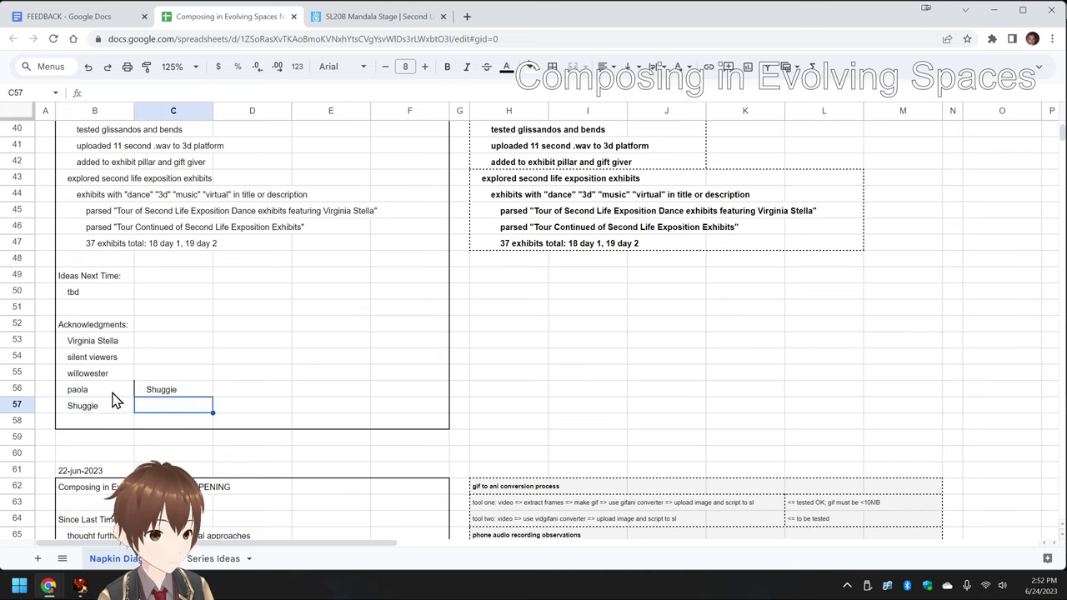
- Clear the leftover border from cell C56 and delete the temporary name in it
key(Up)
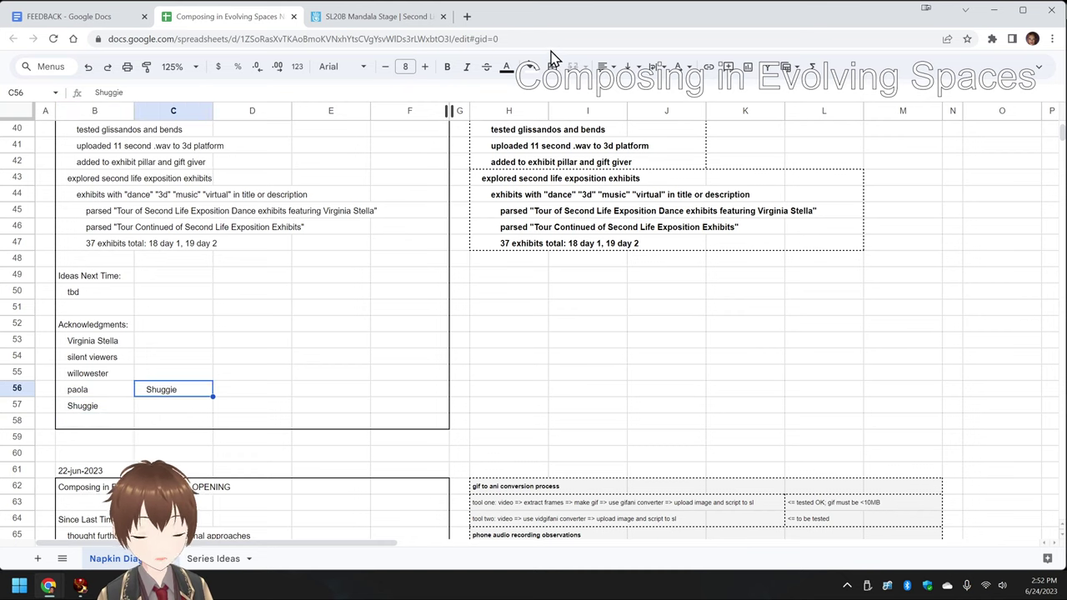
click(554, 70)
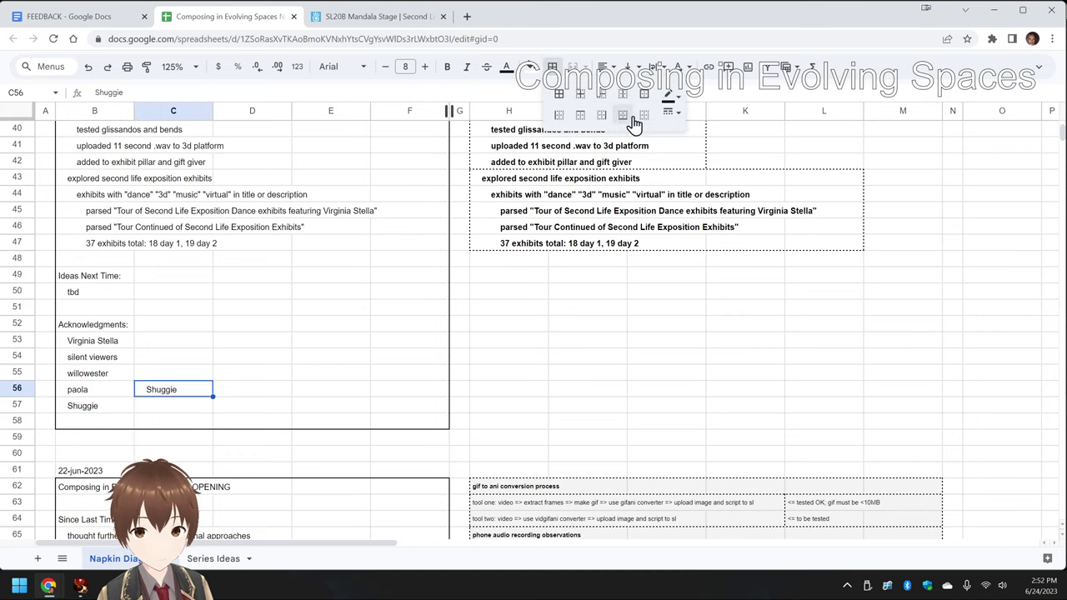
click(192, 361)
click(183, 391)
key(Delete)
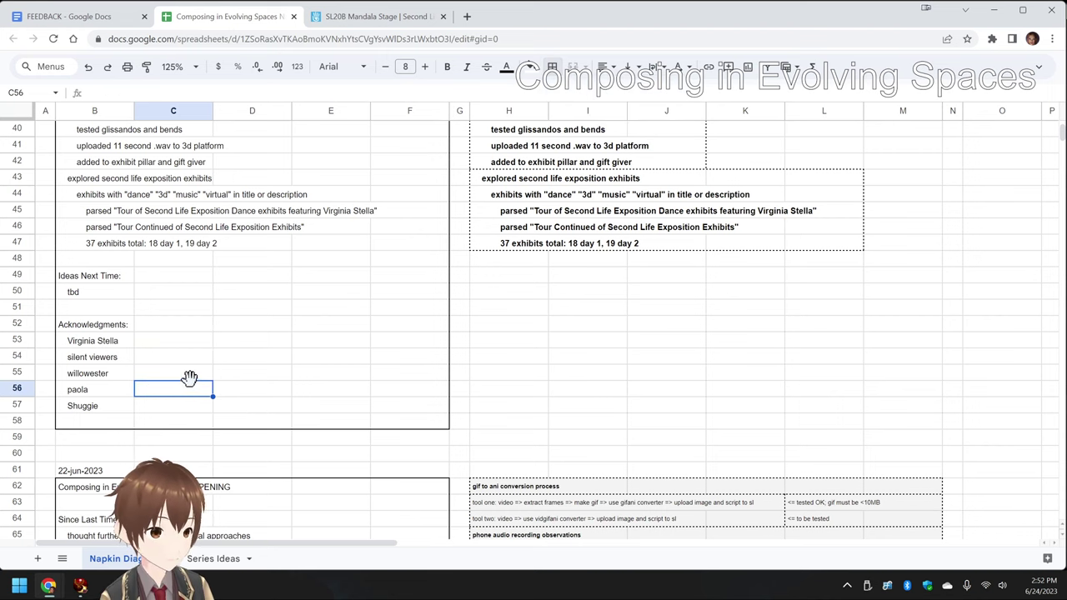
scroll(242, 350, up, 3)
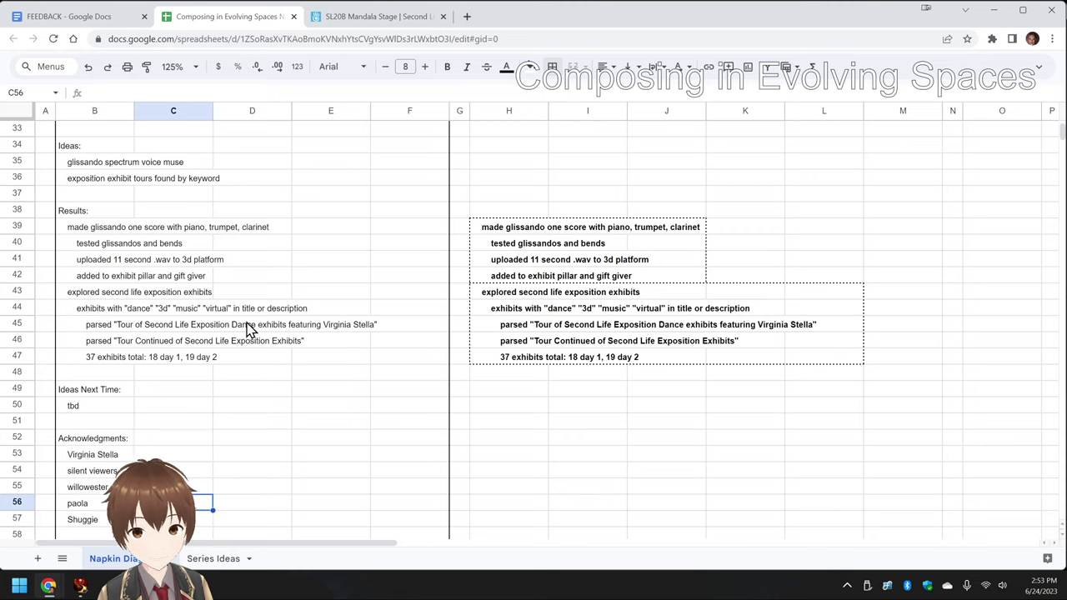